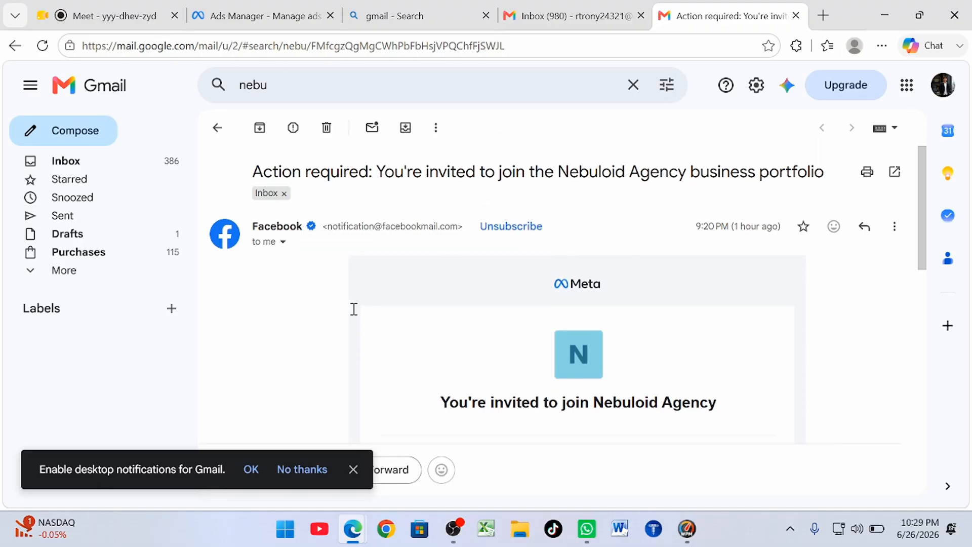
Scroll through the Nebuloid Agency invitation email and follow its 'Log in to view invitation' link.
scroll(353, 310, "down", 5)
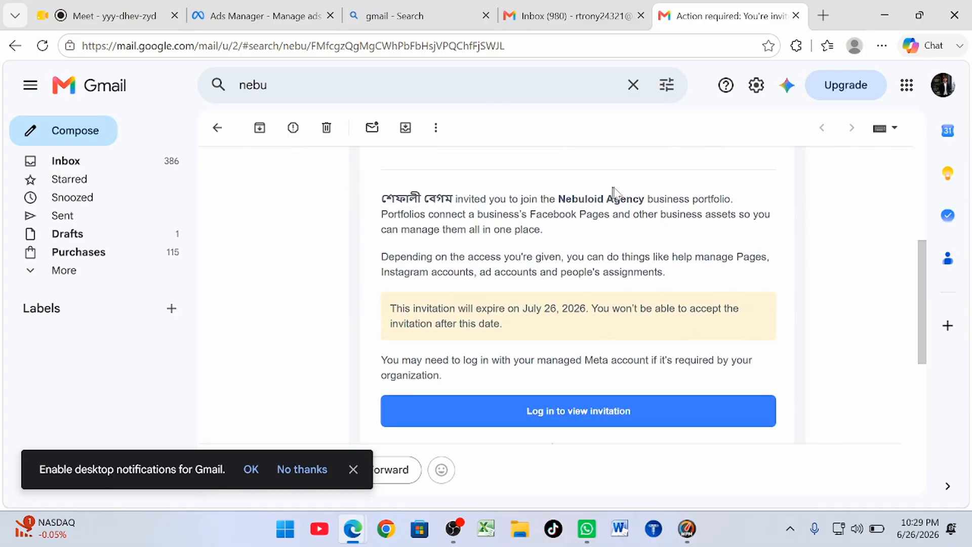
scroll(430, 306, "down", 1)
scroll(551, 226, "up", 3)
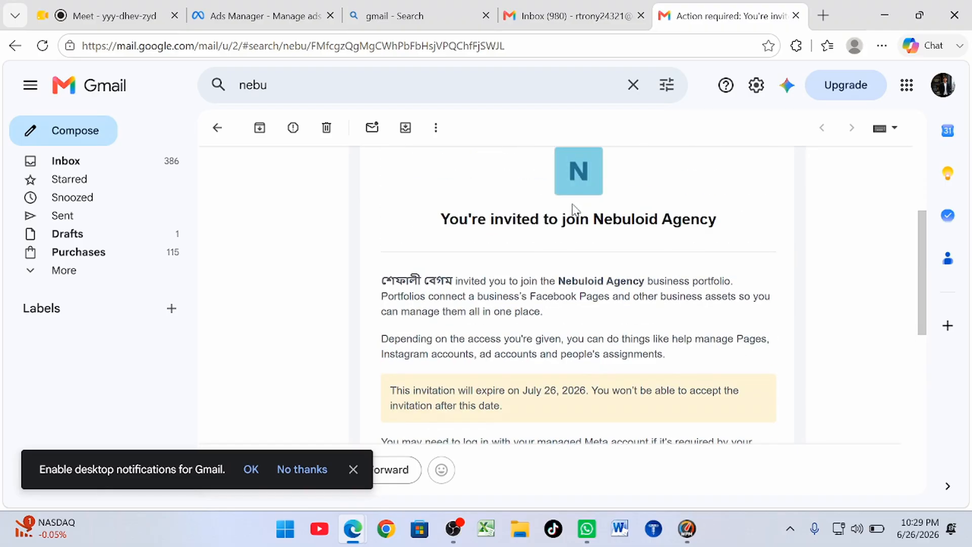
scroll(582, 332, "down", 3)
scroll(466, 306, "up", 3)
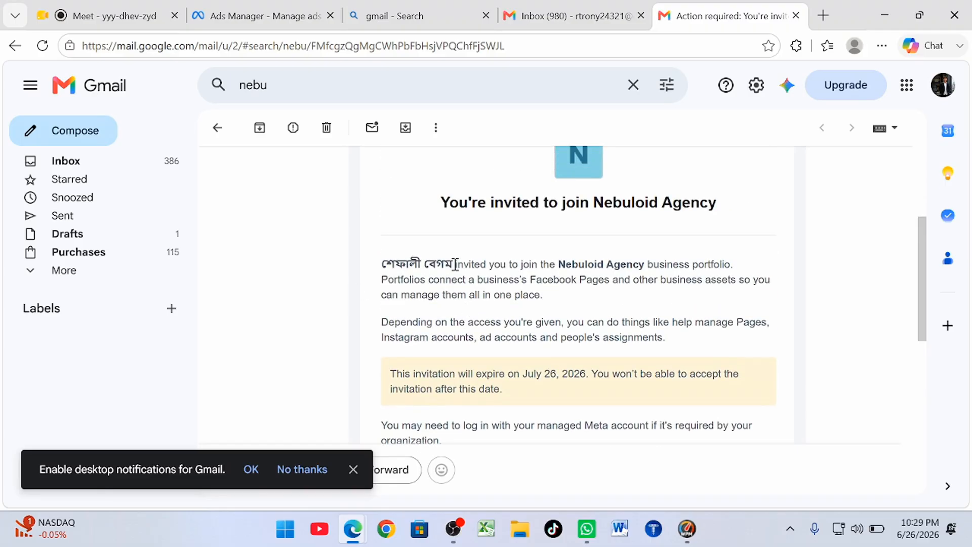
scroll(456, 264, "down", 3)
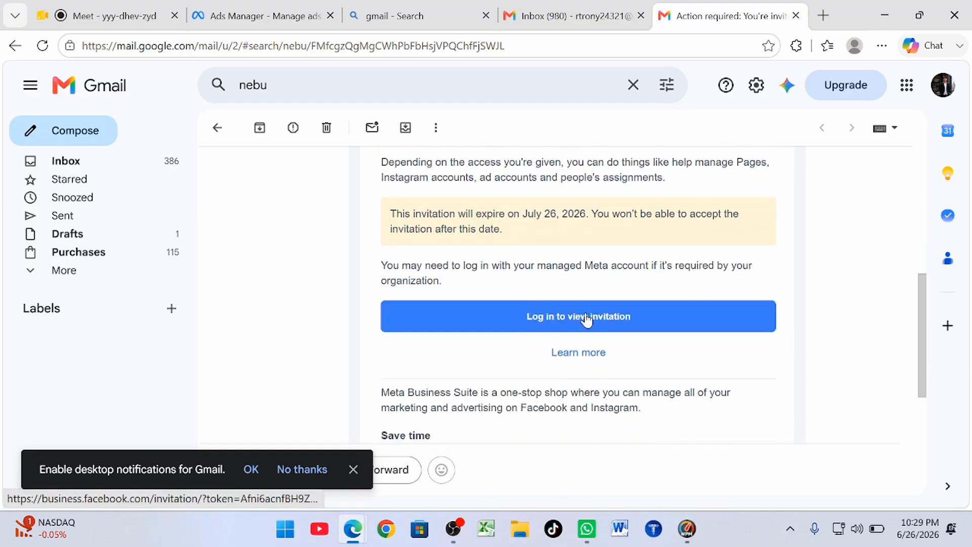
left_click(586, 317)
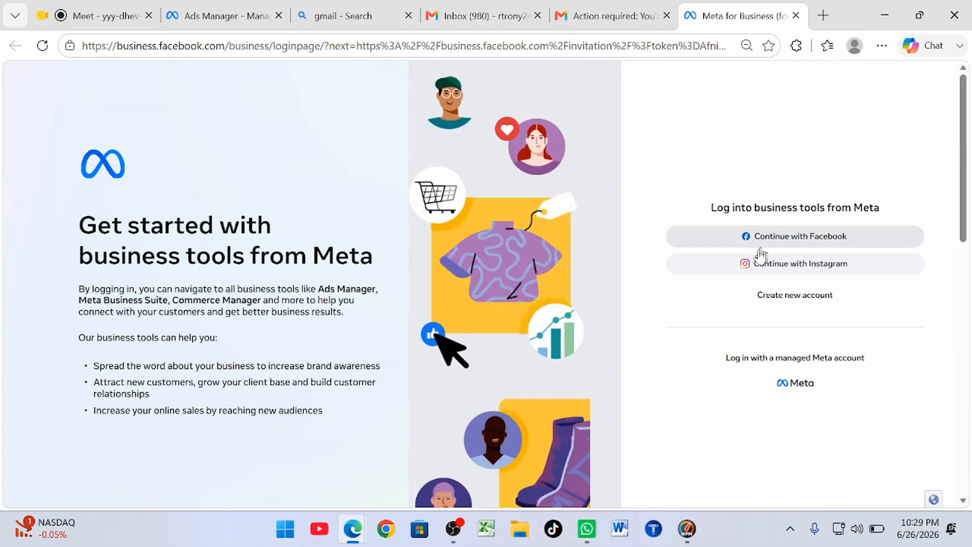
Log in with Facebook and enter the member's first and last name, fixing a last-name typo.
left_click(798, 246)
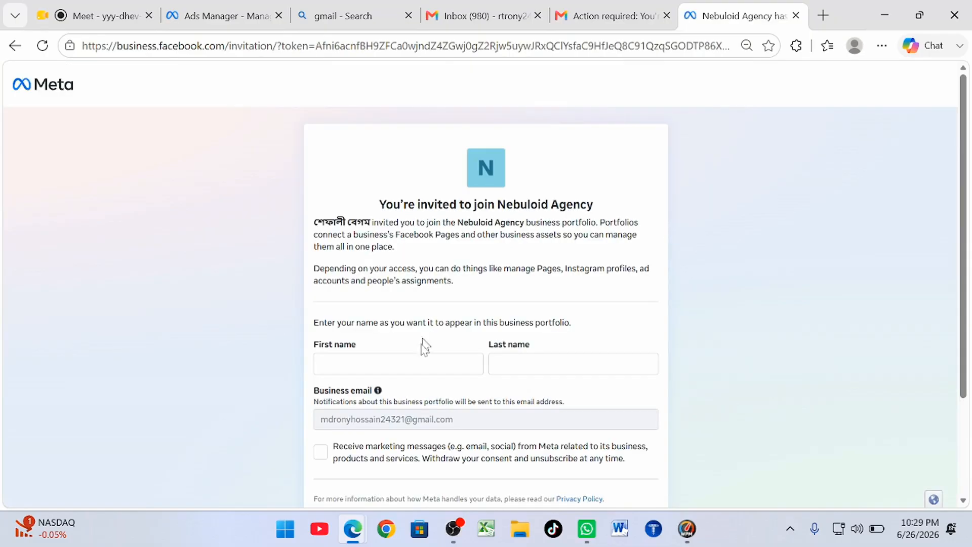
left_click(419, 369)
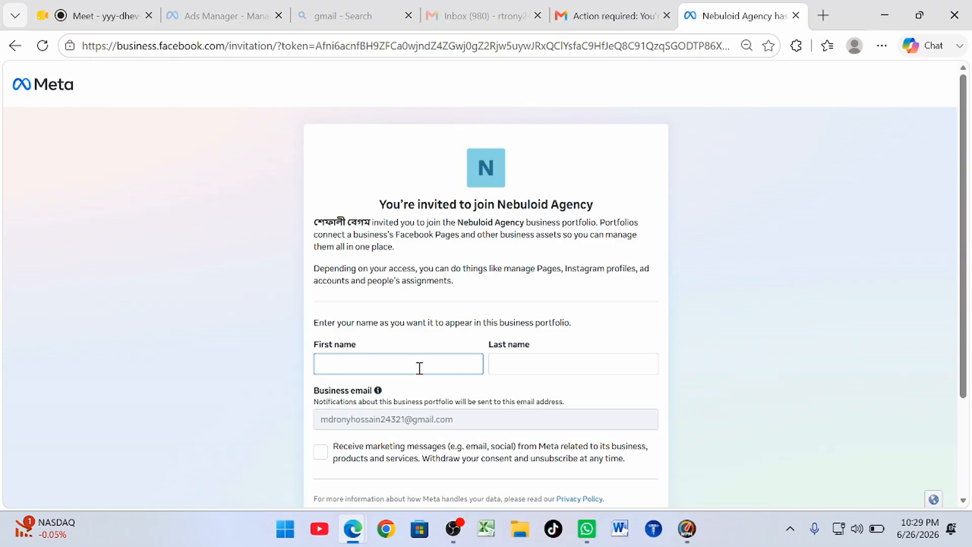
scroll(419, 368, "down", 1)
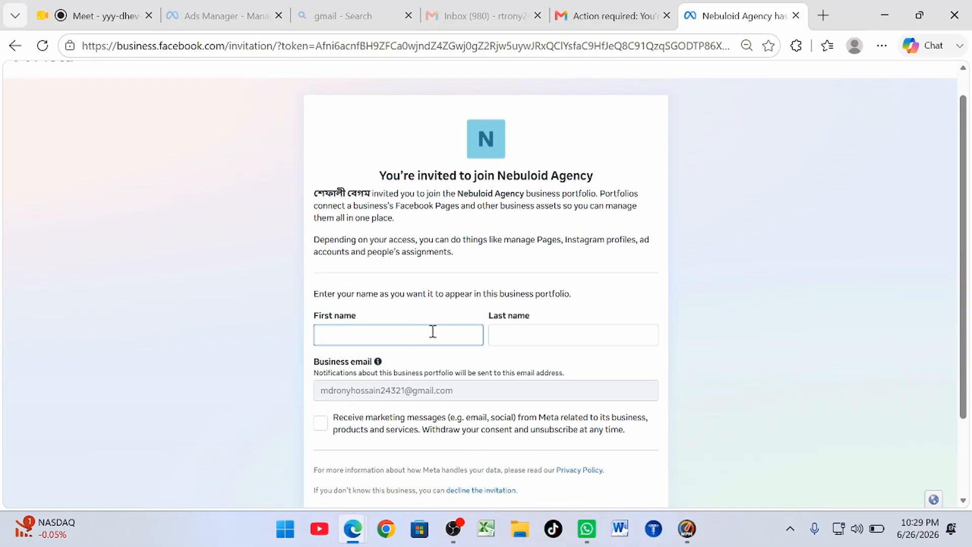
type("freelancer")
left_click(541, 330)
type("ronu")
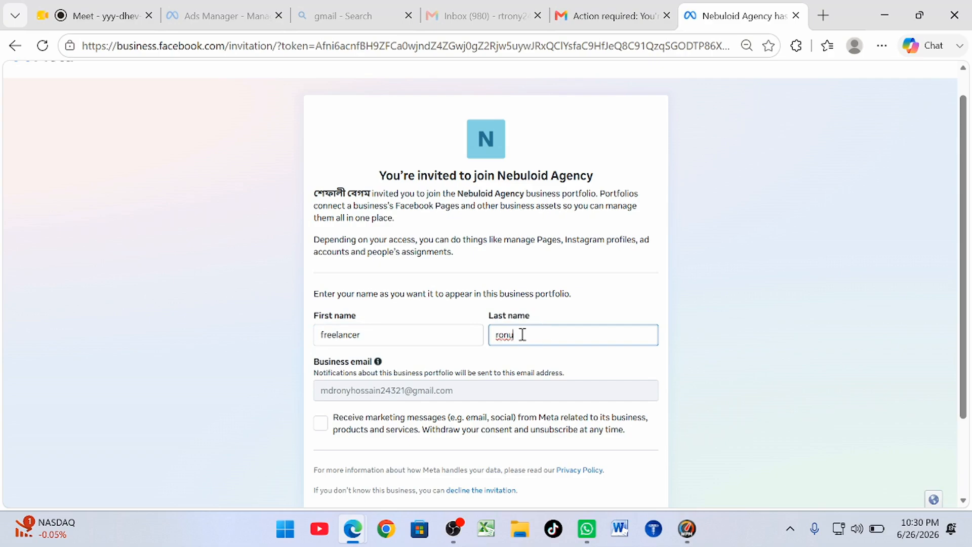
left_click_drag(509, 339, 541, 340)
type("y")
Opt in to Meta marketing messages and continue past the business information to the accept step.
scroll(443, 395, "down", 1)
left_click(320, 406)
scroll(530, 402, "down", 2)
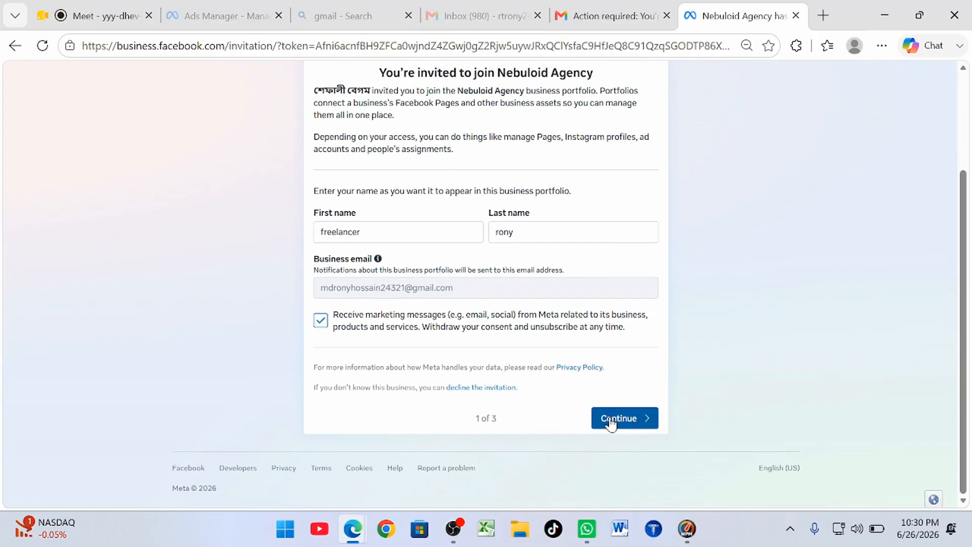
left_click(610, 420)
left_click(480, 233)
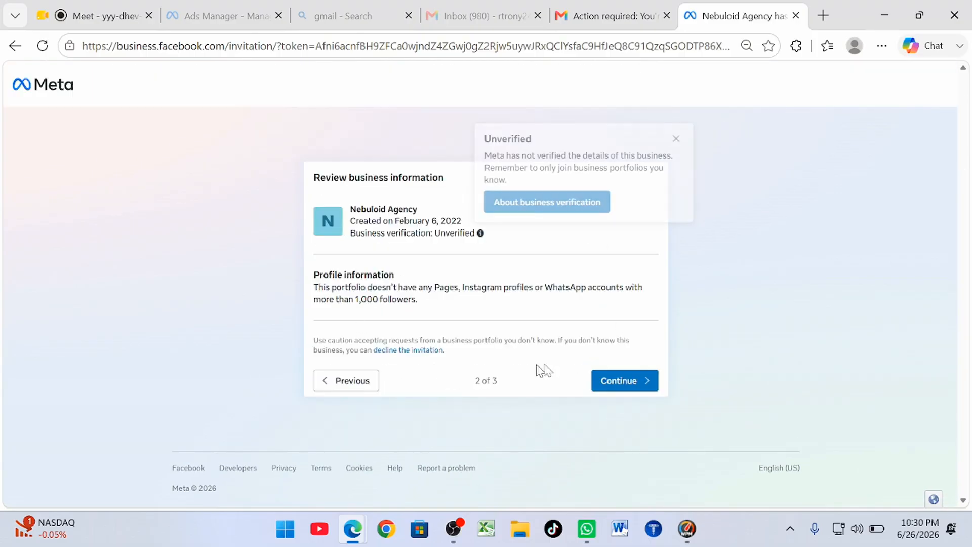
left_click(630, 384)
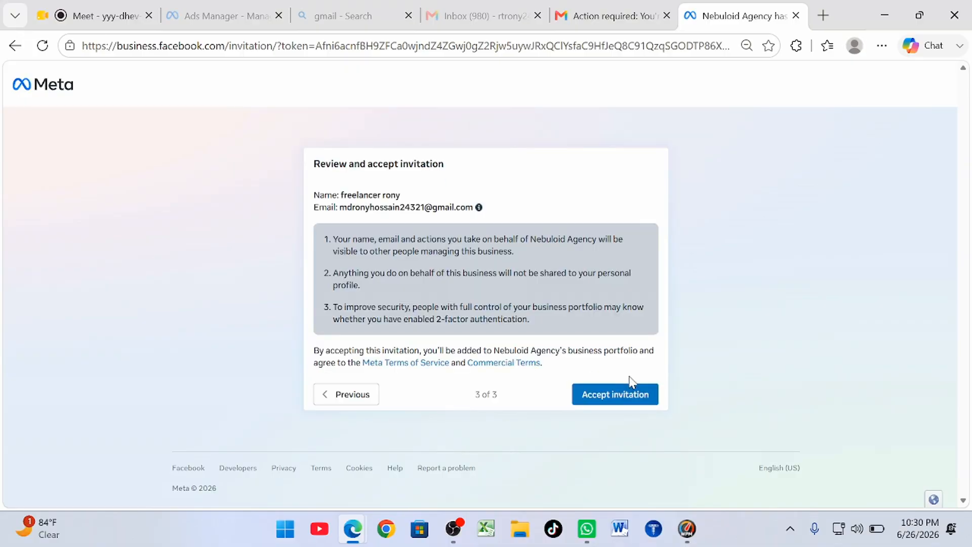
Accept the Nebuloid Agency invitation and confirm it with the re-entered password.
left_click(618, 393)
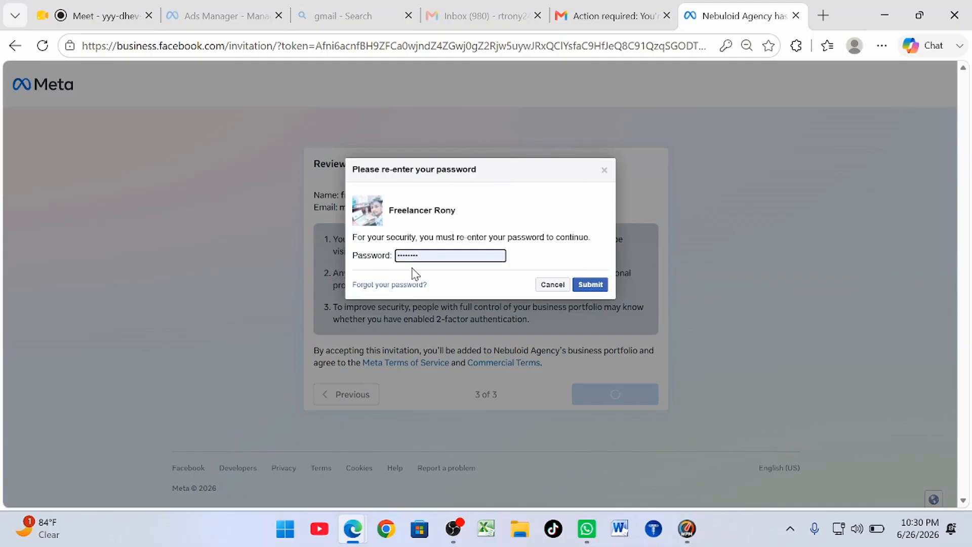
left_click(587, 288)
left_click(587, 287)
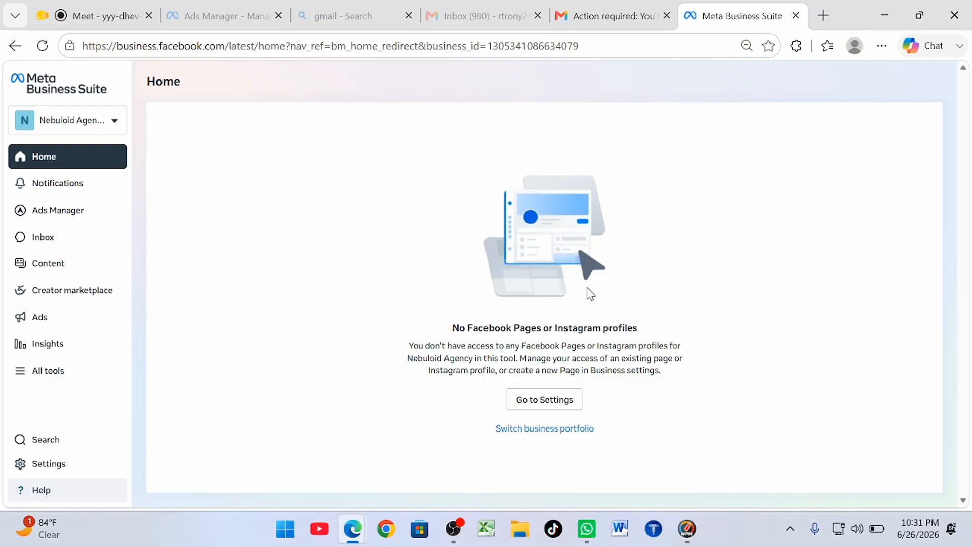
Open Nebuloid Agency's business settings and view Nebuloid Client ad acc under Ad accounts.
left_click(65, 124)
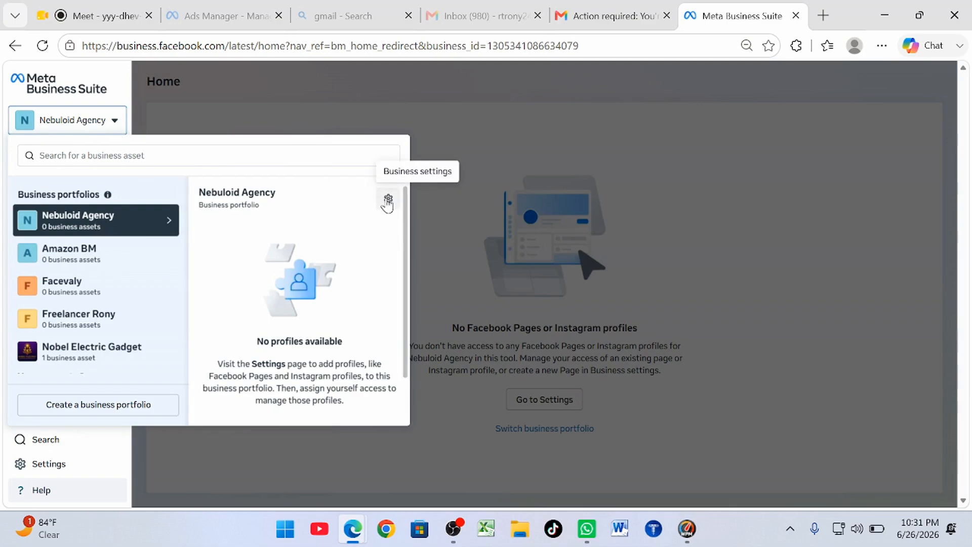
left_click(388, 199)
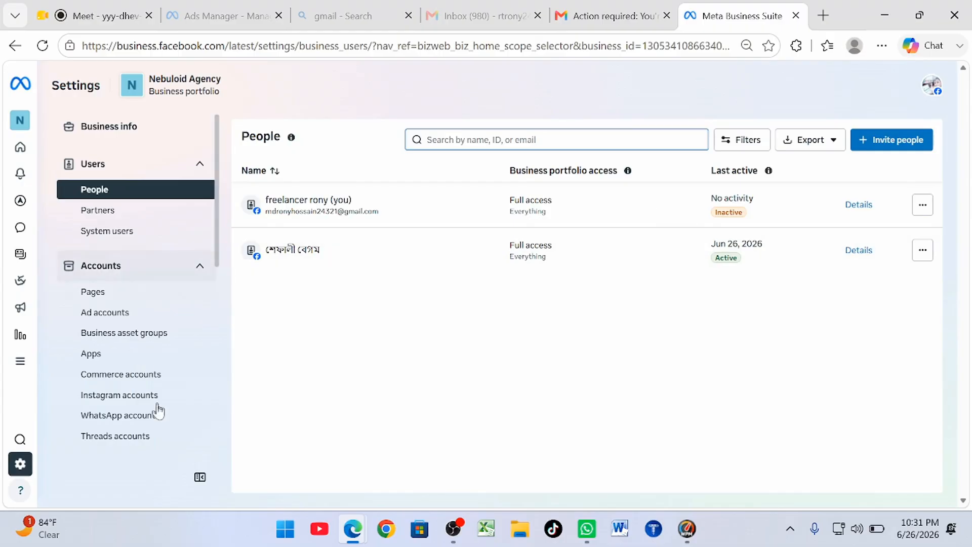
left_click(162, 314)
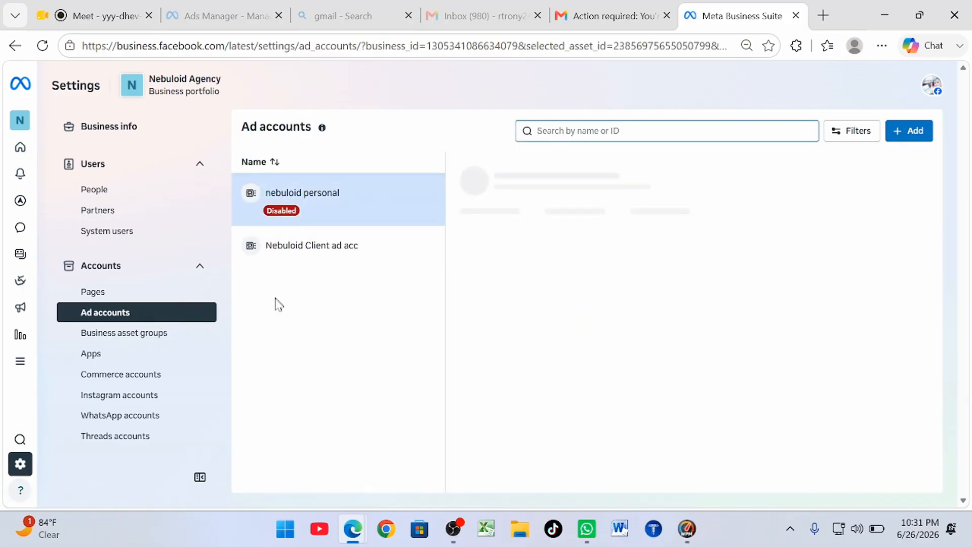
left_click(338, 262)
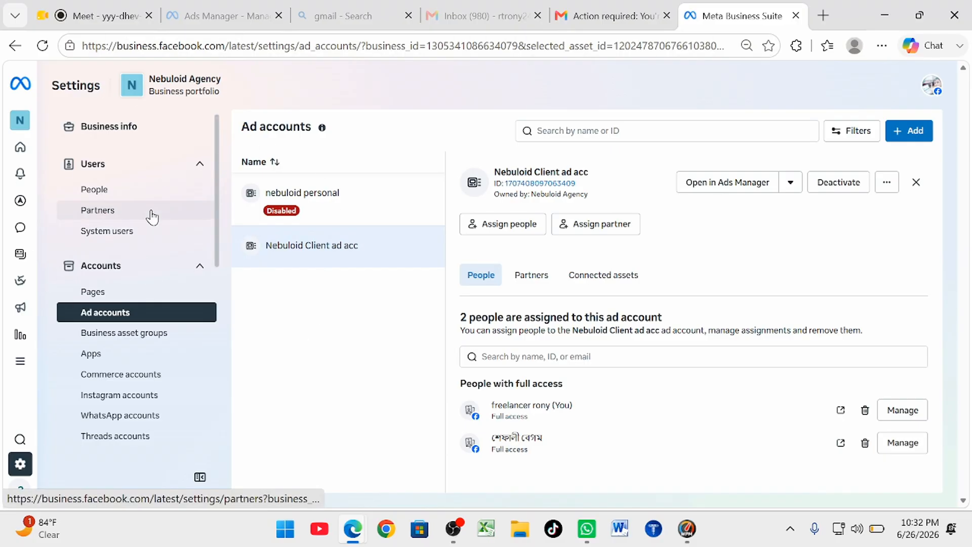
Close the extra browser tabs, return to the Ads Manager campaigns page, and check the opportunity score.
left_click(538, 18)
left_click(538, 18)
left_click(537, 18)
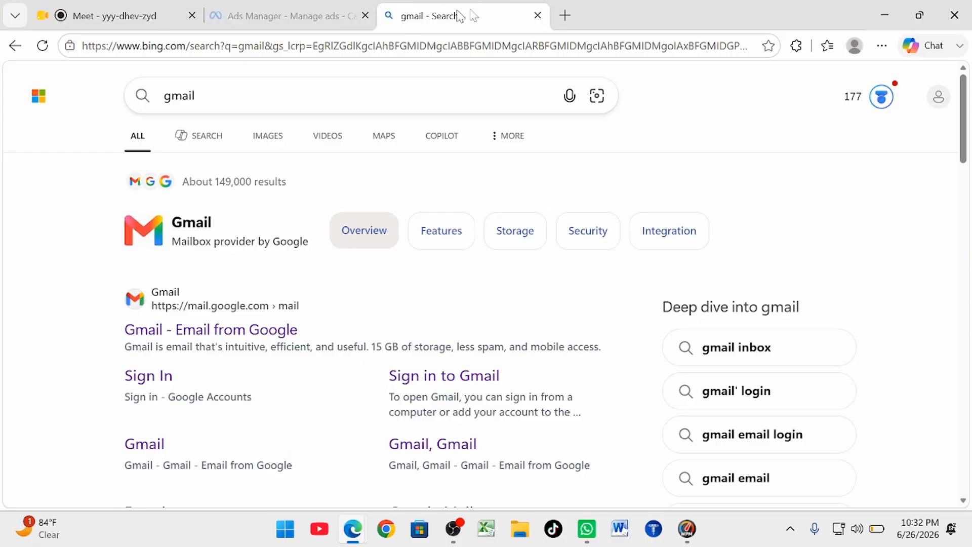
left_click(538, 18)
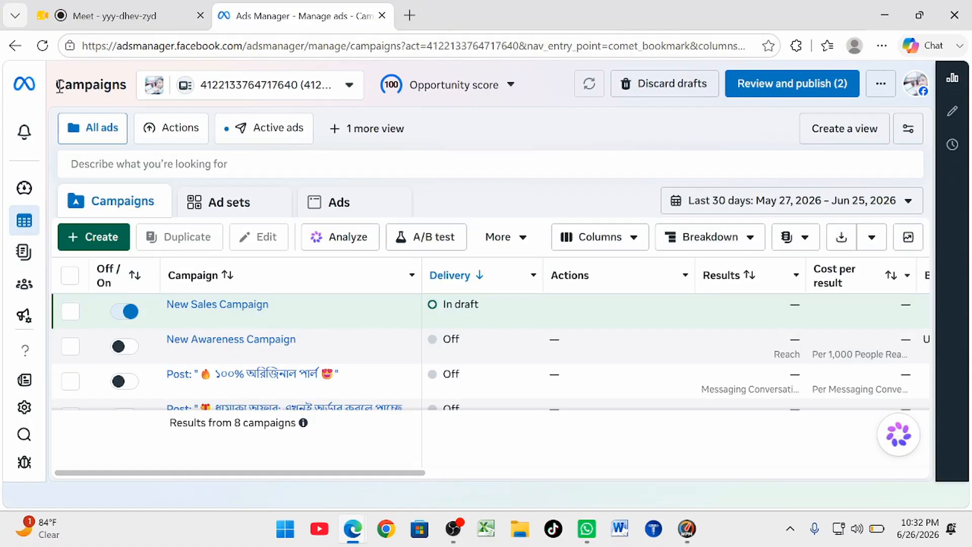
left_click(15, 45)
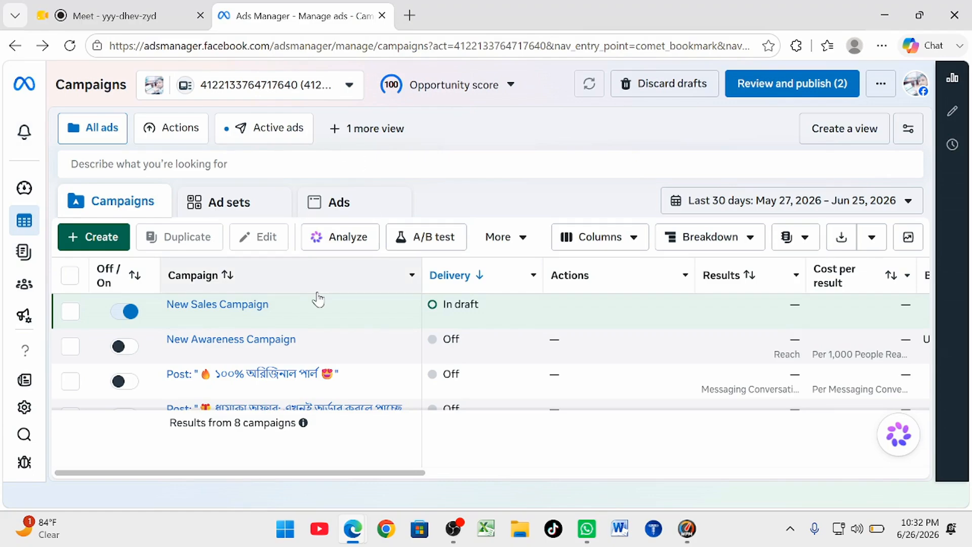
scroll(320, 304, "down", 5)
scroll(324, 355, "up", 5)
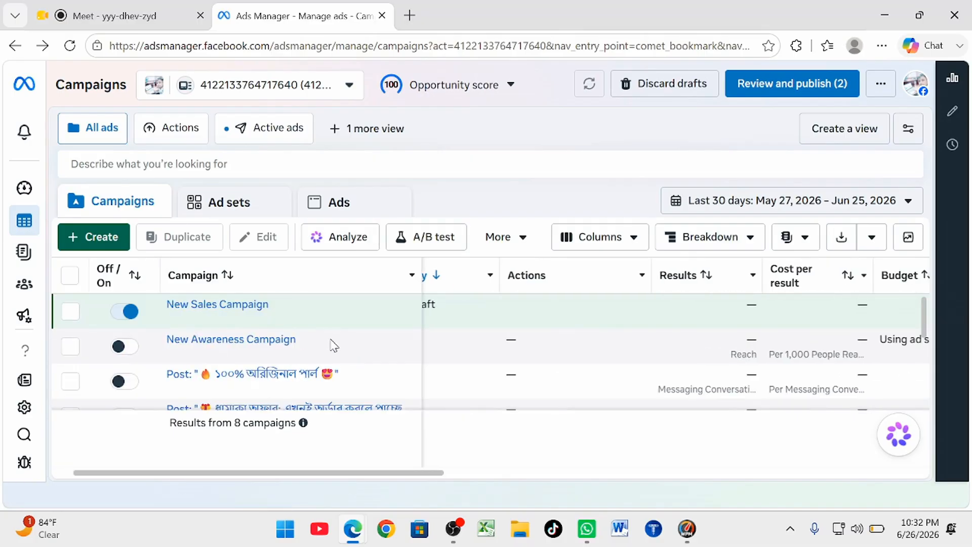
left_click(400, 84)
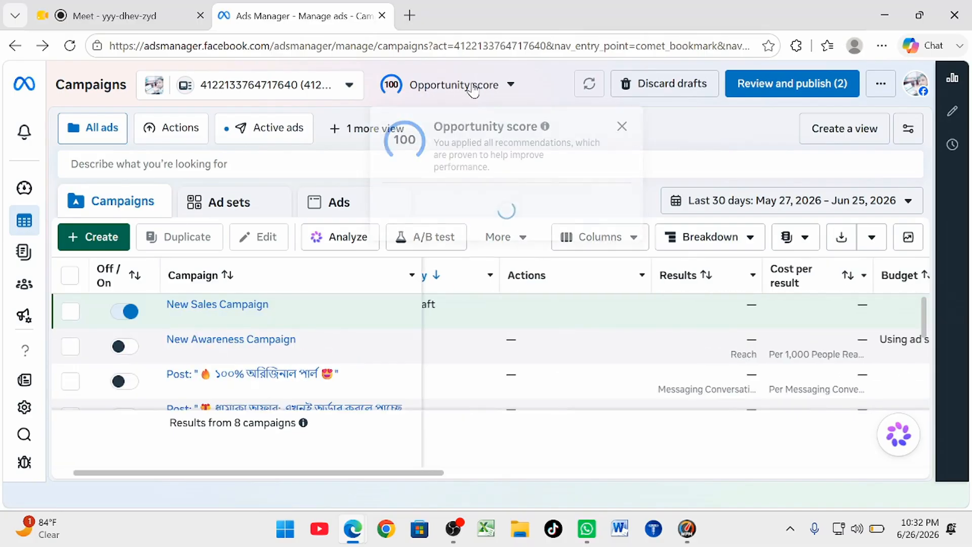
Browse the other business portfolios in the ad account list, then reload the campaigns page.
left_click(342, 86)
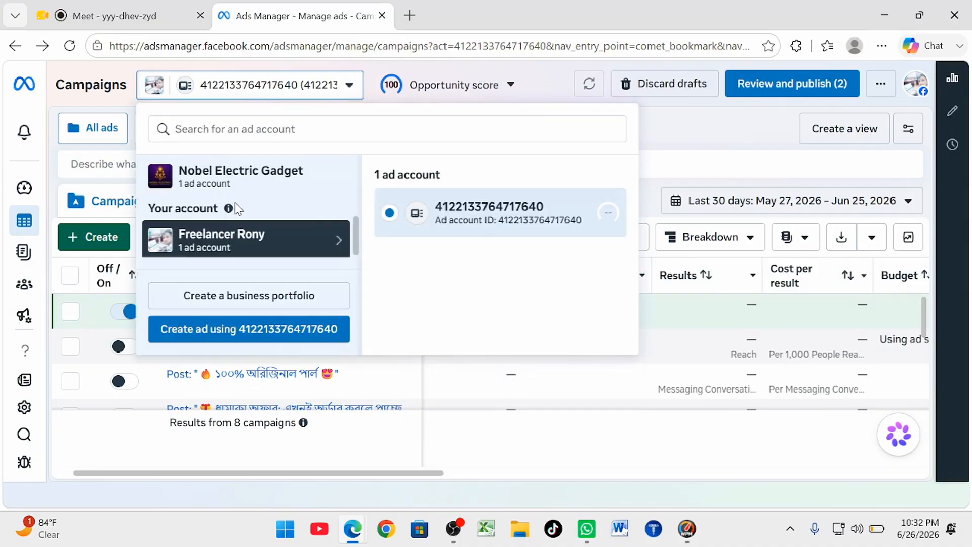
left_click(208, 236)
scroll(204, 233, "down", 1)
scroll(205, 231, "down", 3)
scroll(205, 231, "up", 5)
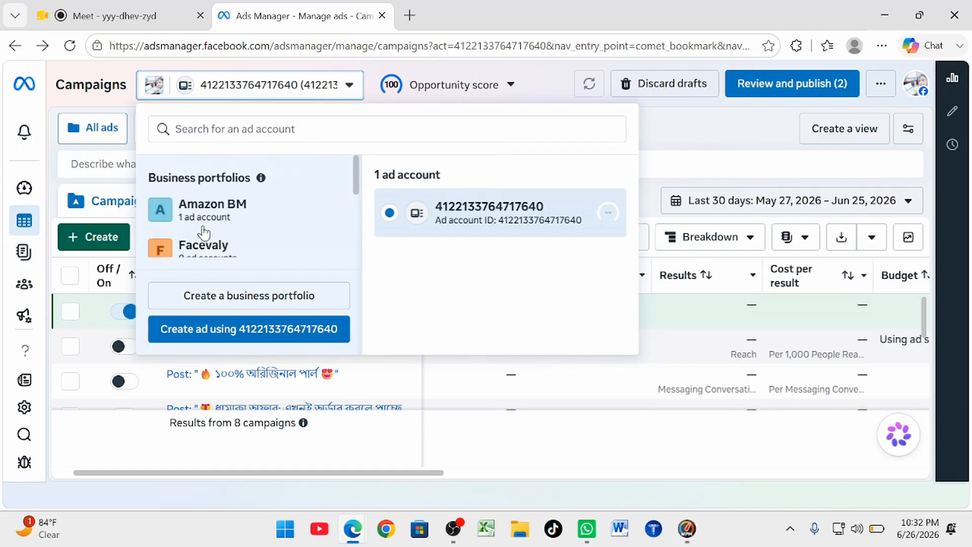
left_click(66, 53)
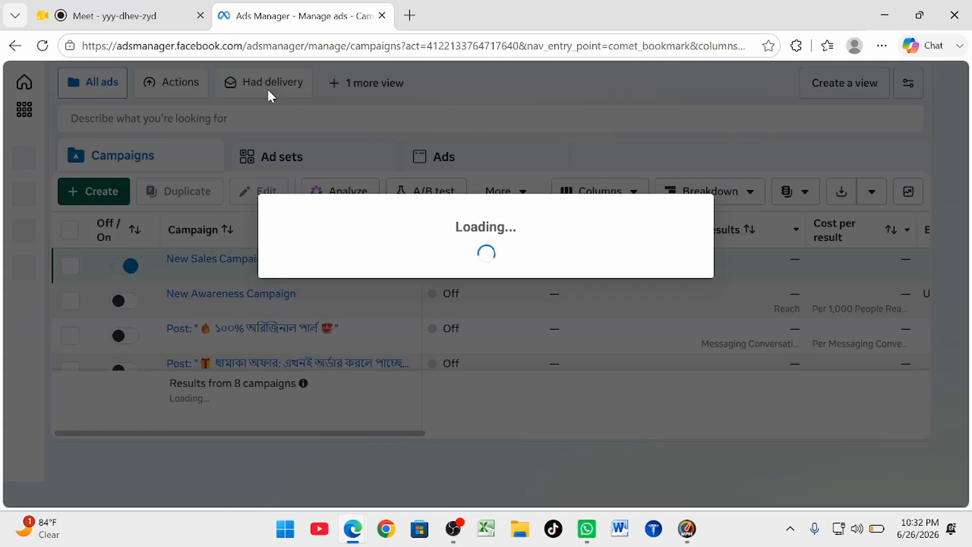
right_click(212, 127)
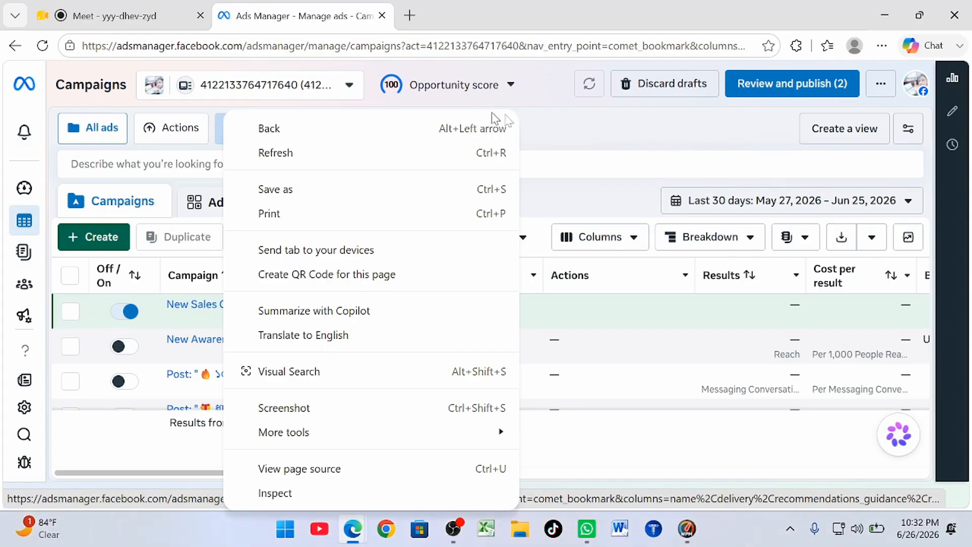
left_click(561, 120)
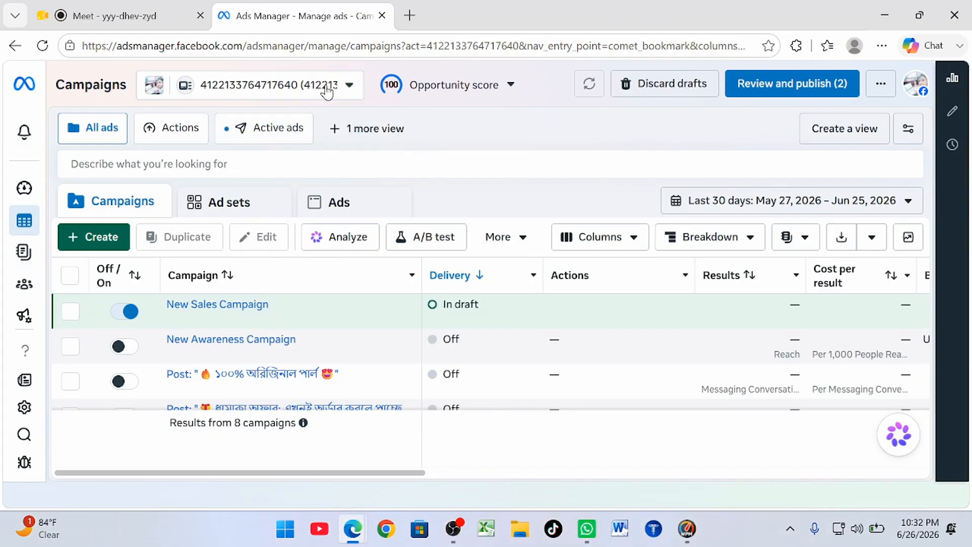
Reopen the ad account chooser and select the Nebuloid Agency portfolio to show its ad account.
left_click(327, 91)
scroll(245, 195, "up", 1)
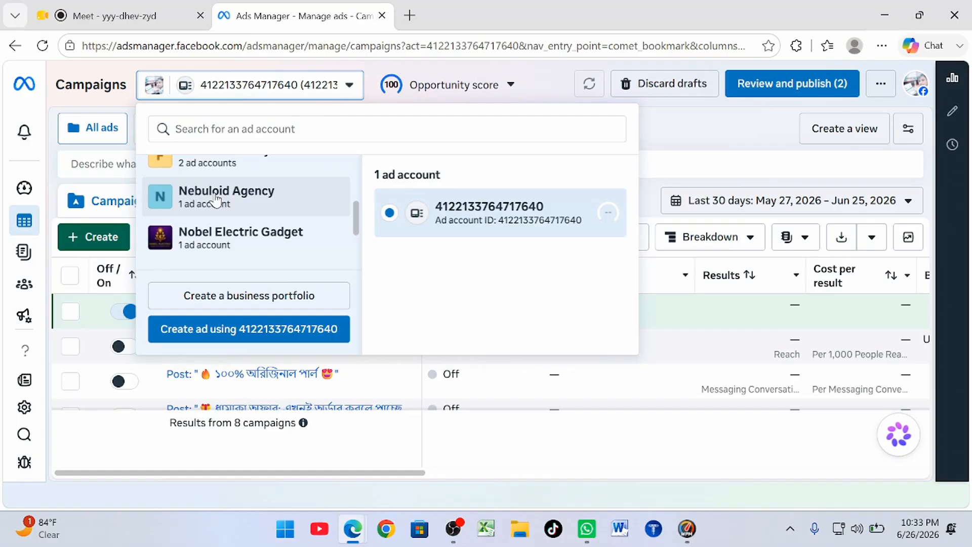
scroll(217, 200, "up", 1)
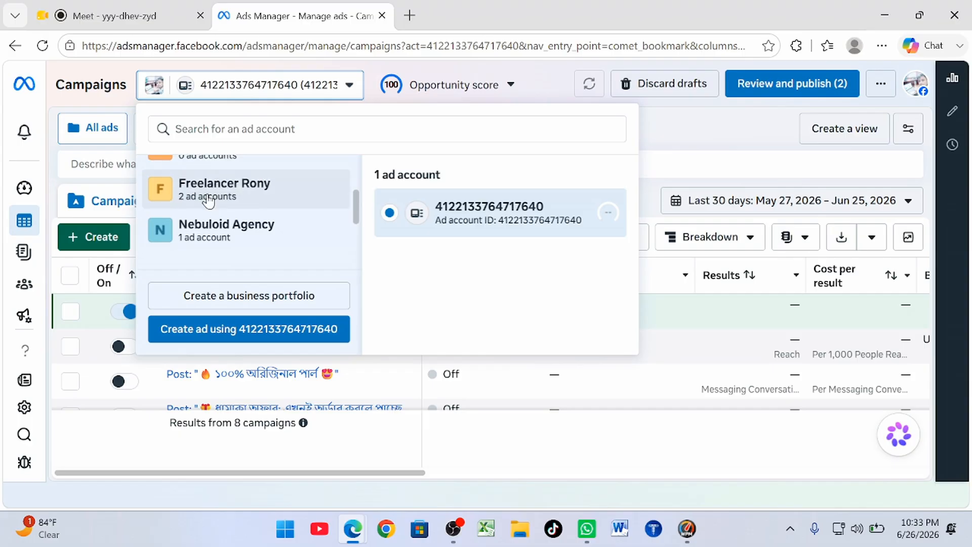
scroll(251, 178, "down", 1)
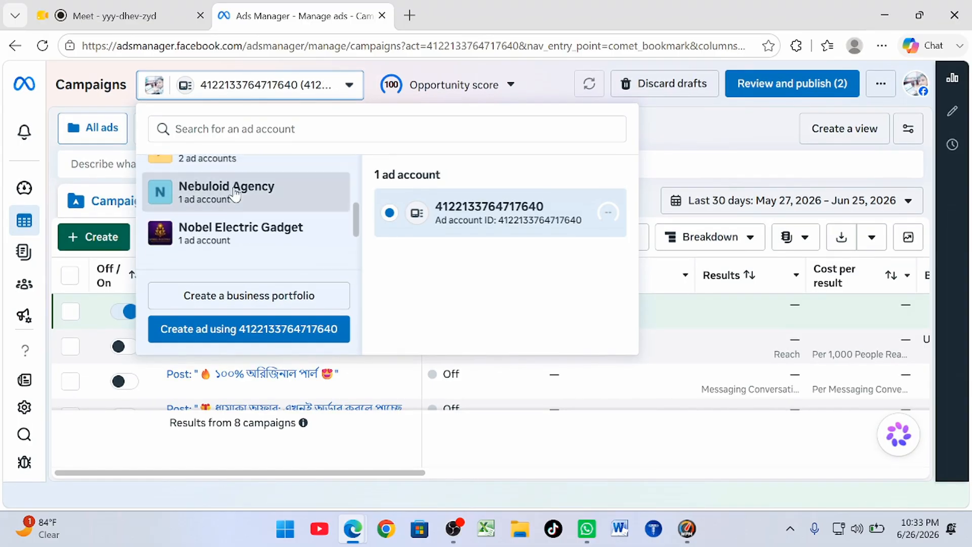
left_click(235, 195)
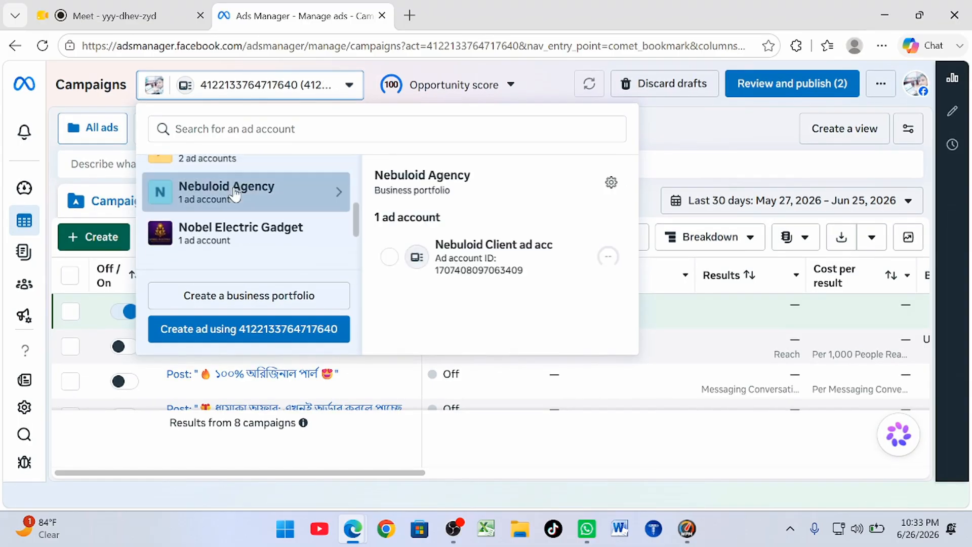
Switch the active ad account to Nebuloid Client ad acc and reopen the account list.
left_click(500, 271)
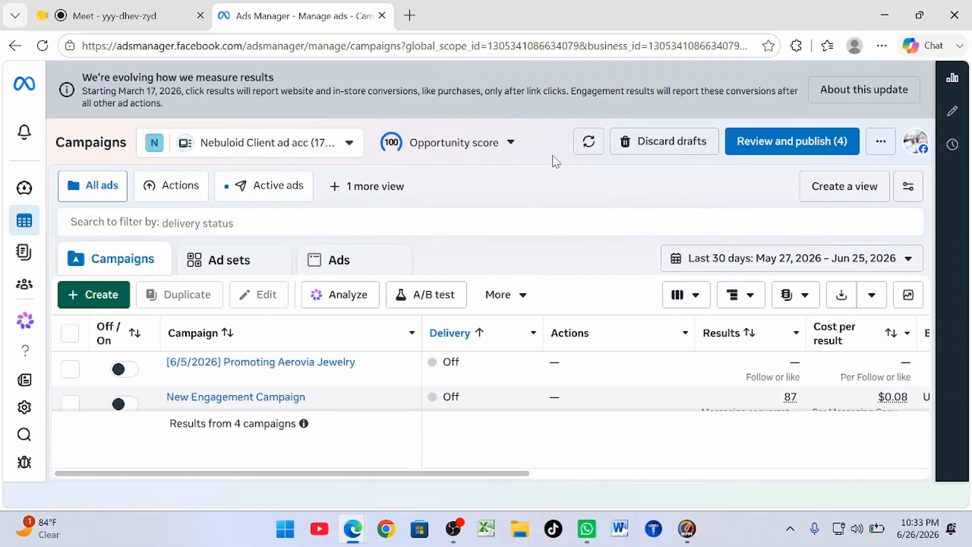
left_click(335, 149)
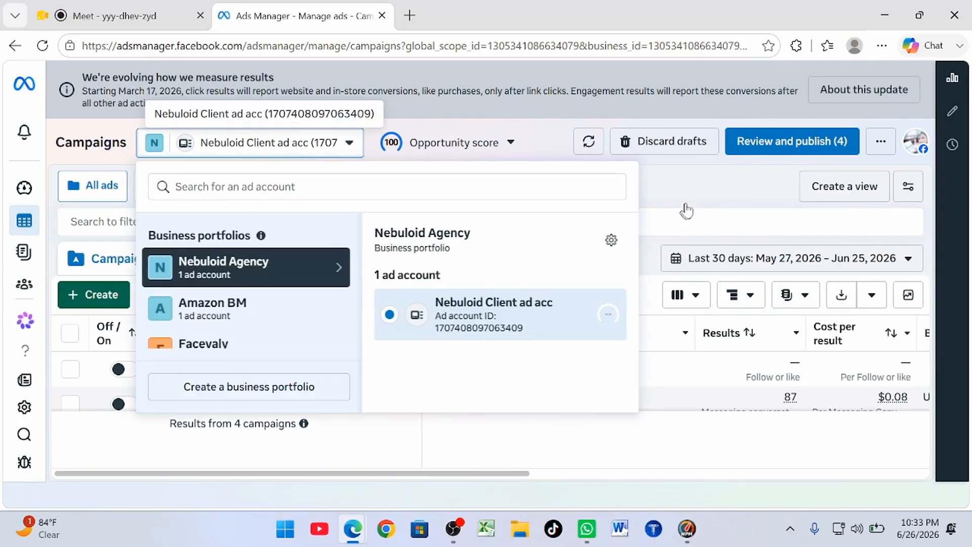
left_click(712, 185)
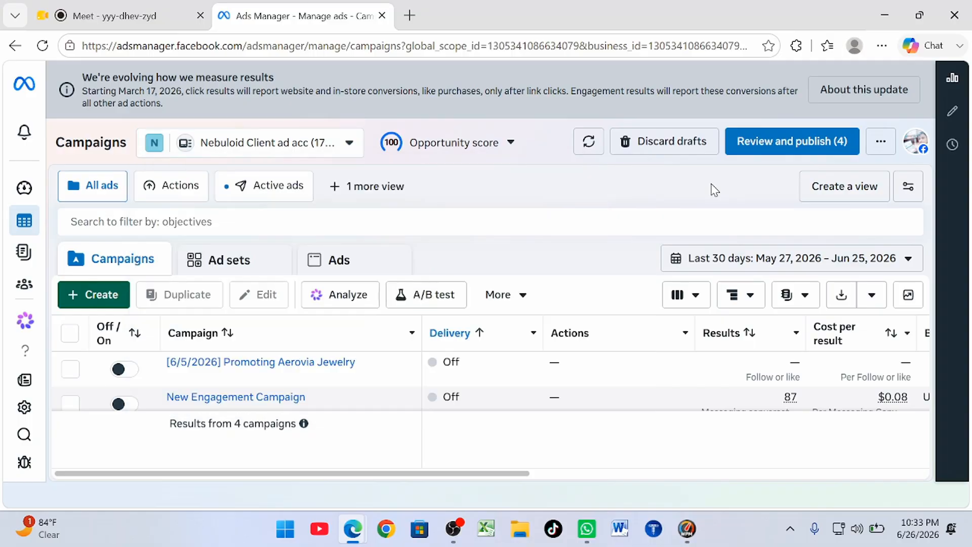
left_click(326, 144)
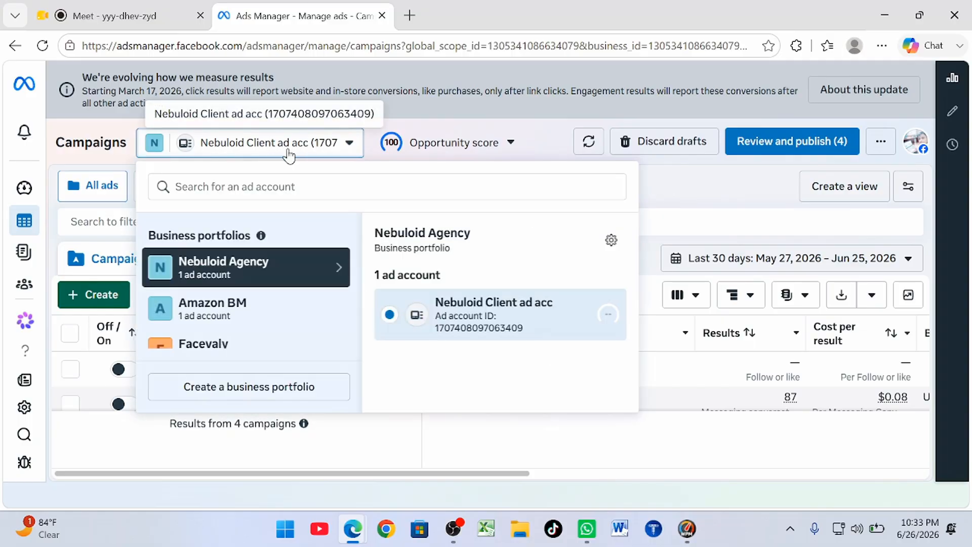
Start a new invite to the Nebuloid Agency portfolio and enter the invitee's e-mail address.
left_click(611, 242)
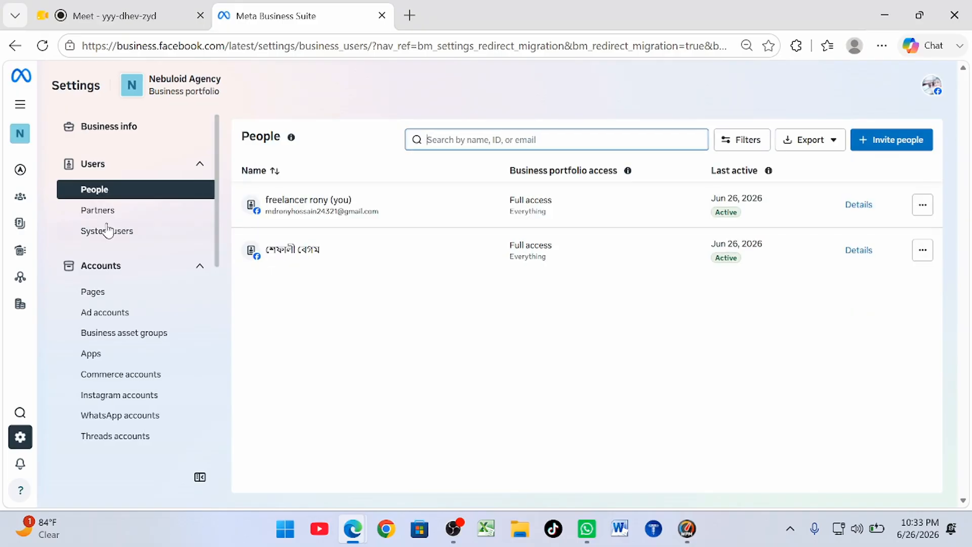
left_click(880, 152)
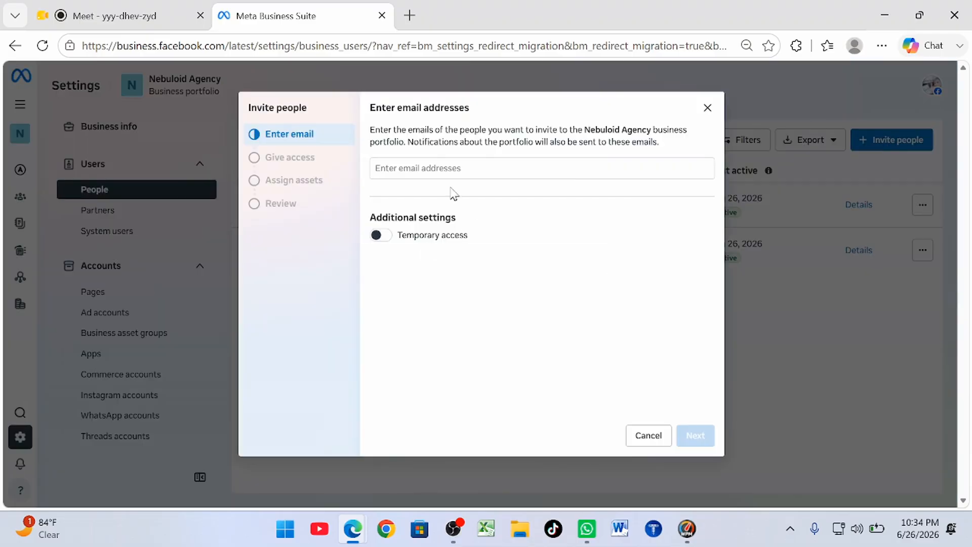
left_click(471, 168)
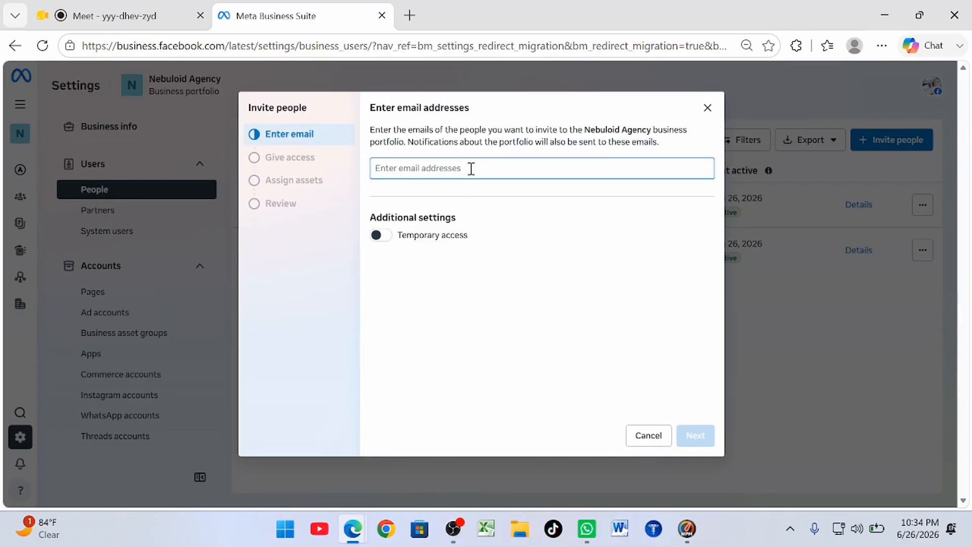
type("rs")
double_click(379, 169)
key("BackSpace")
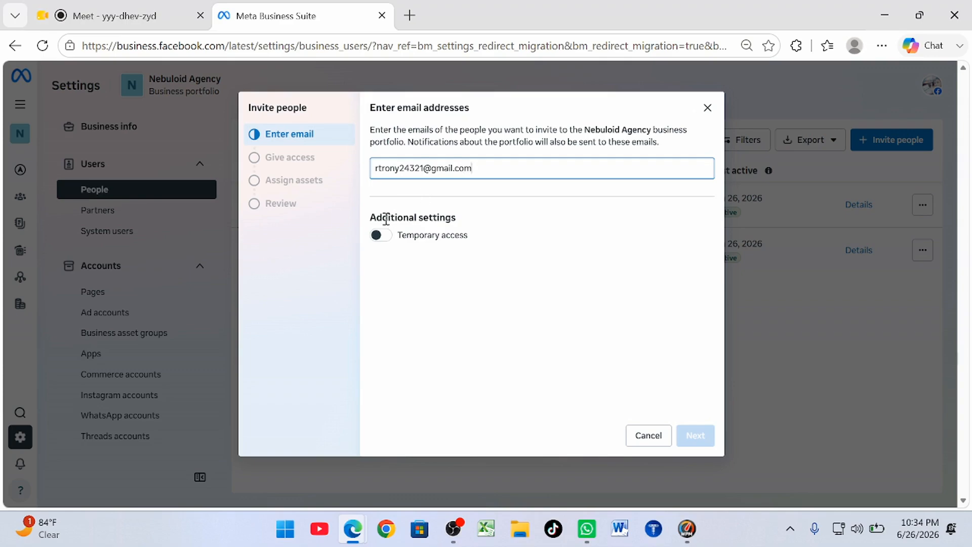
Leave temporary access off and keep full Manage access for the invitee.
left_click(386, 246)
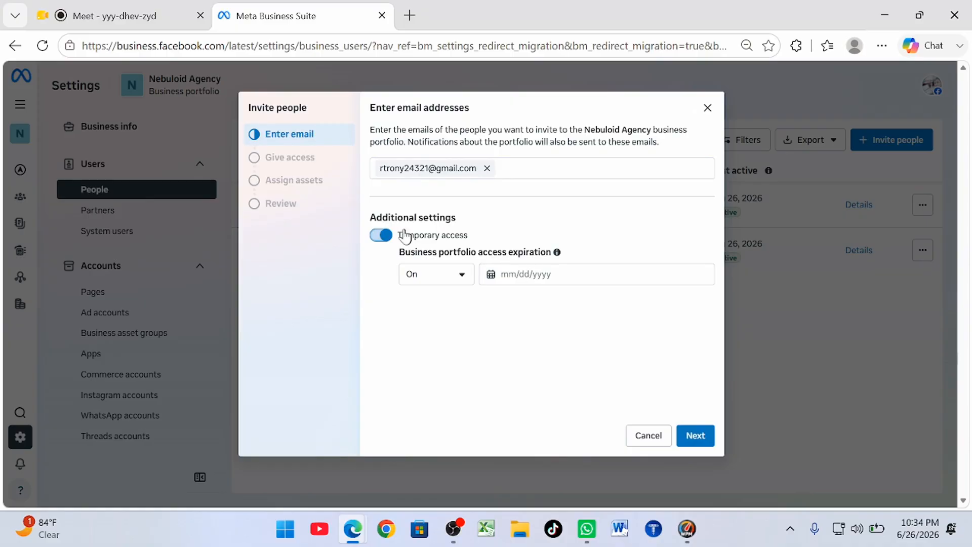
left_click(383, 241)
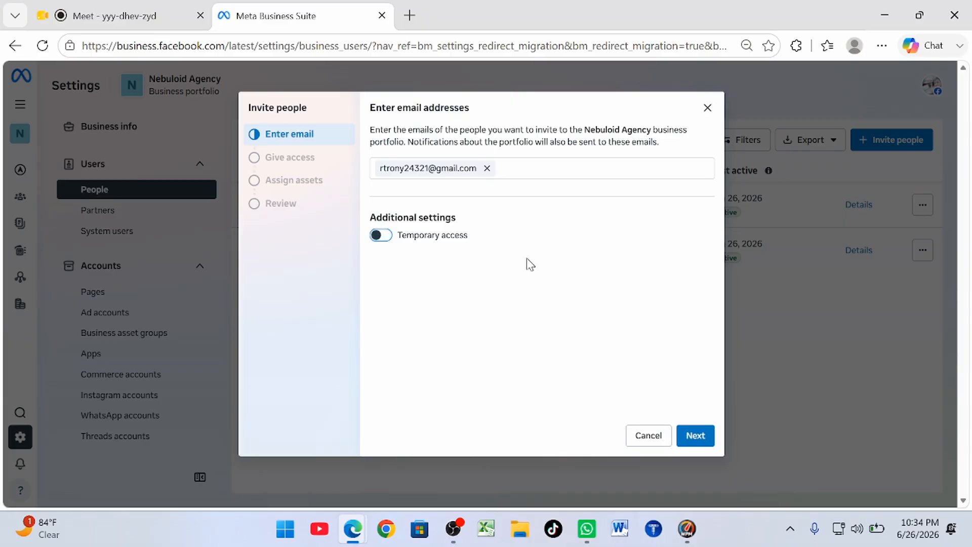
left_click(703, 434)
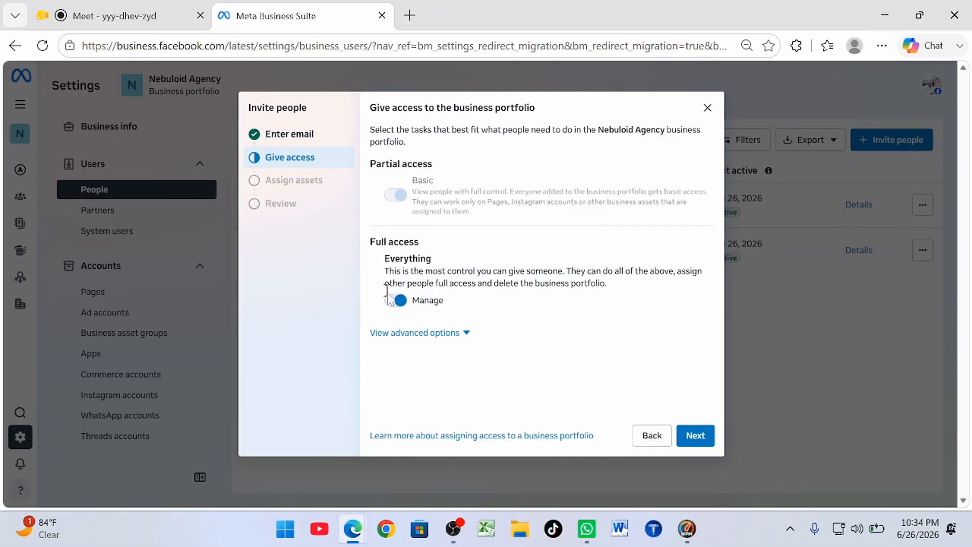
left_click(400, 307)
left_click(400, 302)
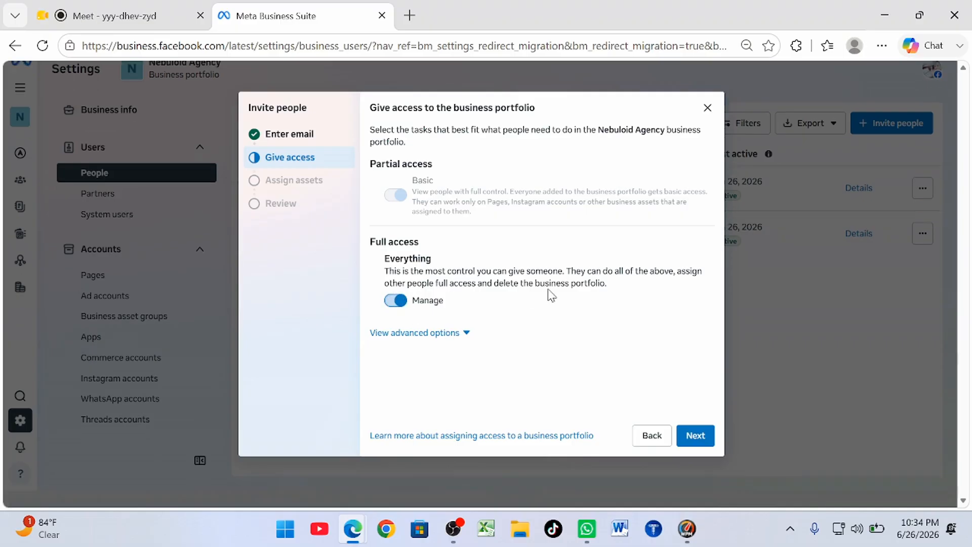
left_click(689, 430)
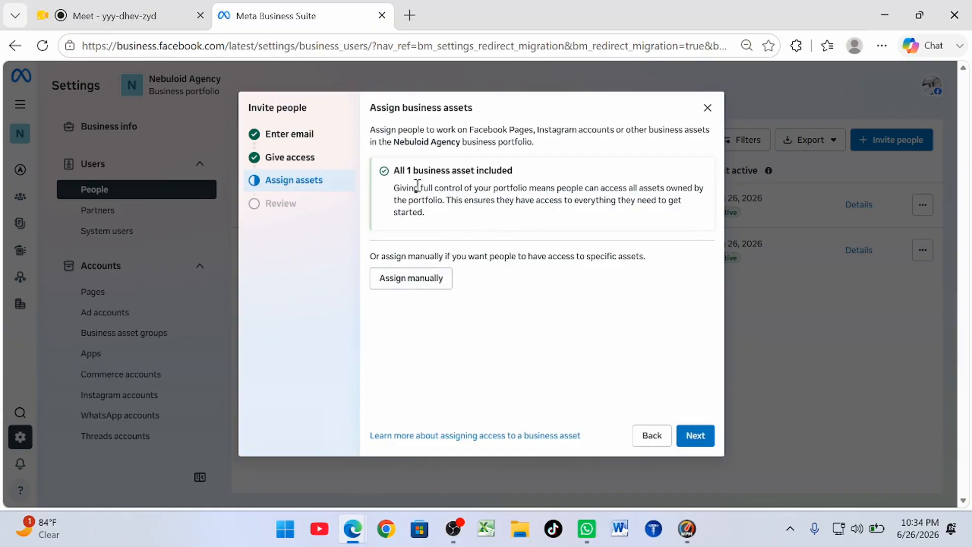
Manually assign the nebuloid dataset and Nebuloid Client ad acc as the invite's assets.
left_click(438, 276)
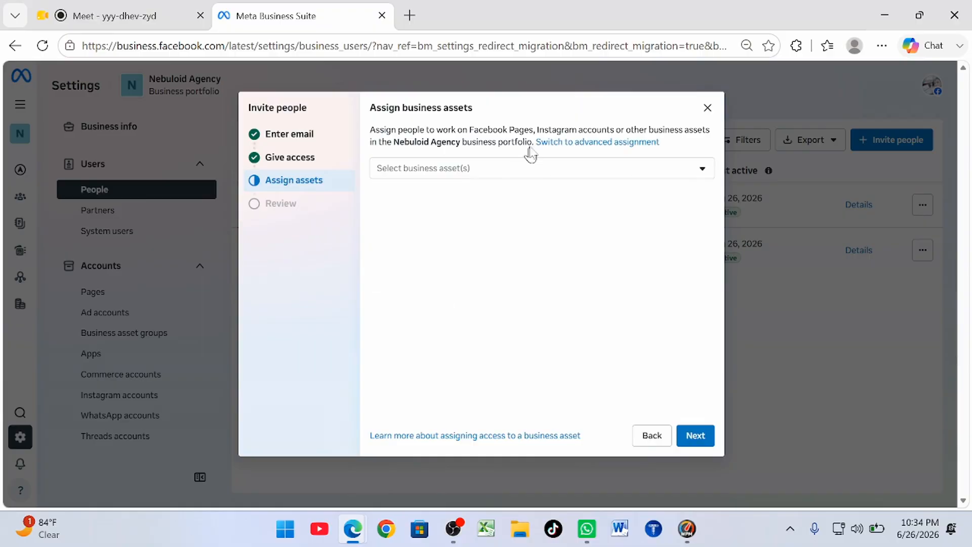
left_click(536, 167)
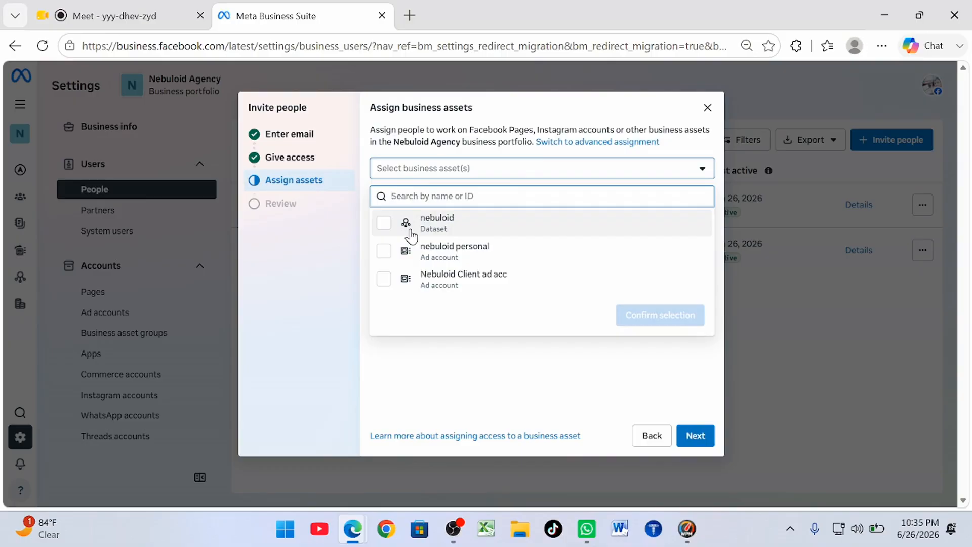
left_click(385, 224)
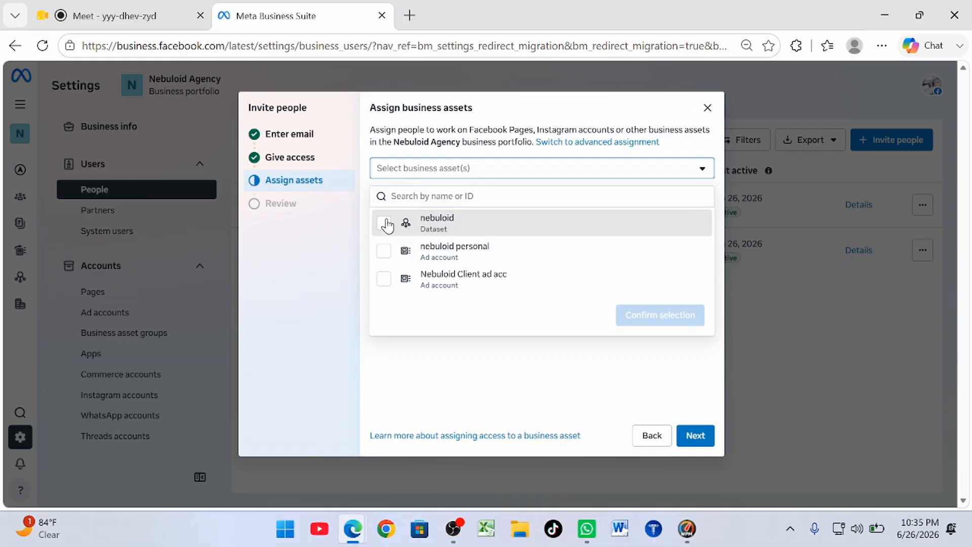
left_click(383, 253)
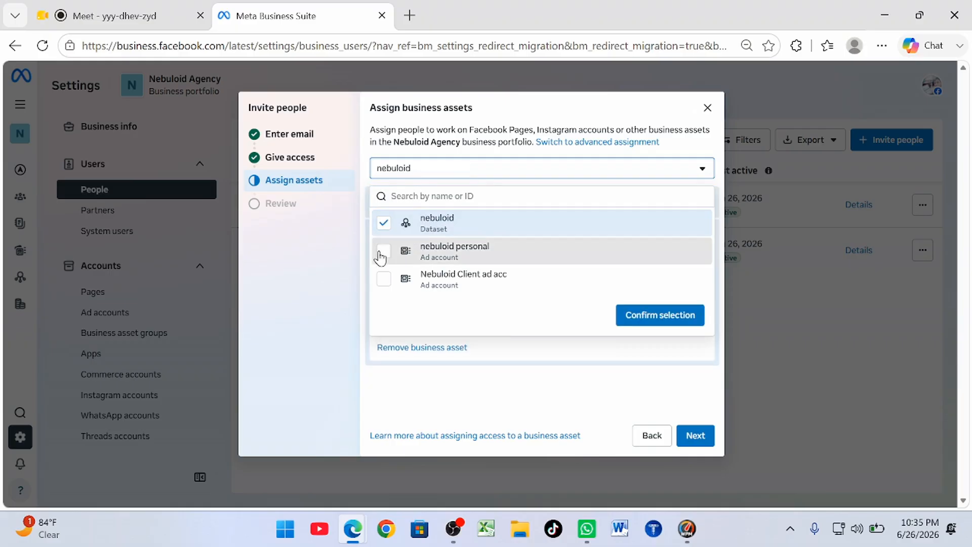
left_click(649, 319)
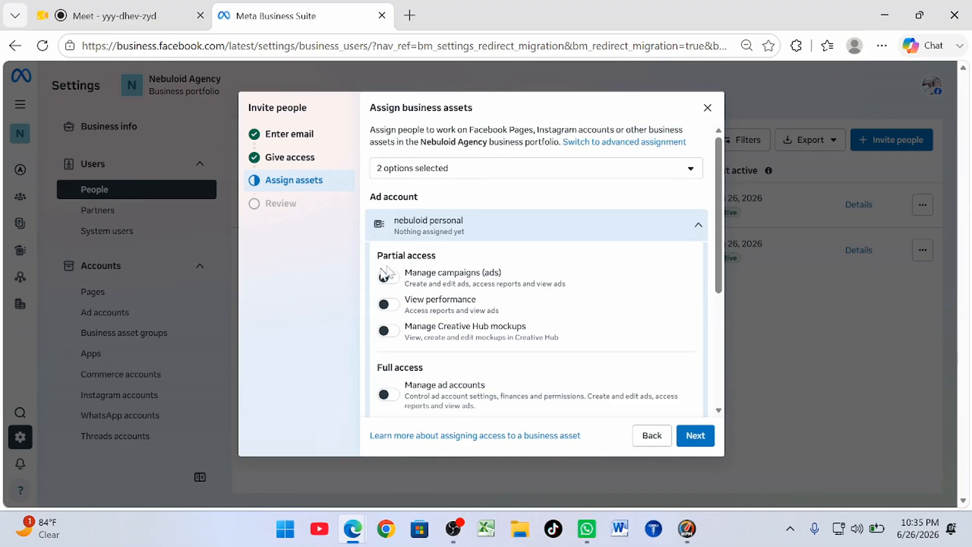
left_click(475, 172)
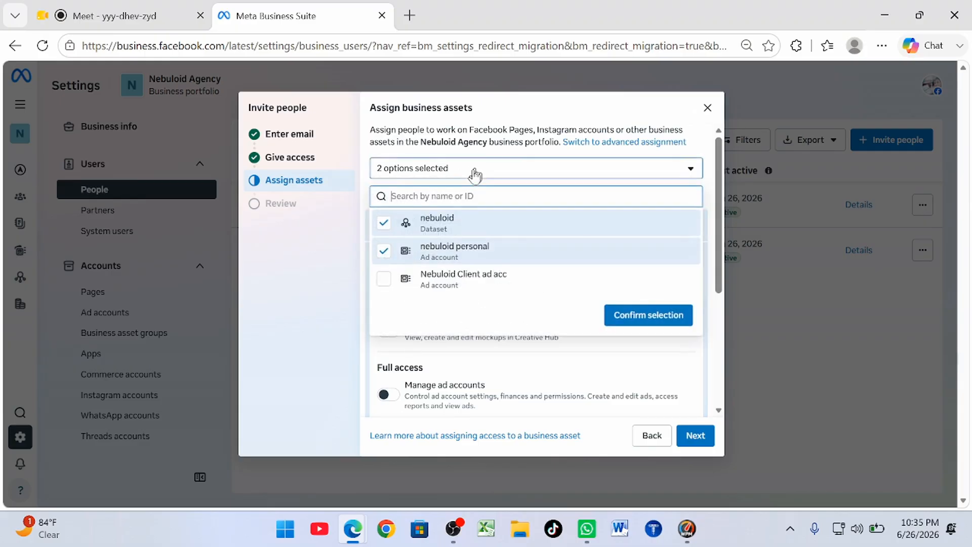
left_click(383, 251)
left_click(384, 279)
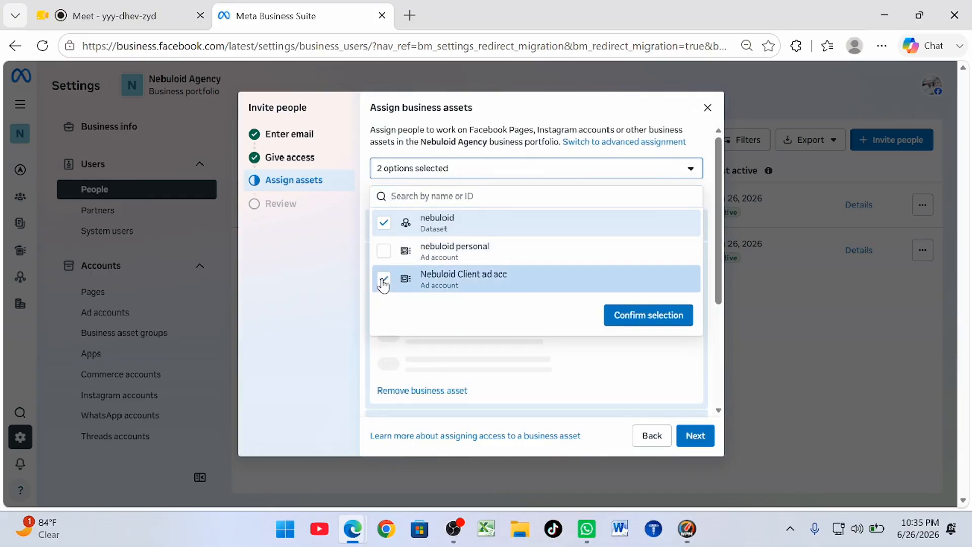
left_click(668, 317)
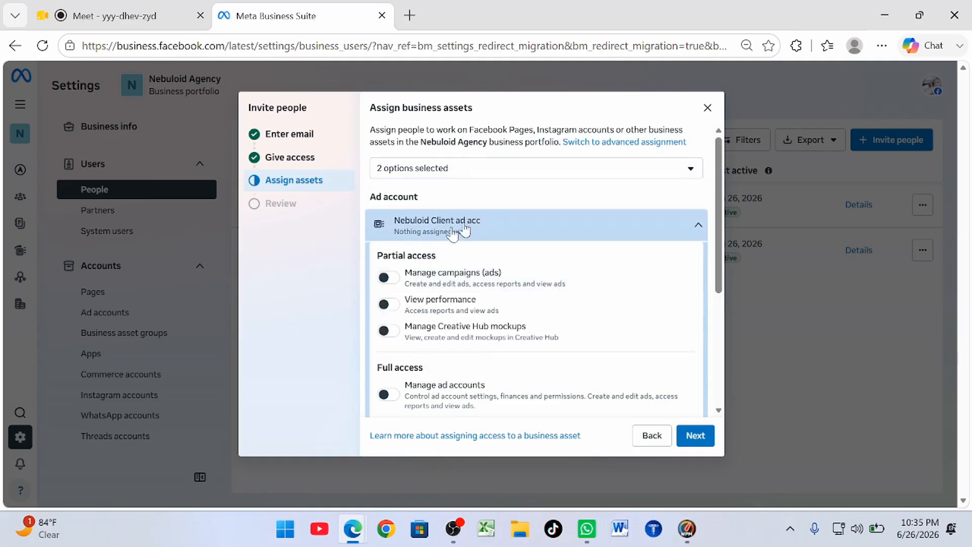
Grant full control of Nebuloid Client ad acc and the nebuloid events dataset, then proceed to review.
scroll(421, 238, "down", 1)
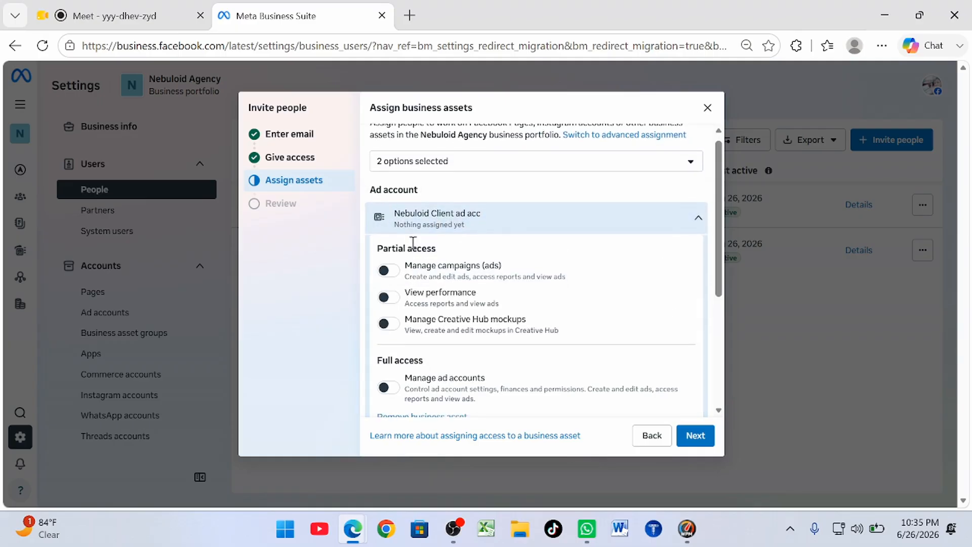
left_click(464, 222)
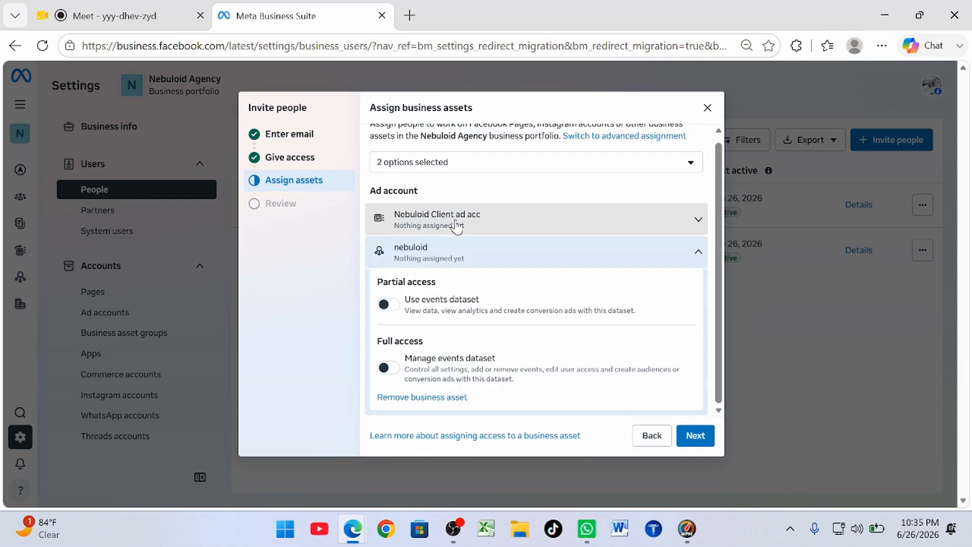
left_click(458, 222)
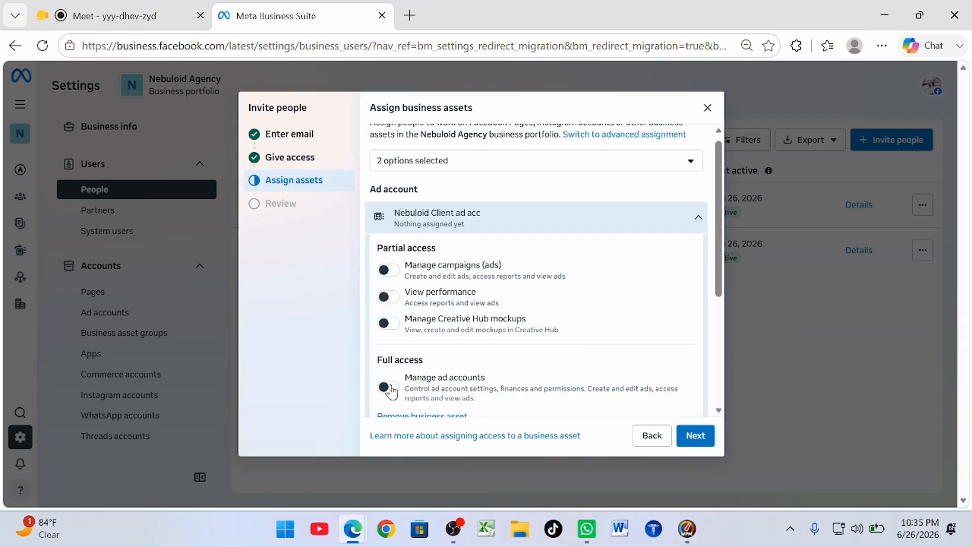
scroll(388, 390, "down", 1)
left_click(387, 360)
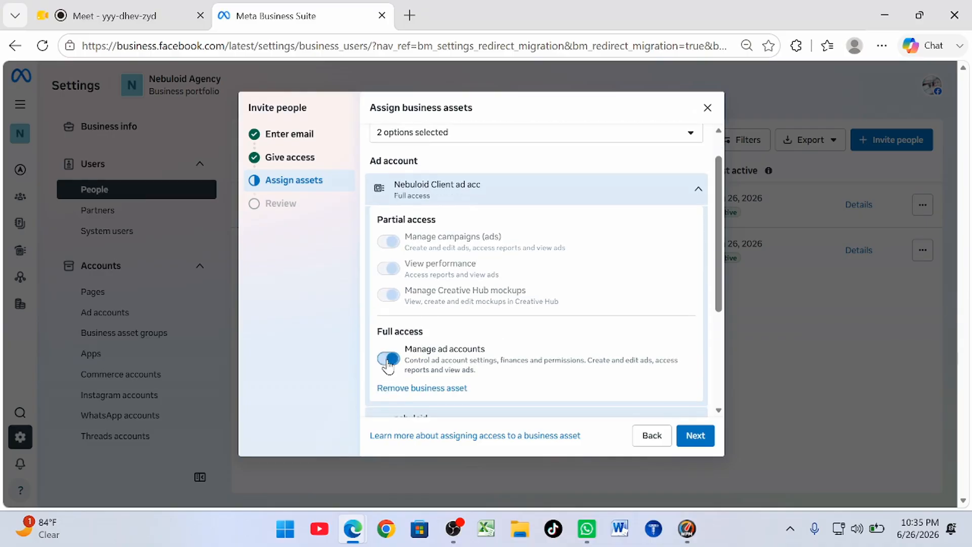
scroll(388, 365, "down", 3)
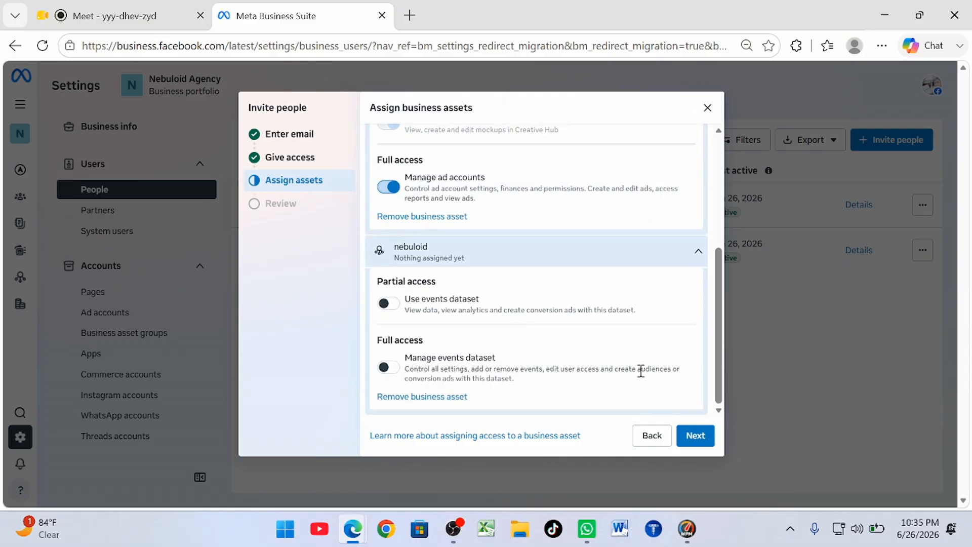
left_click(386, 306)
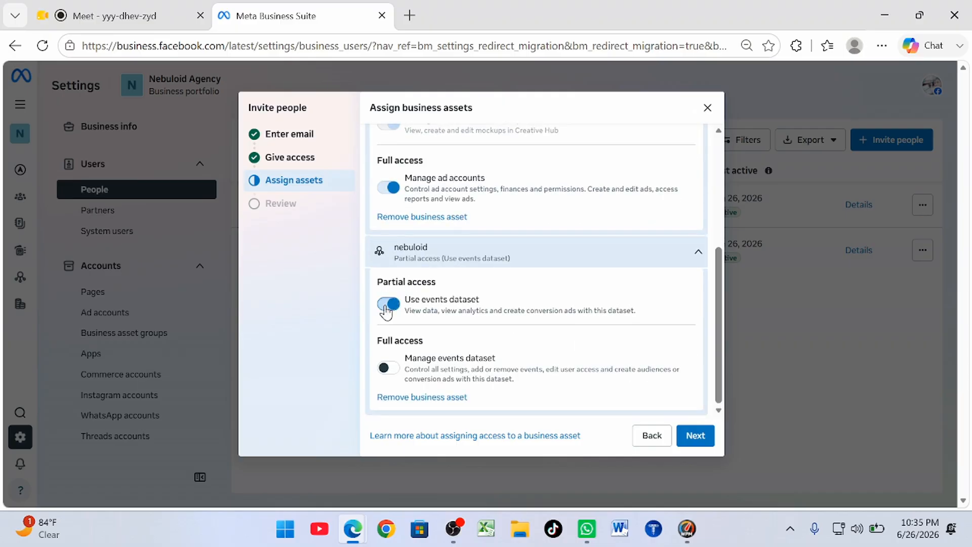
left_click(394, 373)
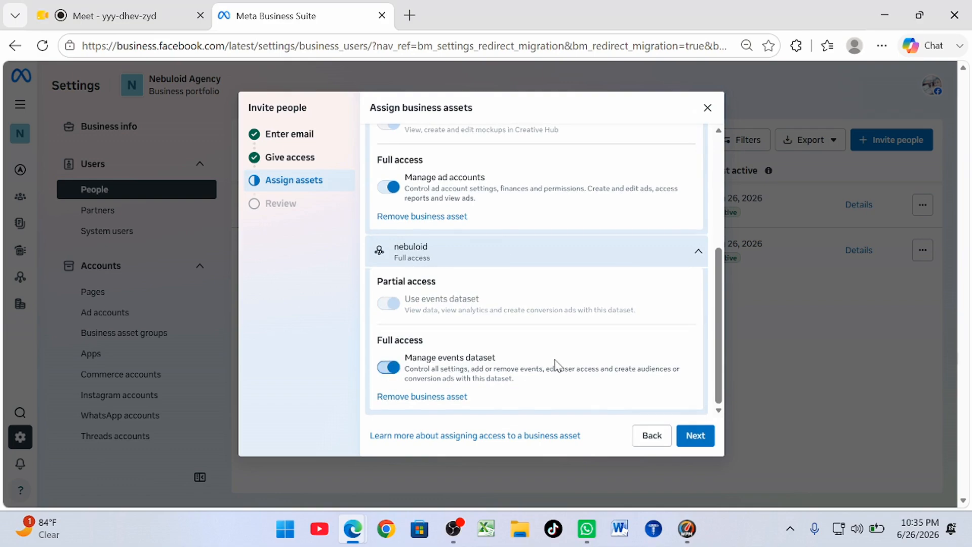
left_click(711, 438)
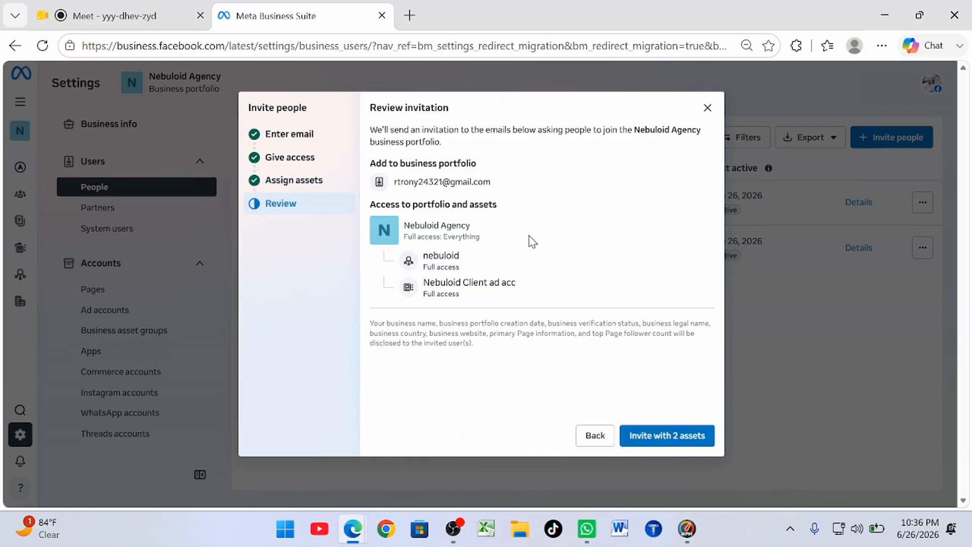
Try sending the two-asset invite, abandon the Google identity check, and close the failed invite without adding anyone.
left_click(646, 440)
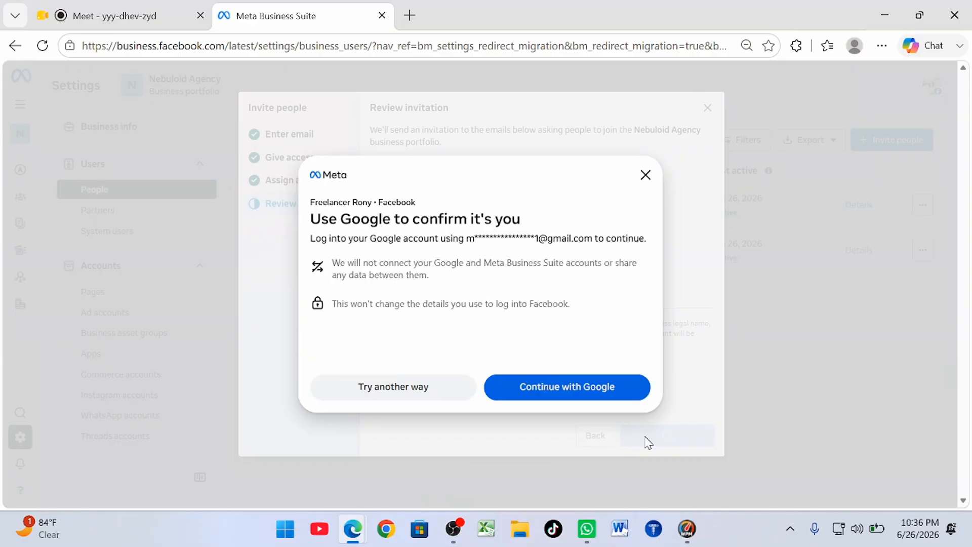
left_click(581, 388)
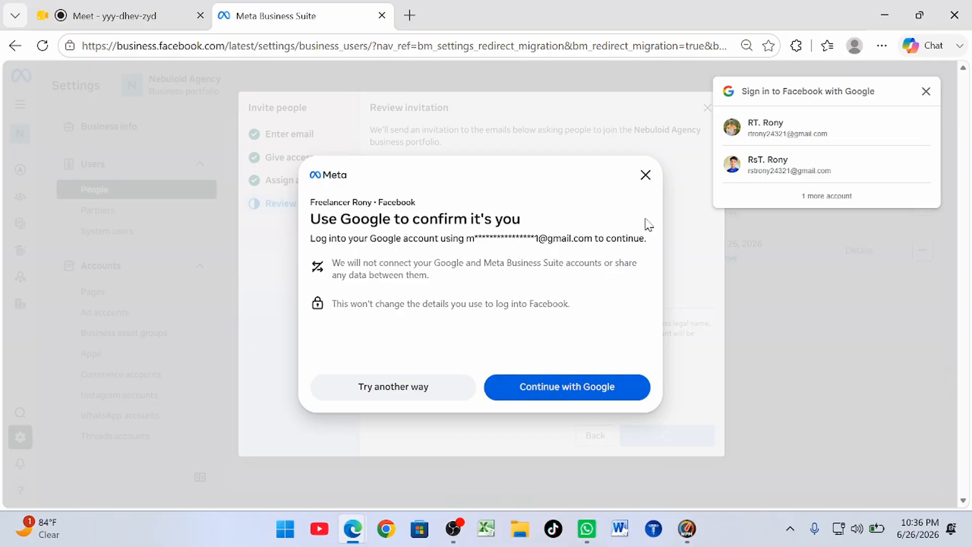
left_click(924, 95)
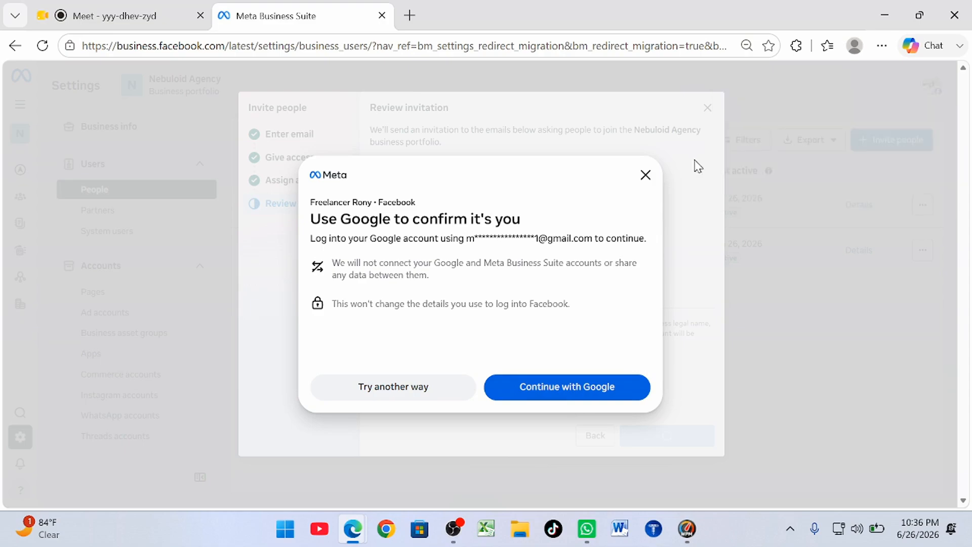
left_click(646, 178)
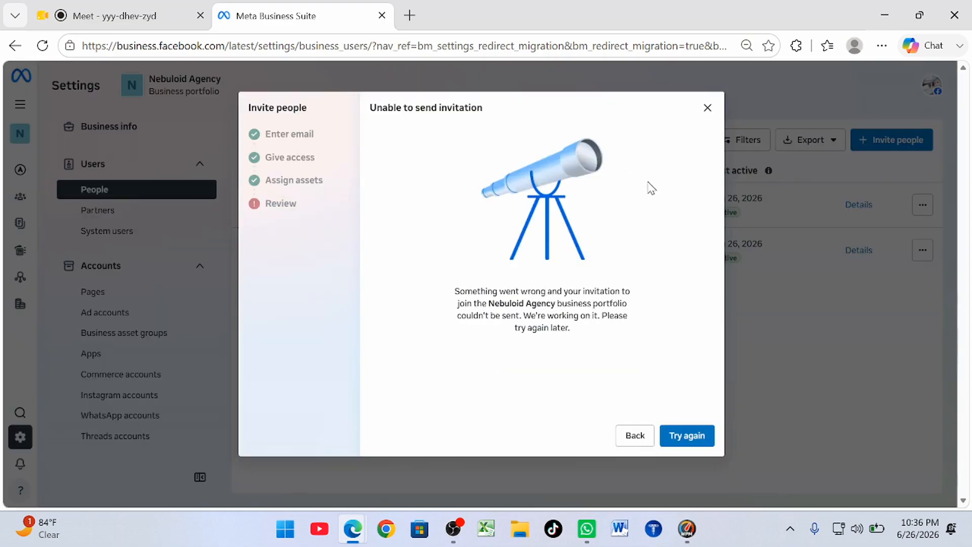
left_click(712, 112)
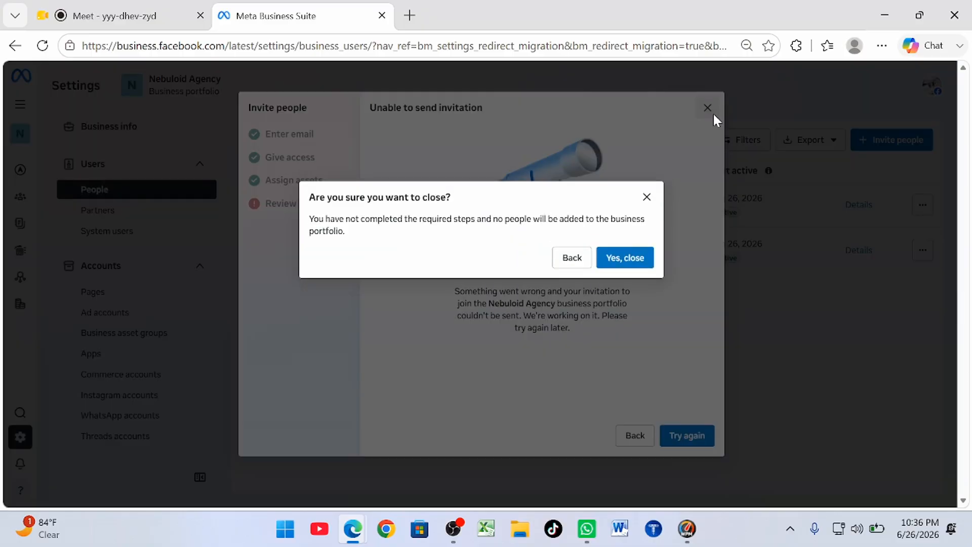
left_click(615, 257)
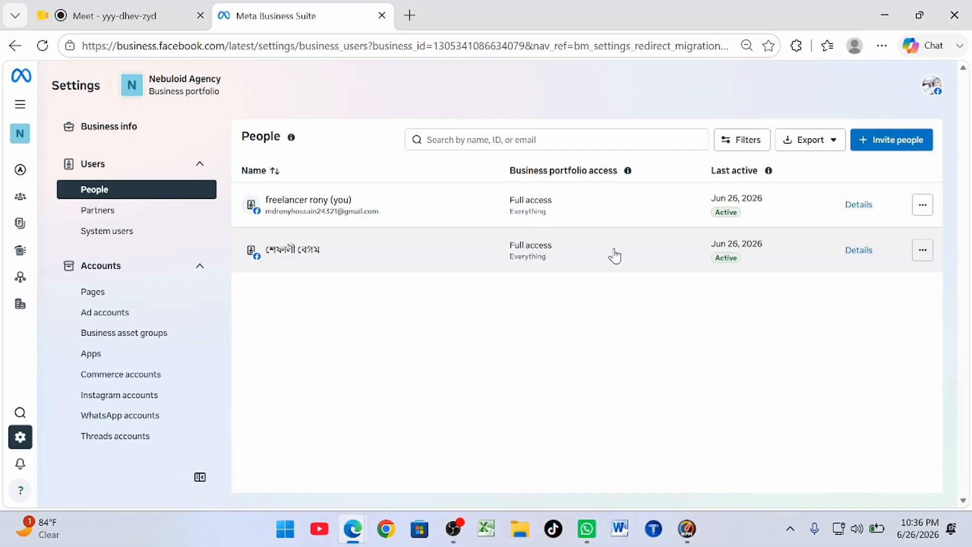
left_click(922, 249)
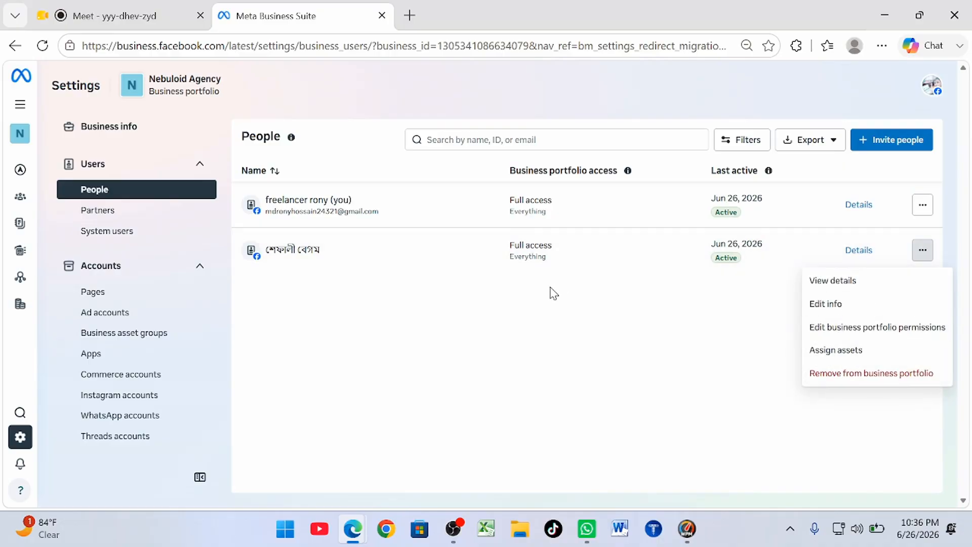
left_click(532, 306)
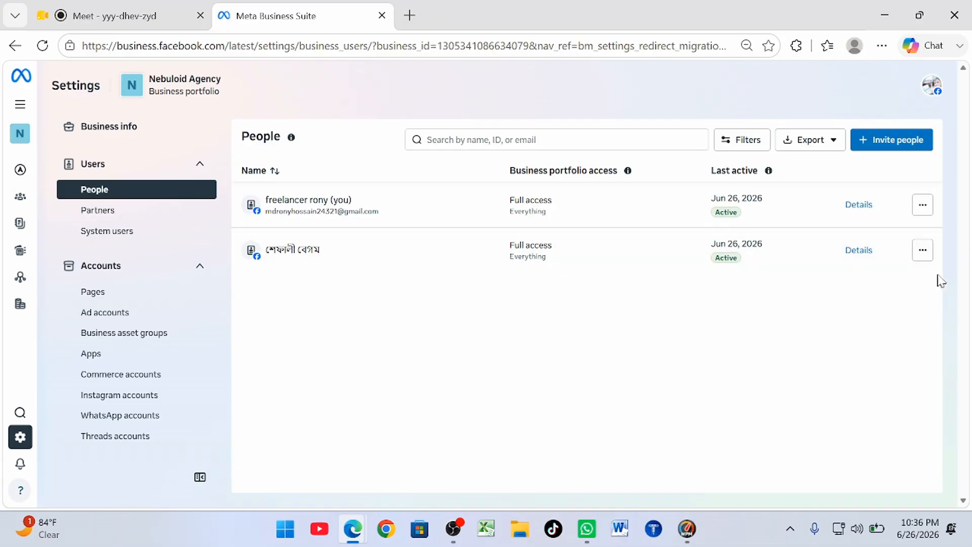
left_click(921, 253)
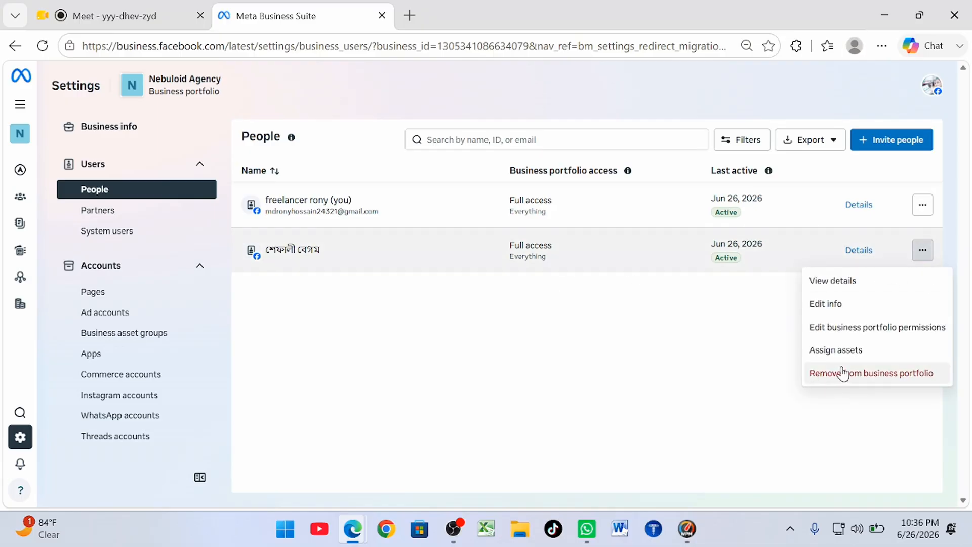
left_click(842, 373)
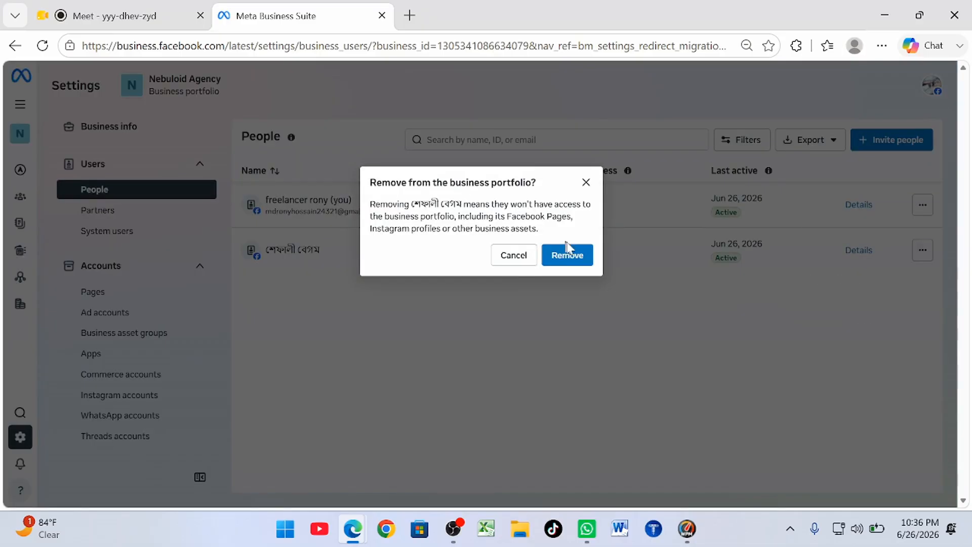
left_click(569, 263)
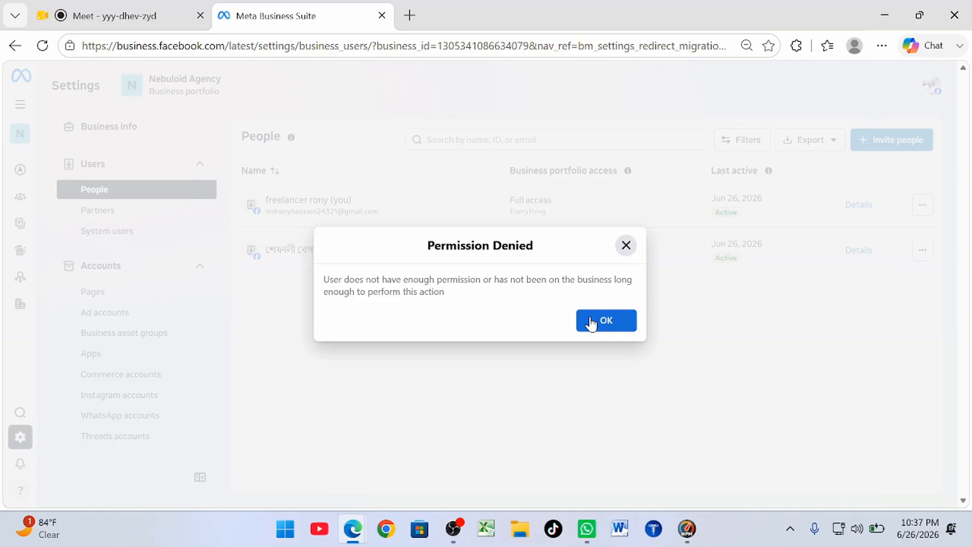
left_click(591, 323)
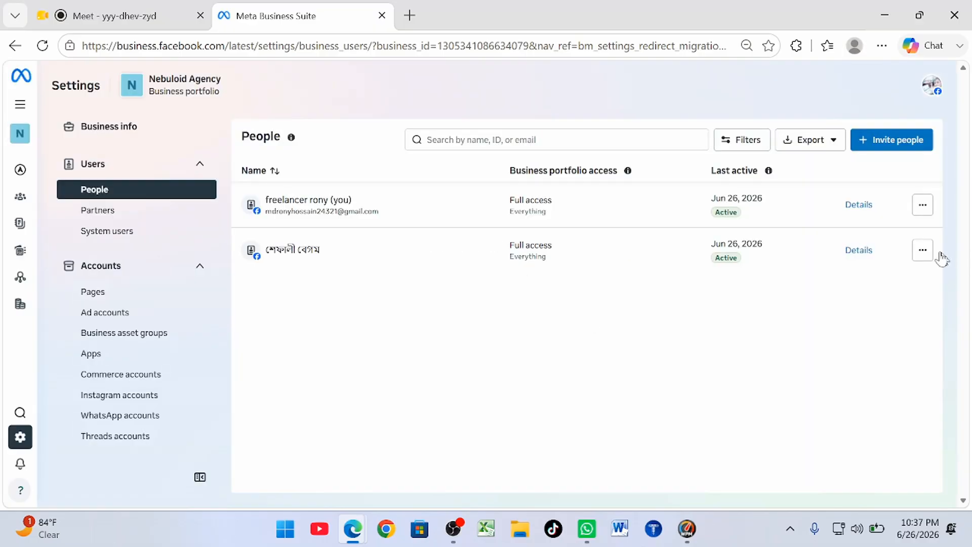
Try removing the second person from the portfolio and dismiss the permission-denied error.
left_click(922, 250)
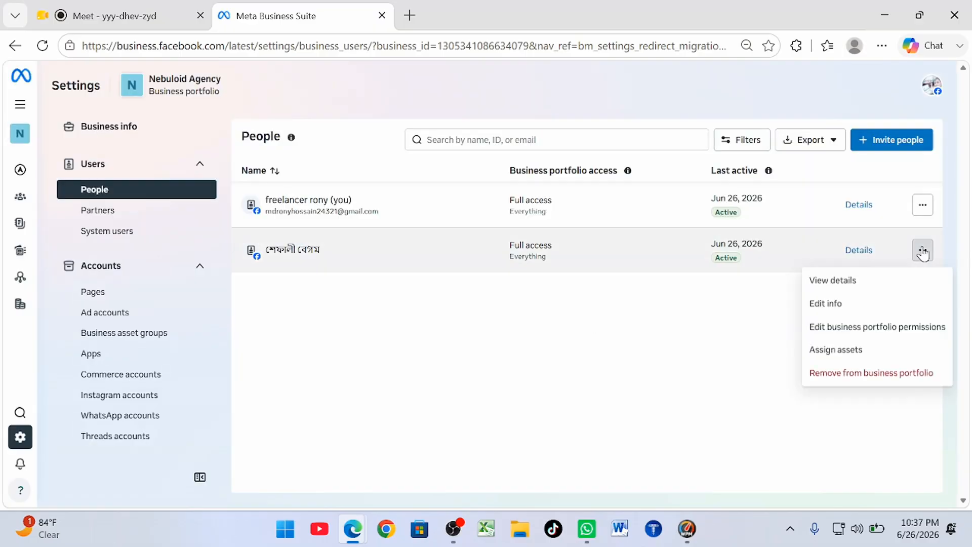
left_click(851, 284)
scroll(646, 393, "down", 3)
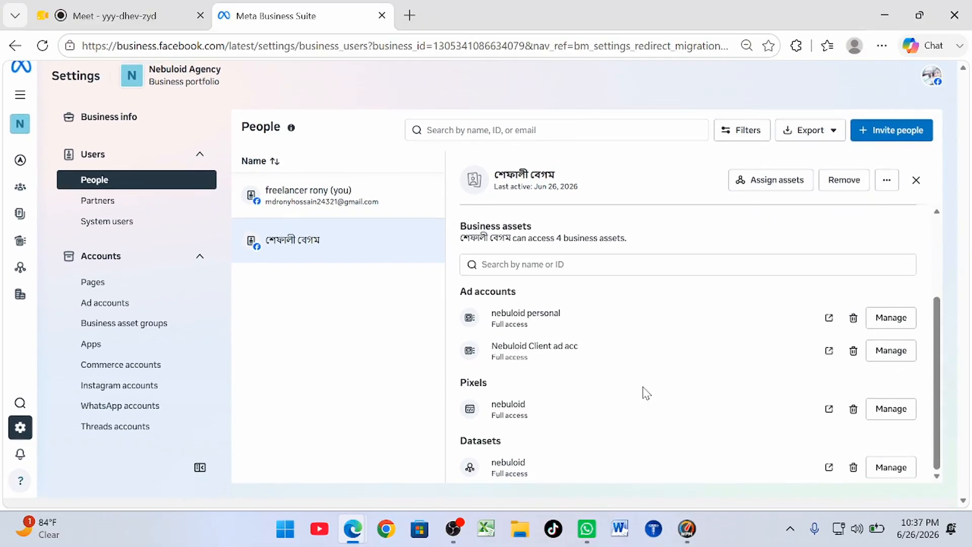
scroll(711, 343, "up", 3)
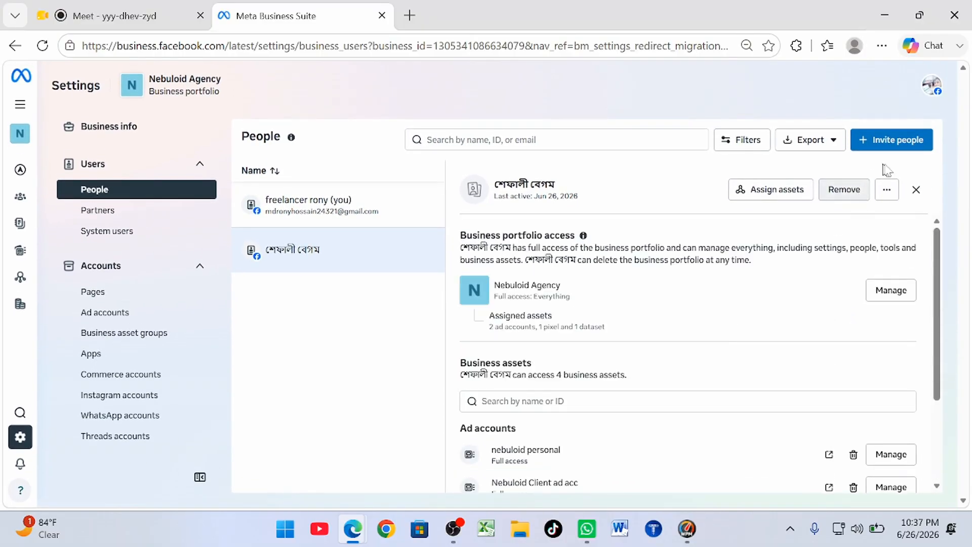
left_click(840, 201)
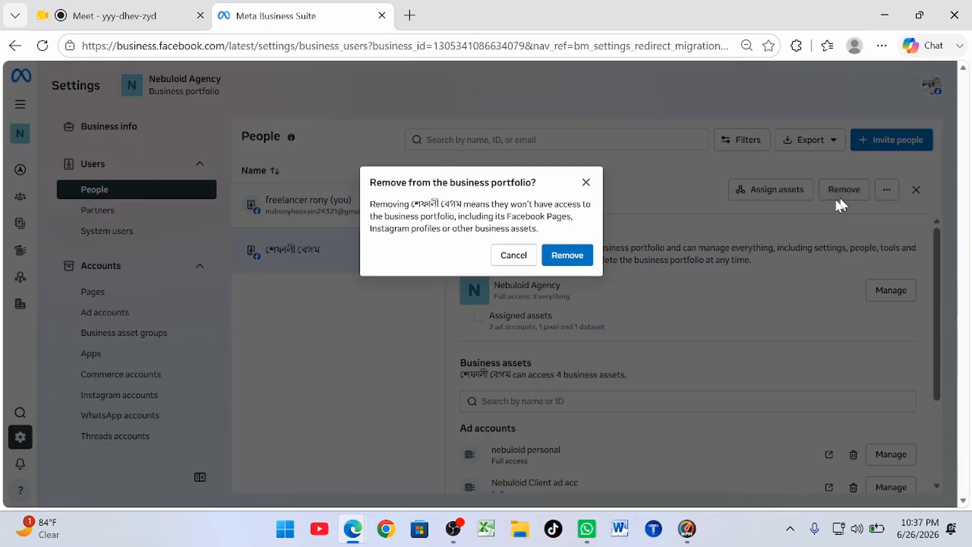
left_click(559, 253)
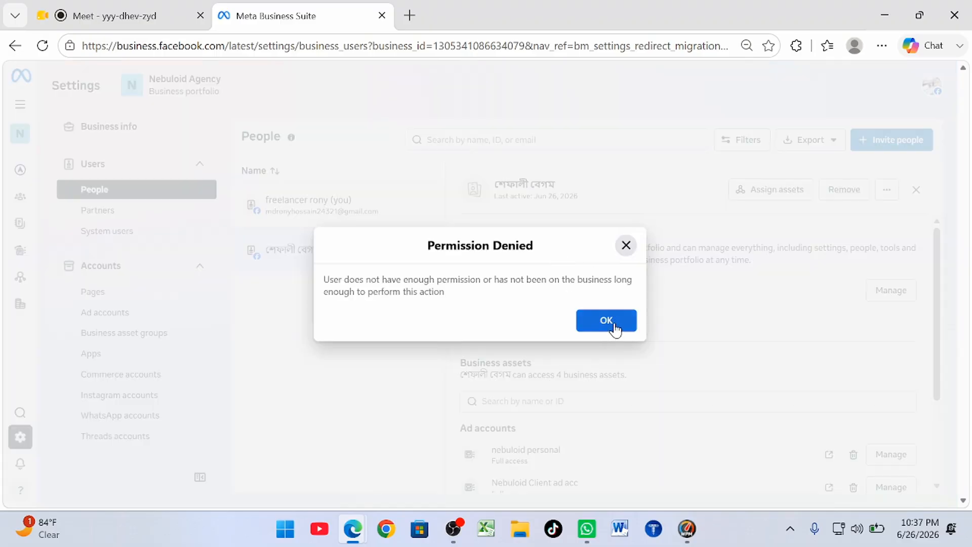
left_click(607, 321)
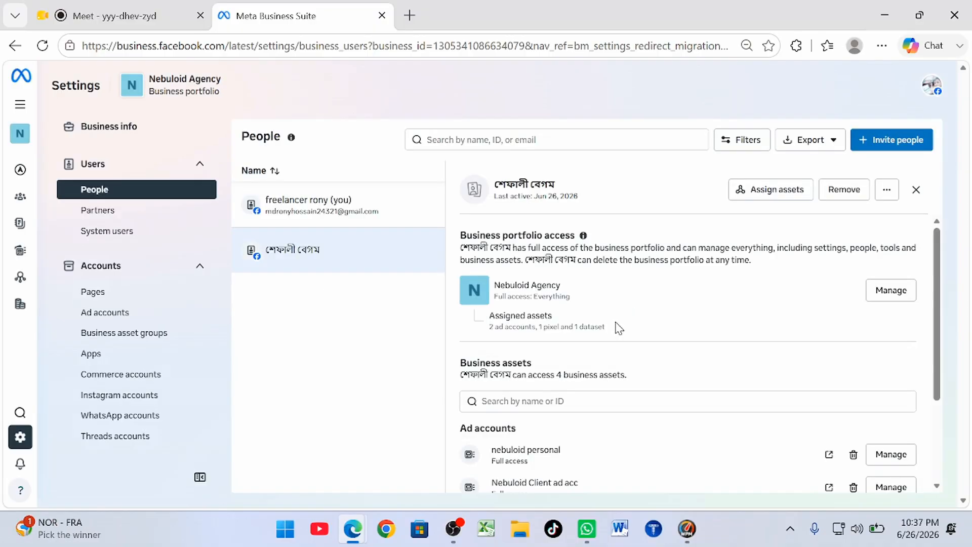
Close the person's details, reload the People page, and switch to the Google Meet call.
left_click(914, 192)
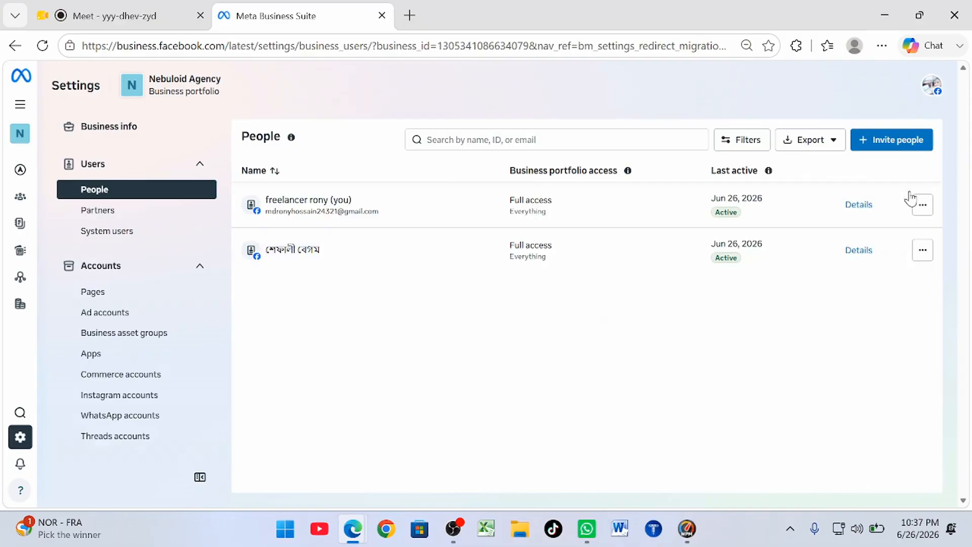
left_click(42, 46)
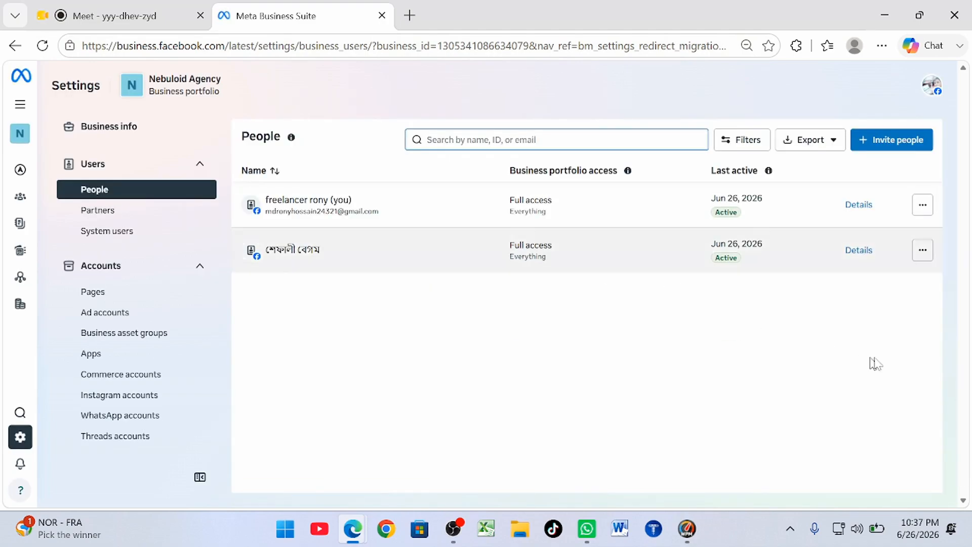
left_click(930, 248)
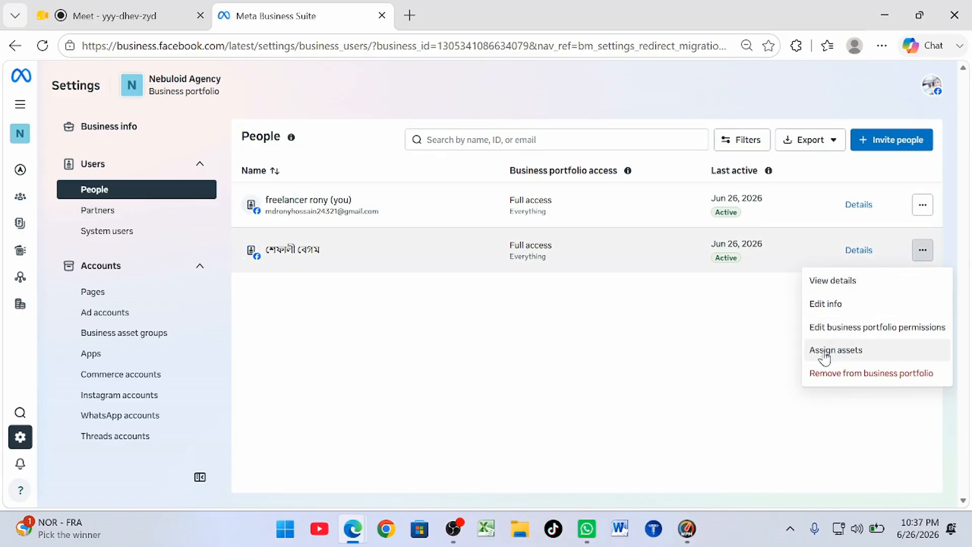
left_click(756, 397)
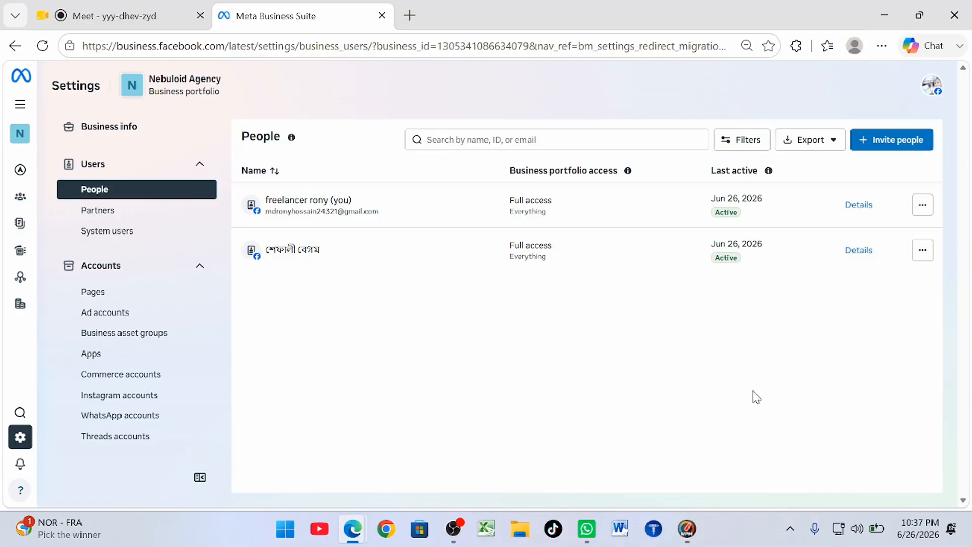
left_click(183, 14)
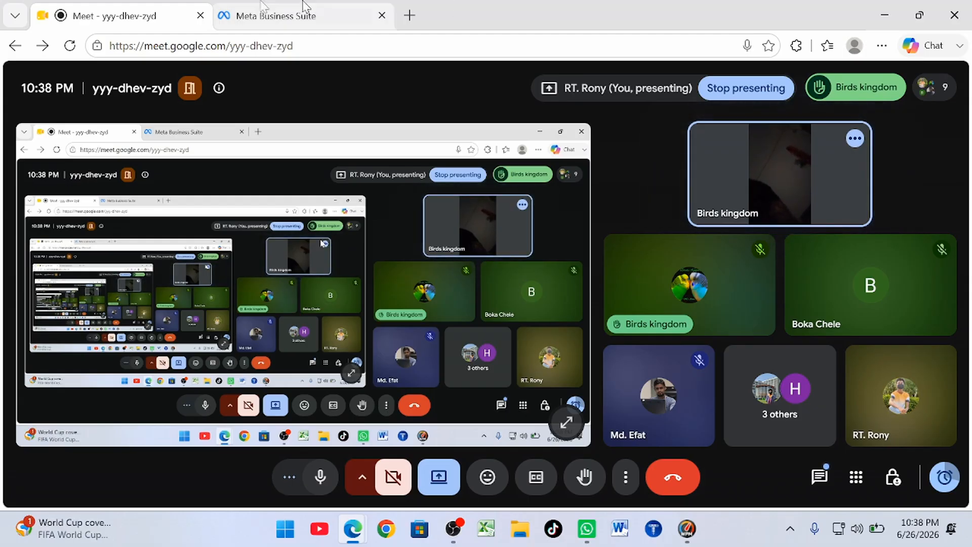
Leave the Google Meet call running and return to Meta Business Suite's People settings.
left_click(331, 7)
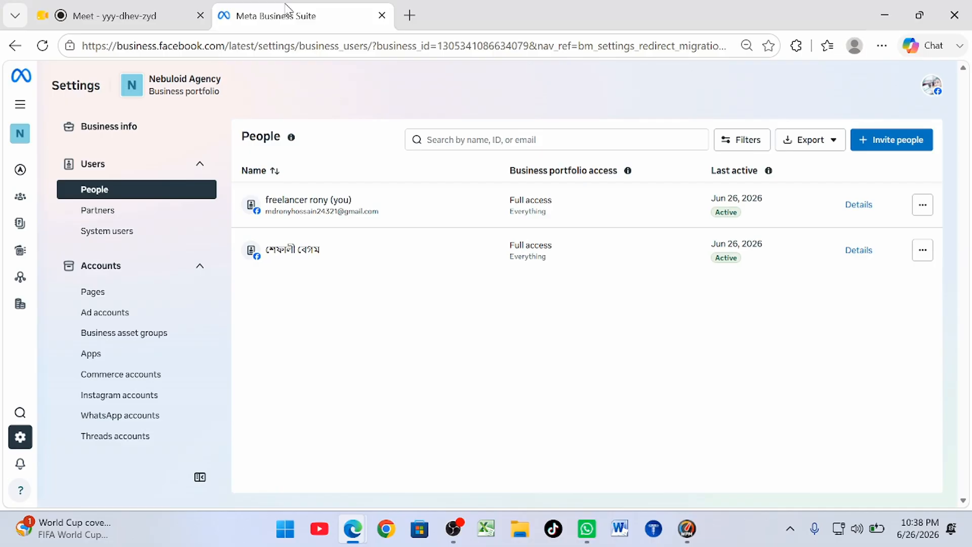
left_click(117, 7)
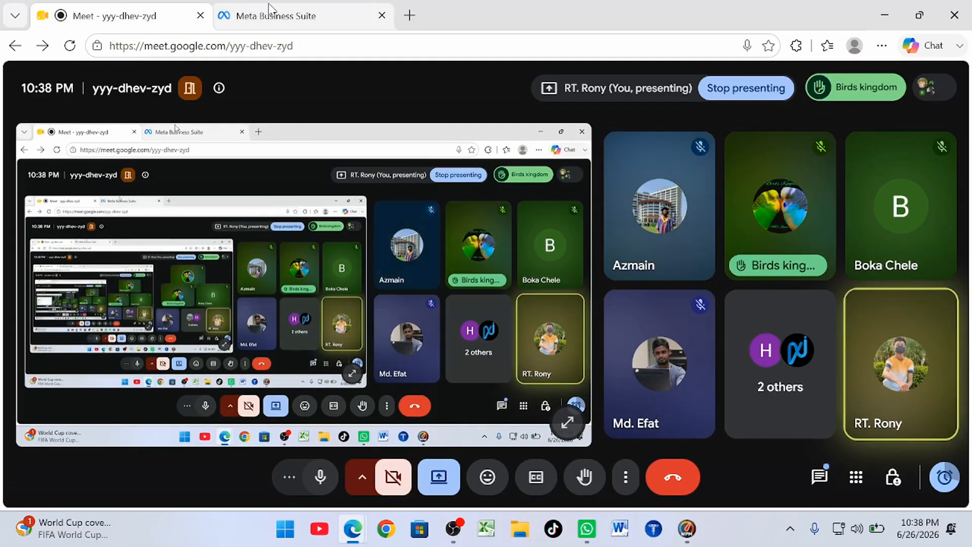
left_click(279, 17)
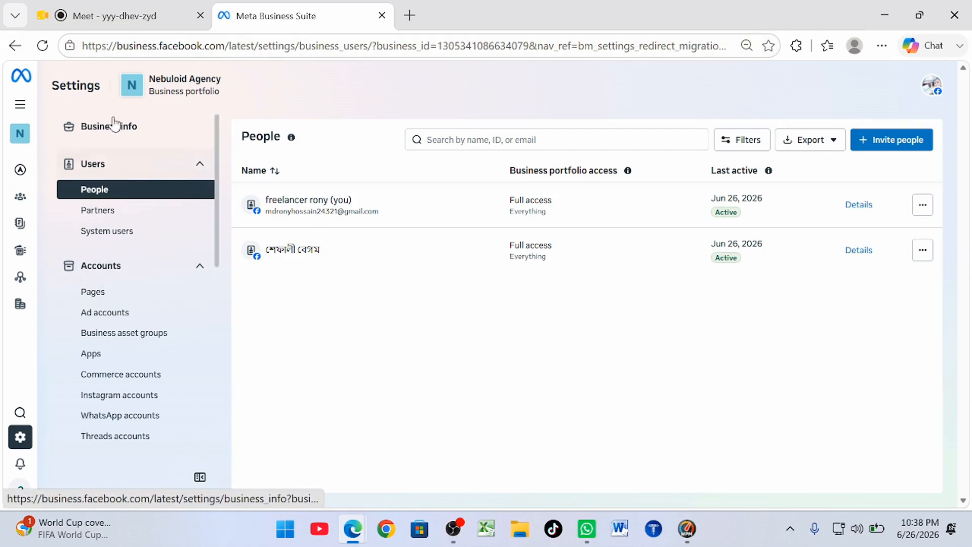
Go back to Ads Manager and open Billing & payments for Nebuloid Client ad acc.
left_click(15, 46)
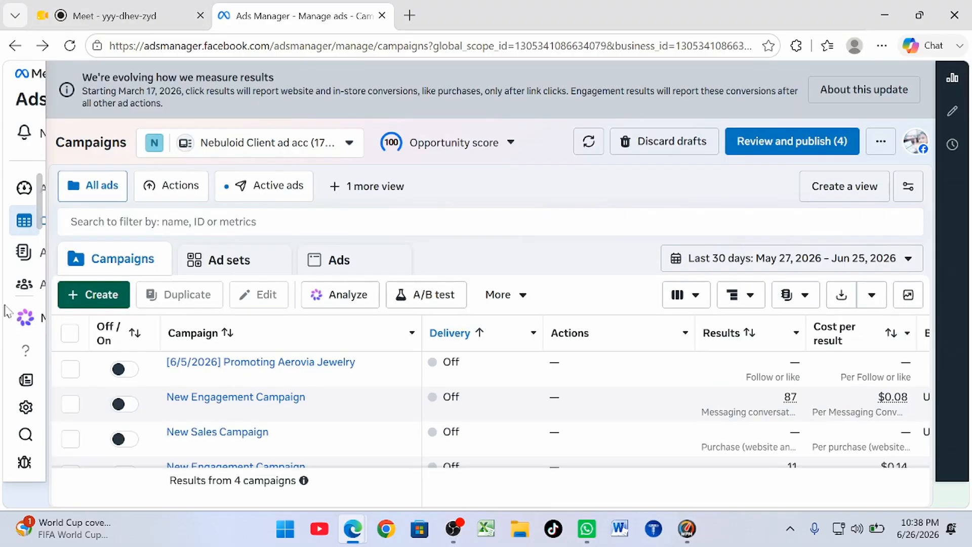
mouse_move(52, 315)
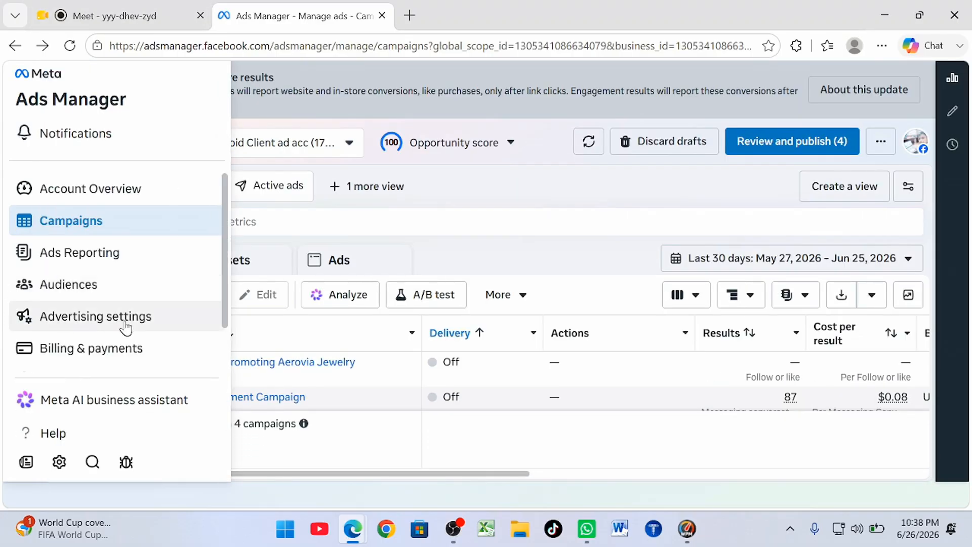
left_click(81, 350)
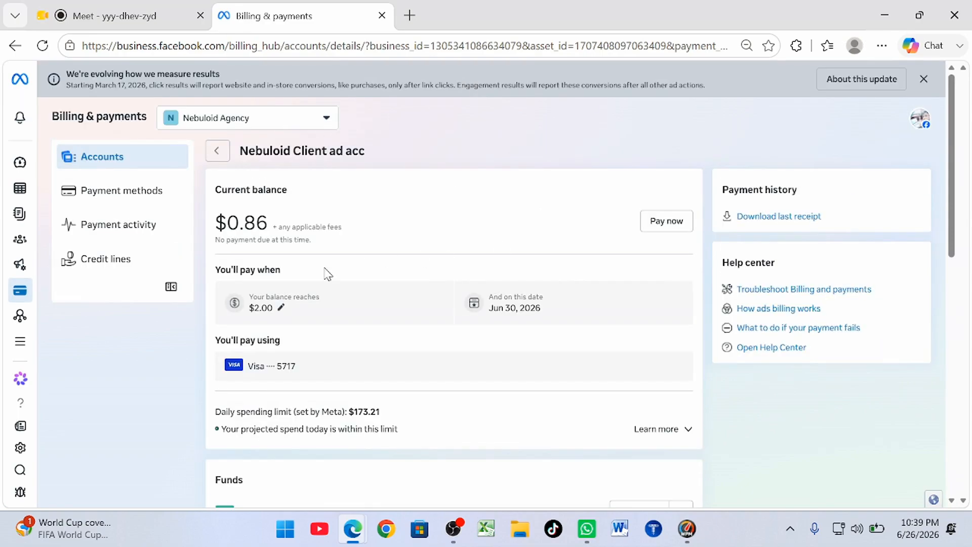
Start adding a new payment method of type debit or credit card.
scroll(395, 206, "down", 4)
scroll(394, 206, "down", 1)
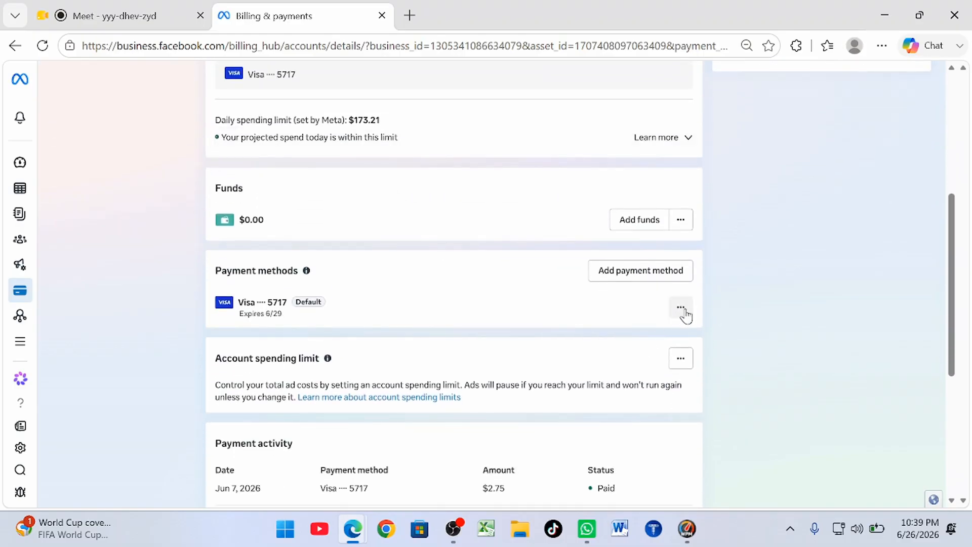
left_click(648, 266)
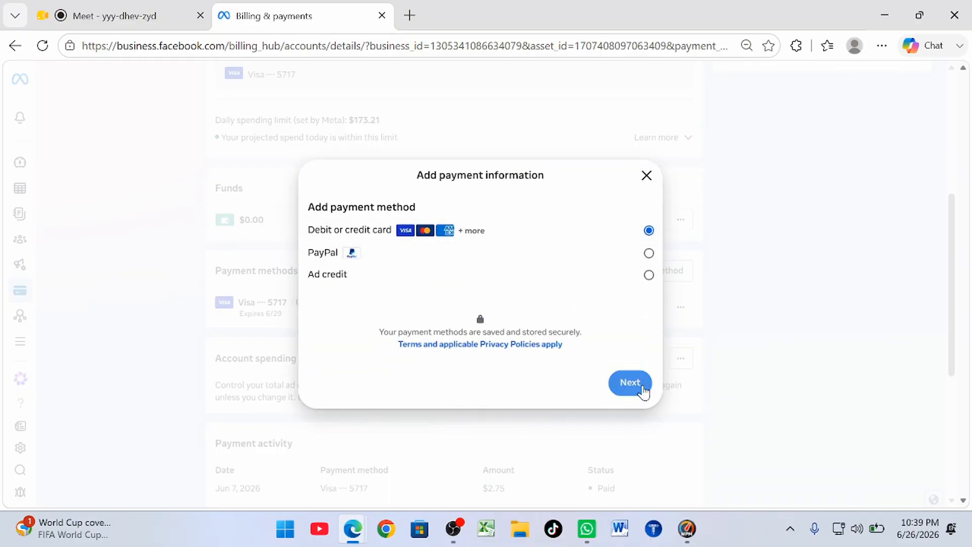
left_click(643, 388)
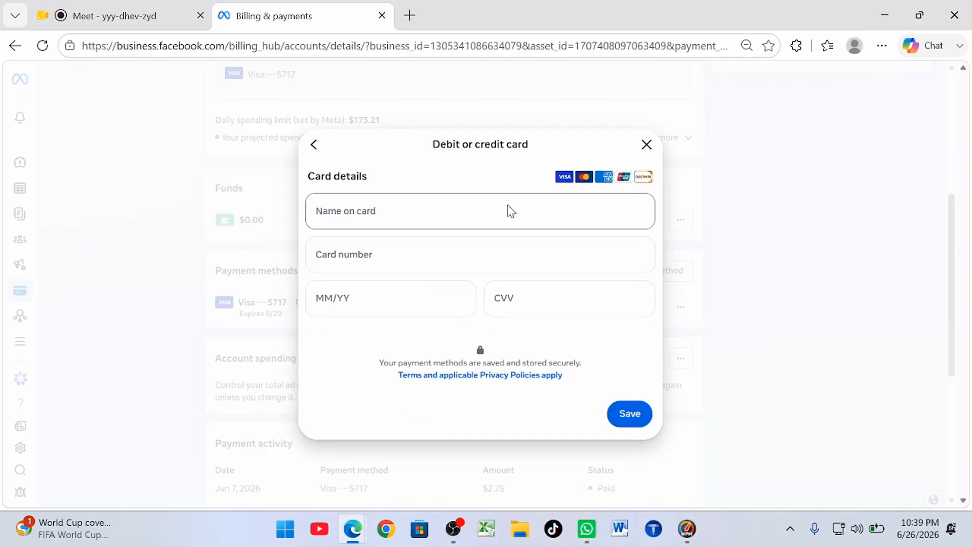
Fill in the cardholder's name and the full card number.
left_click(458, 212)
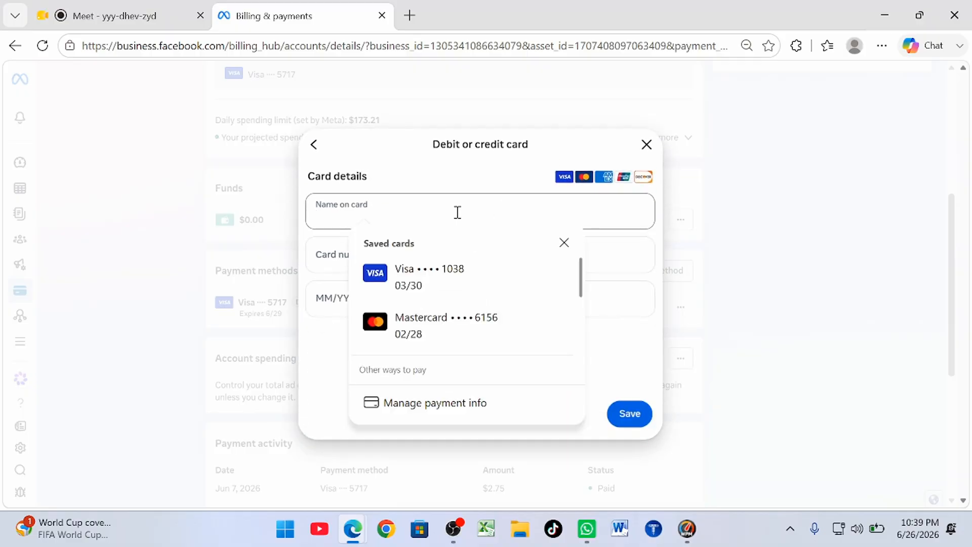
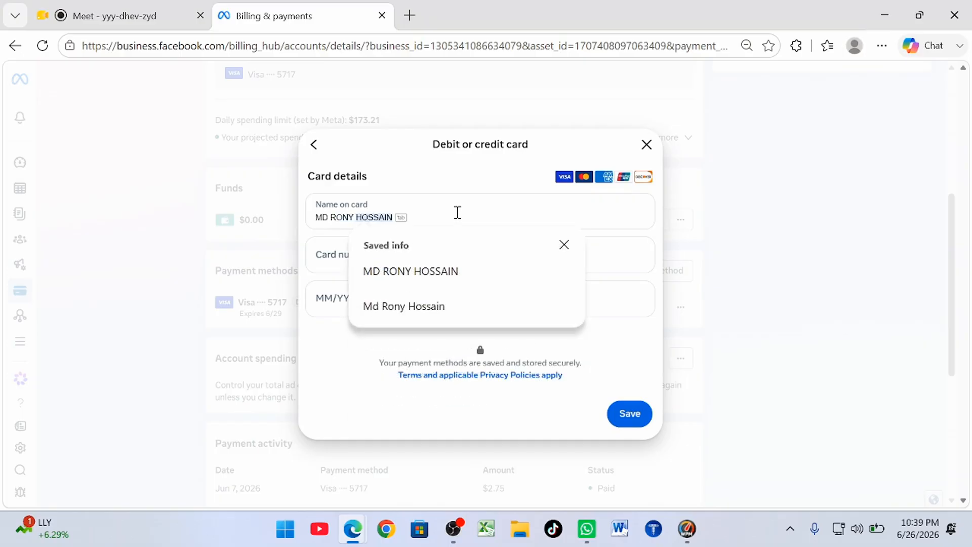
left_click(458, 275)
left_click(449, 256)
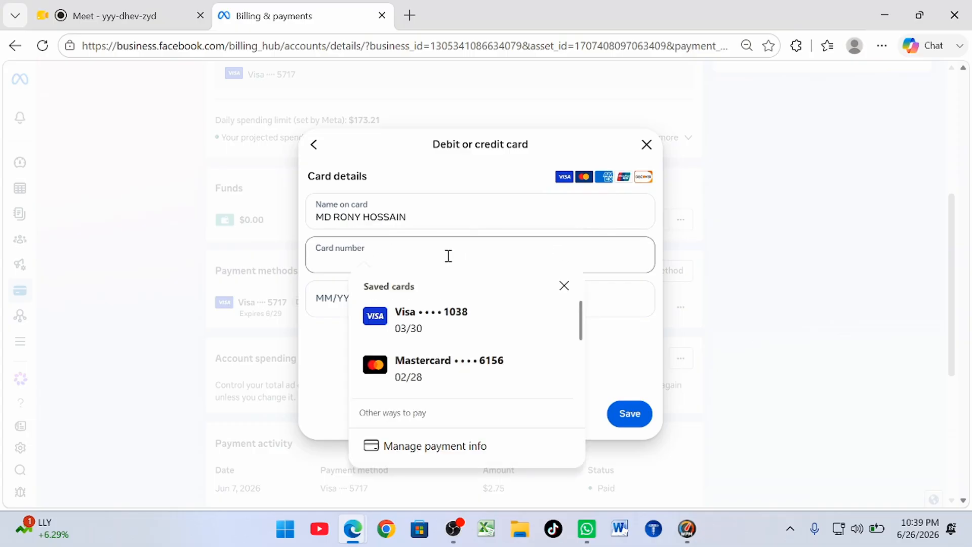
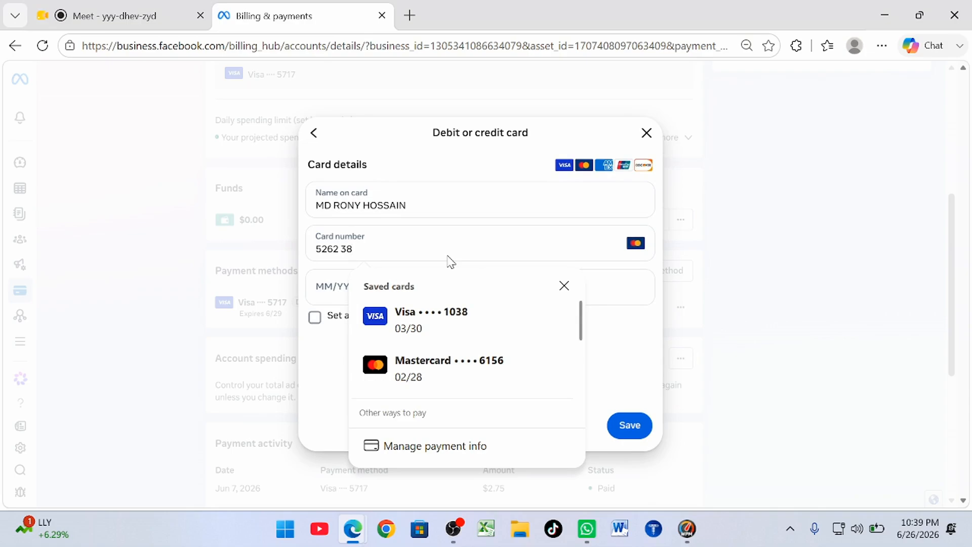
Enter the card's expiry date and security code, mark it as default, and save it.
left_click(403, 290)
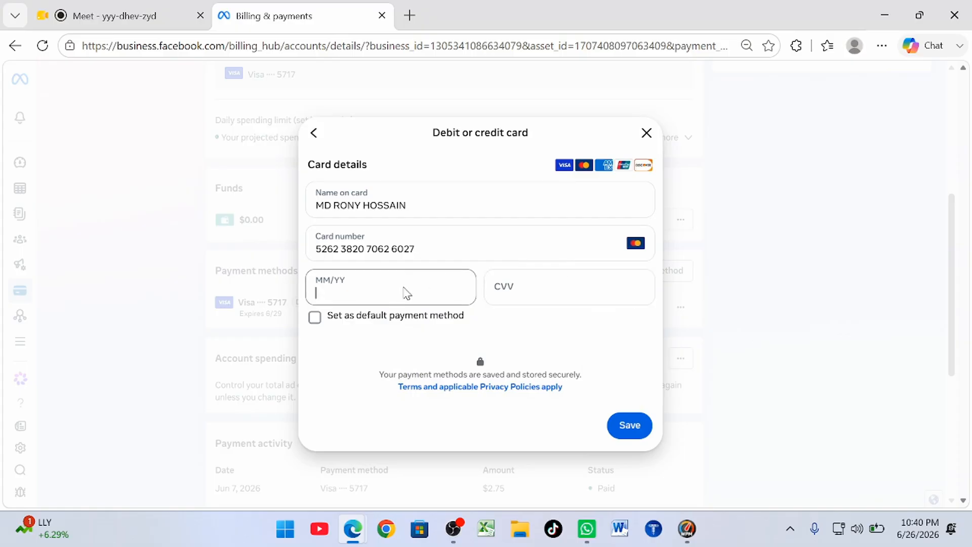
type("08/")
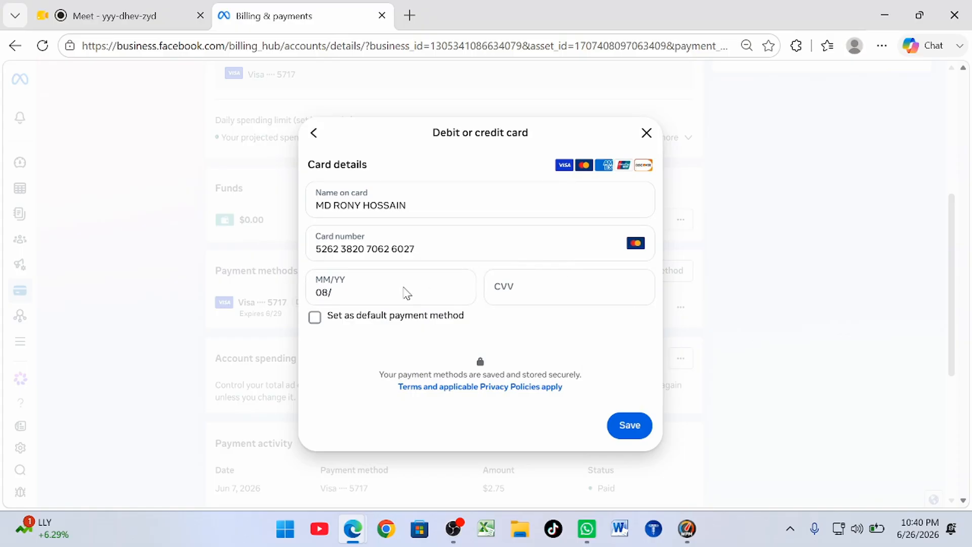
type("25")
double_click(338, 292)
type("30")
left_click(529, 288)
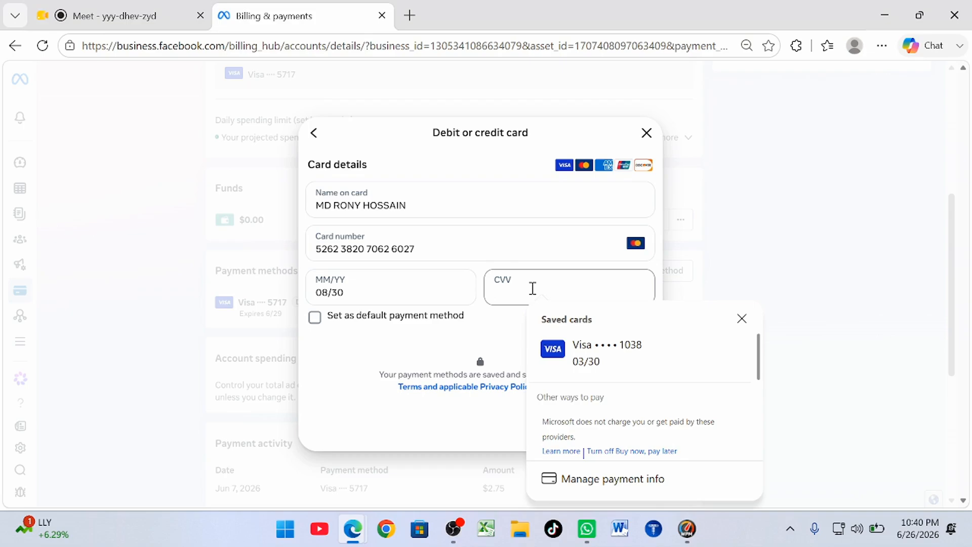
type("•••")
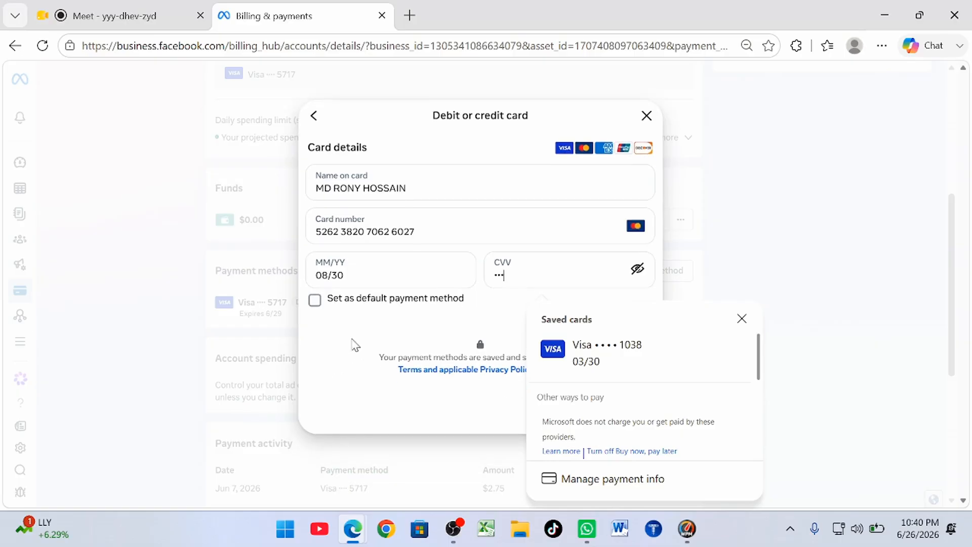
left_click(315, 317)
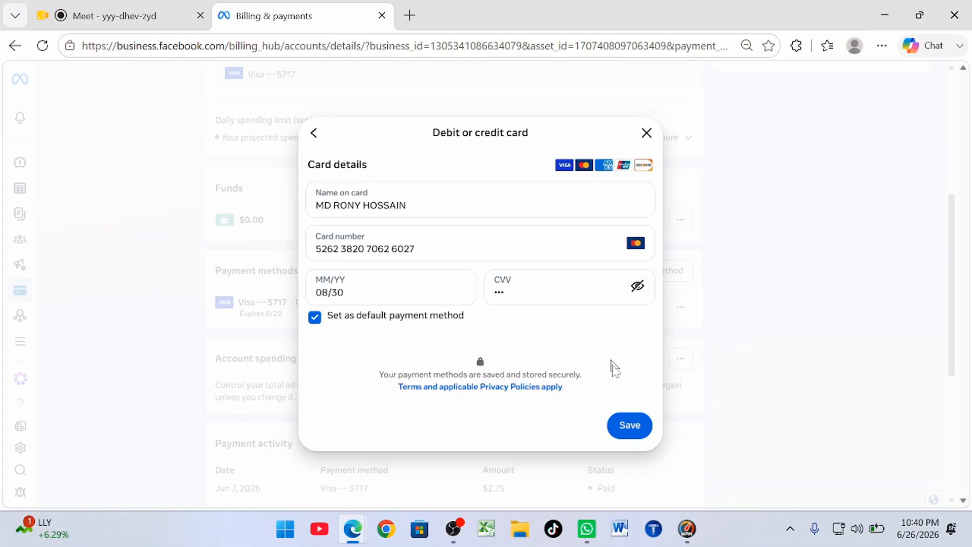
left_click(630, 425)
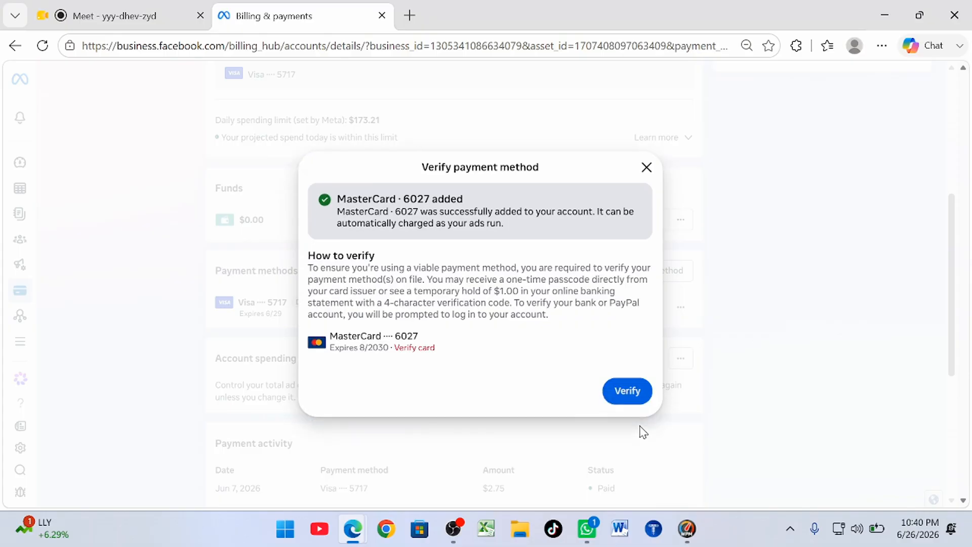
Verify the new Mastercard with the bank's one-time password and dismiss the success message.
left_click(634, 390)
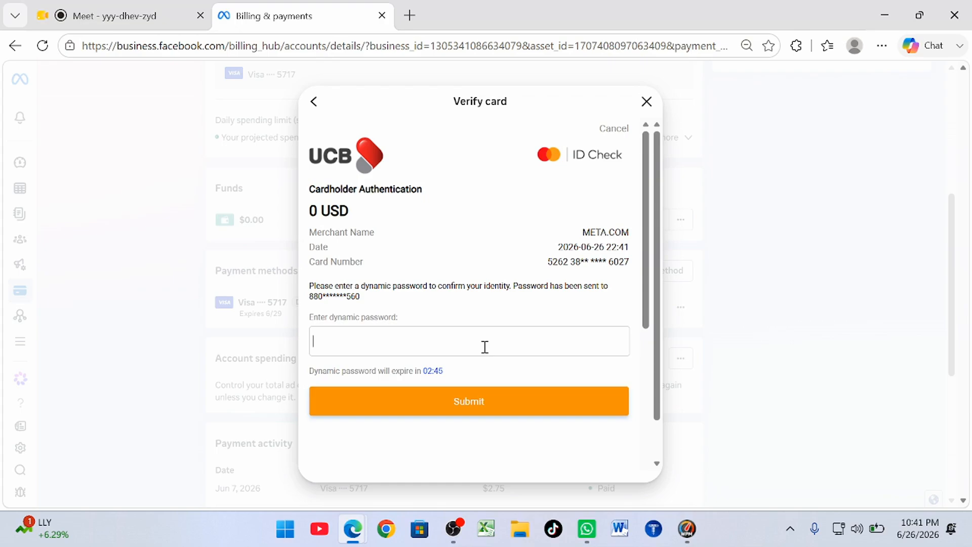
left_click(480, 396)
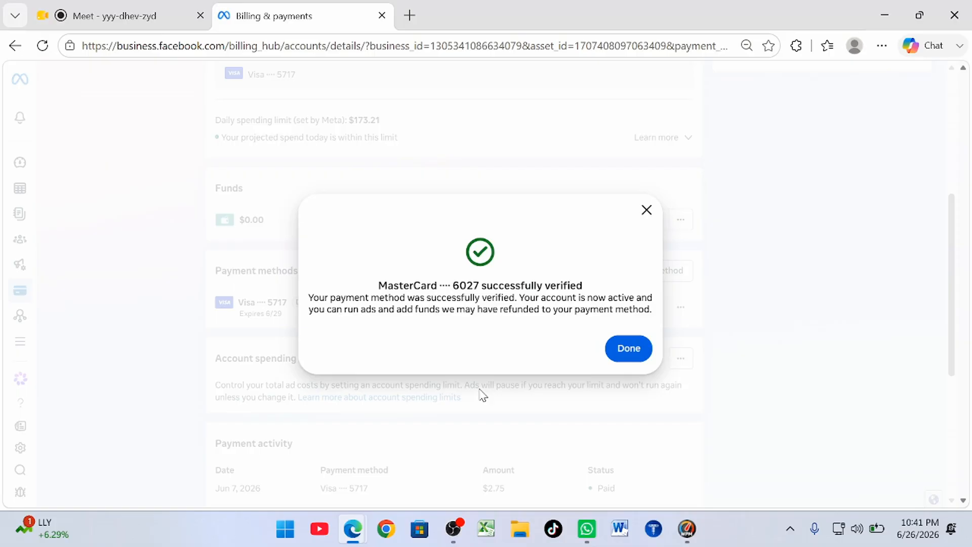
left_click(638, 350)
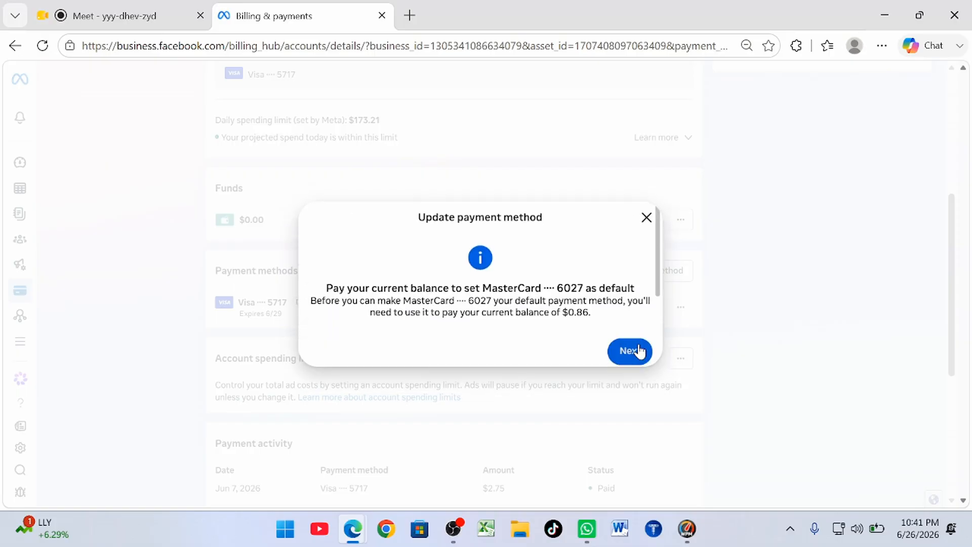
Skip paying the $0.86 balance and attempt to remove the default Visa card.
left_click(639, 351)
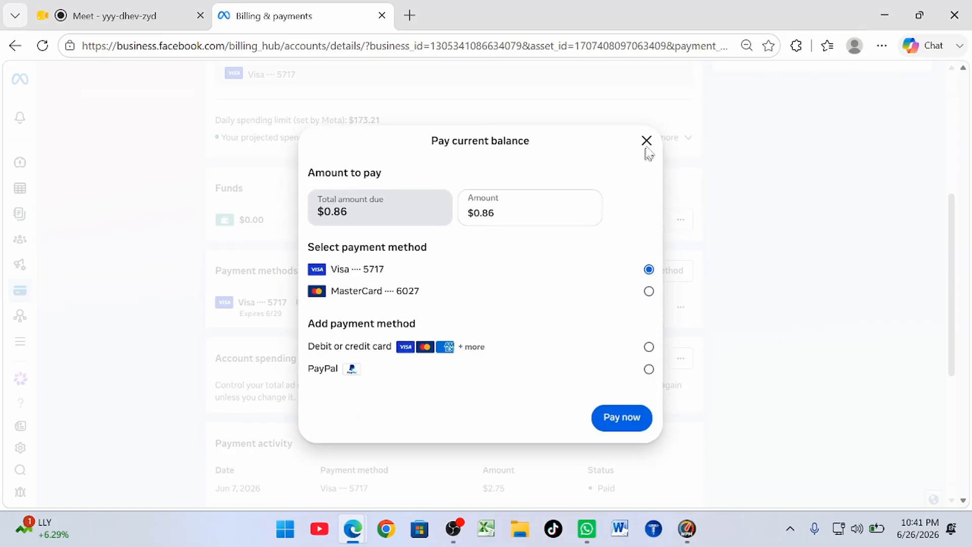
left_click(647, 142)
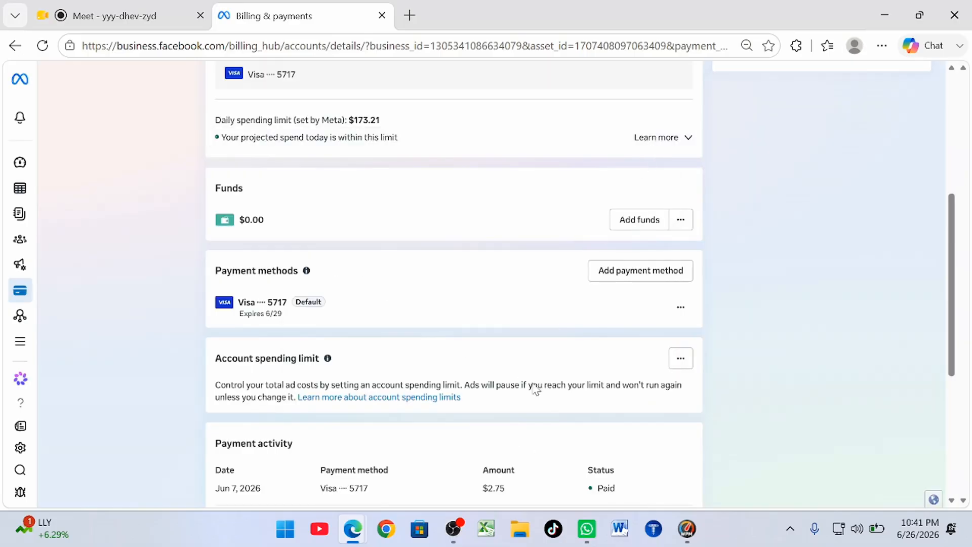
left_click(680, 325)
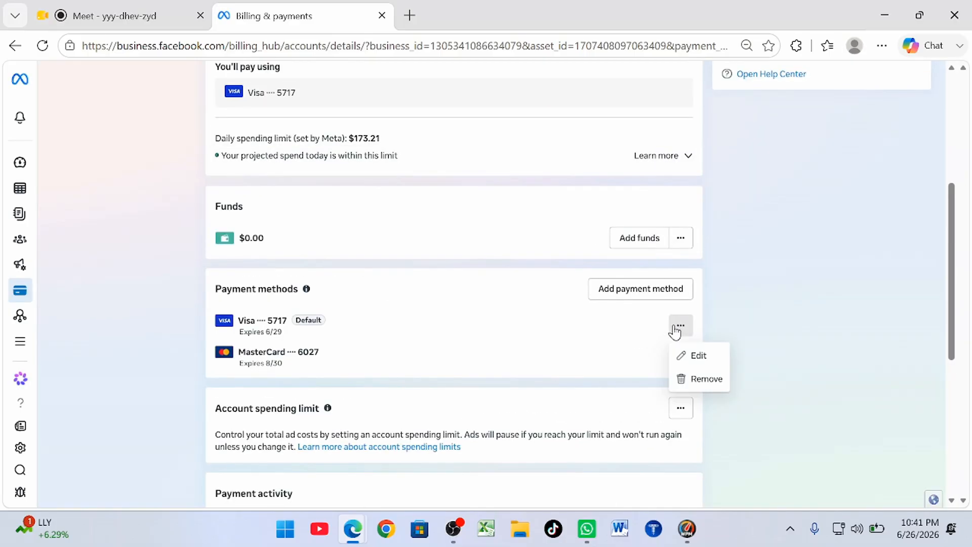
left_click(700, 379)
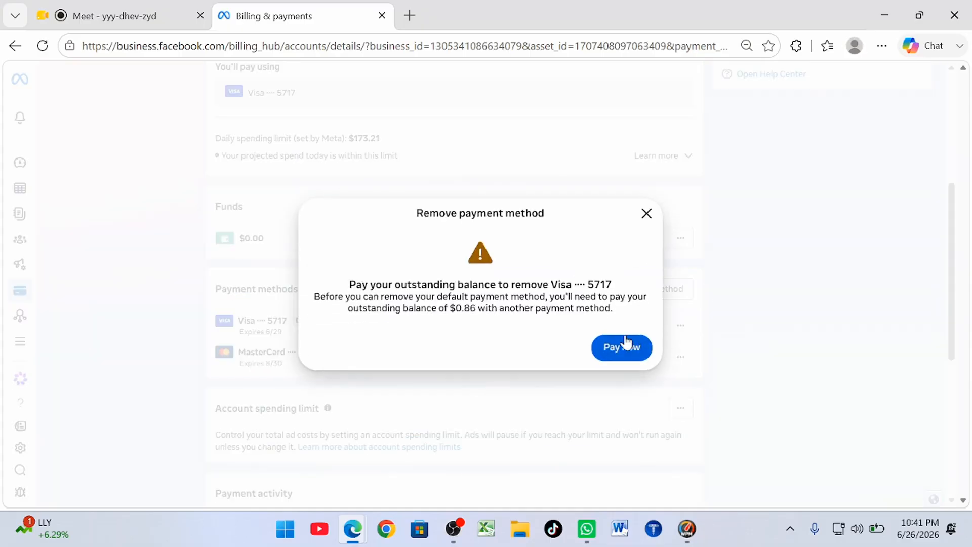
Begin paying the $0.86 balance with a new card, then back out and close the dialog.
left_click(625, 348)
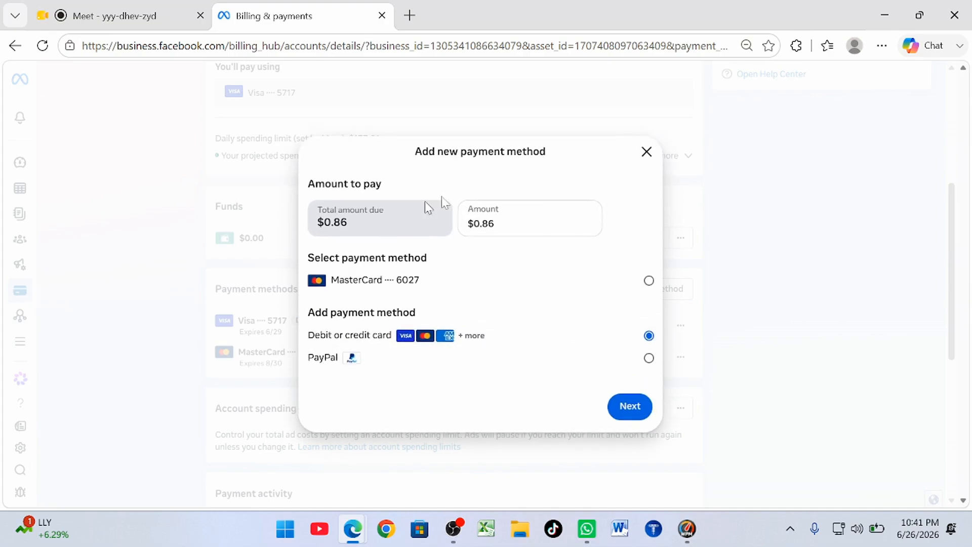
left_click(631, 406)
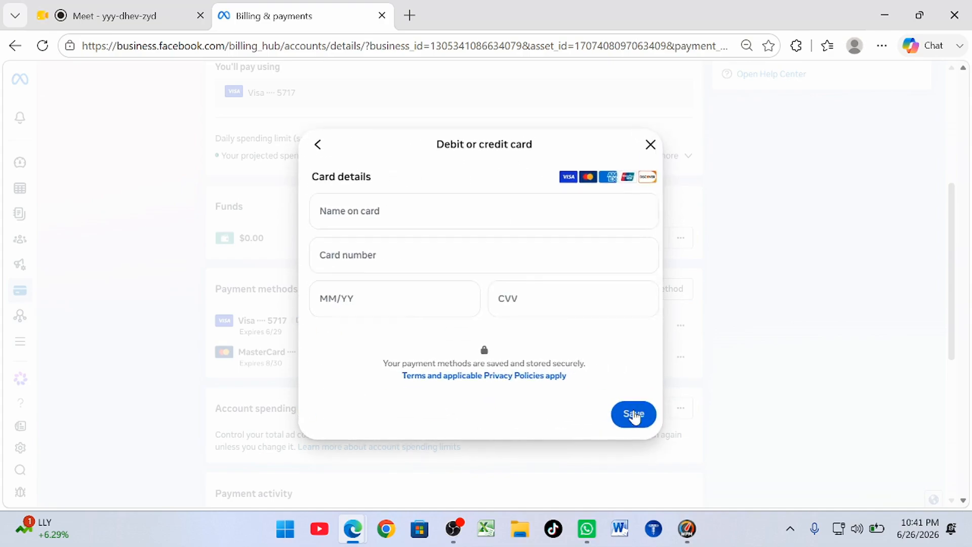
left_click(313, 145)
left_click(646, 152)
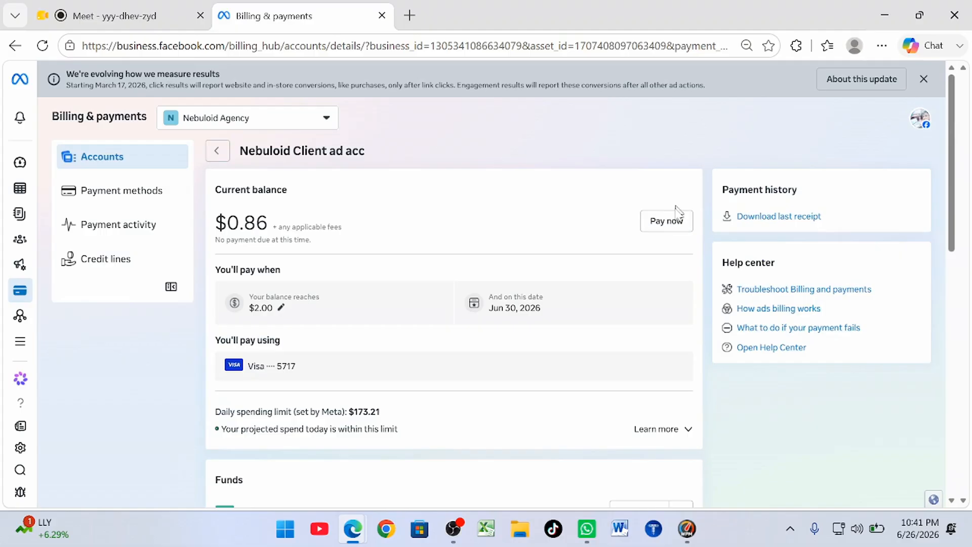
Try paying the $0.86 balance with the new Mastercard, retry verification, then close the dialog.
left_click(676, 222)
left_click(445, 292)
left_click(619, 425)
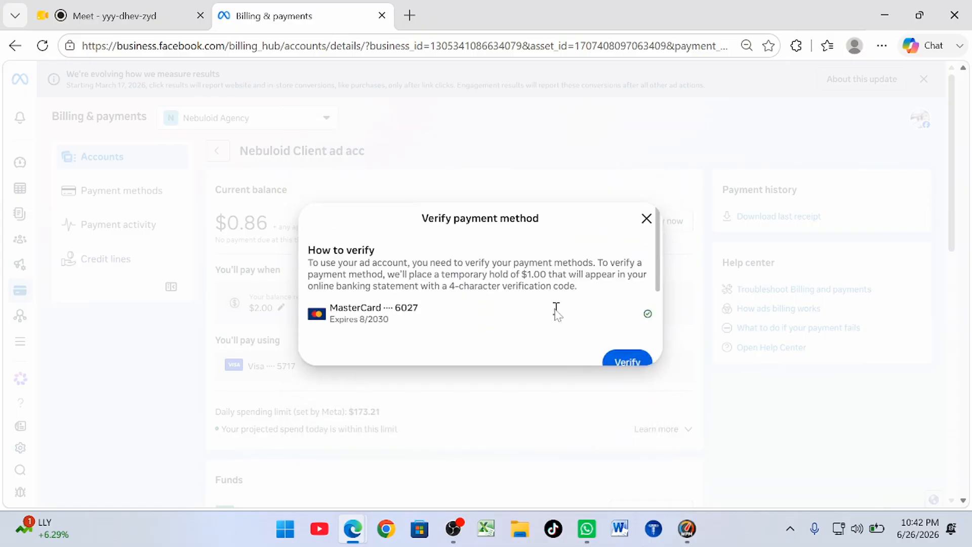
left_click(622, 355)
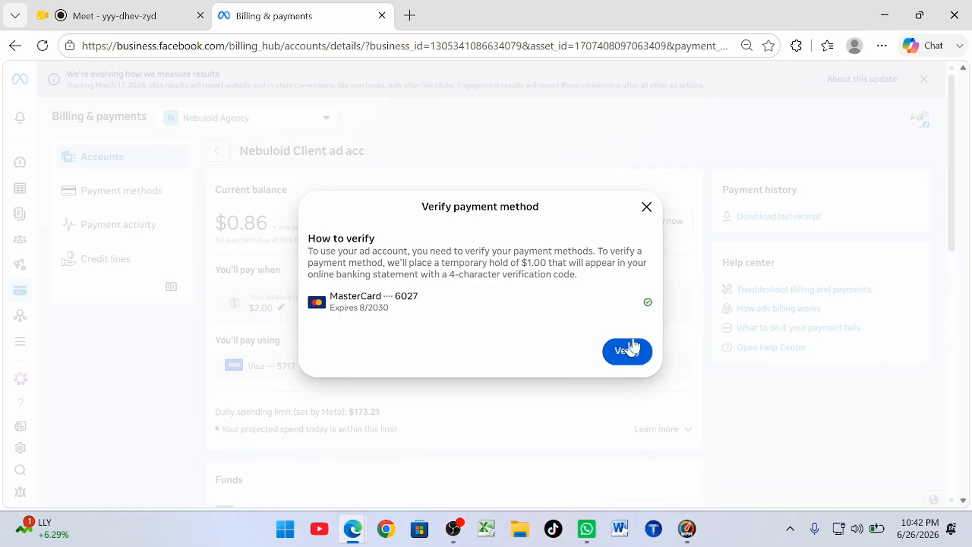
left_click(626, 358)
left_click(626, 358)
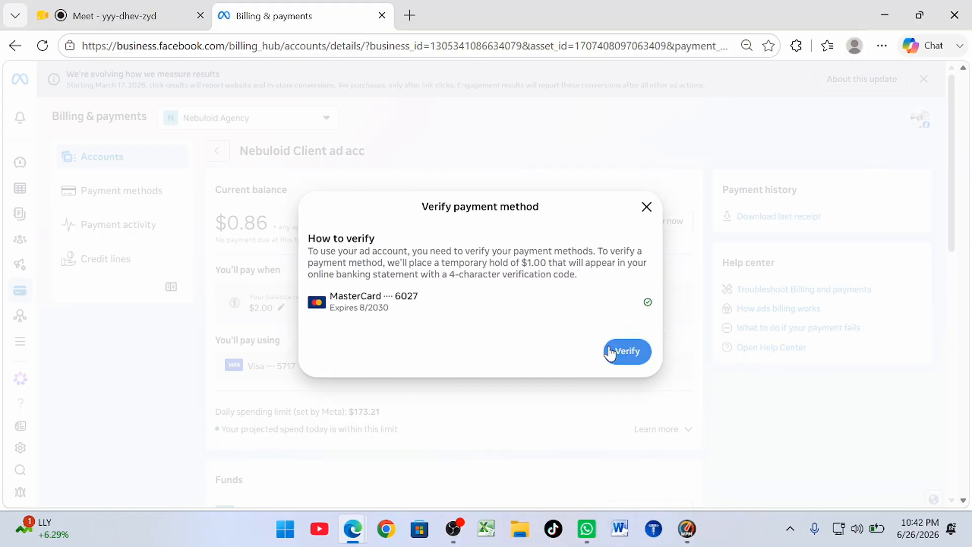
left_click(645, 208)
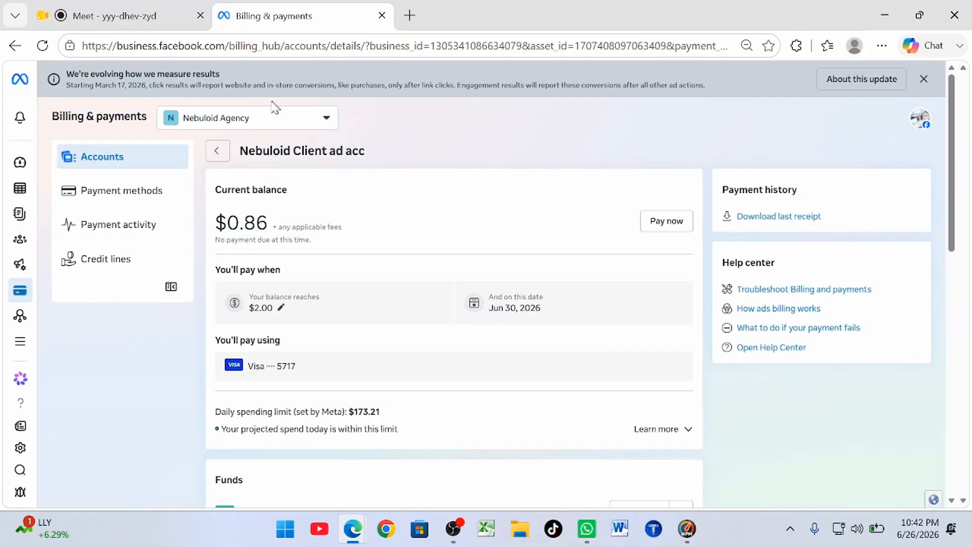
Reload and review the billing page, then go back several pages to the account details.
left_click(49, 46)
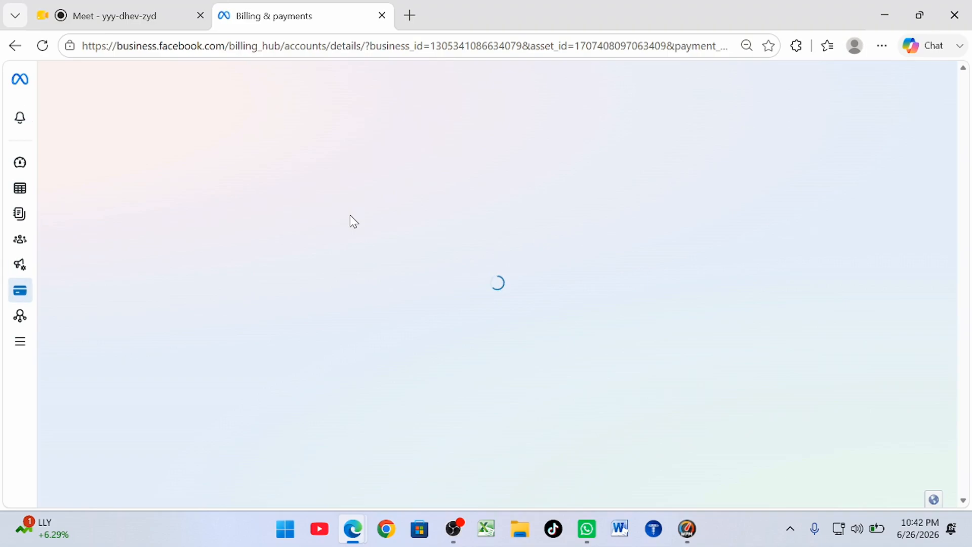
scroll(287, 330, "down", 2)
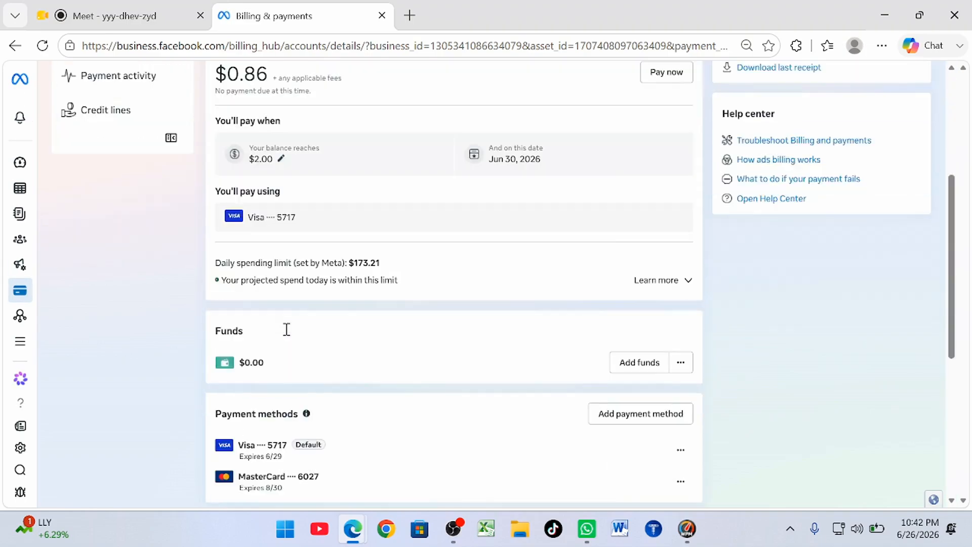
scroll(287, 329, "down", 8)
scroll(401, 336, "down", 2)
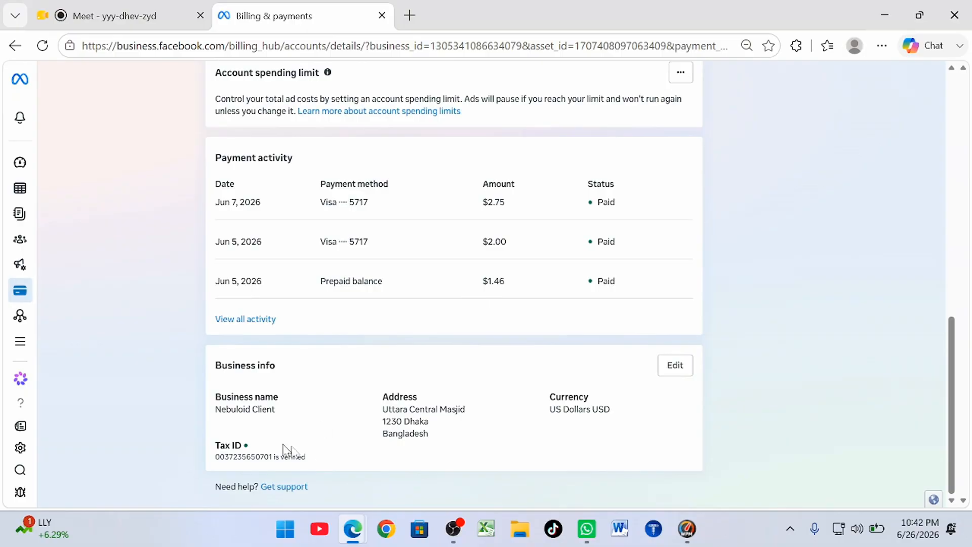
scroll(309, 458, "up", 10)
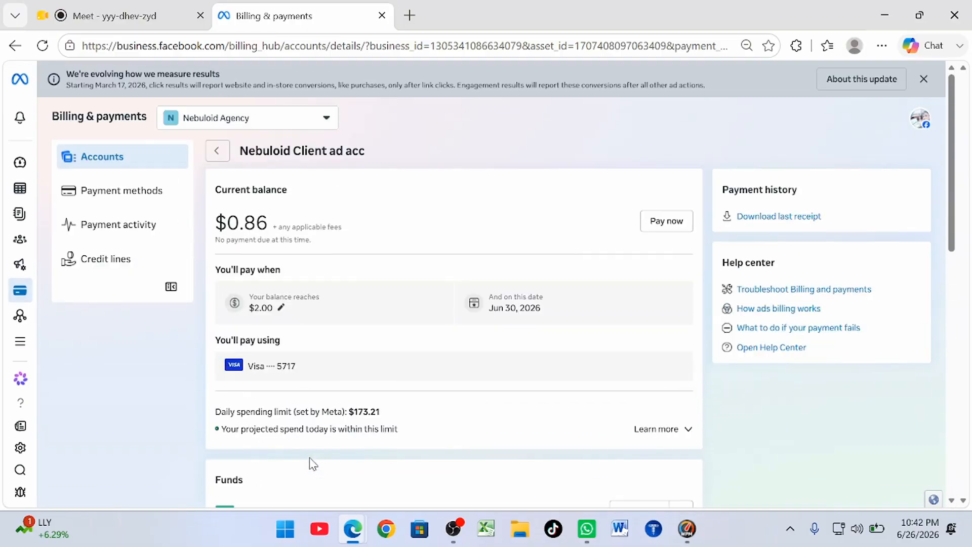
left_click(17, 46)
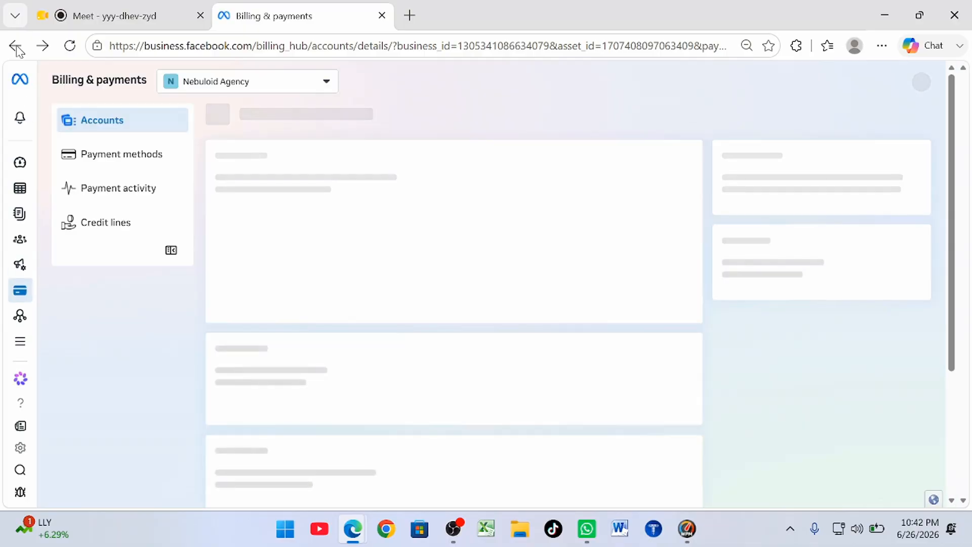
left_click(17, 49)
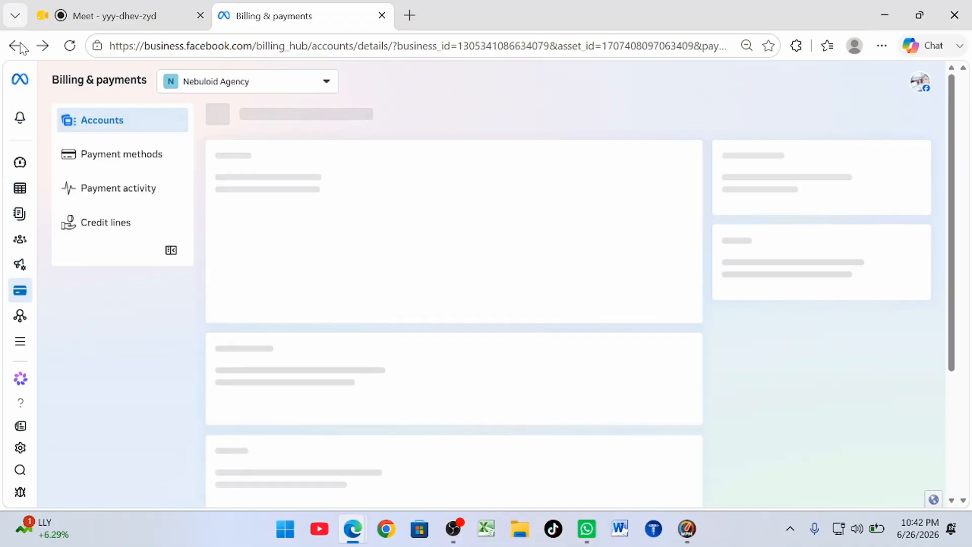
left_click(19, 46)
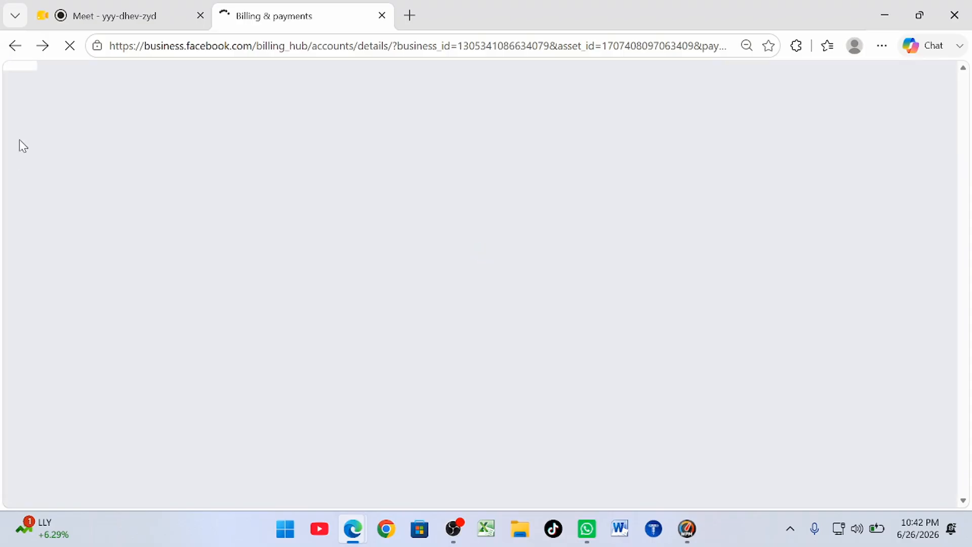
mouse_move(15, 169)
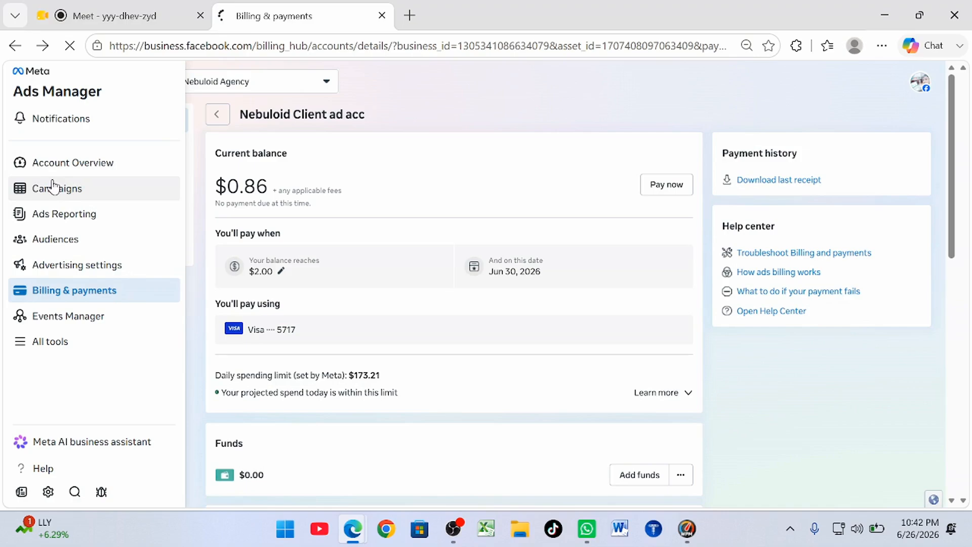
Open Campaigns and switch to the Facevaly Marketing Agency ad account from the other portfolio.
left_click(53, 186)
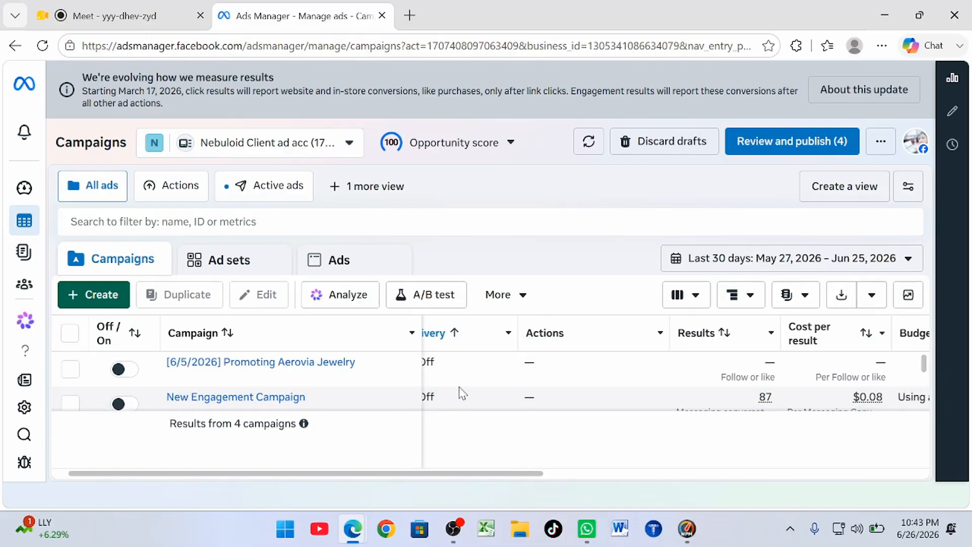
scroll(459, 388, "right", 1)
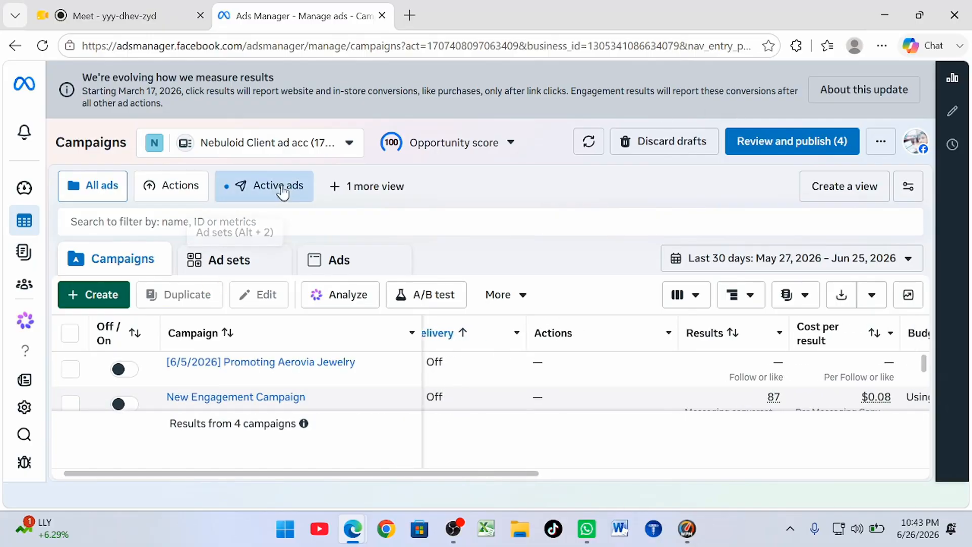
left_click(330, 143)
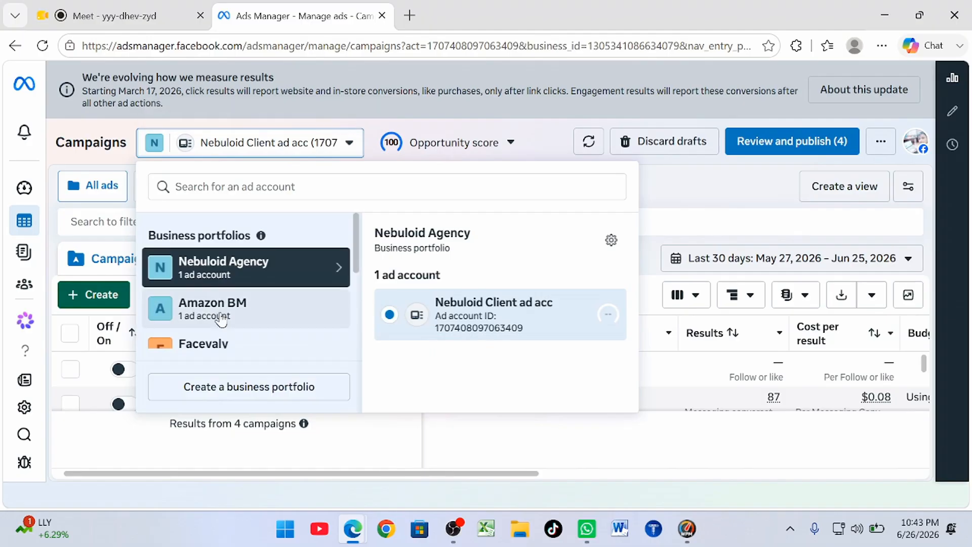
scroll(221, 322, "down", 3)
left_click(293, 236)
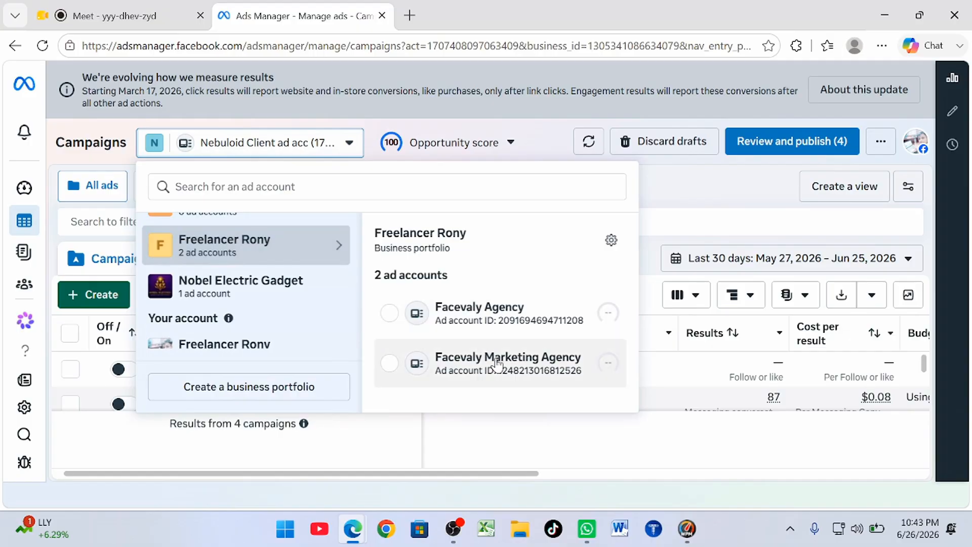
left_click(541, 357)
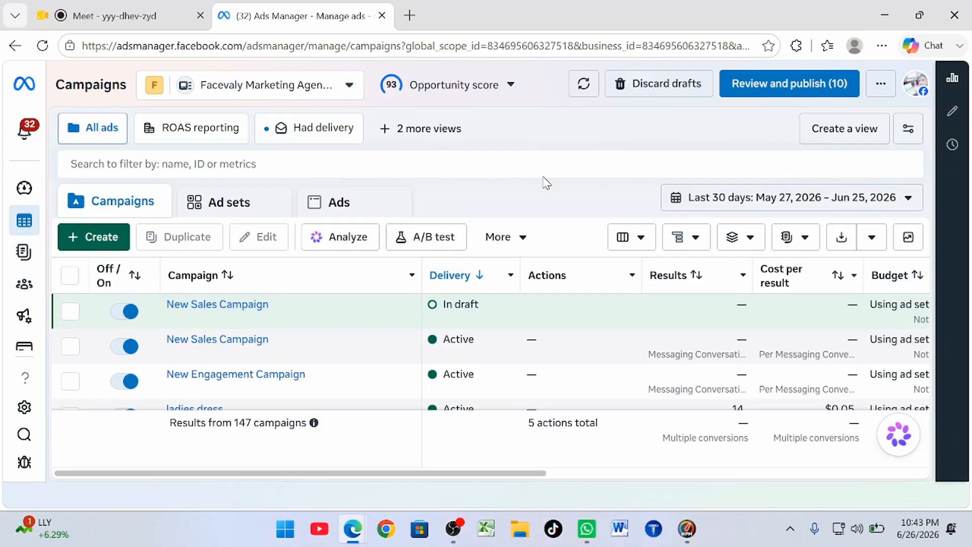
mouse_move(231, 349)
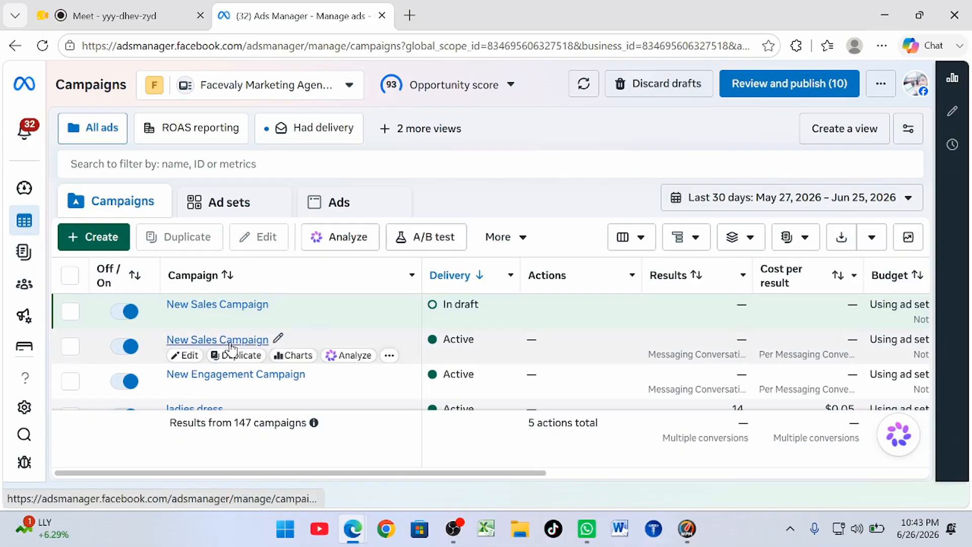
scroll(231, 348, "down", 5)
scroll(192, 353, "up", 2)
scroll(192, 353, "down", 5)
scroll(193, 353, "down", 6)
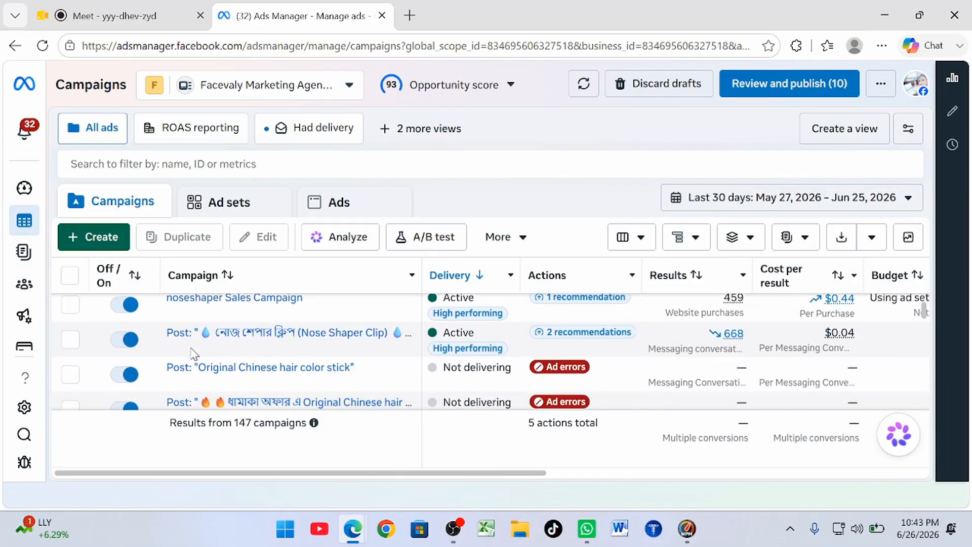
scroll(193, 353, "up", 15)
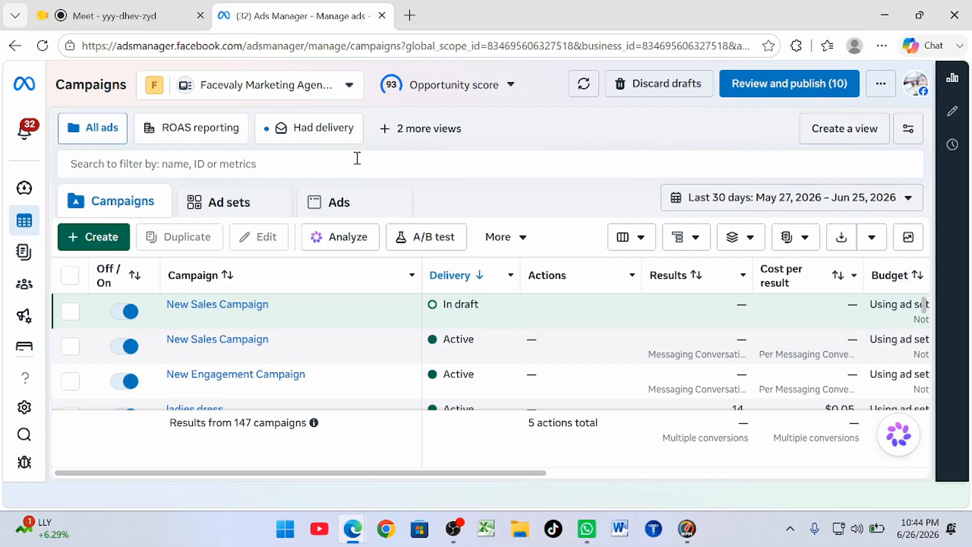
Start a new campaign with + Create and browse the listed campaign objectives.
left_click(116, 245)
mouse_move(330, 239)
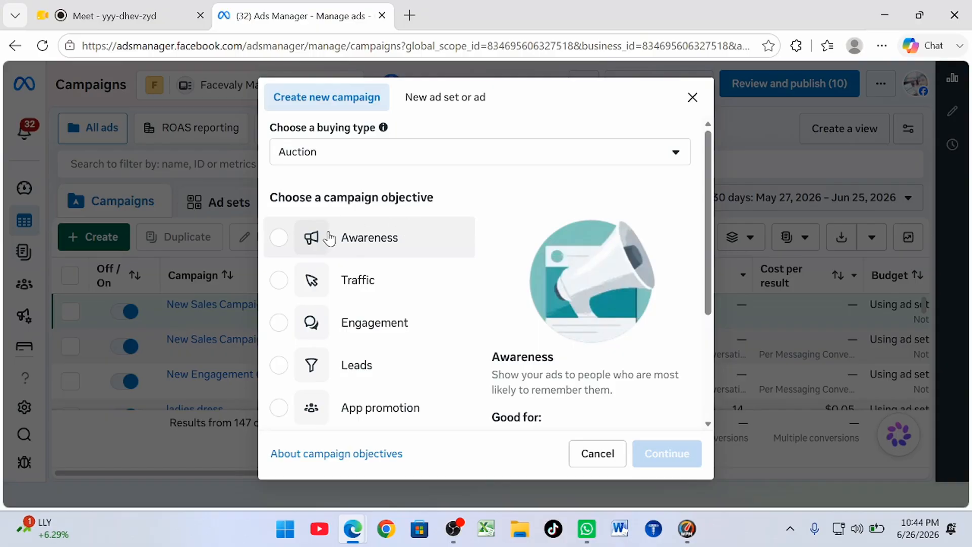
scroll(329, 238, "down", 2)
scroll(328, 238, "up", 1)
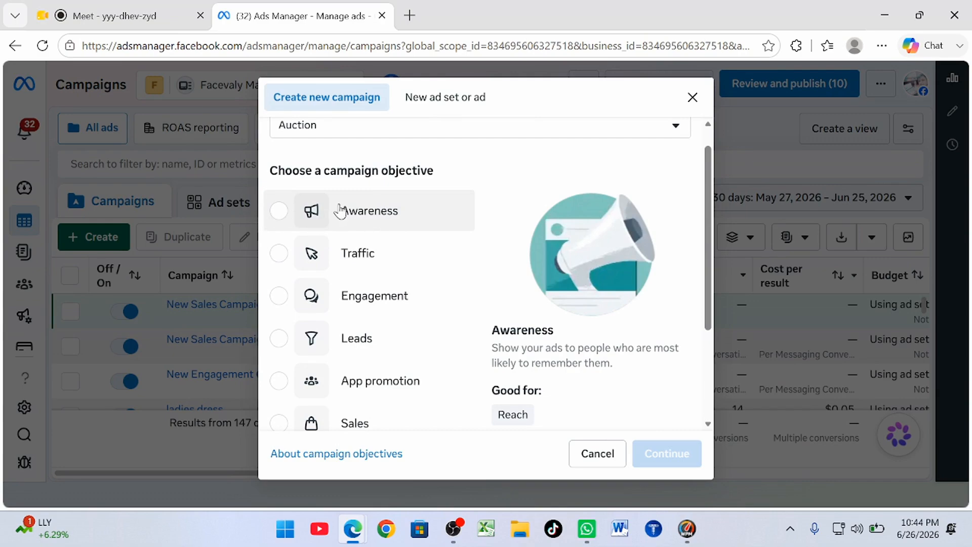
scroll(356, 208, "down", 2)
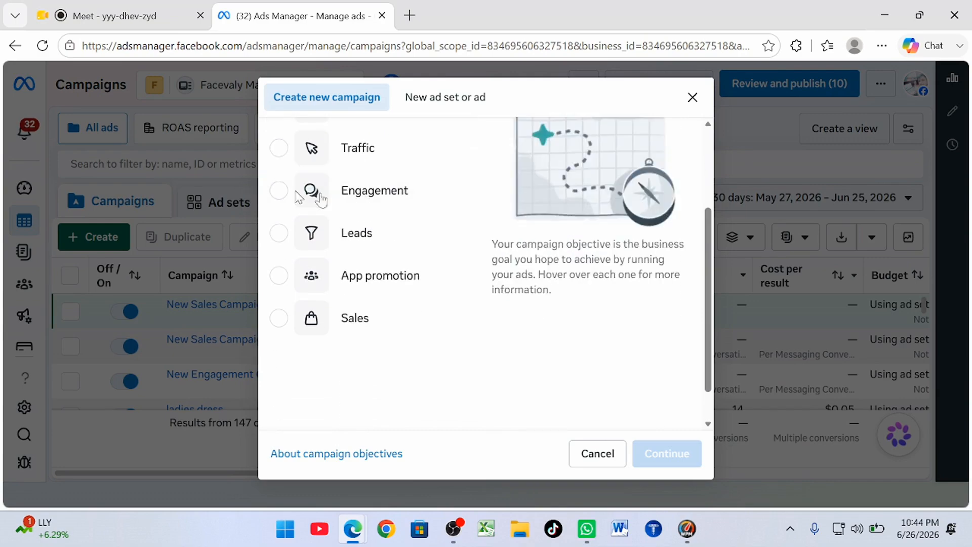
scroll(375, 208, "down", 1)
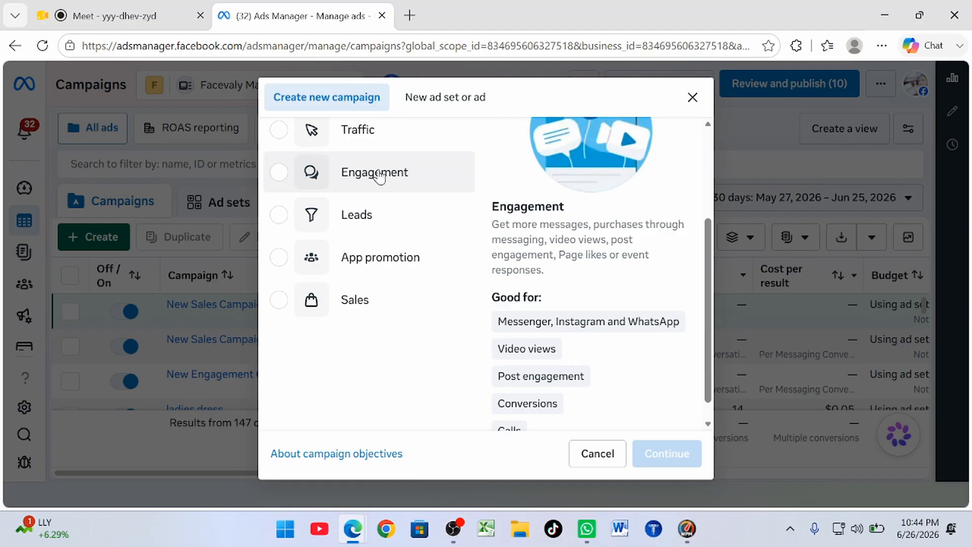
scroll(380, 185, "down", 1)
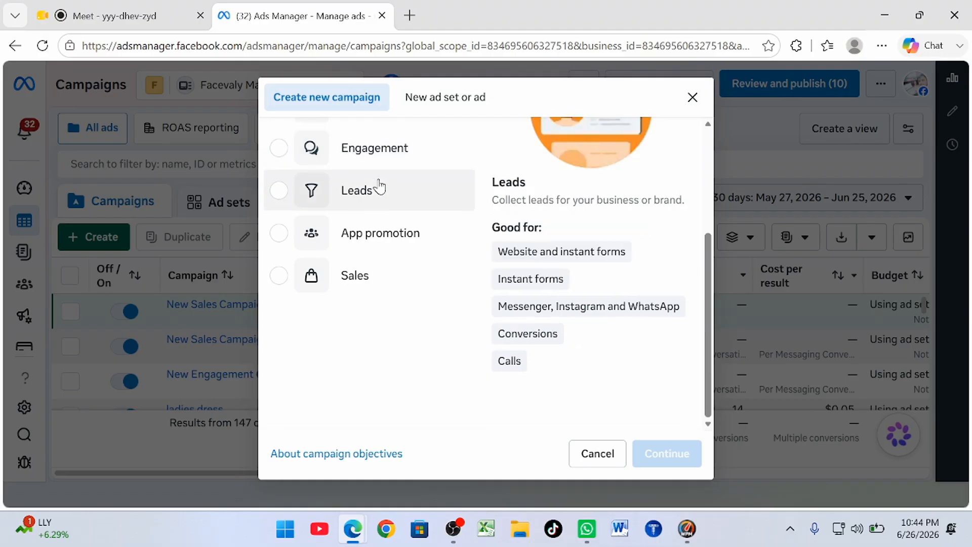
scroll(380, 185, "up", 3)
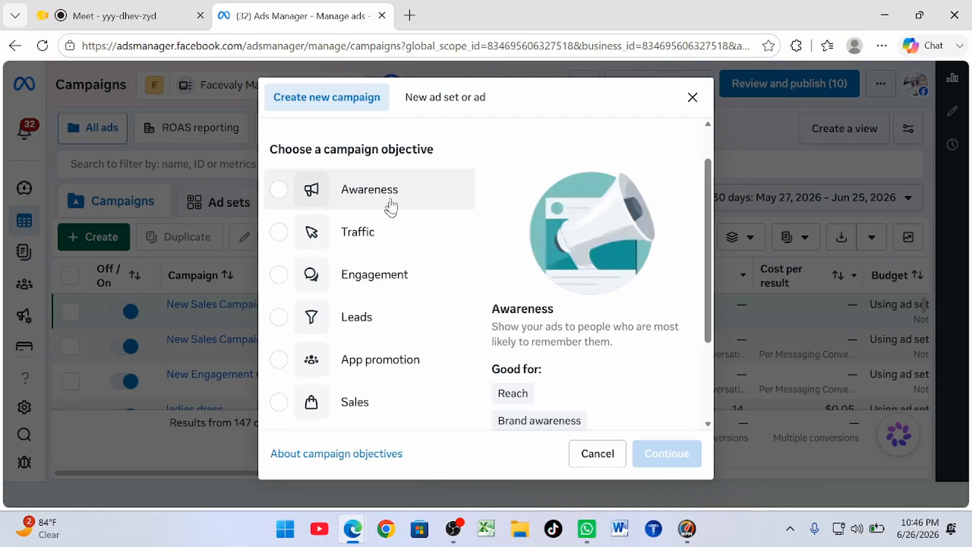
Choose the Awareness objective, continue, and look over the draft New Awareness Campaign editor.
scroll(397, 193, "down", 1)
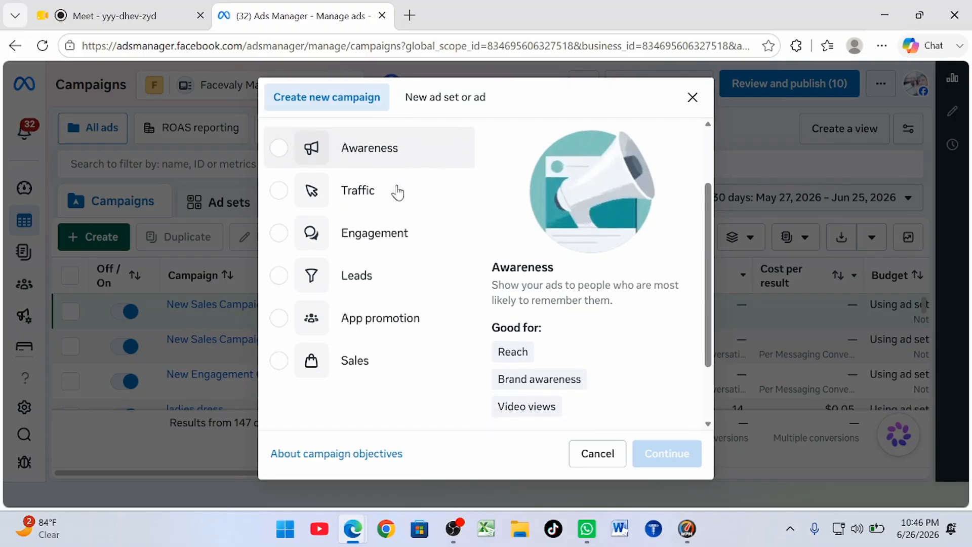
scroll(406, 169, "up", 1)
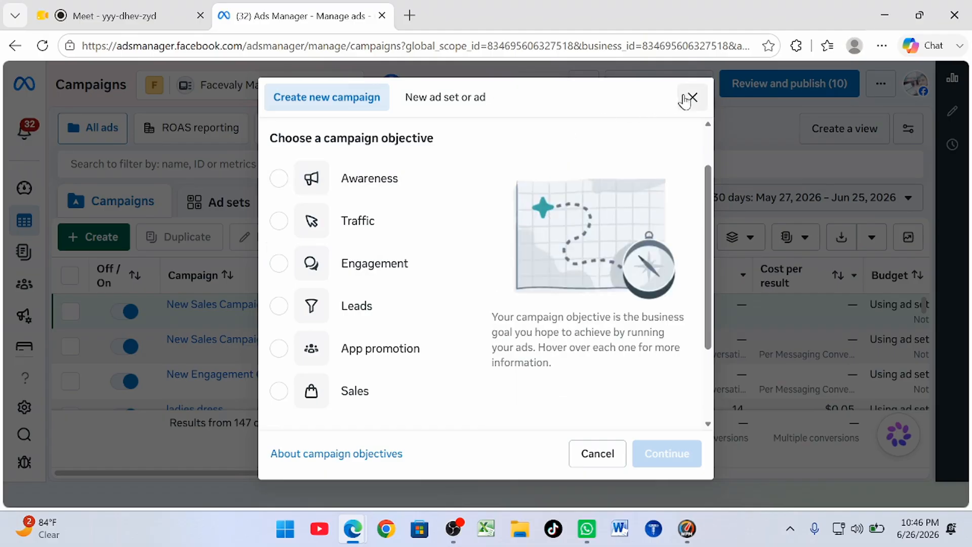
left_click(391, 186)
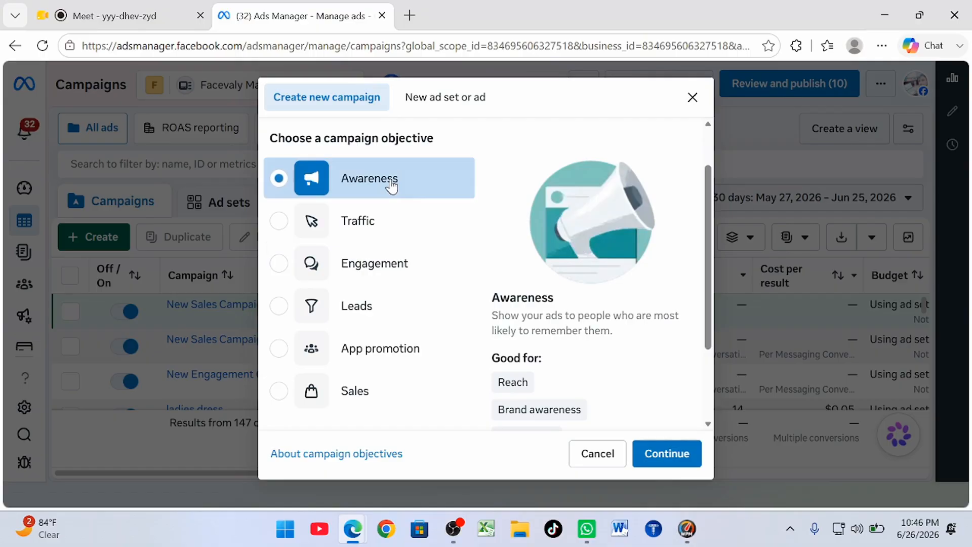
left_click(655, 453)
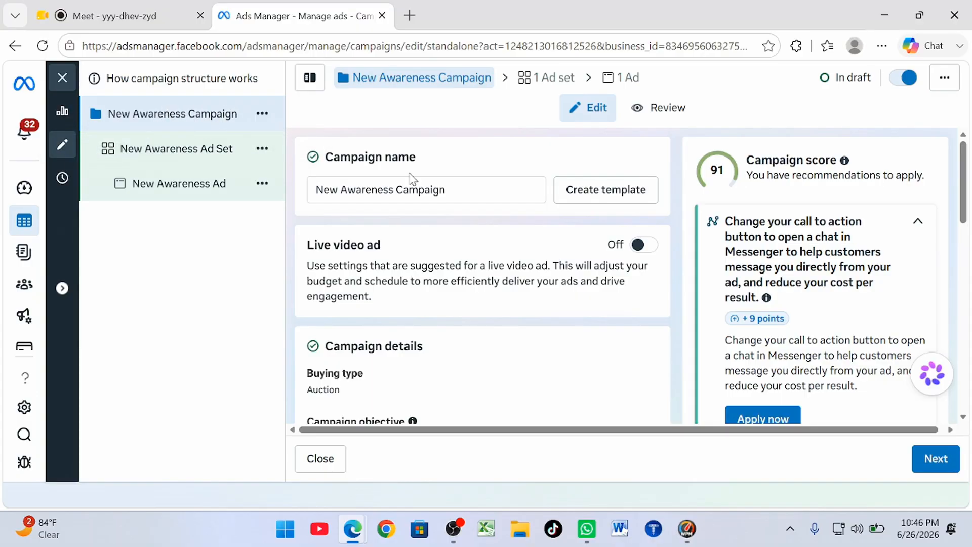
scroll(411, 182, "down", 10)
scroll(411, 180, "down", 3)
scroll(411, 180, "up", 12)
scroll(269, 108, "down", 1)
Replace 'New' with 'blood' so the campaign is named 'blood Awareness Campaign'.
double_click(335, 190)
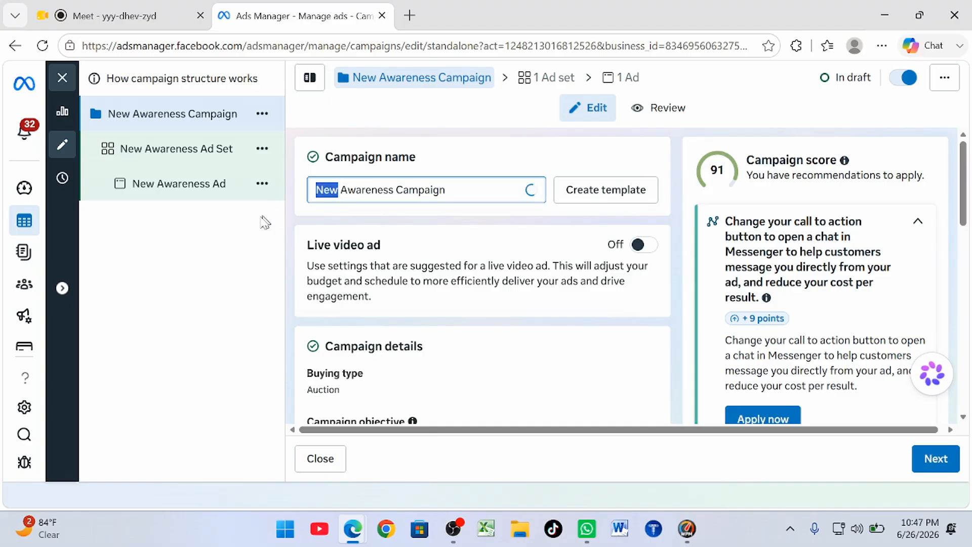
type("blood")
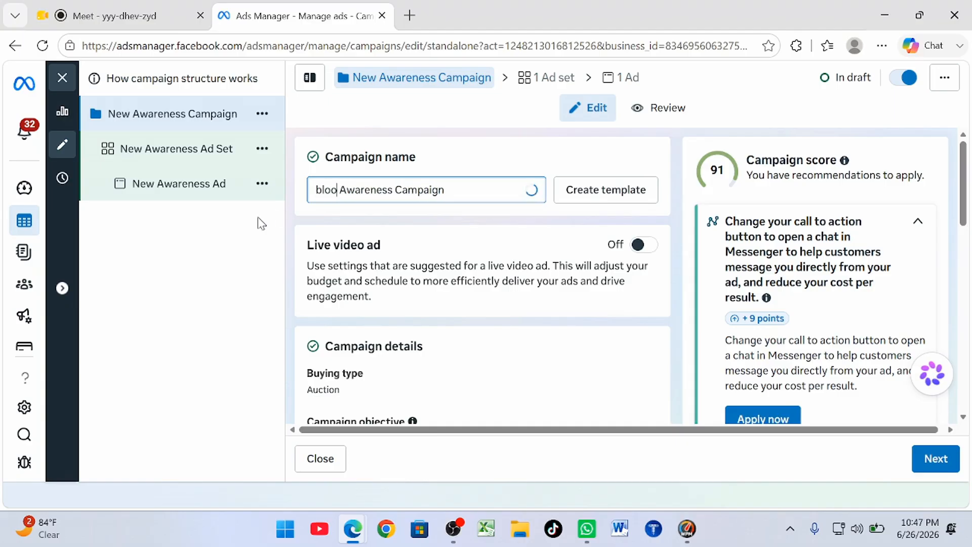
left_click(360, 224)
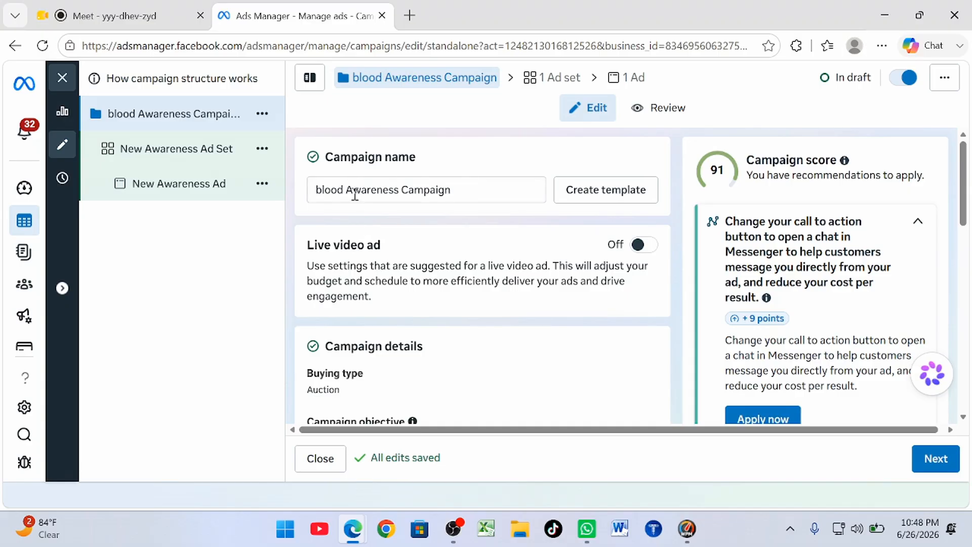
Switch to a $5.00 daily campaign budget and show the Daily/Lifetime budget choices.
scroll(398, 254, "down", 3)
scroll(400, 256, "down", 4)
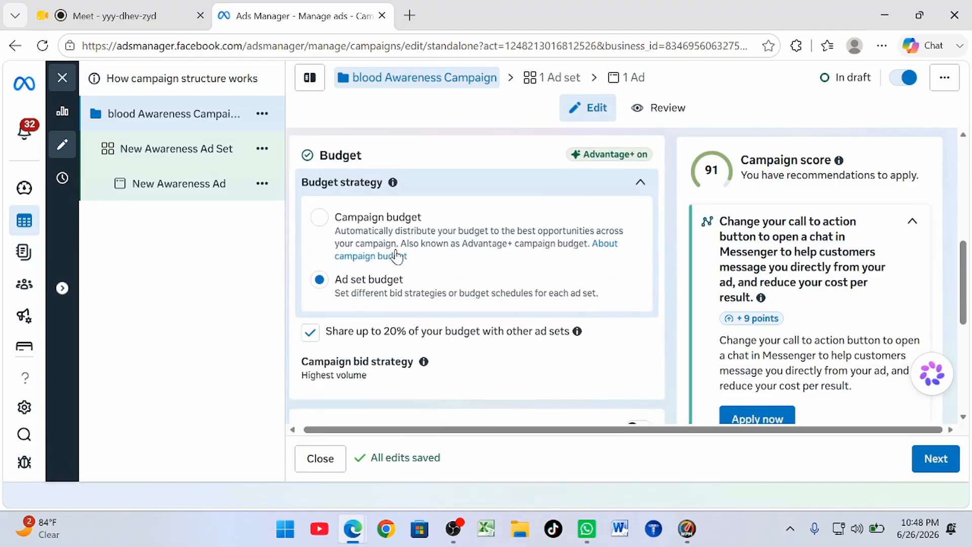
scroll(427, 207, "up", 2)
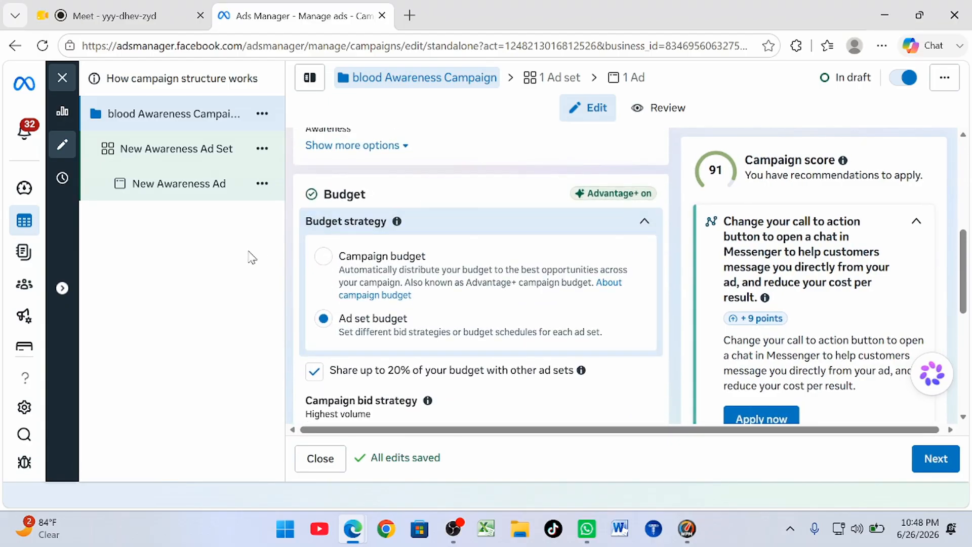
scroll(356, 185, "down", 1)
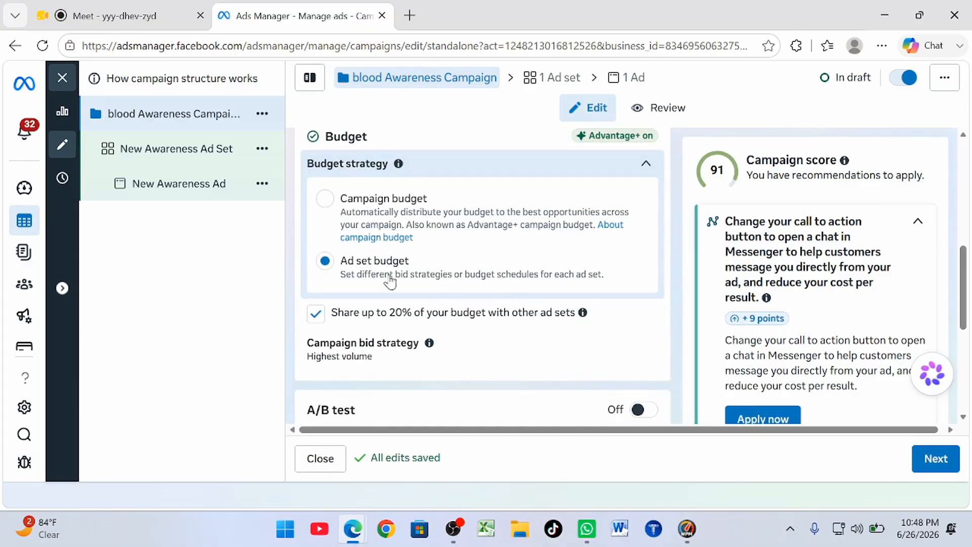
left_click(343, 202)
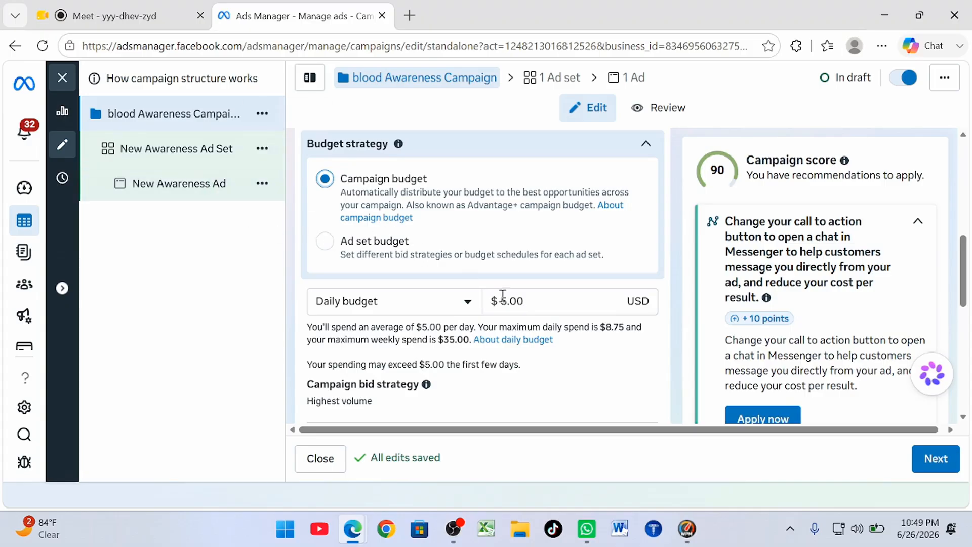
Change the campaign budget from $350.00 lifetime to a $20.00 daily budget.
left_click(435, 315)
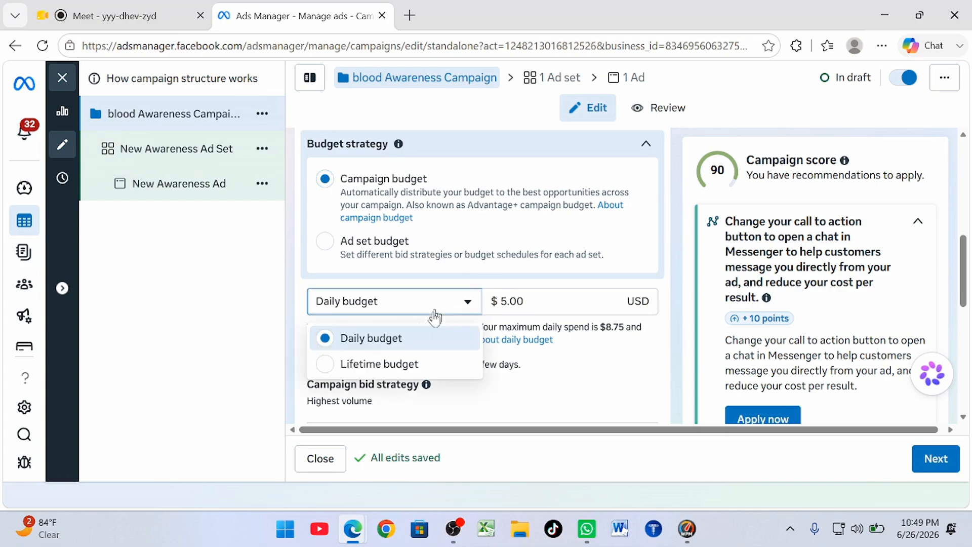
left_click(400, 365)
scroll(456, 297, "down", 2)
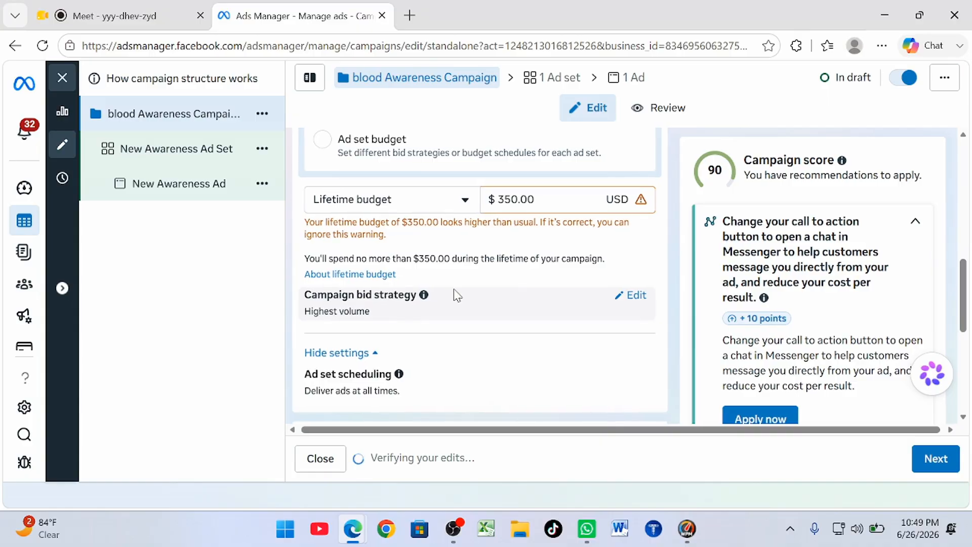
scroll(457, 296, "up", 2)
left_click(466, 283)
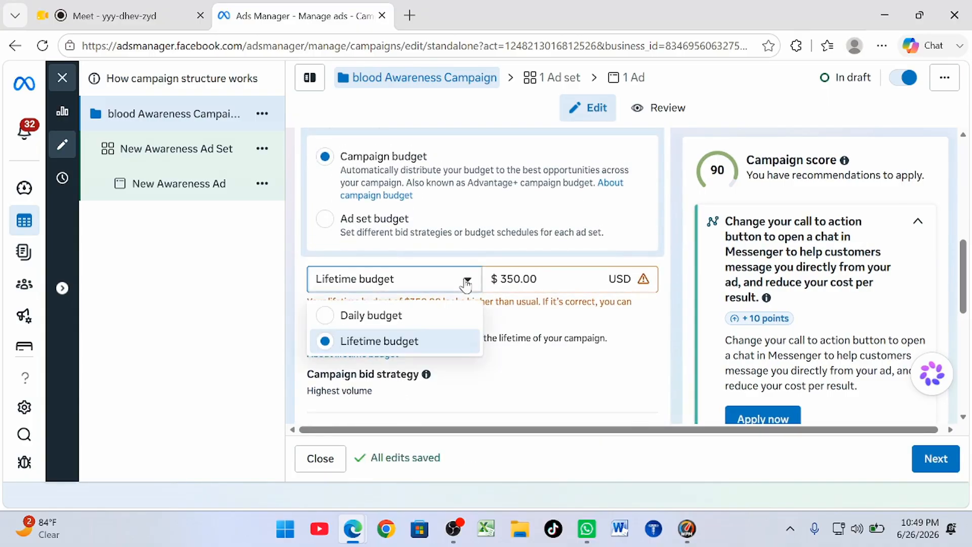
left_click(430, 315)
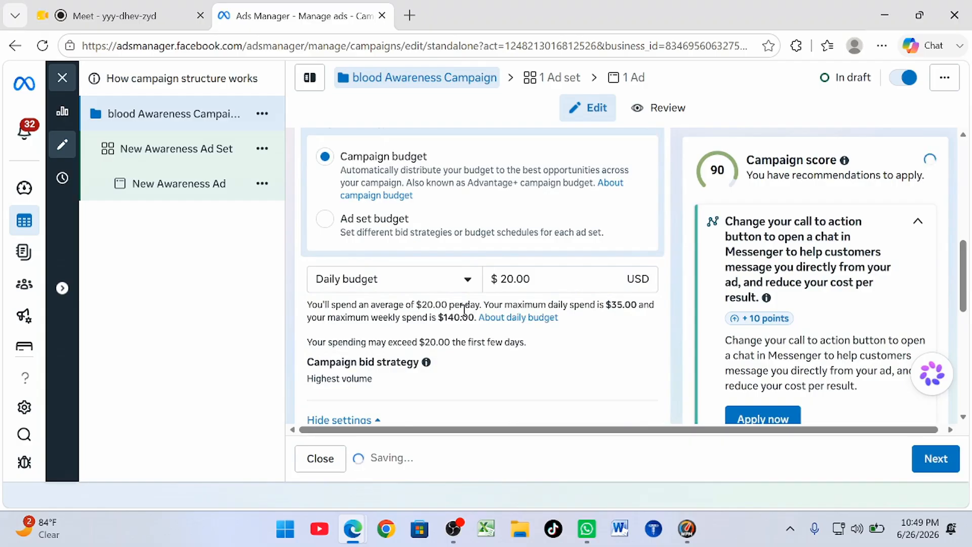
double_click(530, 279)
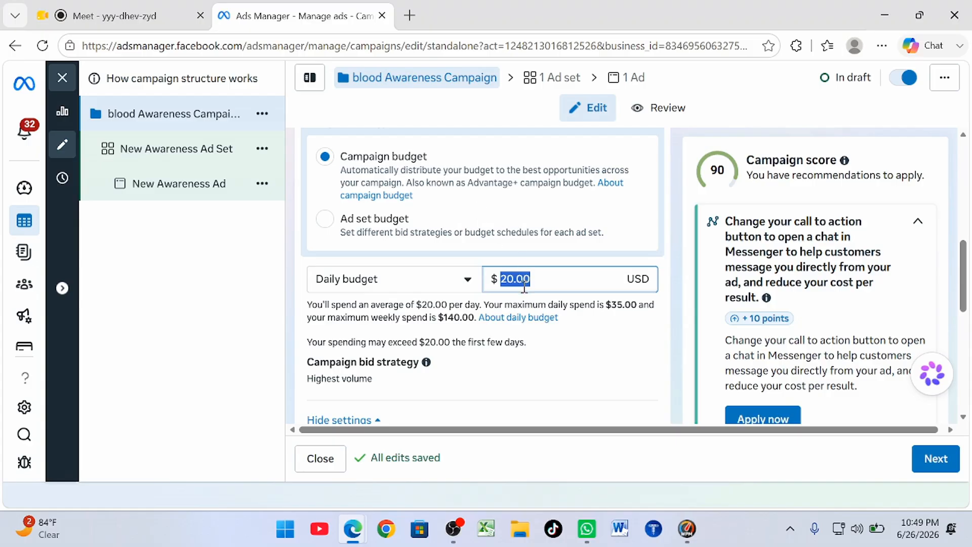
Use ad set budgets and turn off sharing up to 20% with other ad sets.
left_click(439, 231)
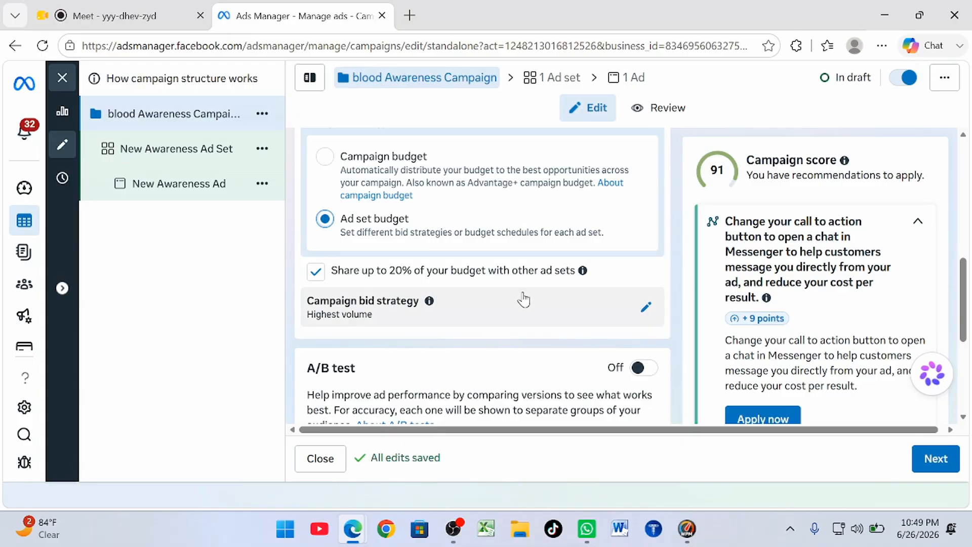
left_click(315, 273)
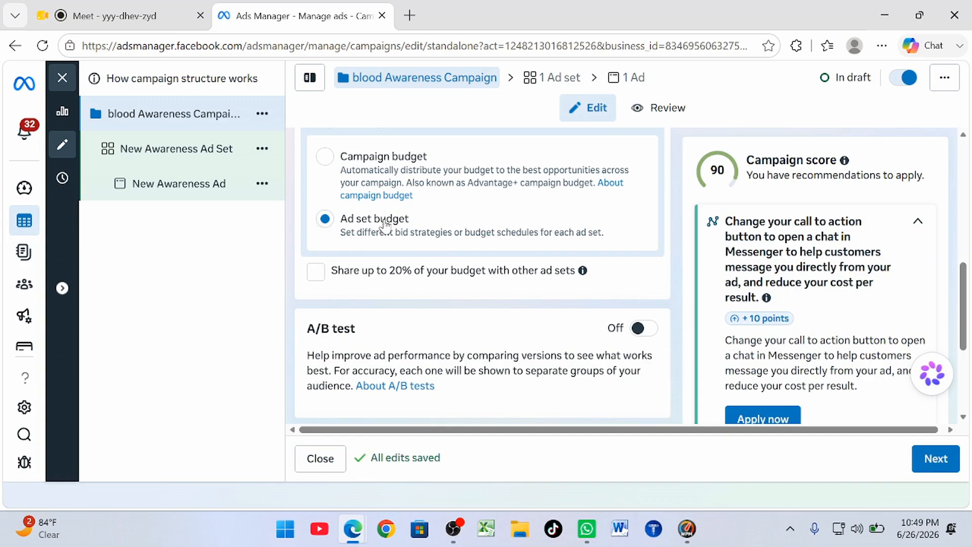
scroll(384, 224, "down", 4)
scroll(386, 224, "up", 10)
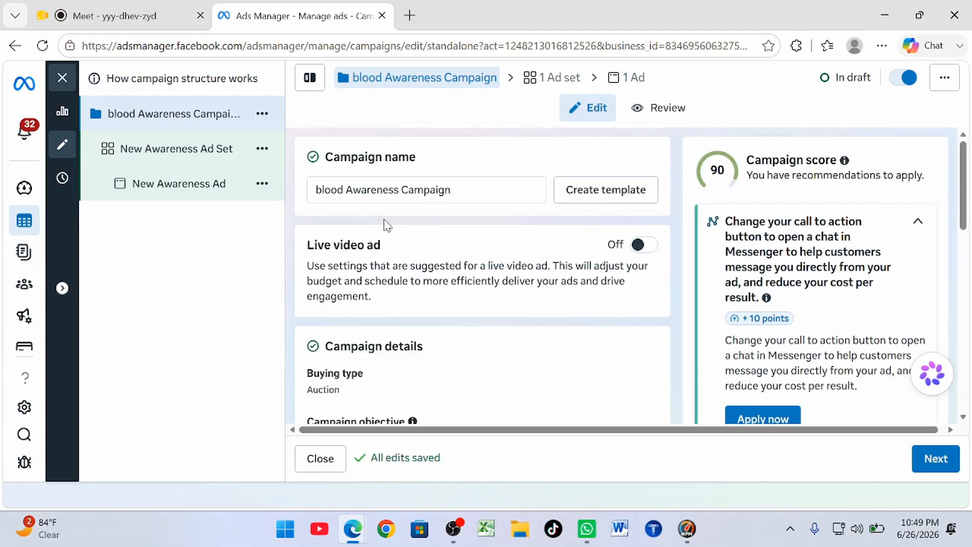
scroll(557, 291, "down", 5)
scroll(557, 291, "up", 3)
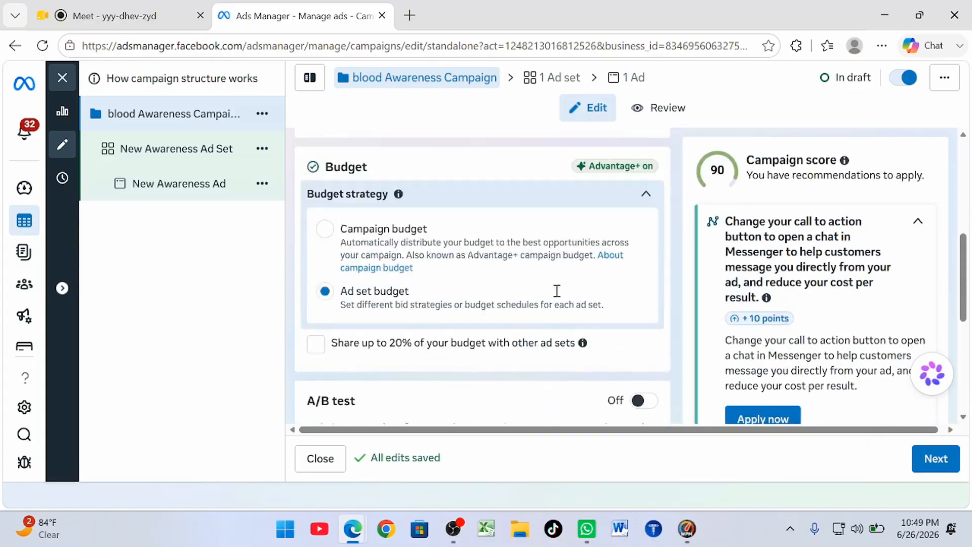
scroll(557, 291, "up", 4)
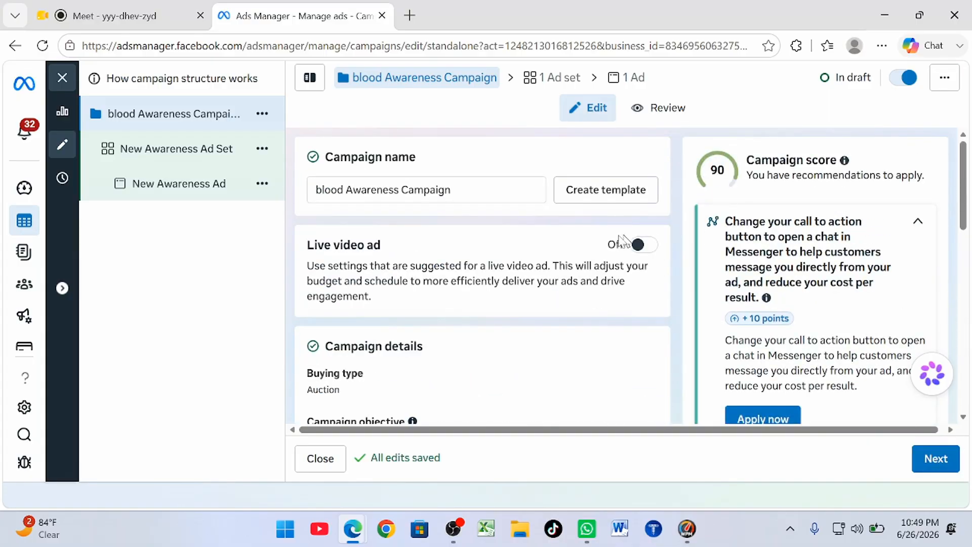
scroll(628, 318, "down", 6)
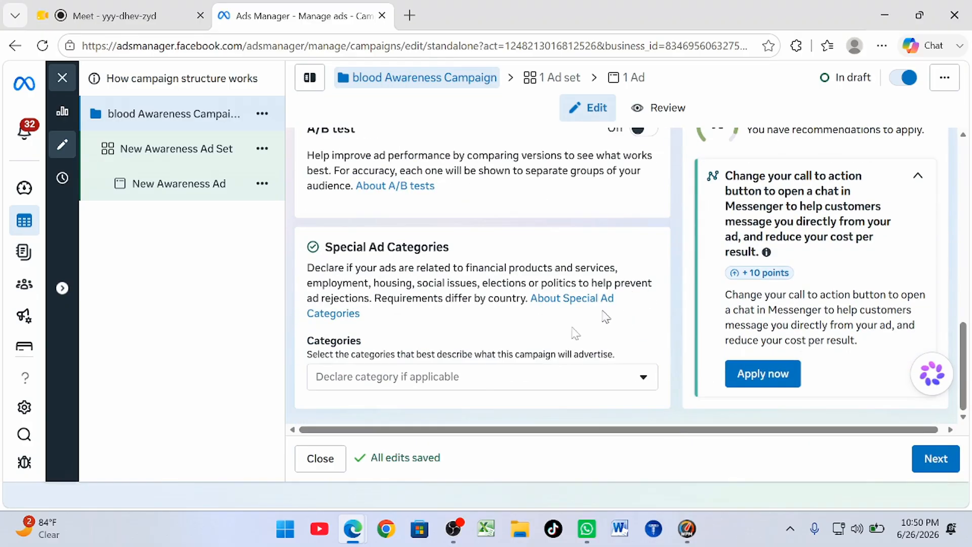
left_click(487, 383)
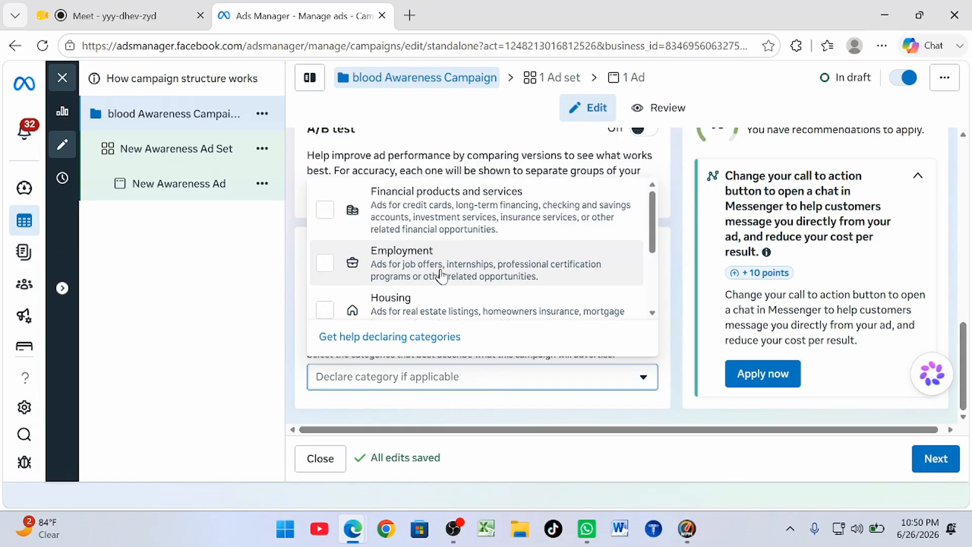
scroll(441, 275, "down", 1)
scroll(440, 278, "down", 3)
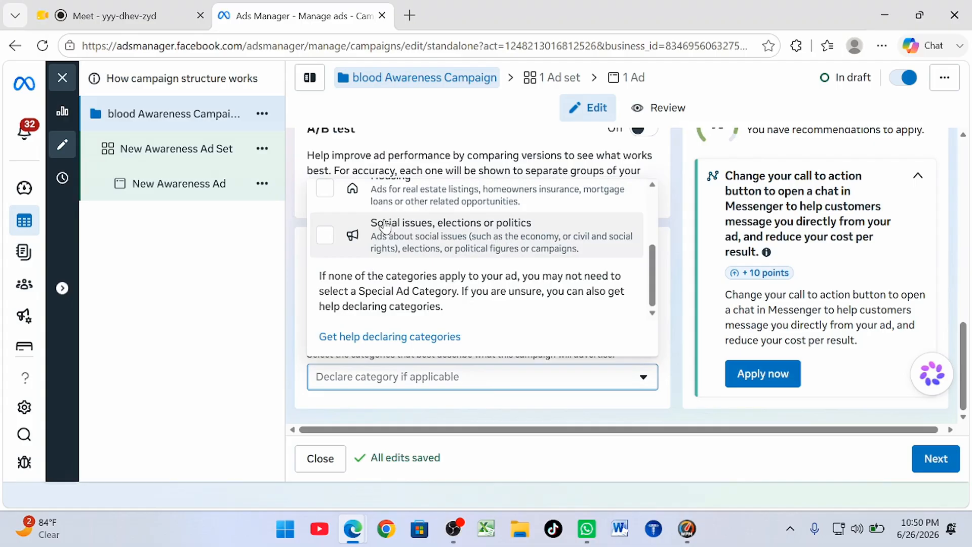
left_click(679, 278)
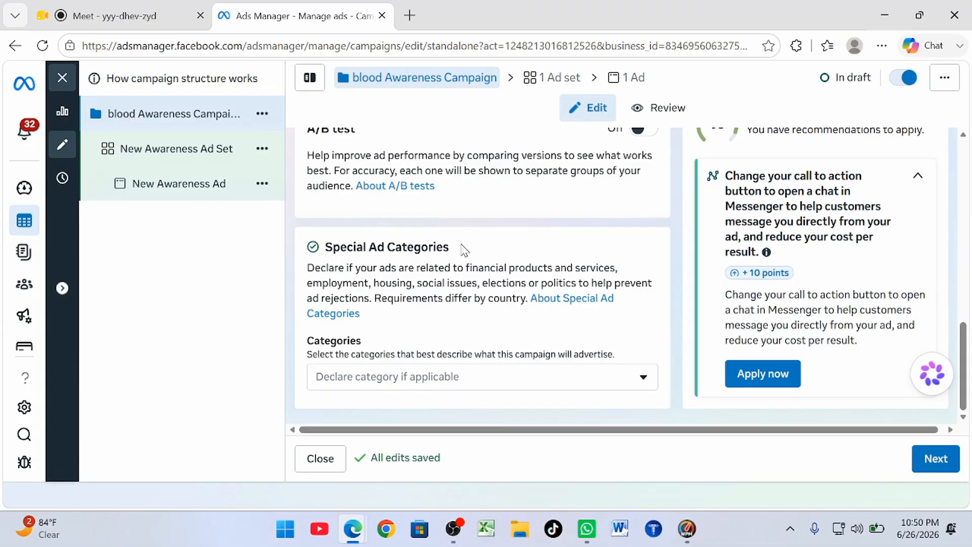
Move on to the ad set settings and rename the ad set 'blood Ad Set 1'.
left_click(938, 462)
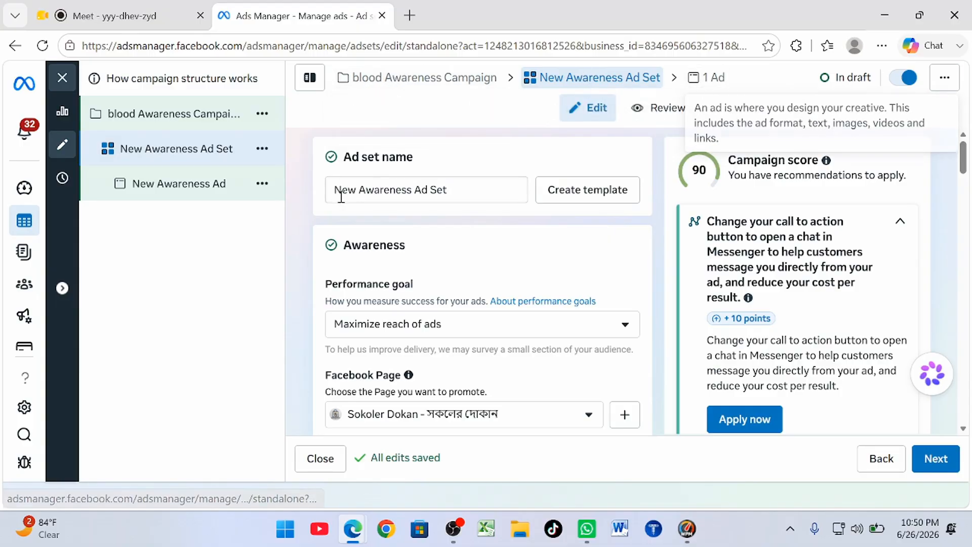
left_click_drag(354, 194, 347, 195)
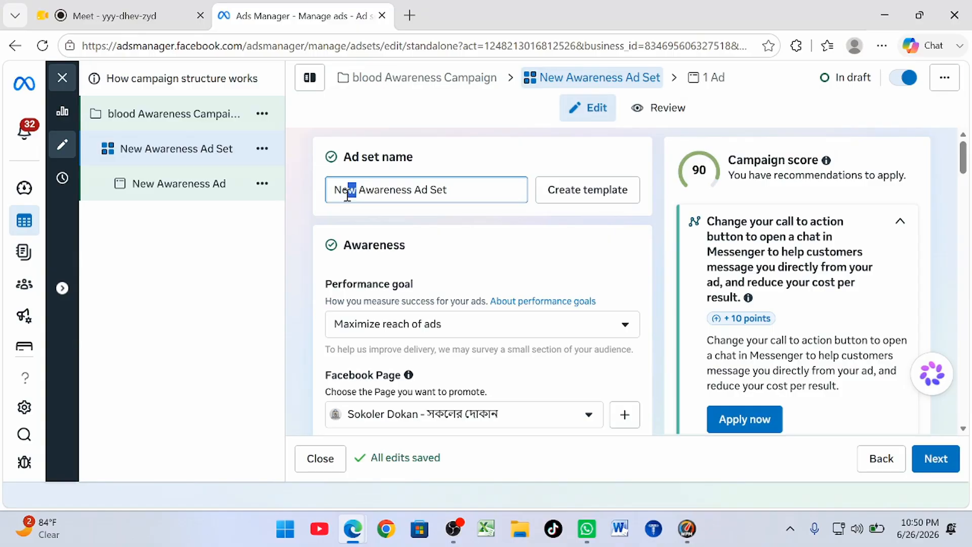
left_click(355, 195)
left_click_drag(408, 191, 253, 221)
left_click_drag(412, 190, 287, 238)
type("blood")
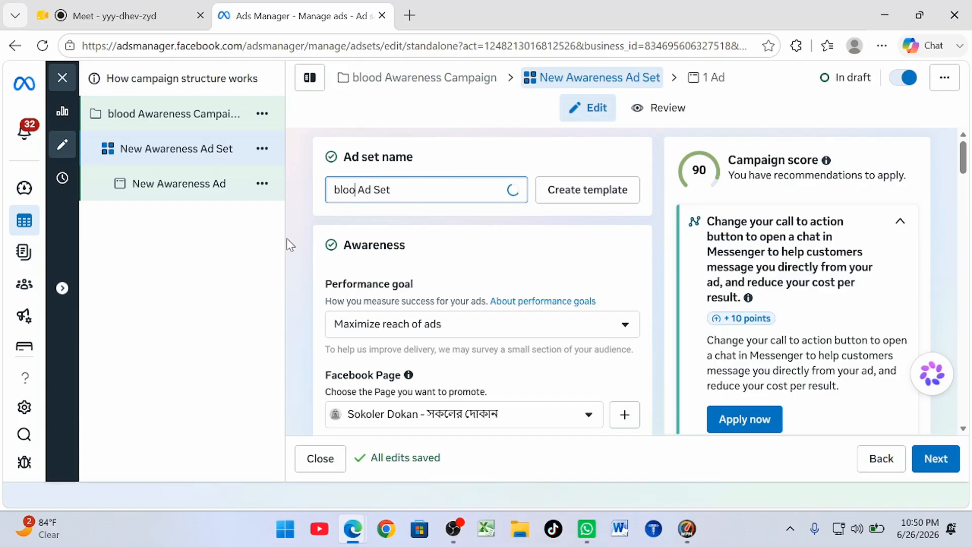
left_click(467, 232)
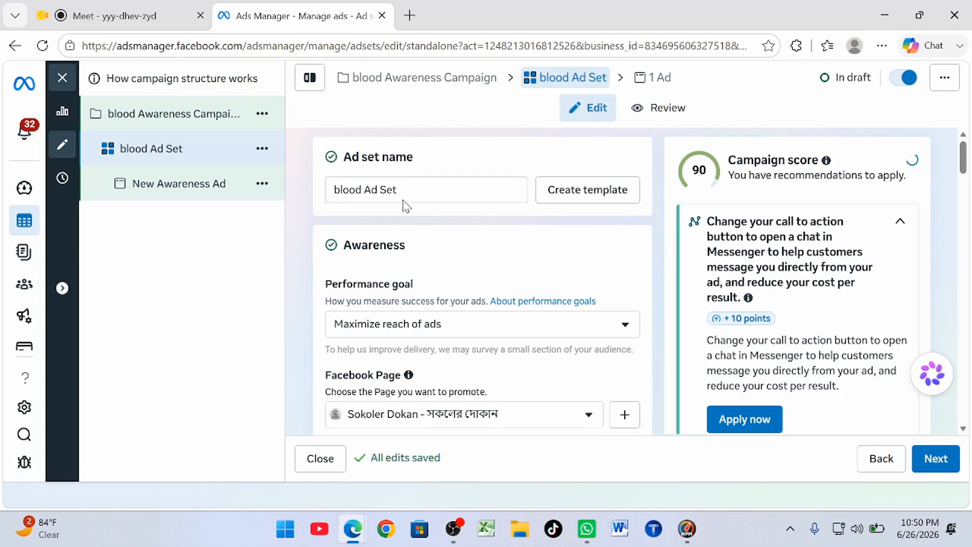
left_click(420, 191)
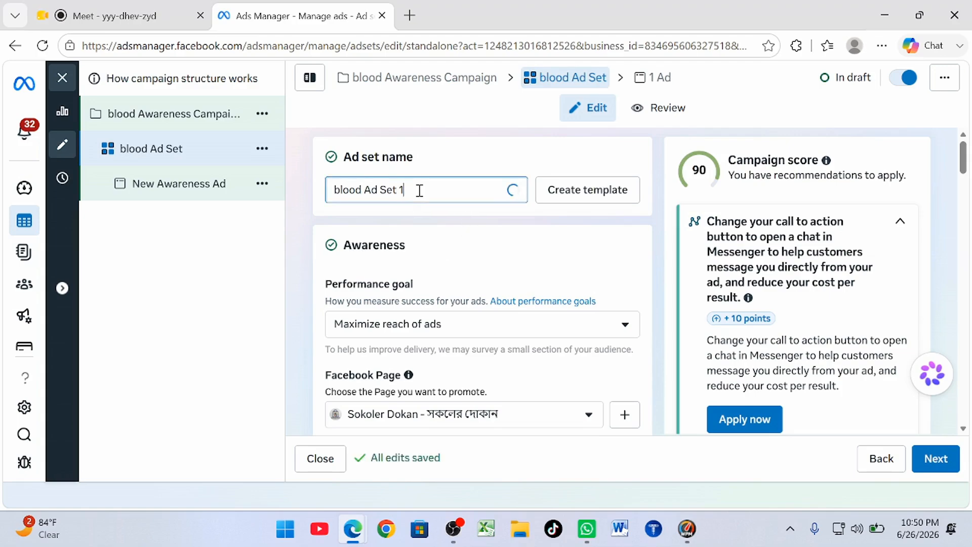
Duplicate the ad set within the same campaign and name the copy 'blood Ad Set 2'.
left_click(262, 148)
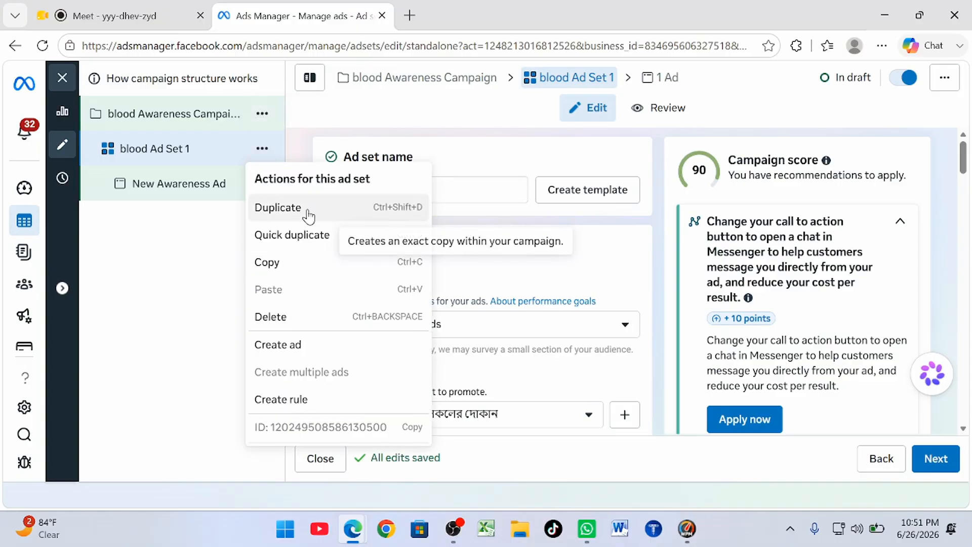
left_click(284, 216)
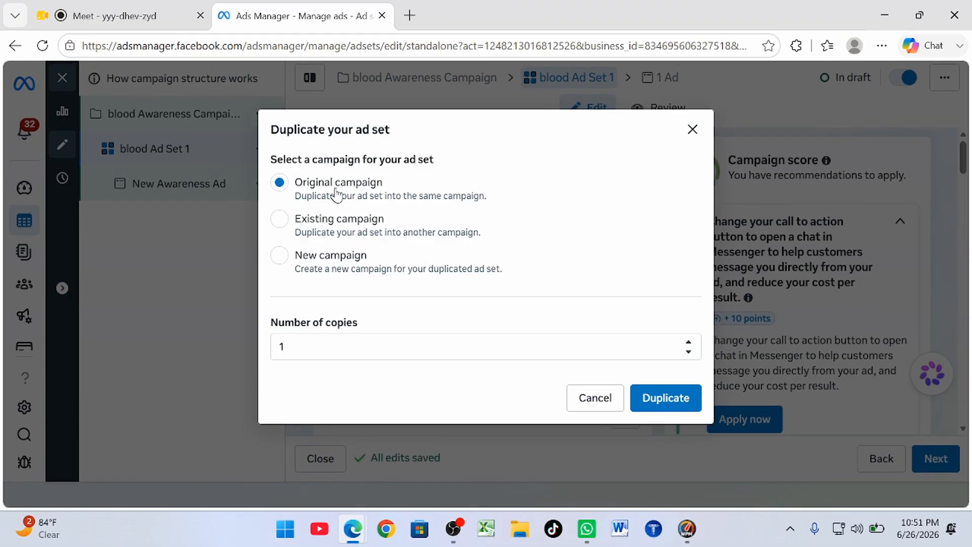
left_click(660, 405)
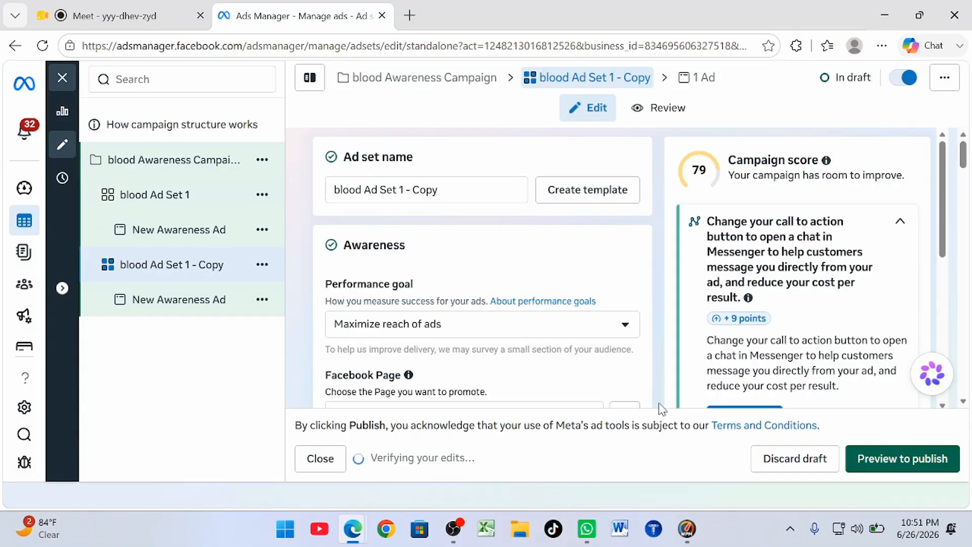
left_click(399, 192)
key("Delete")
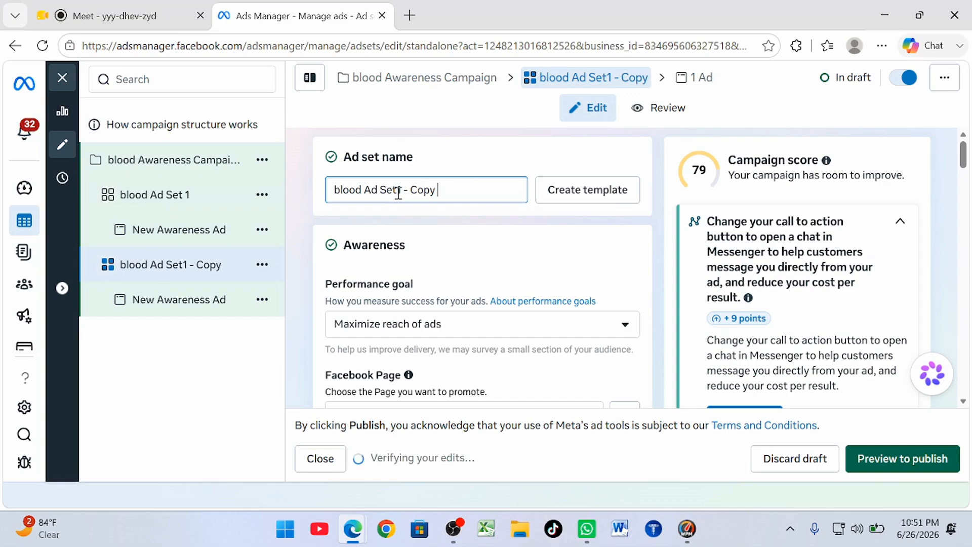
left_click_drag(398, 194, 622, 163)
type("2")
left_click(400, 189)
left_click(452, 239)
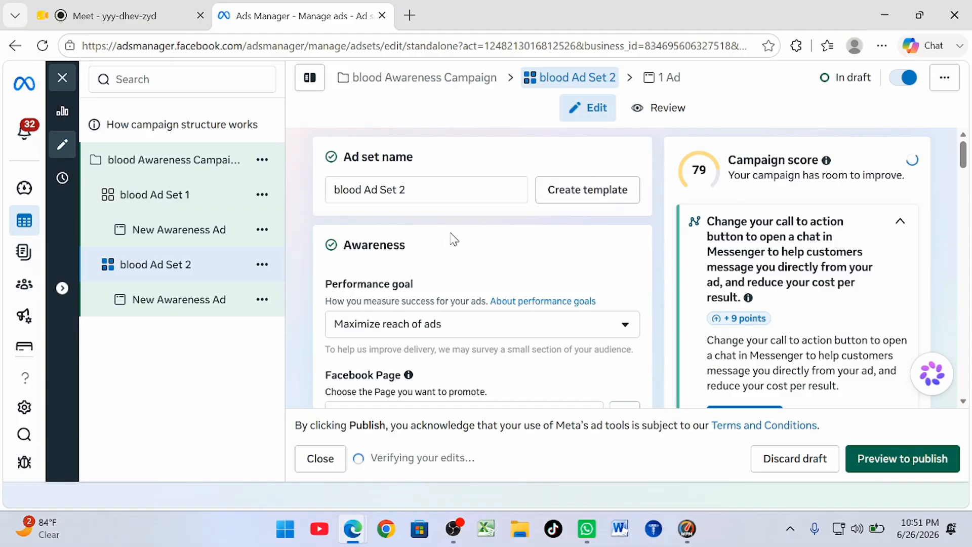
Delete 'blood Ad Set 2', leaving 'blood Ad Set 1' as the only ad set.
left_click(263, 261)
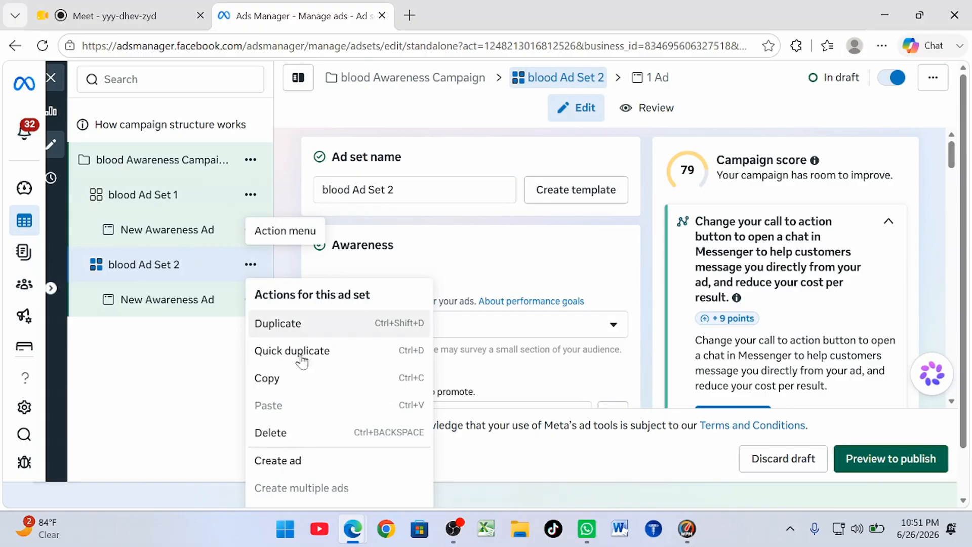
left_click(299, 434)
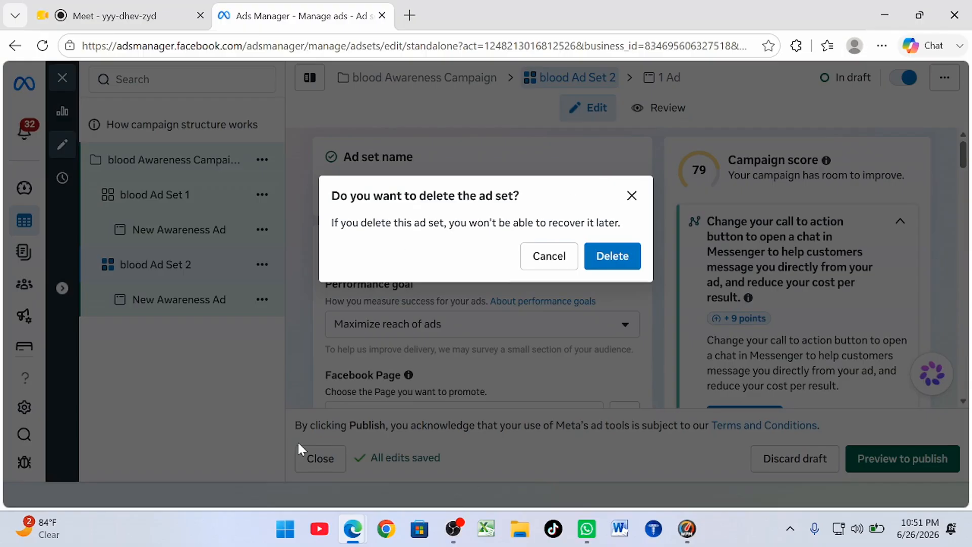
left_click(618, 259)
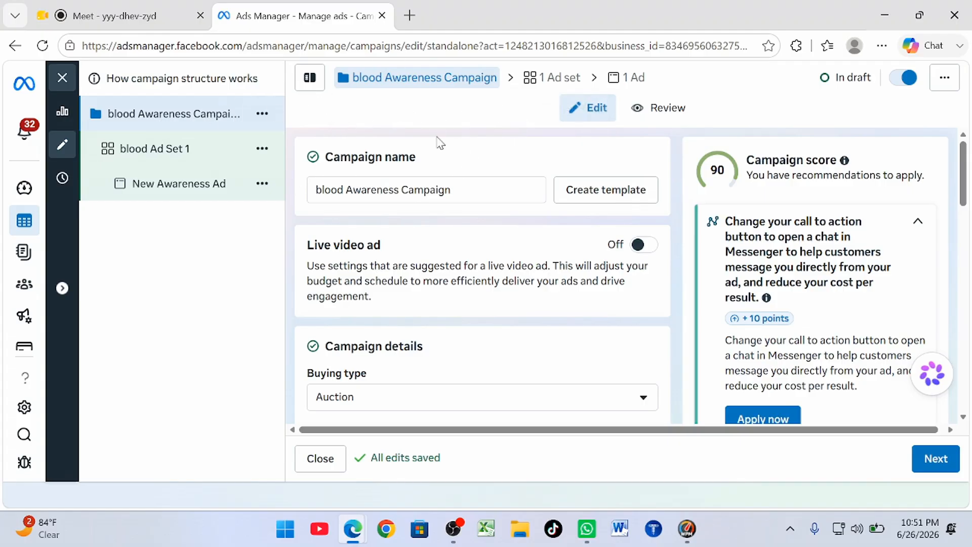
Continue to the ad set settings and keep the Maximize reach of ads performance goal.
scroll(540, 217, "down", 6)
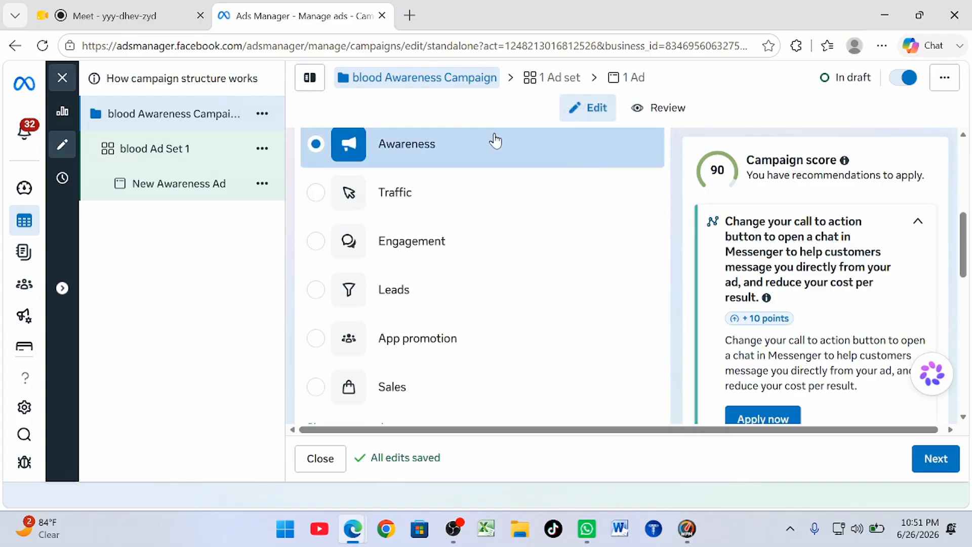
left_click(944, 461)
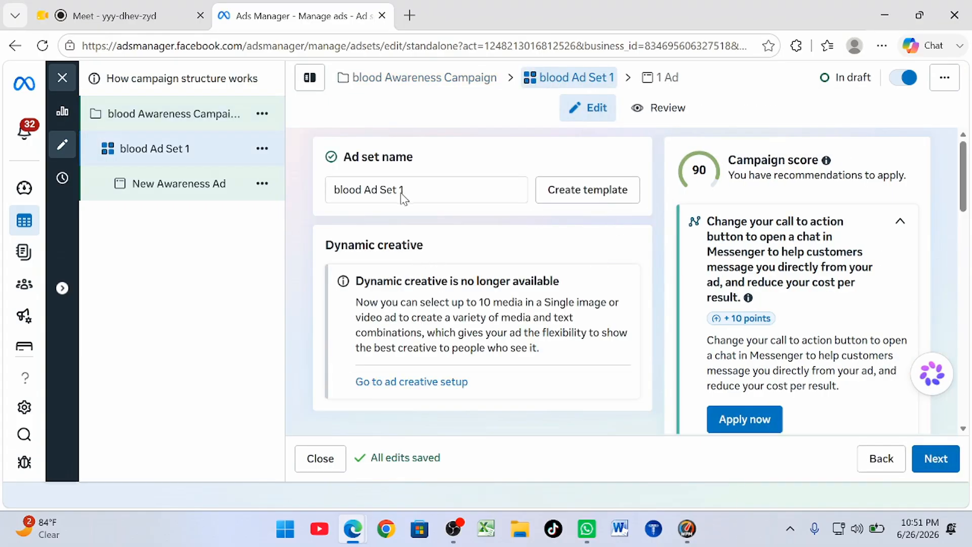
scroll(532, 250, "down", 4)
scroll(533, 254, "up", 2)
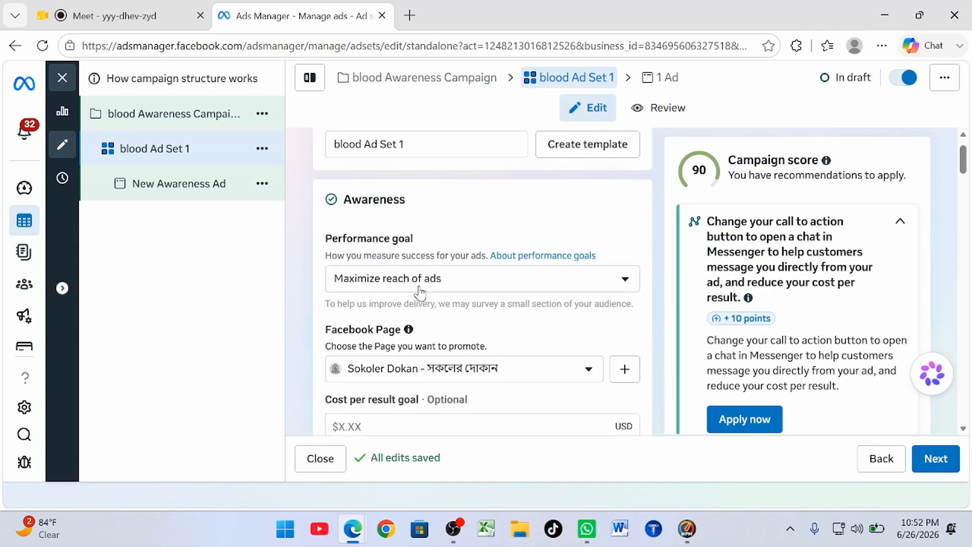
left_click(418, 290)
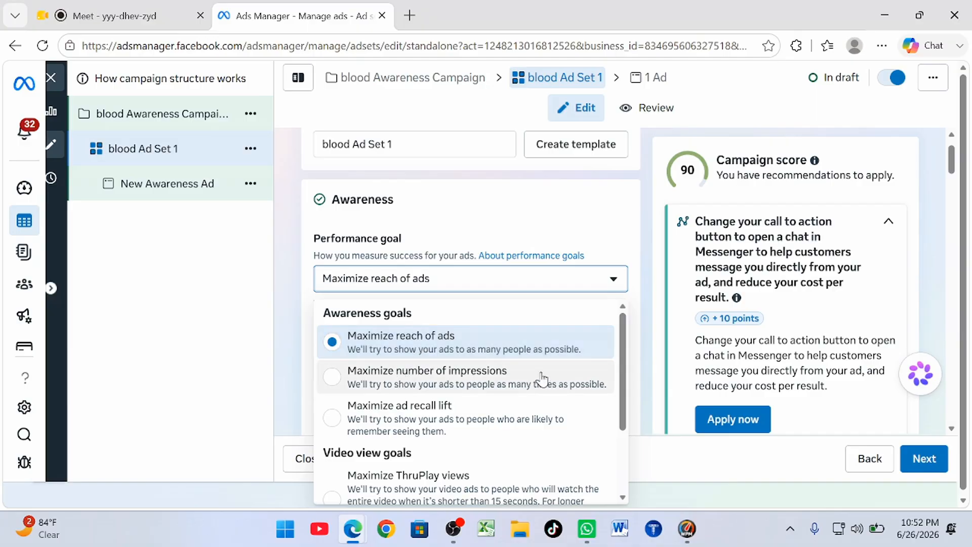
scroll(459, 430, "down", 2)
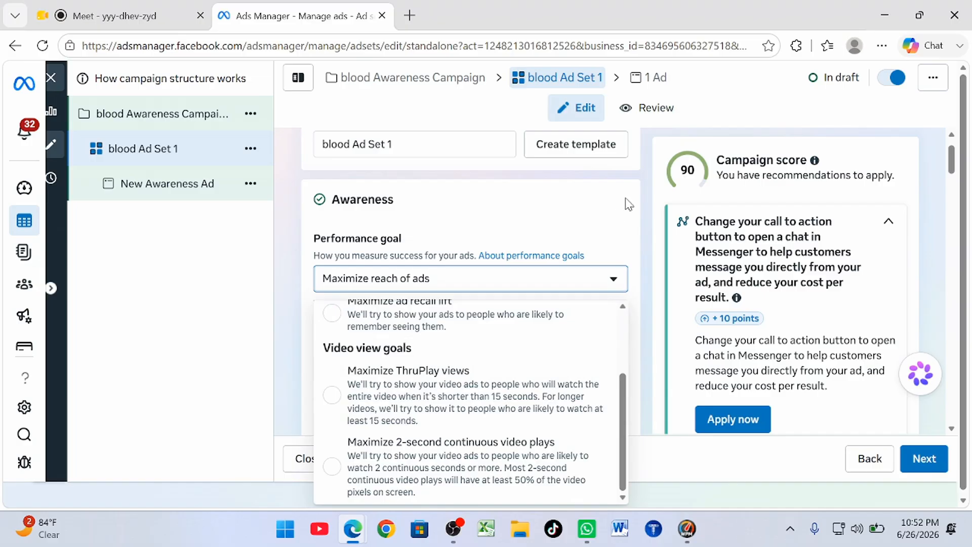
left_click(624, 225)
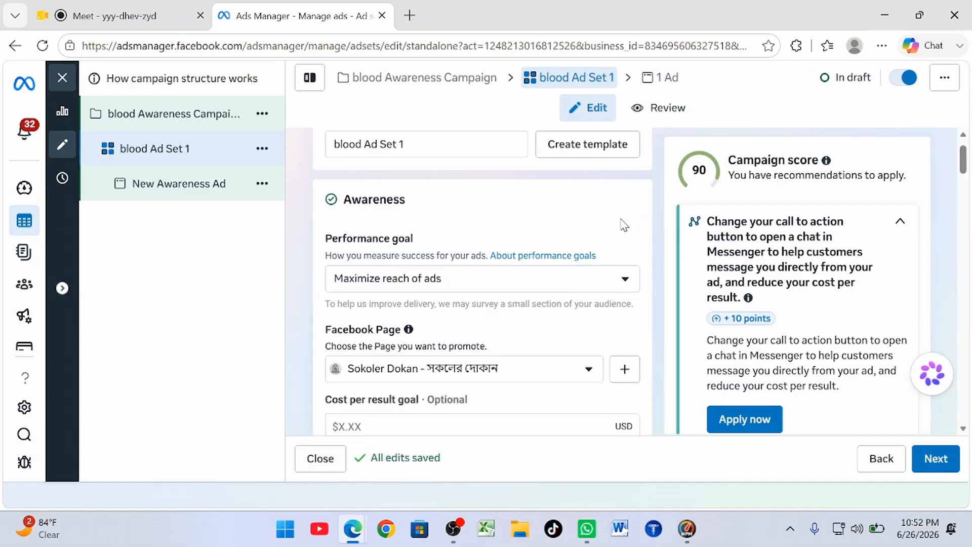
Search 'r' among Facebook Pages and promote a personal page instead of Sokoler Dokan.
scroll(570, 263, "down", 1)
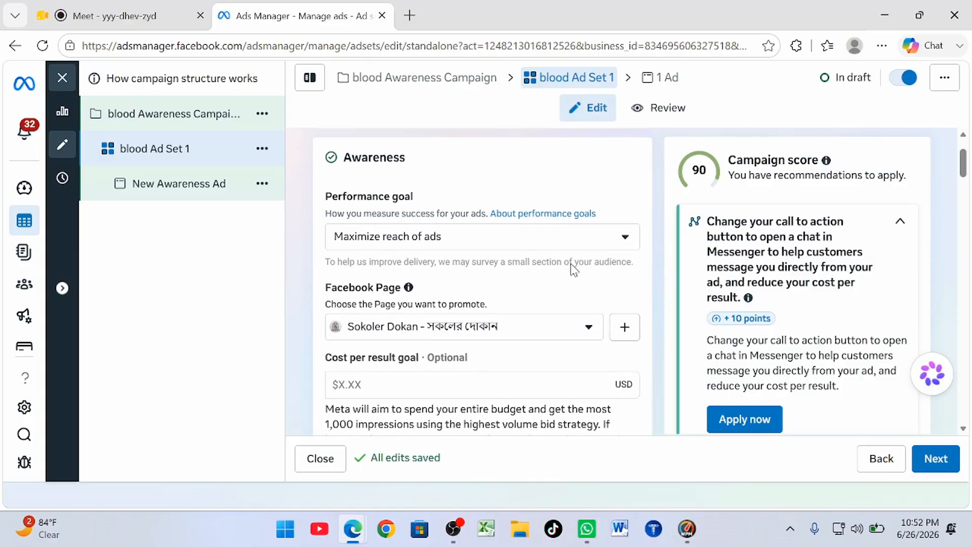
left_click(493, 333)
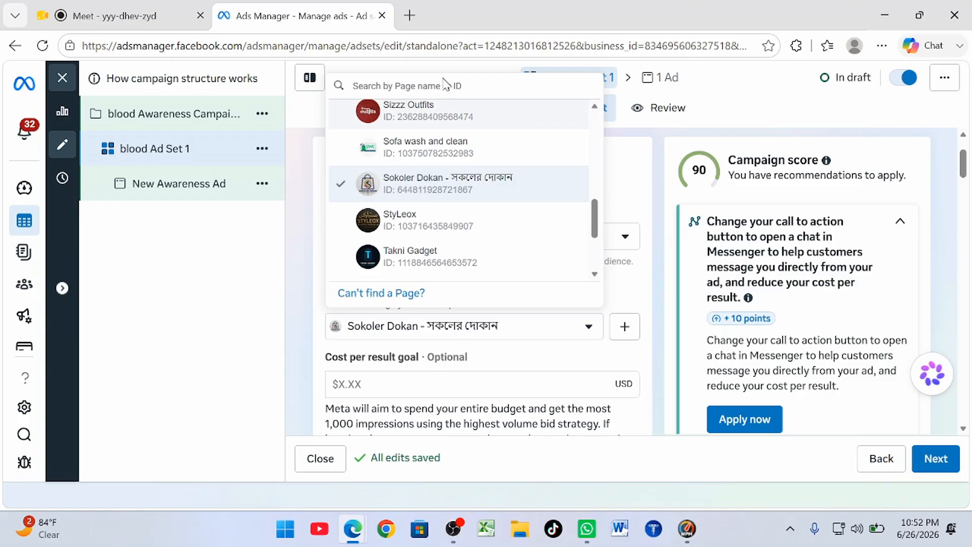
type("r")
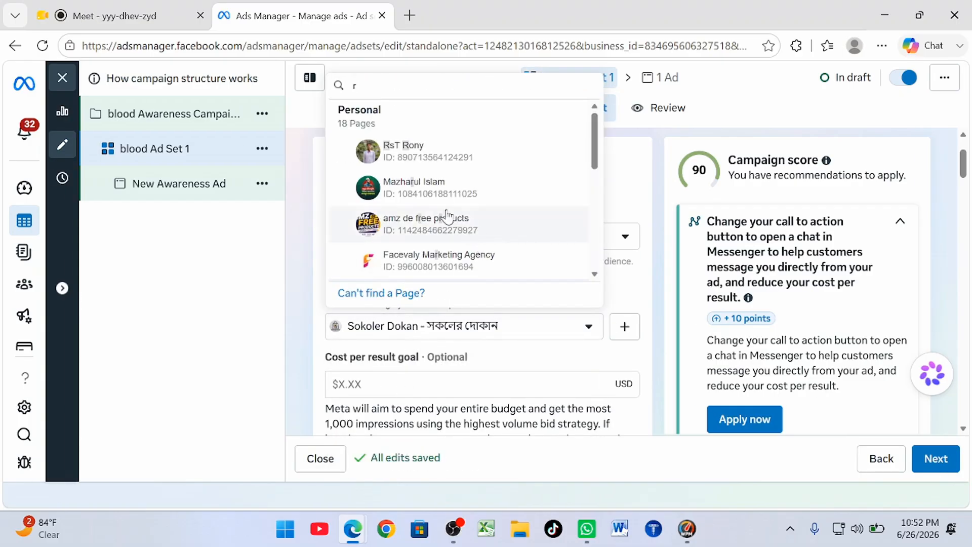
left_click(414, 152)
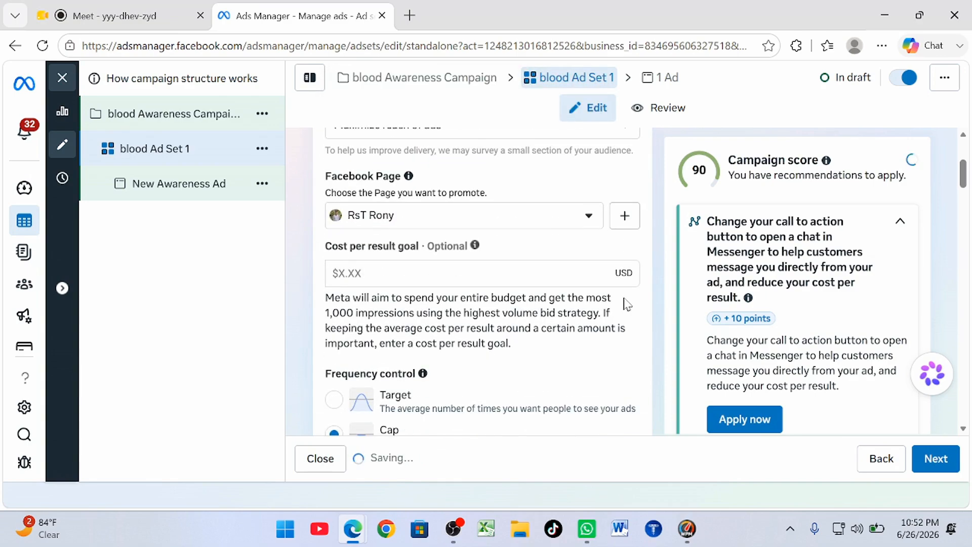
Change the frequency cap from 2 every 7 days to 3 impressions every 1 day.
scroll(643, 311, "down", 5)
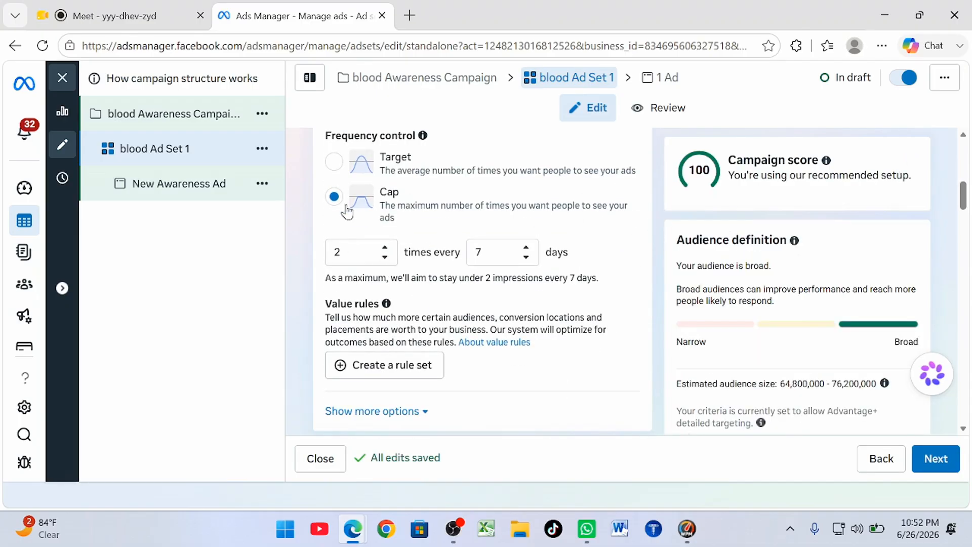
scroll(446, 212, "up", 1)
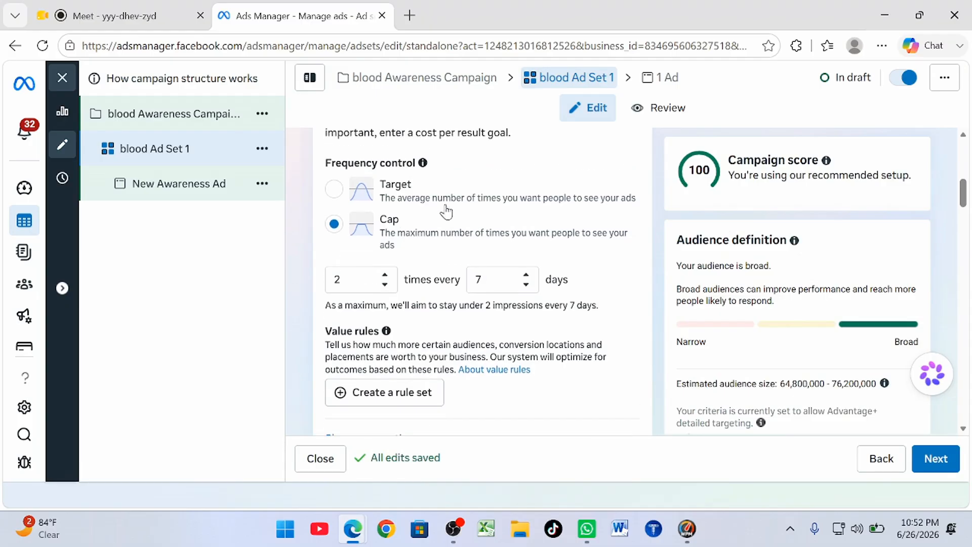
scroll(445, 212, "down", 1)
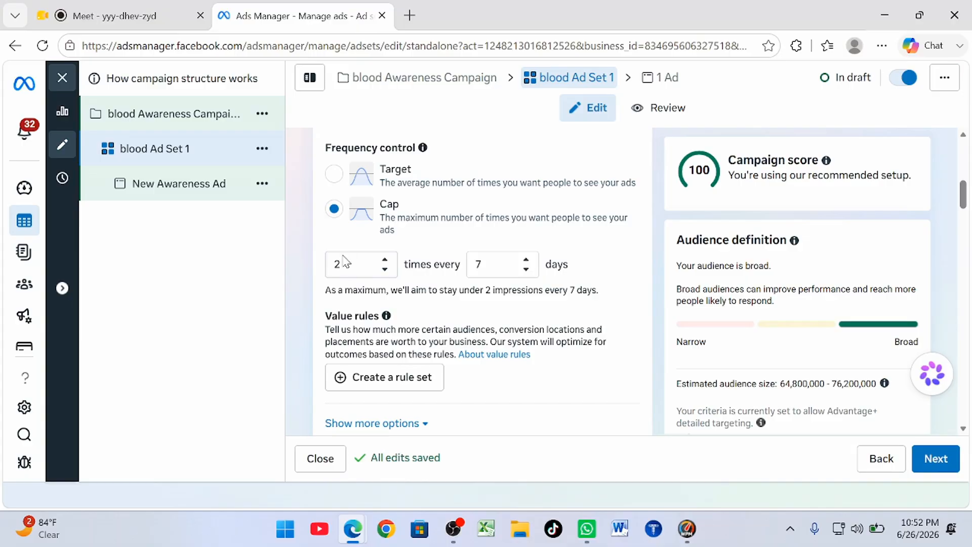
left_click(527, 271)
left_click(527, 269)
left_click(527, 270)
left_click(527, 270)
left_click(527, 269)
left_click(526, 269)
left_click(527, 269)
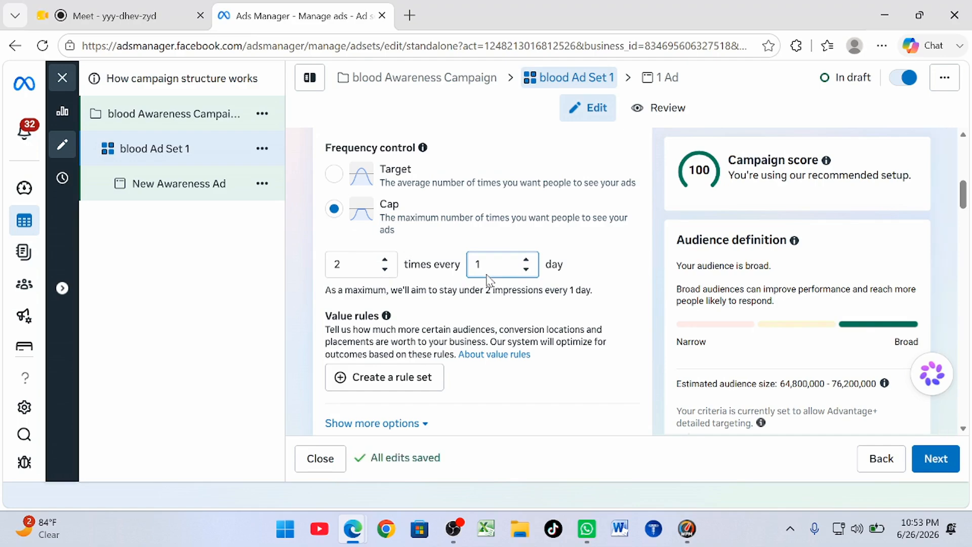
left_click(382, 262)
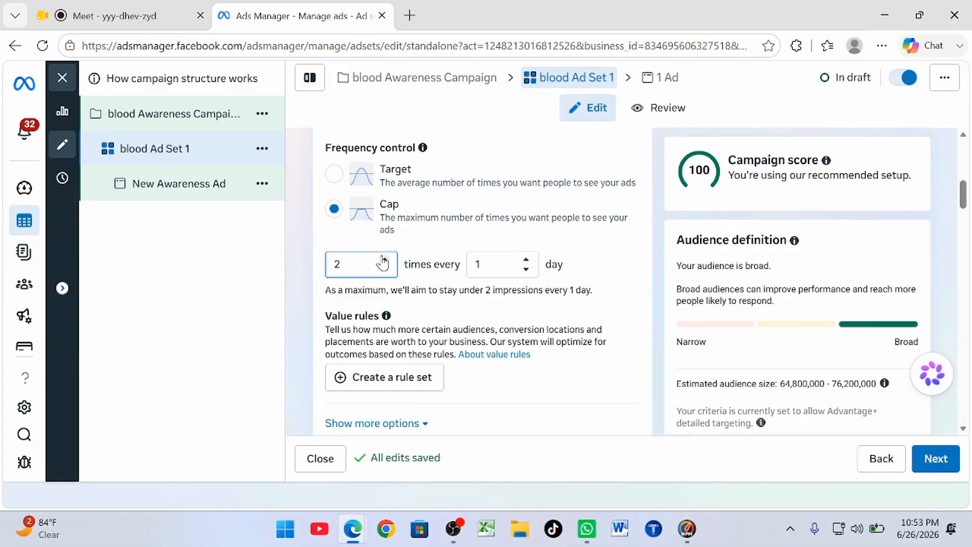
left_click(385, 260)
left_click(385, 259)
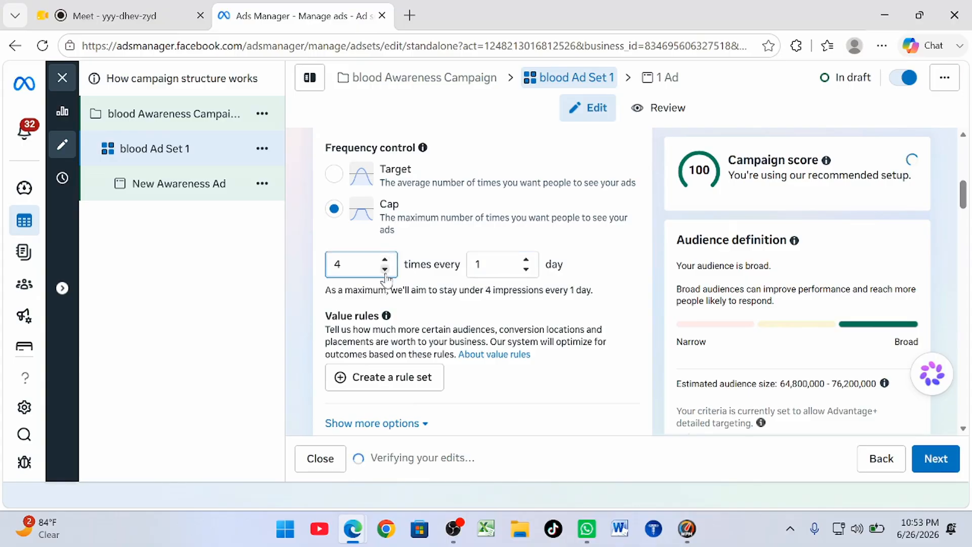
left_click(385, 269)
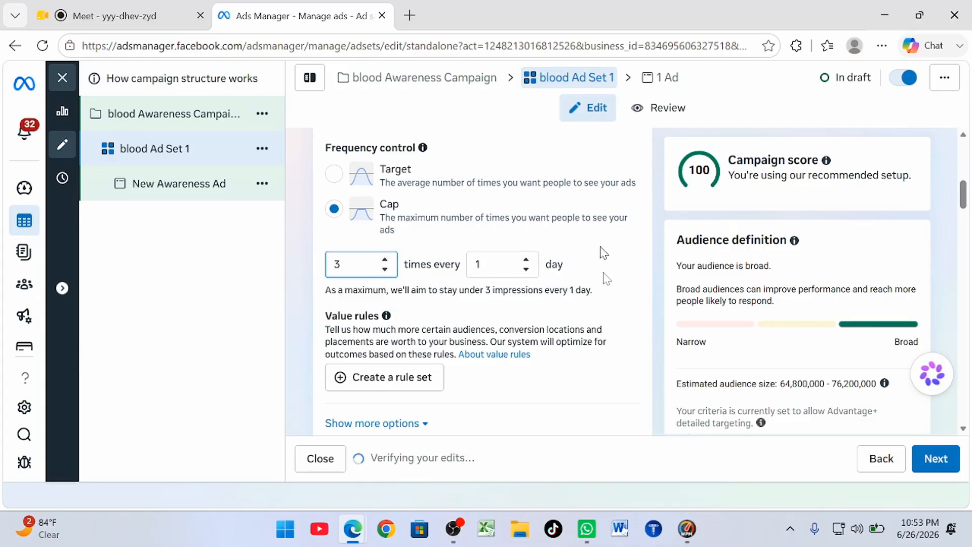
scroll(606, 283, "down", 1)
scroll(606, 283, "down", 6)
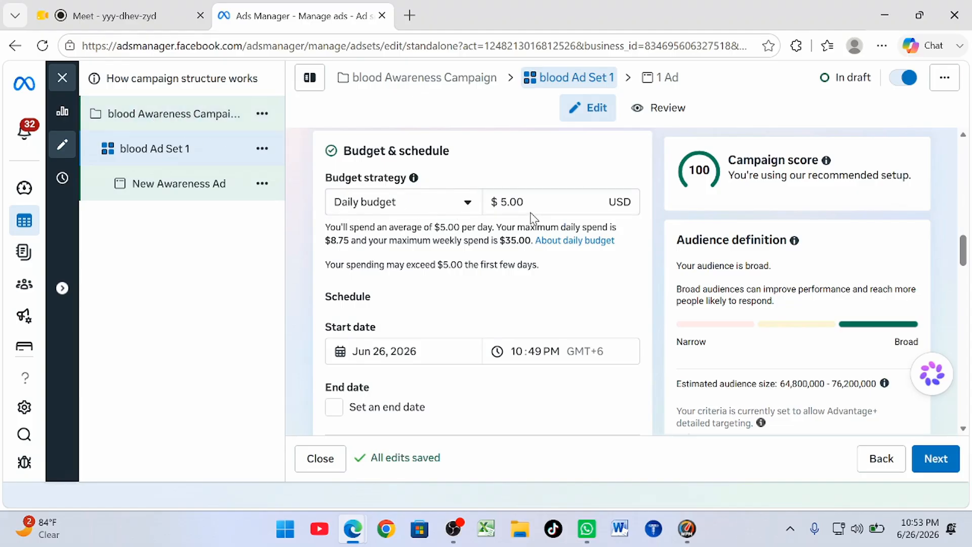
Try a lifetime budget, then keep the ad set on its $5.00 daily budget.
double_click(505, 207)
left_click(458, 202)
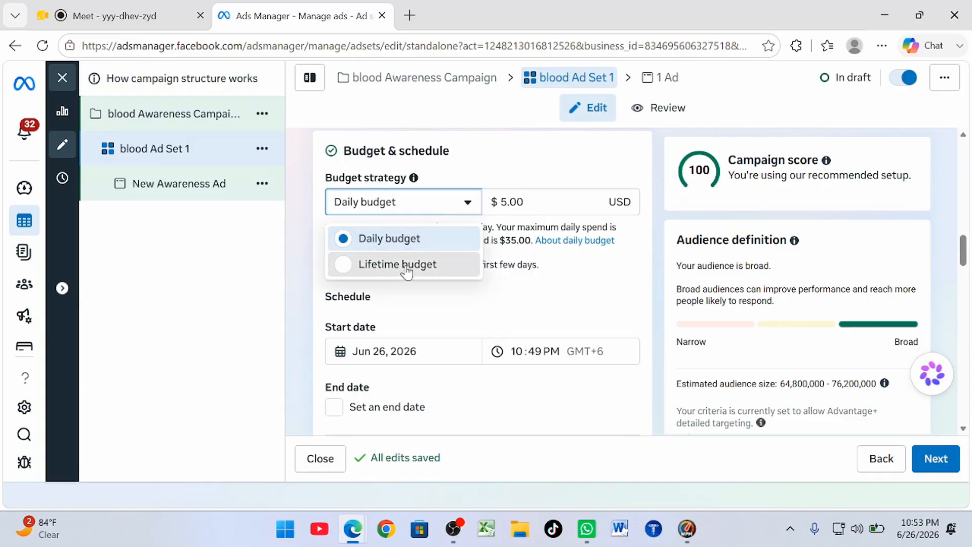
left_click(407, 266)
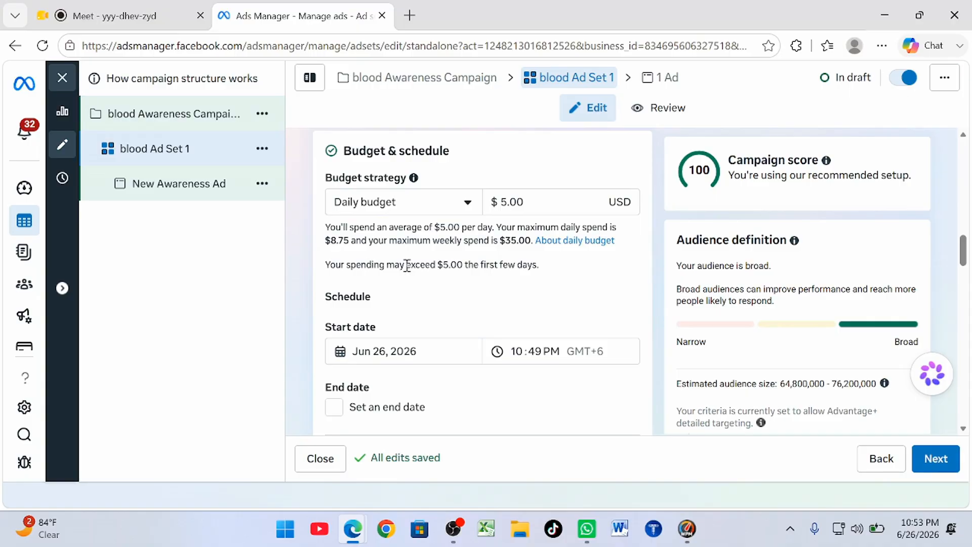
left_click(457, 210)
left_click(408, 242)
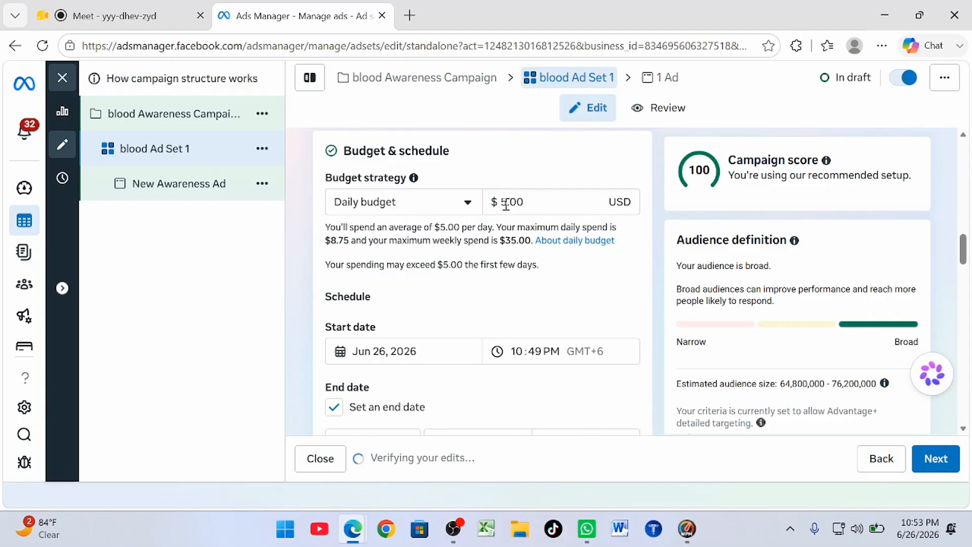
scroll(419, 322, "down", 2)
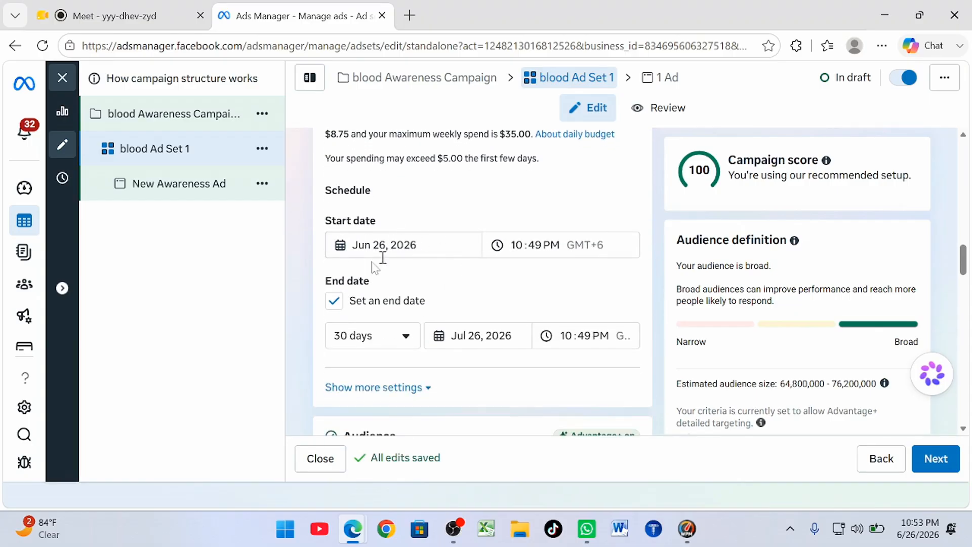
scroll(338, 283, "down", 1)
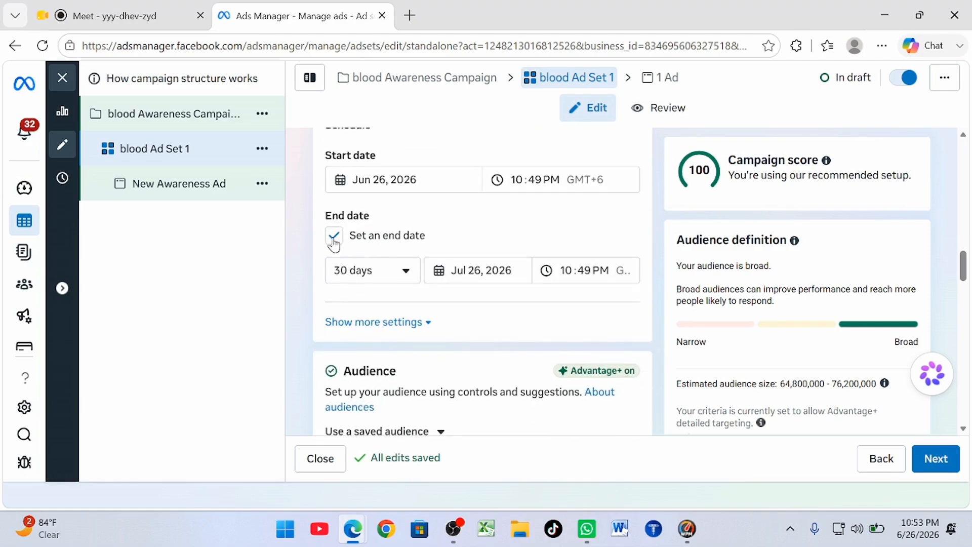
Give the ad set a custom end date of June 30, 2026, 10:49 PM.
left_click(339, 277)
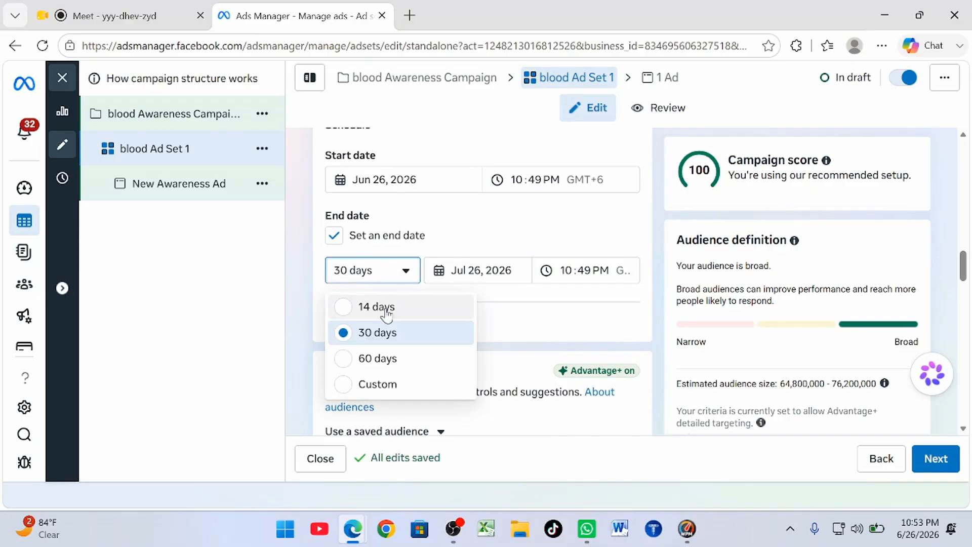
left_click(385, 383)
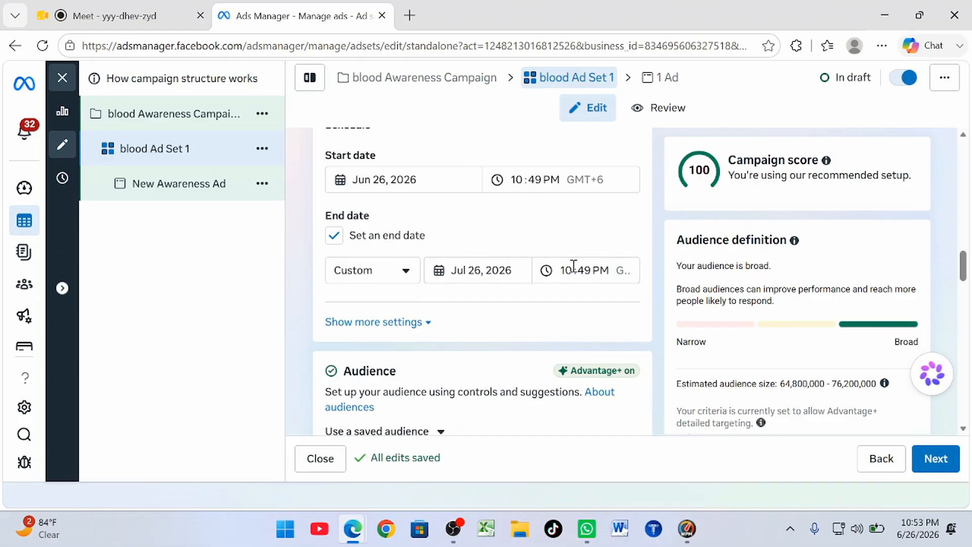
left_click(334, 237)
left_click(333, 240)
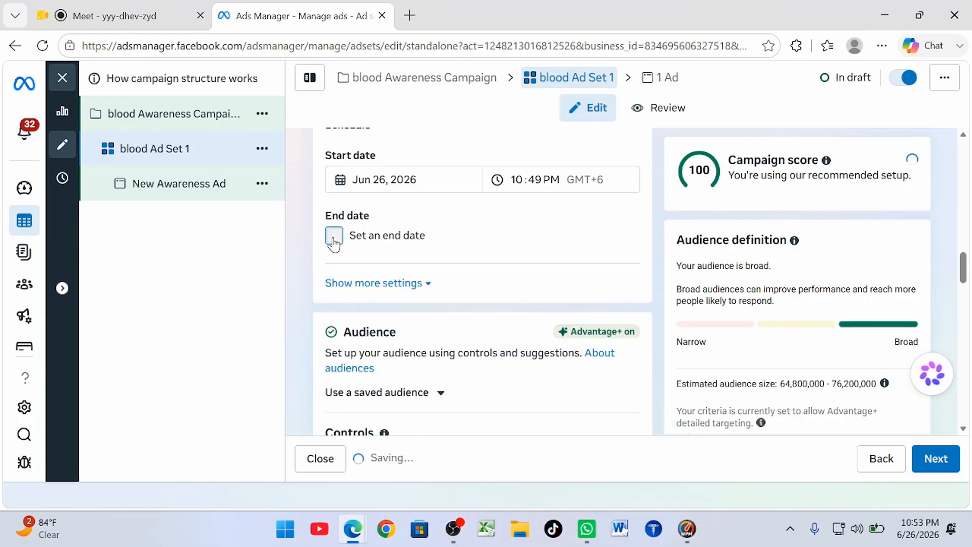
left_click(467, 274)
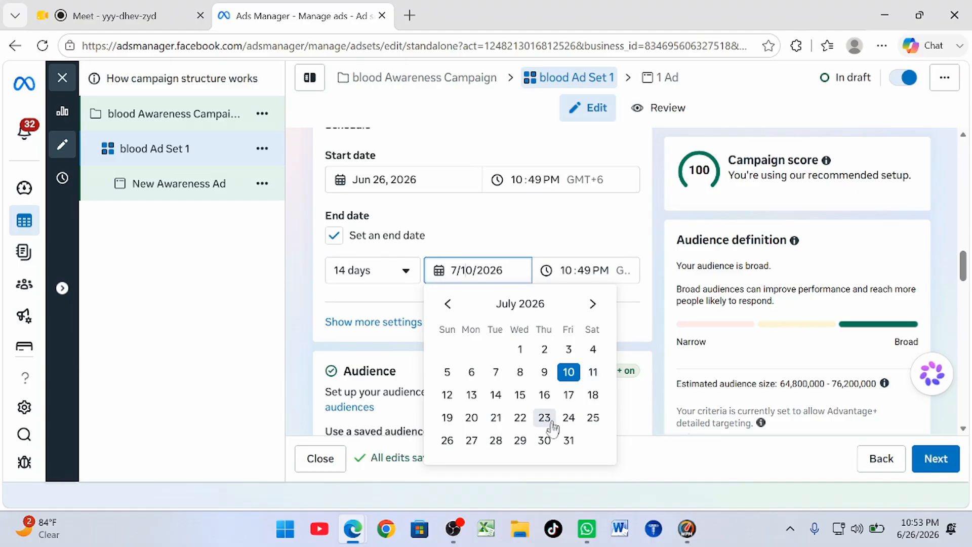
left_click(447, 305)
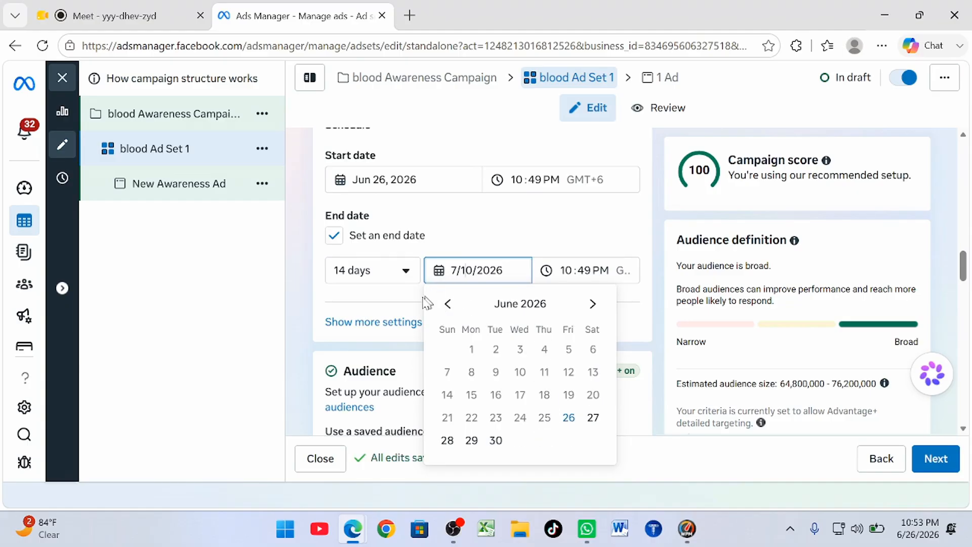
left_click(500, 438)
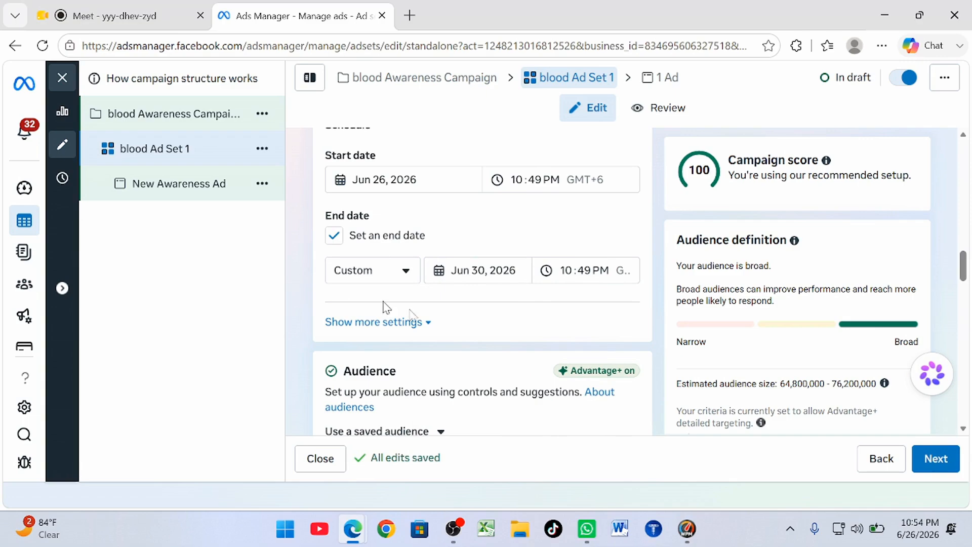
Expand the audience controls and suggested settings to review Locations set to Bangladesh only.
scroll(549, 341, "down", 4)
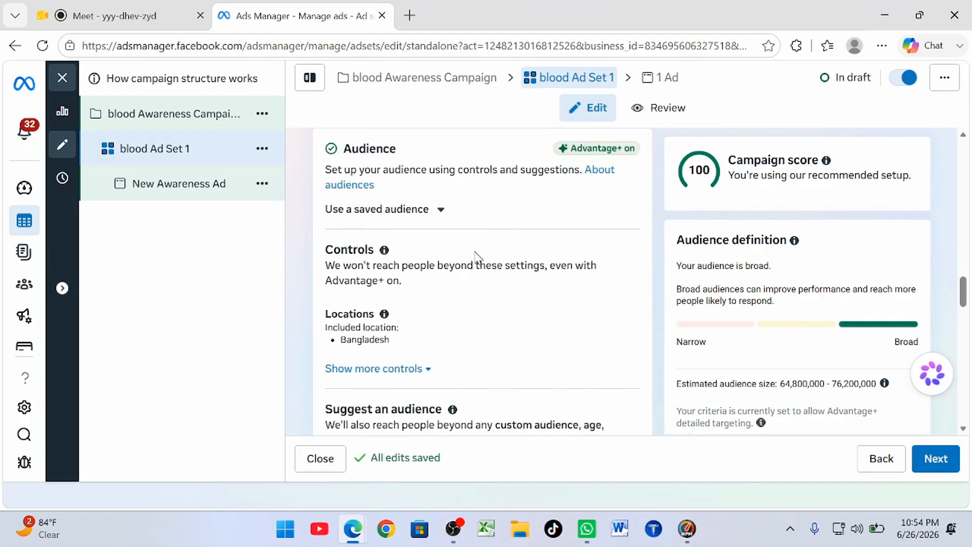
scroll(349, 217, "down", 2)
scroll(350, 215, "down", 2)
scroll(350, 217, "up", 3)
scroll(354, 216, "down", 1)
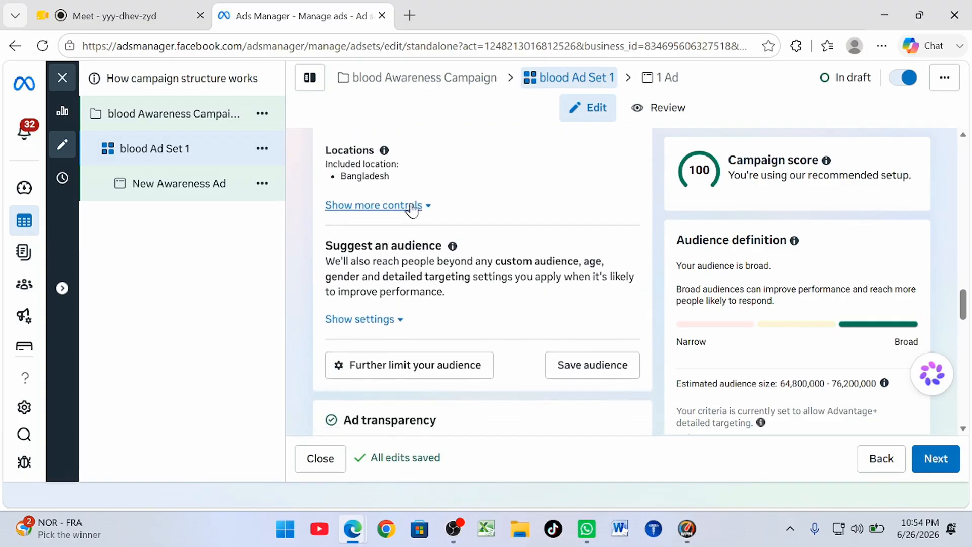
left_click(410, 205)
scroll(456, 268, "down", 4)
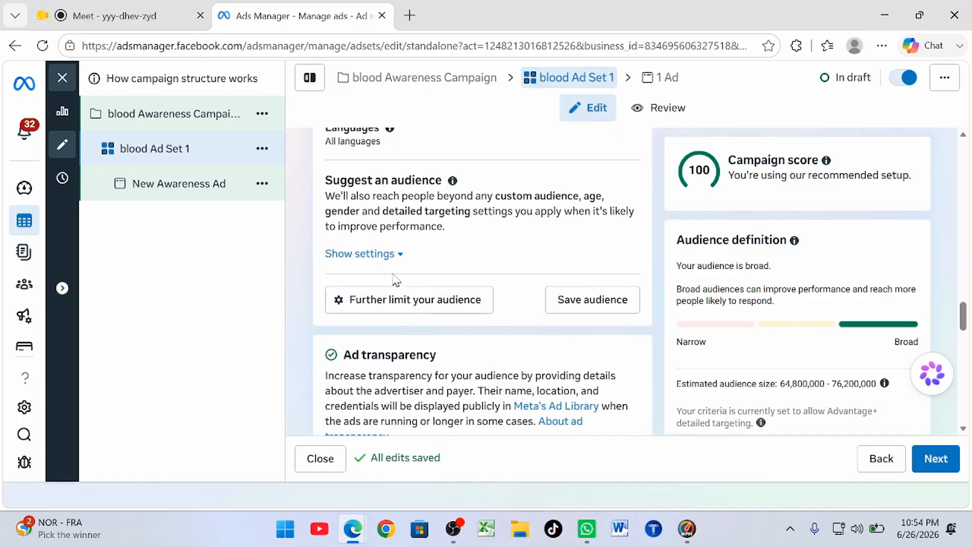
left_click(391, 255)
scroll(495, 296, "down", 1)
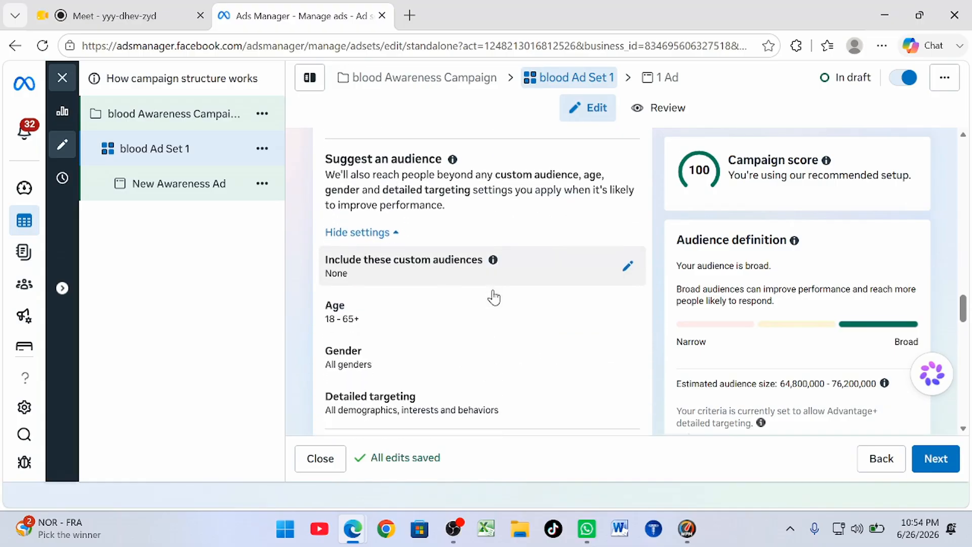
scroll(494, 297, "up", 3)
scroll(493, 298, "down", 5)
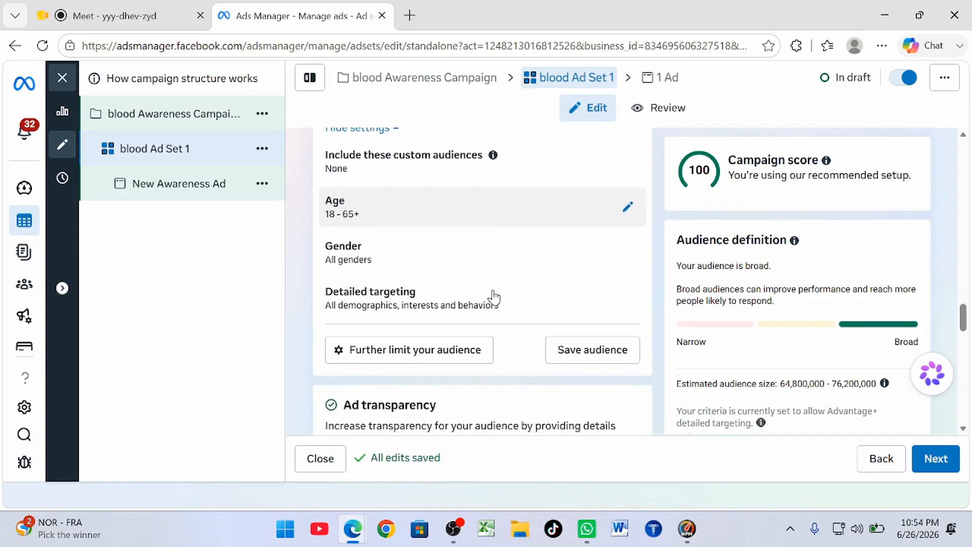
scroll(481, 189, "up", 1)
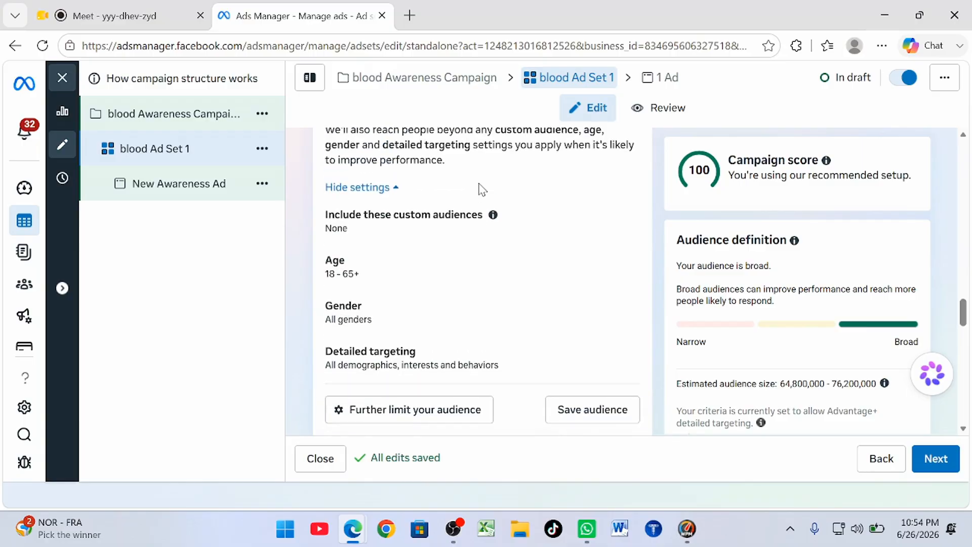
scroll(463, 228, "up", 2)
scroll(463, 231, "up", 3)
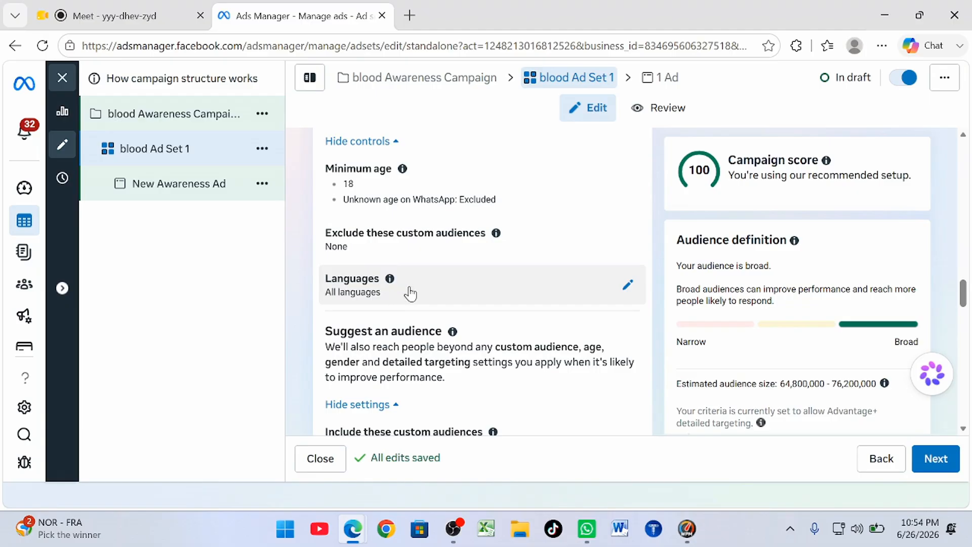
scroll(410, 293, "up", 2)
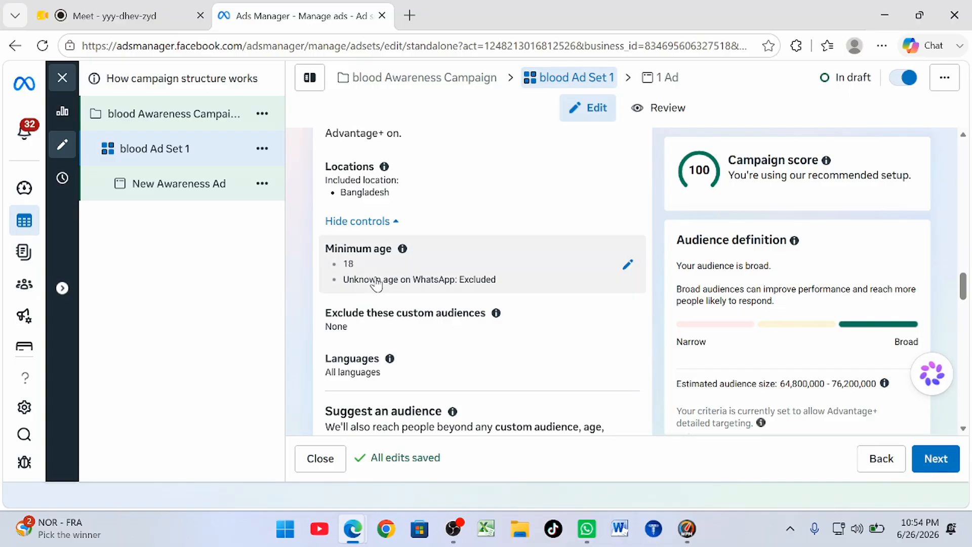
scroll(376, 283, "up", 2)
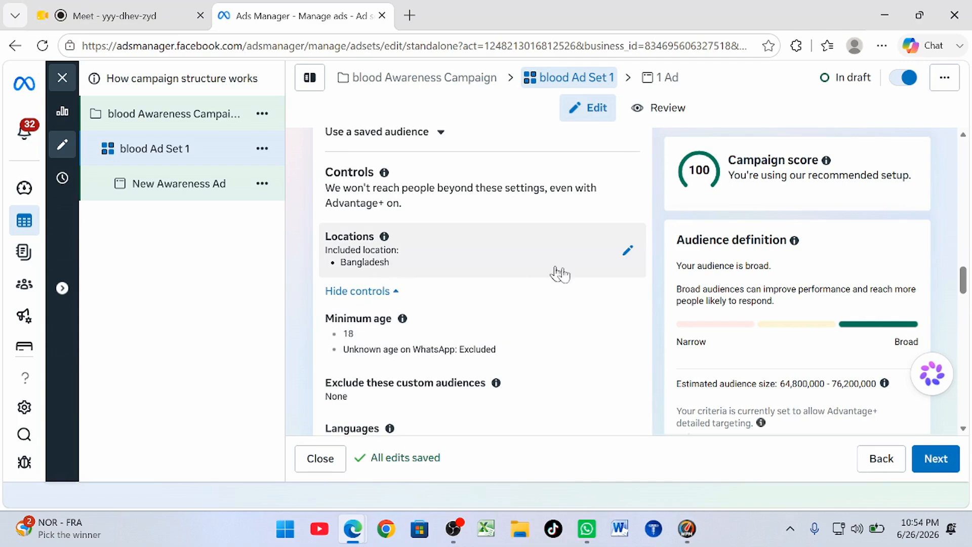
Search locations for 'kushtia majom' and add Majompur Kushtia to the ad set's targeting.
left_click(629, 269)
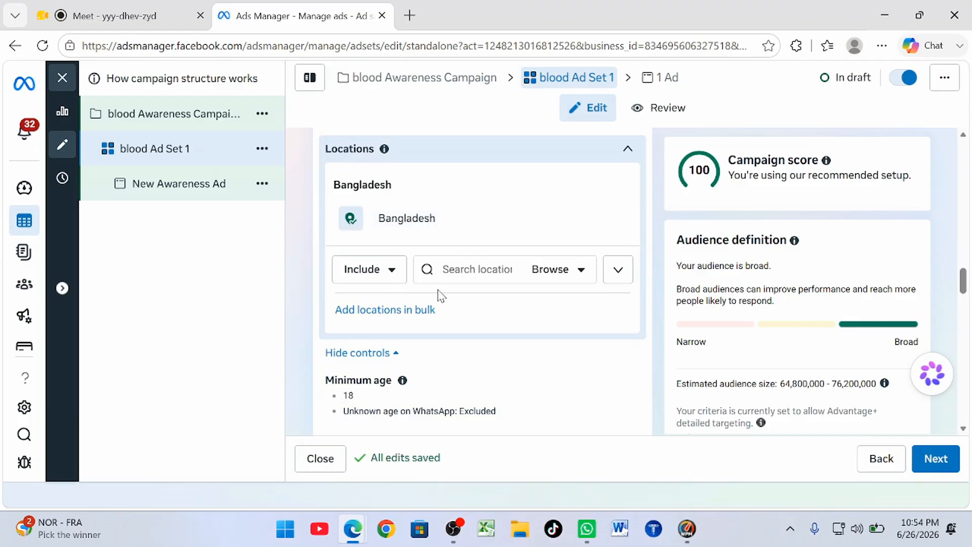
left_click(485, 267)
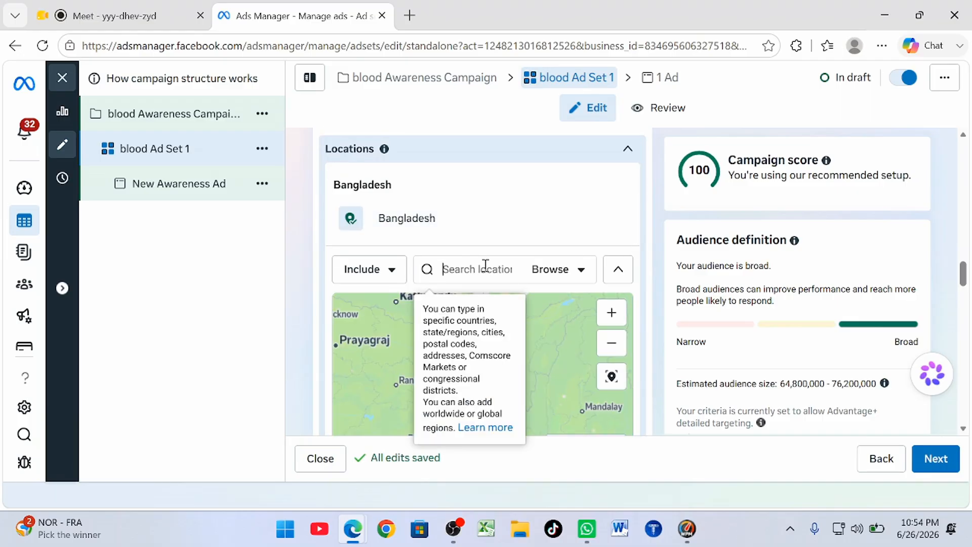
type("kushi")
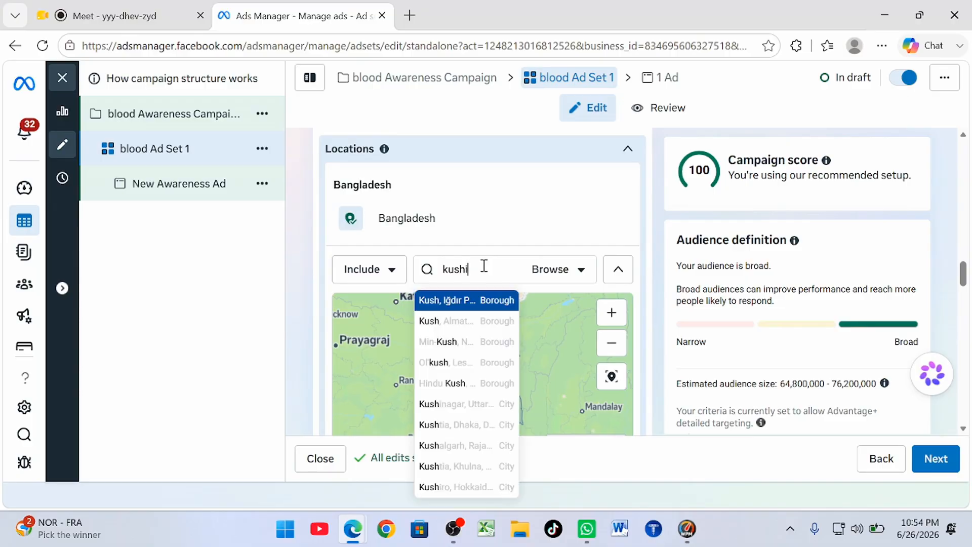
key("BackSpace")
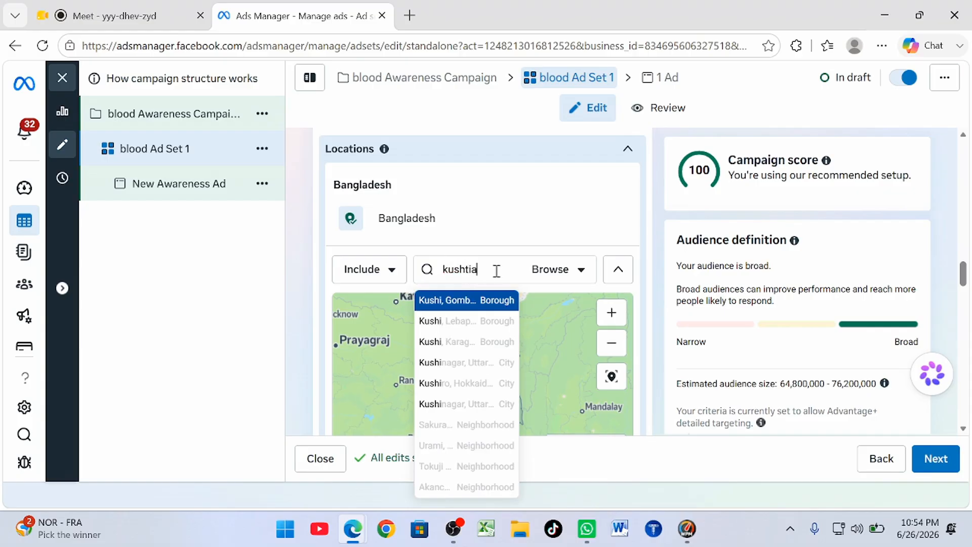
type("jom")
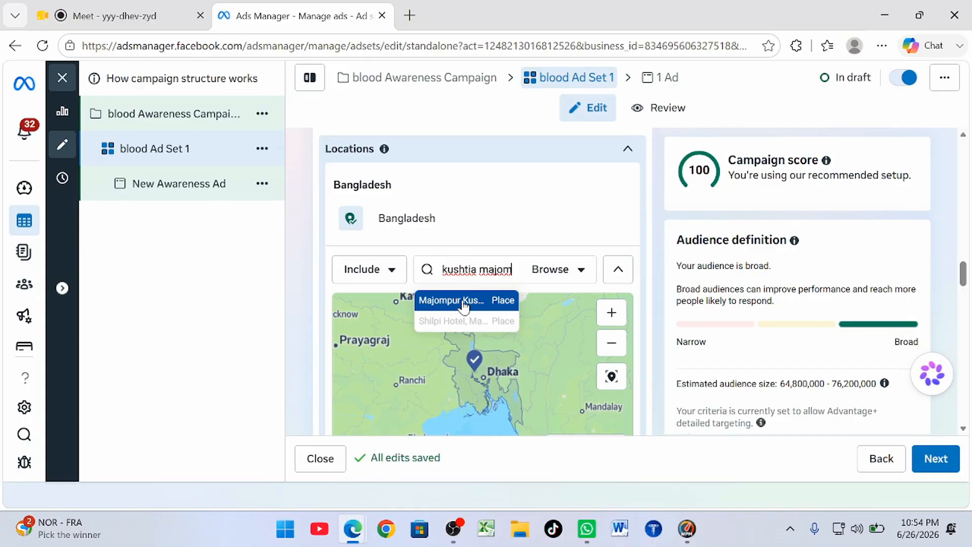
left_click(463, 302)
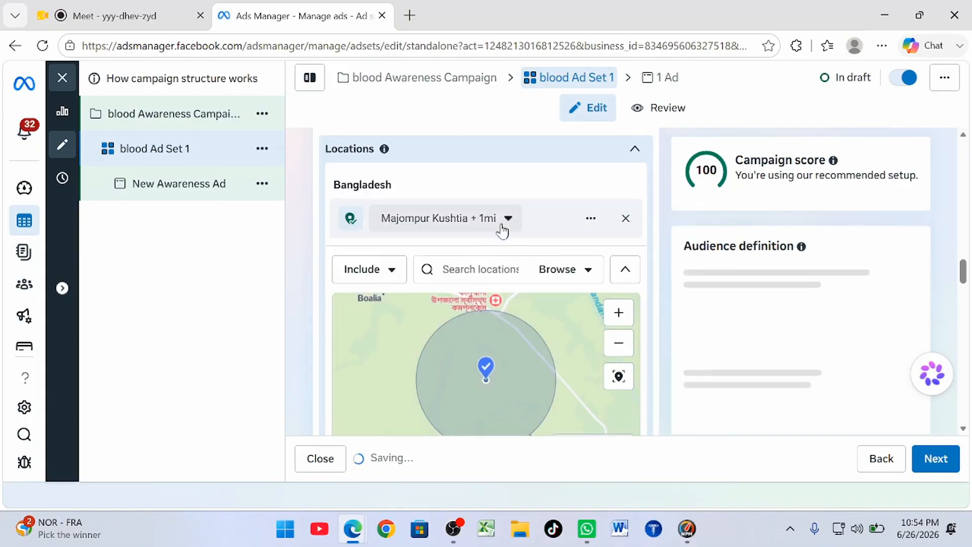
Set the Majompur Kushtia targeting radius to 10 mi.
left_click(498, 220)
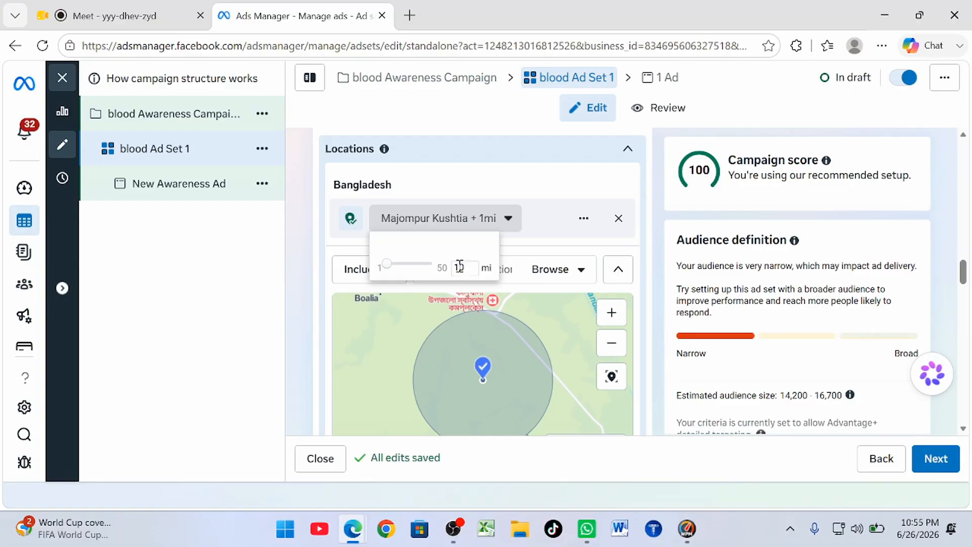
type("0")
key("Return")
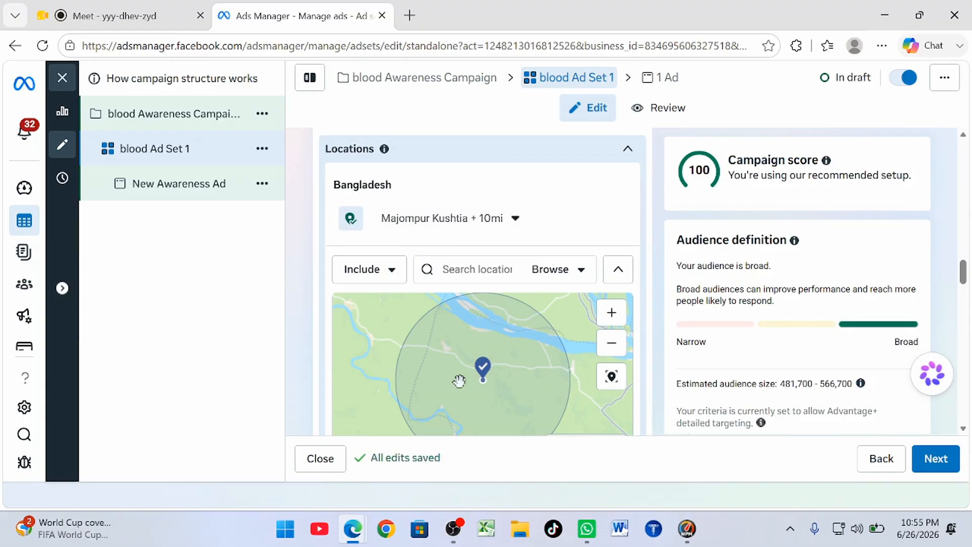
scroll(668, 340, "down", 1)
scroll(668, 339, "up", 1)
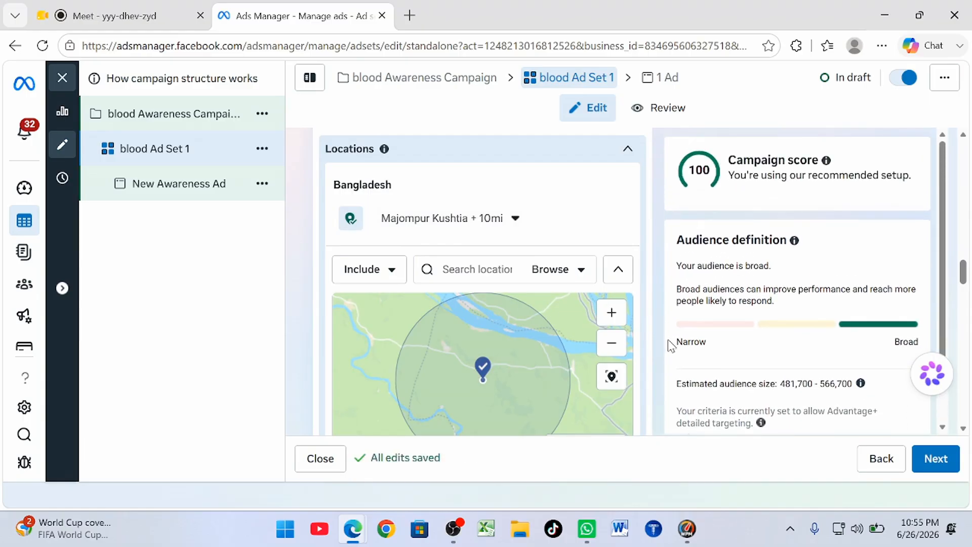
scroll(645, 227, "down", 1)
scroll(393, 178, "up", 1)
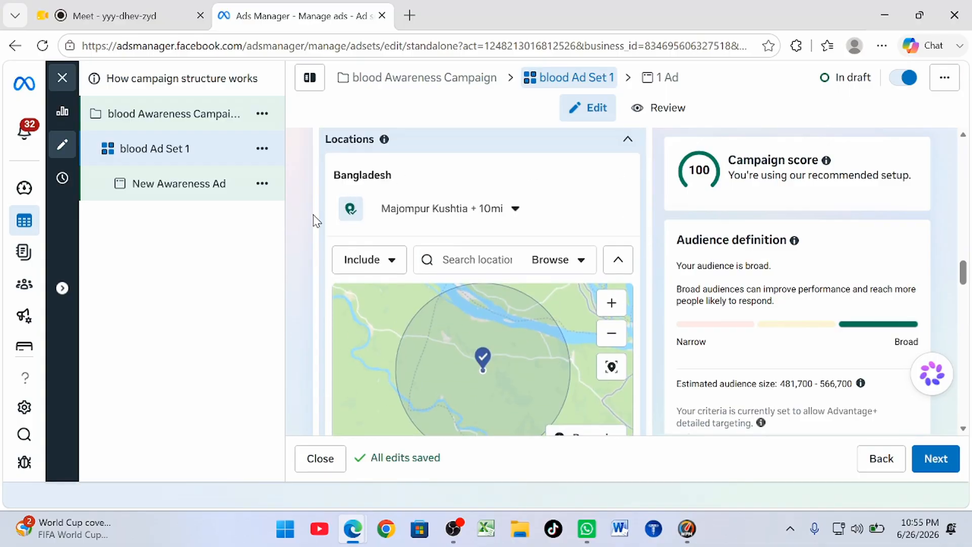
Switch location targeting to Exclude and exclude Dhaka, Dhaka Division.
left_click(386, 270)
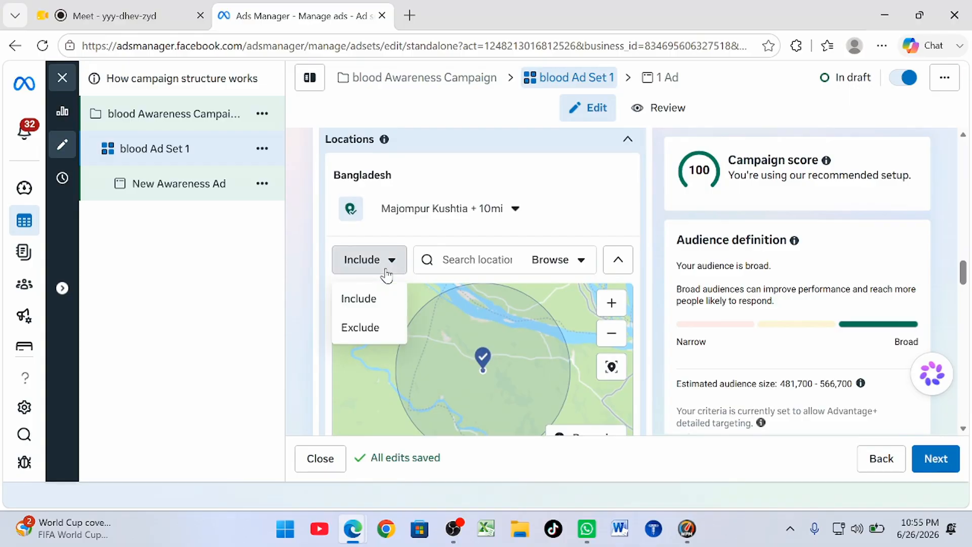
left_click(362, 328)
type("dhaka")
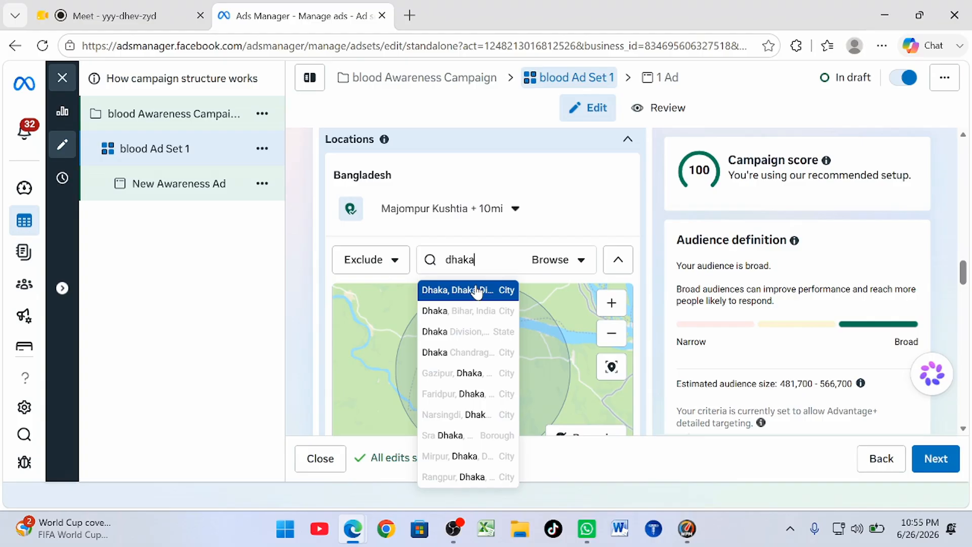
left_click(476, 291)
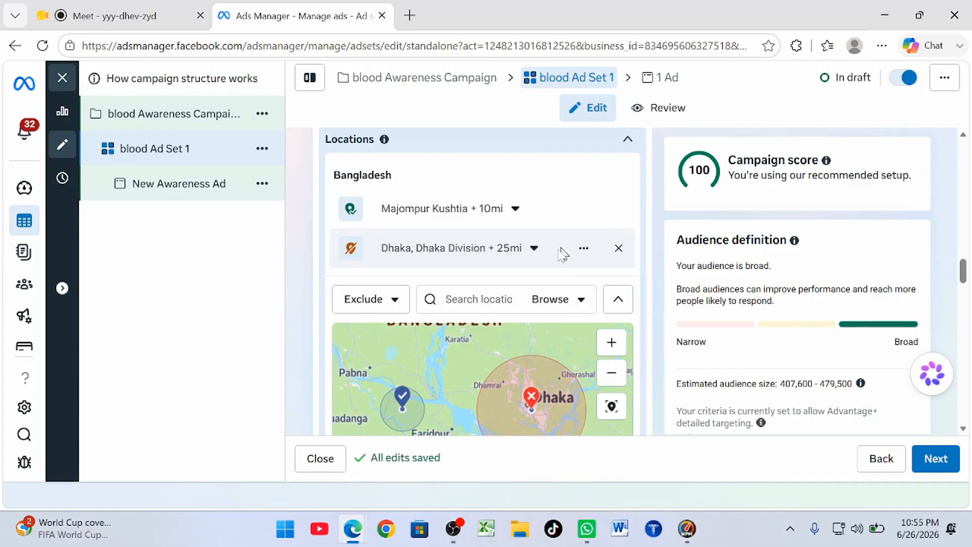
Widen the Dhaka exclusion radius to 35 mi, then remove the Dhaka entry.
left_click(534, 248)
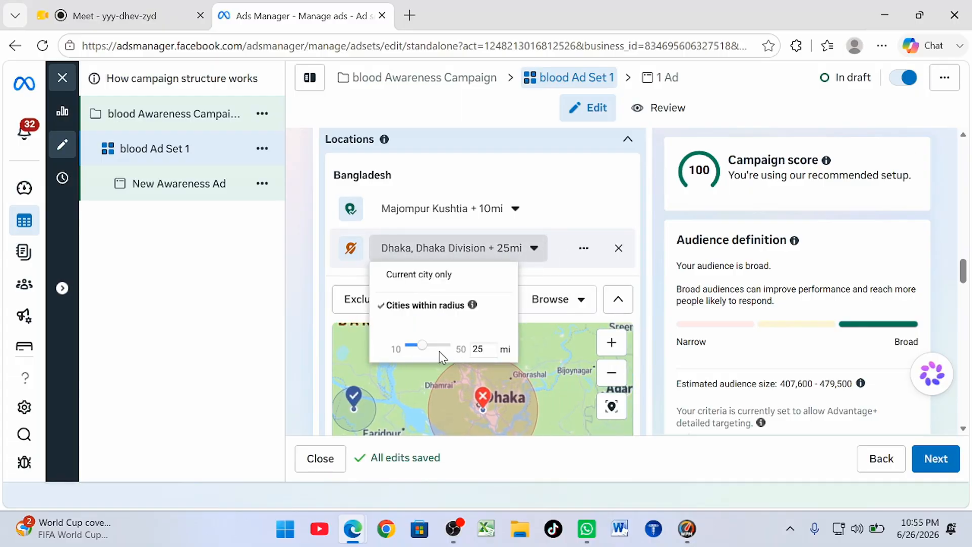
mouse_move(423, 350)
left_mouse_down()
mouse_move(455, 350)
mouse_move(415, 350)
mouse_move(440, 359)
left_mouse_up()
left_click(633, 236)
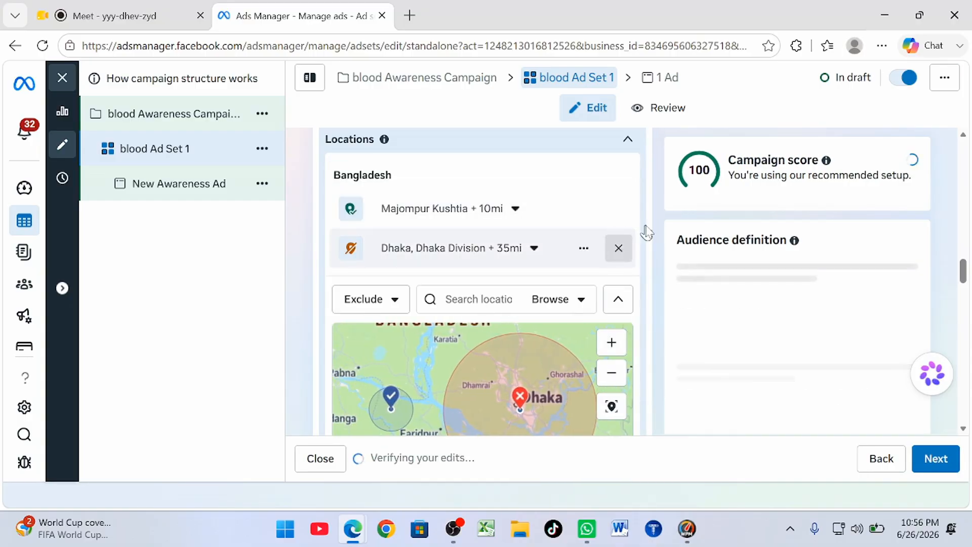
left_click(626, 246)
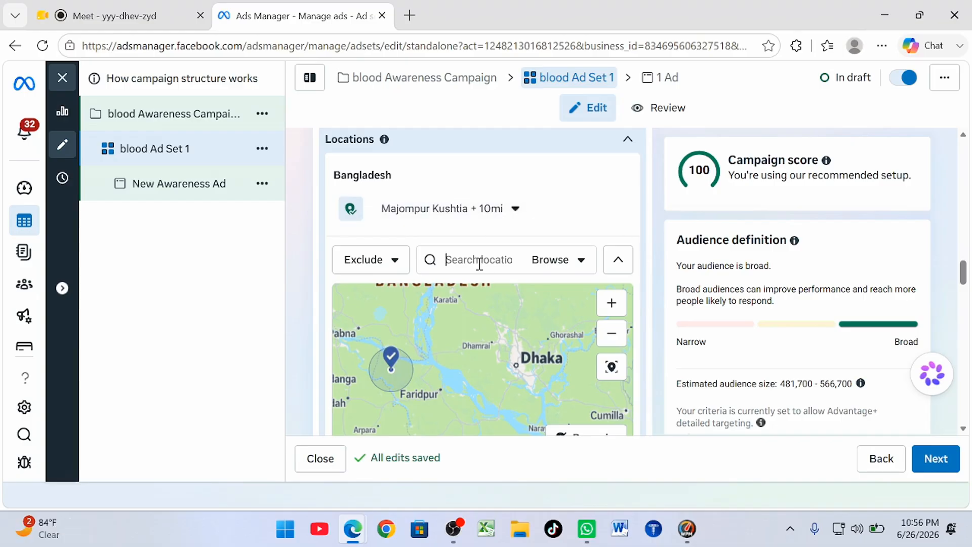
Exclude Khulna, switch the dropdown back to Include, and remove the Khulna row.
type("khulna")
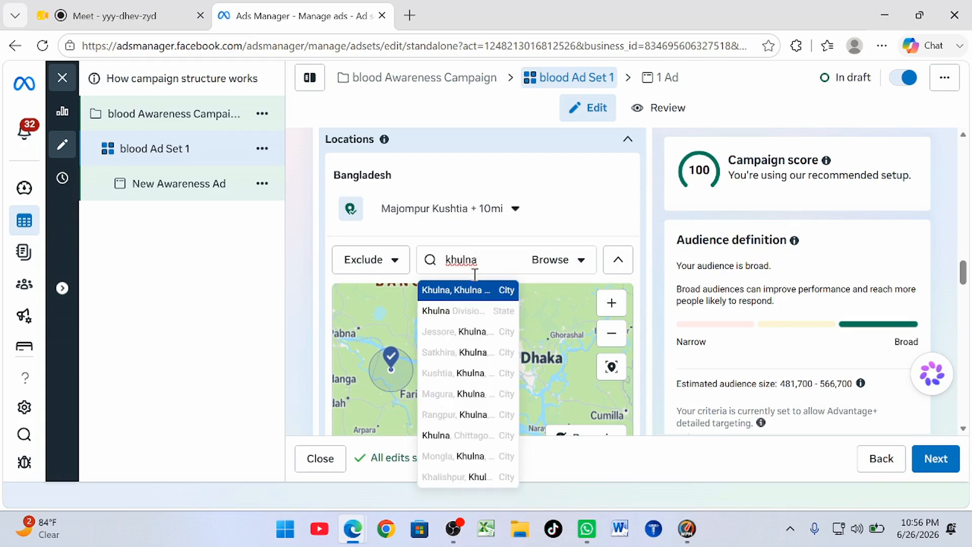
left_click(488, 299)
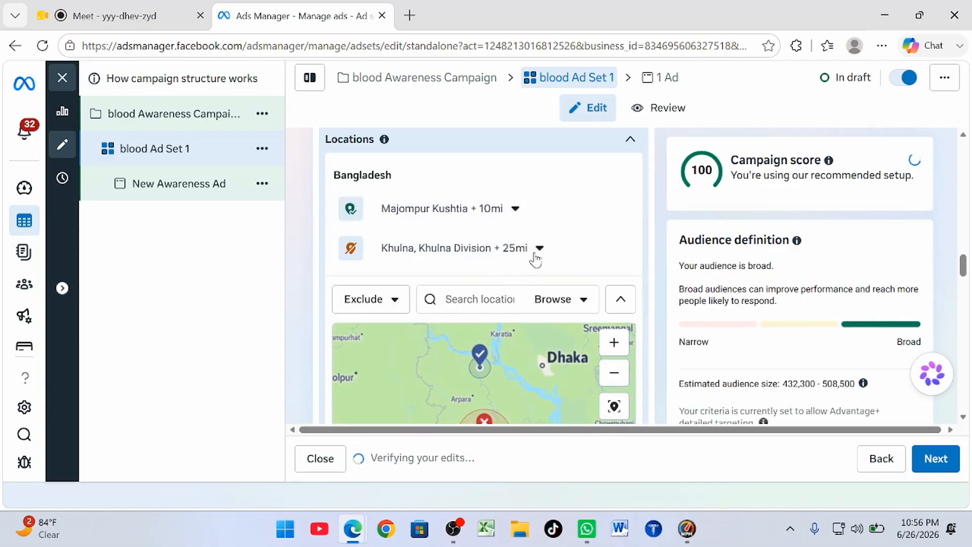
left_click(390, 305)
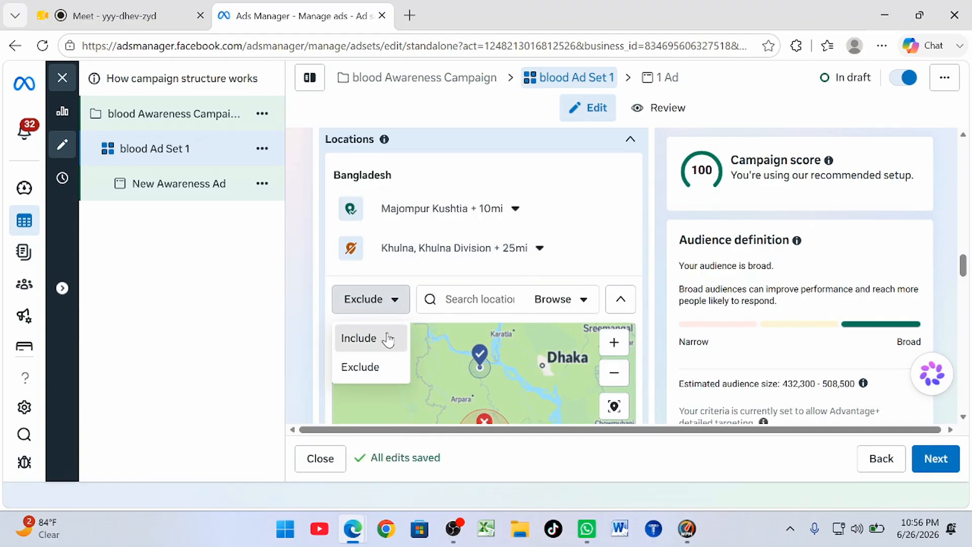
left_click(388, 336)
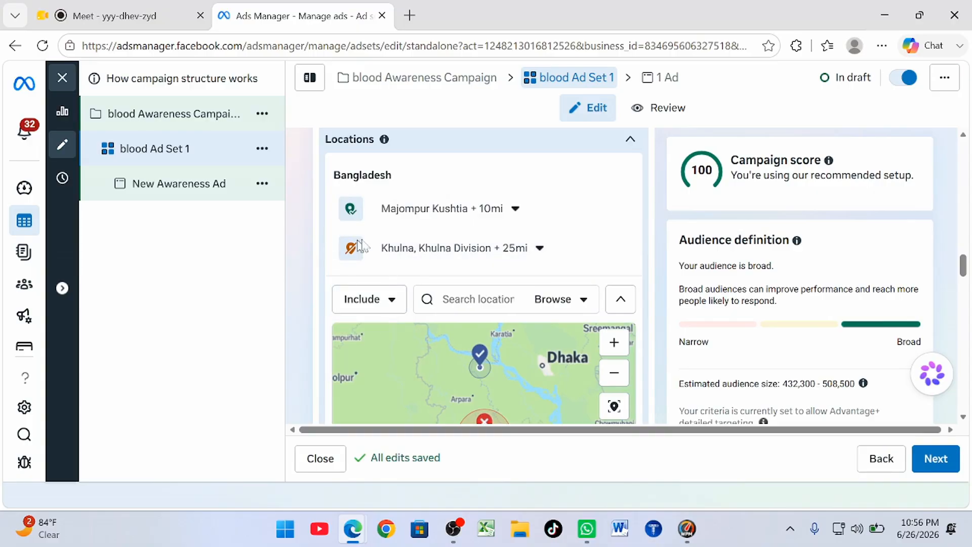
left_click(620, 248)
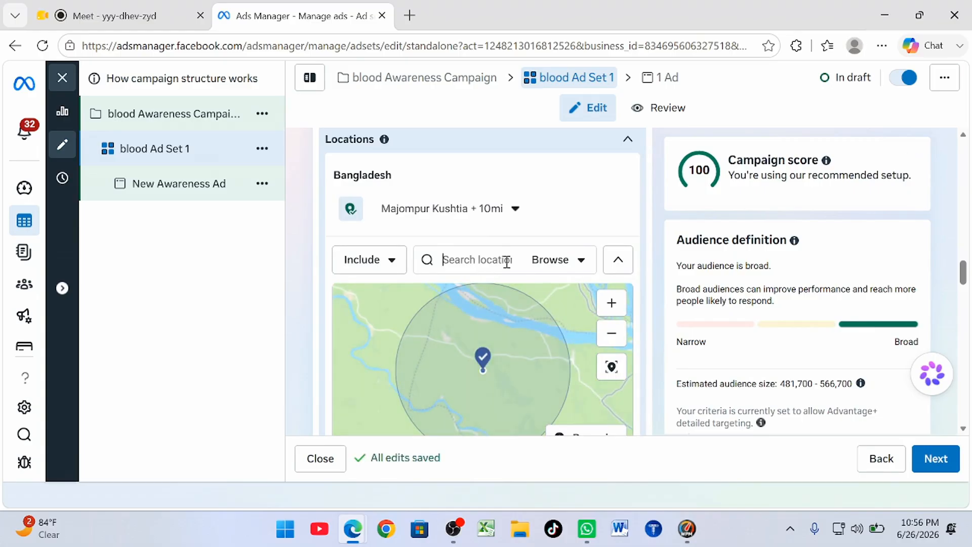
Search locations for 'kh' again, clearing the mistyped 'khjul'.
type("khjul")
key("ctrl+a")
type("kh")
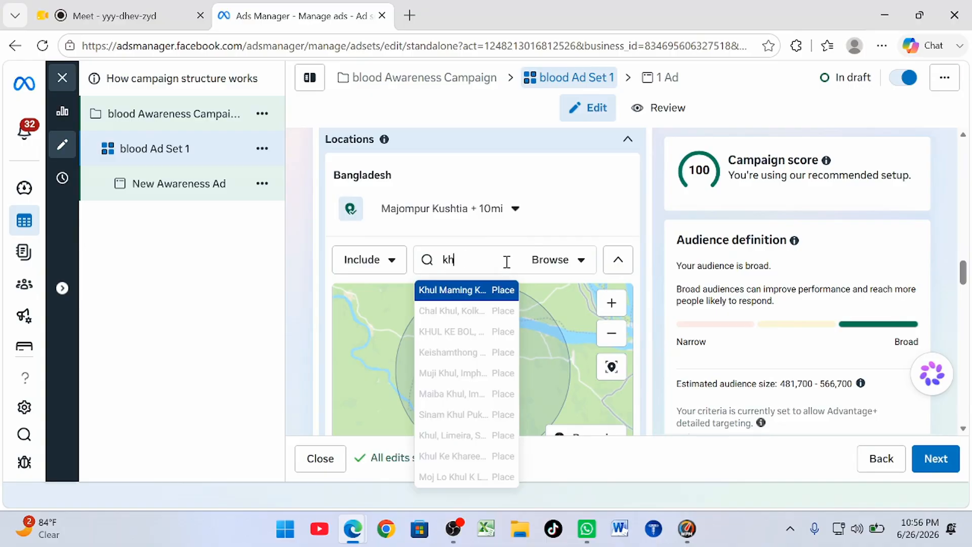
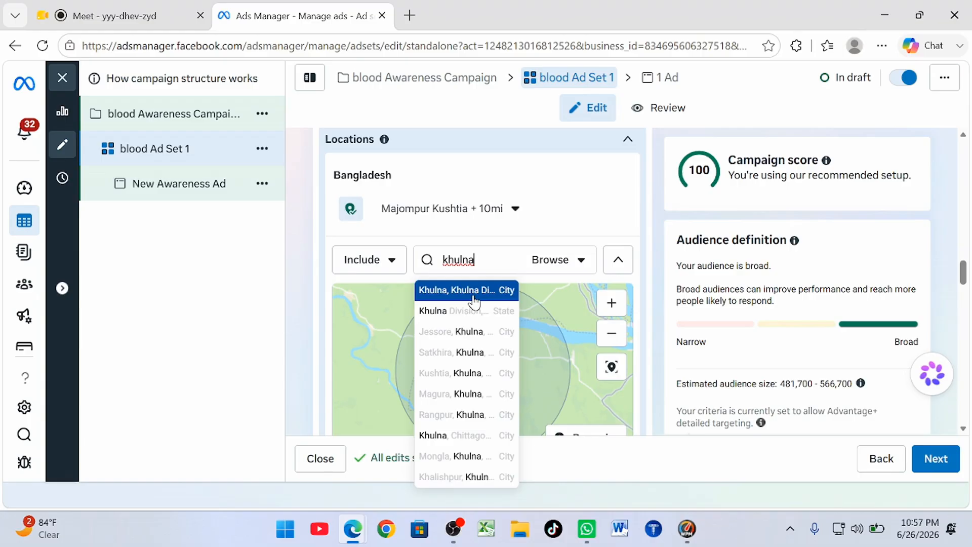
Add Khulna with a 30 mi radius, then remove it from the targeted locations.
left_click(474, 301)
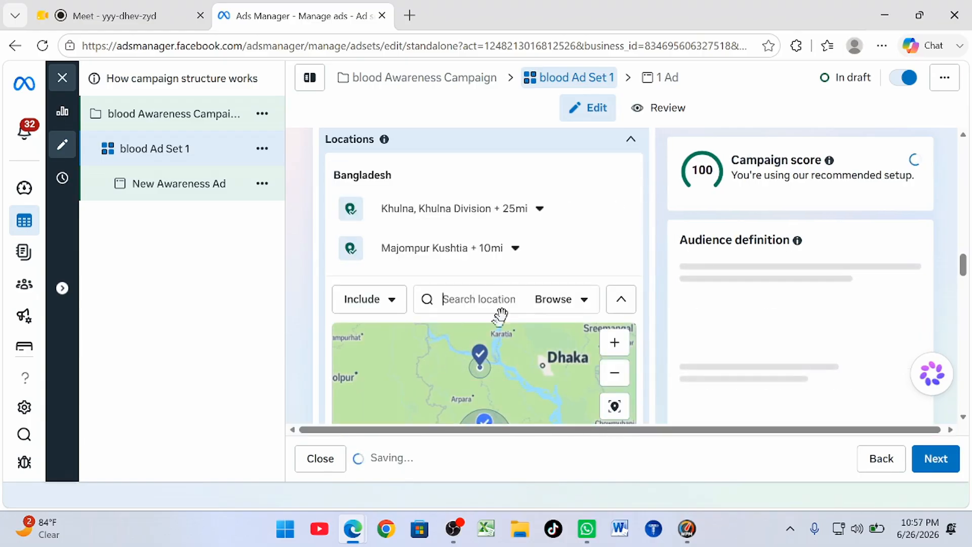
left_click(475, 217)
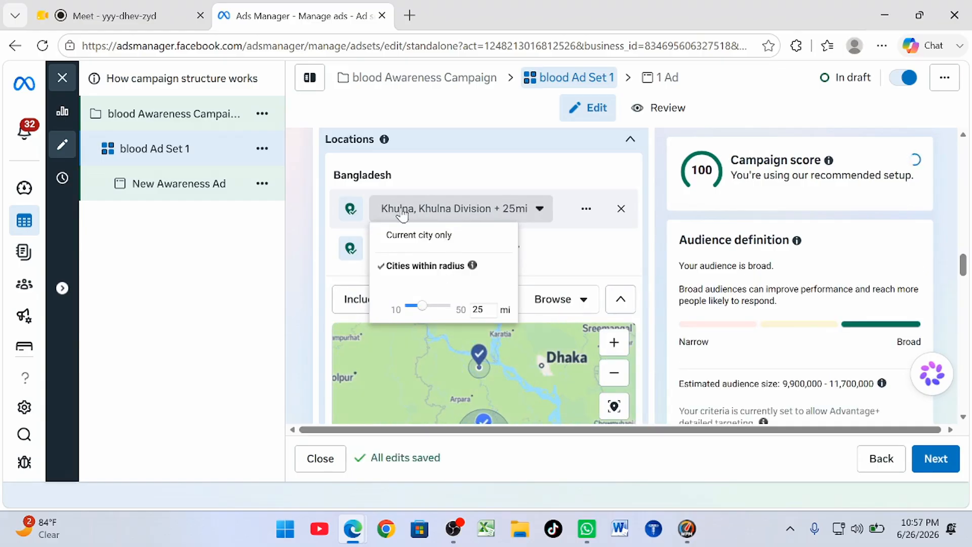
left_click_drag(491, 311, 475, 326)
left_click(459, 354)
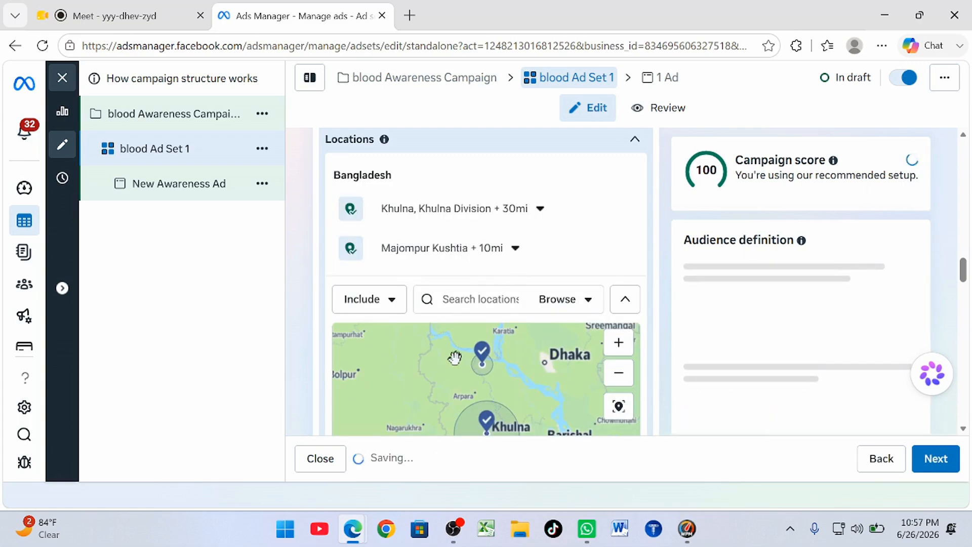
left_click(455, 304)
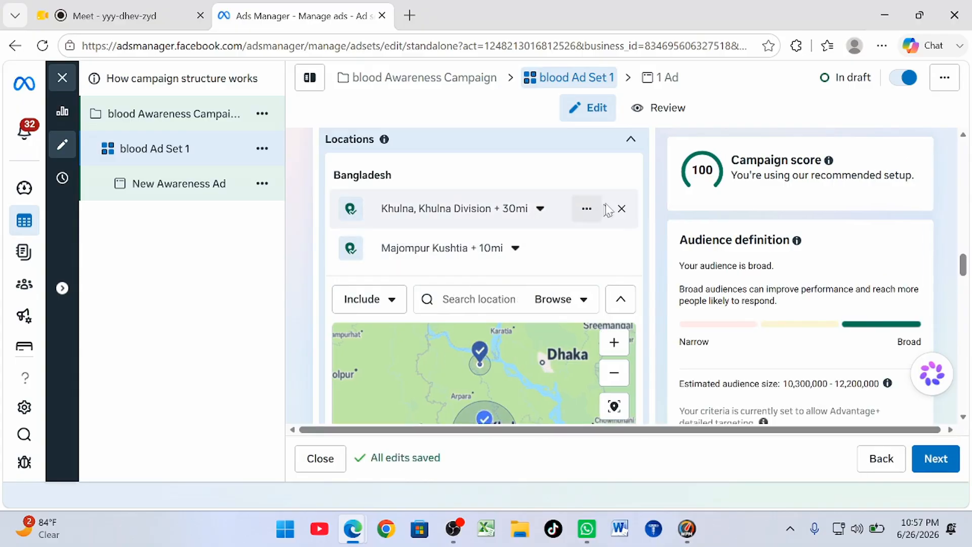
left_click(637, 206)
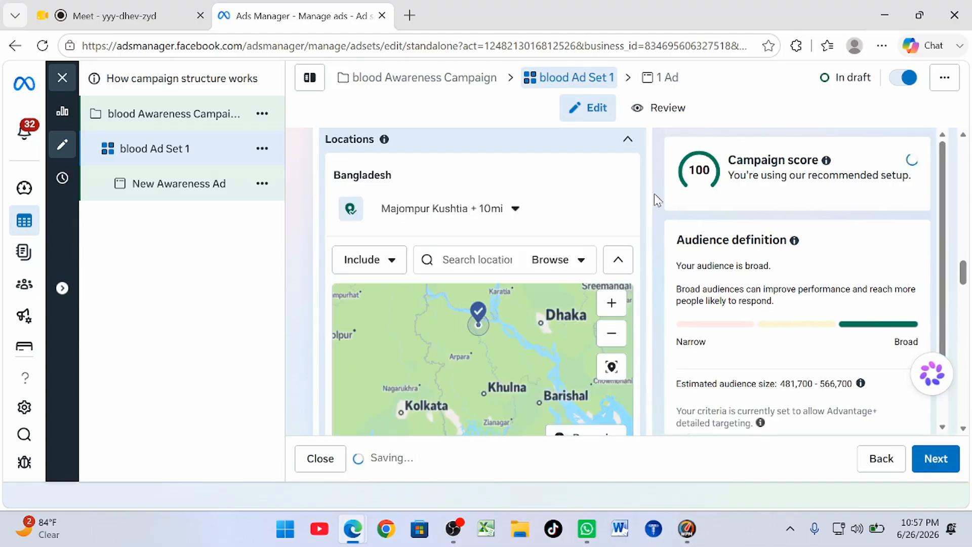
In a new tab, open facebook.com and pick the recent search UA Collection 2.0.
left_click(411, 16)
type("gf")
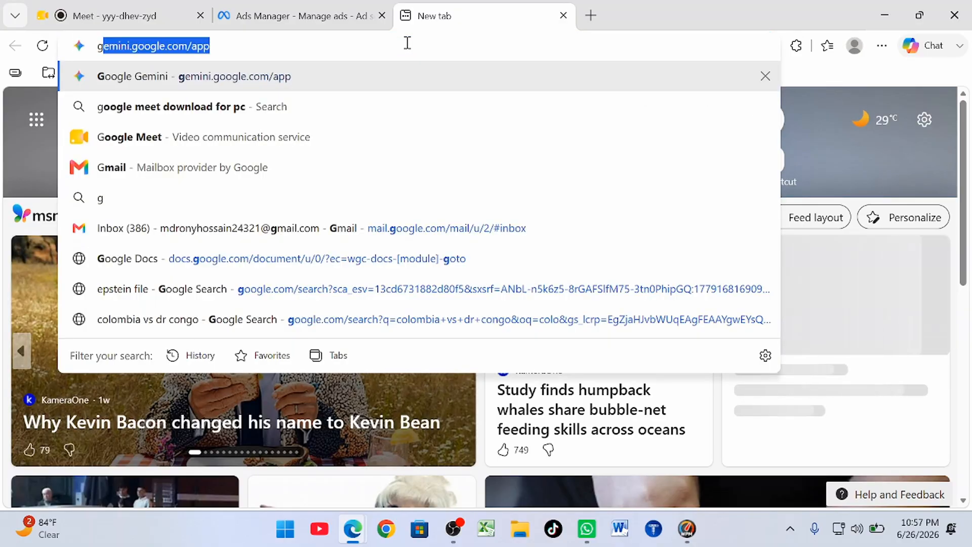
type("f")
key("Return")
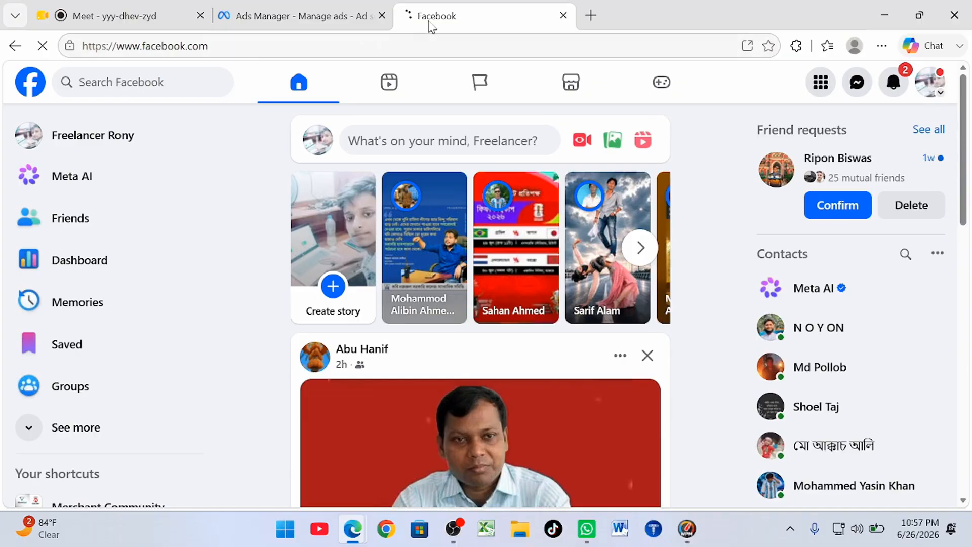
scroll(104, 264, "down", 4)
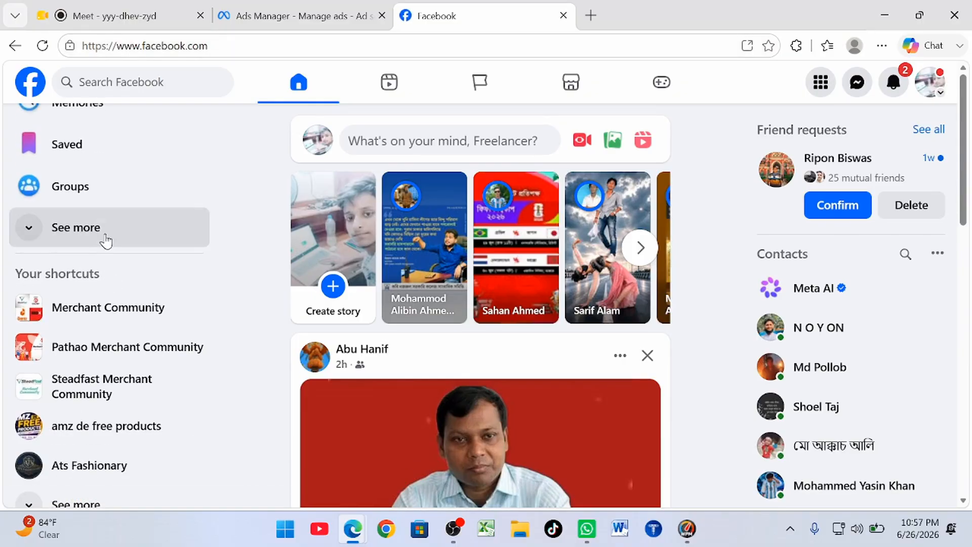
left_click(106, 240)
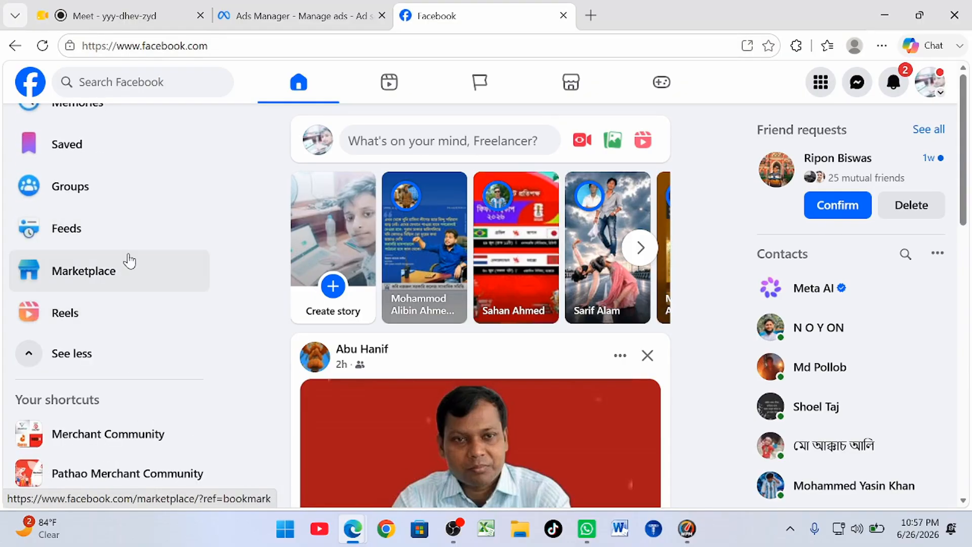
scroll(131, 260, "up", 4)
left_click(174, 94)
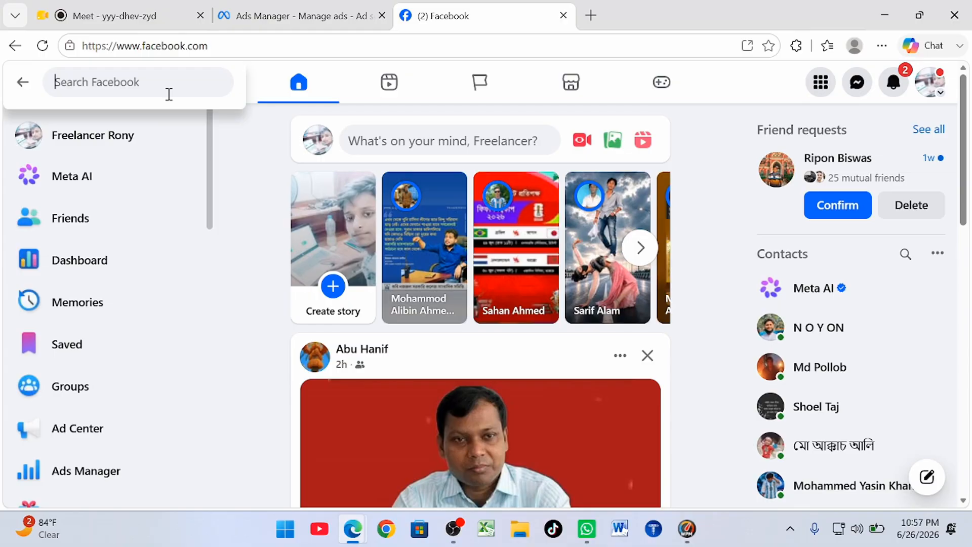
scroll(97, 298, "down", 1)
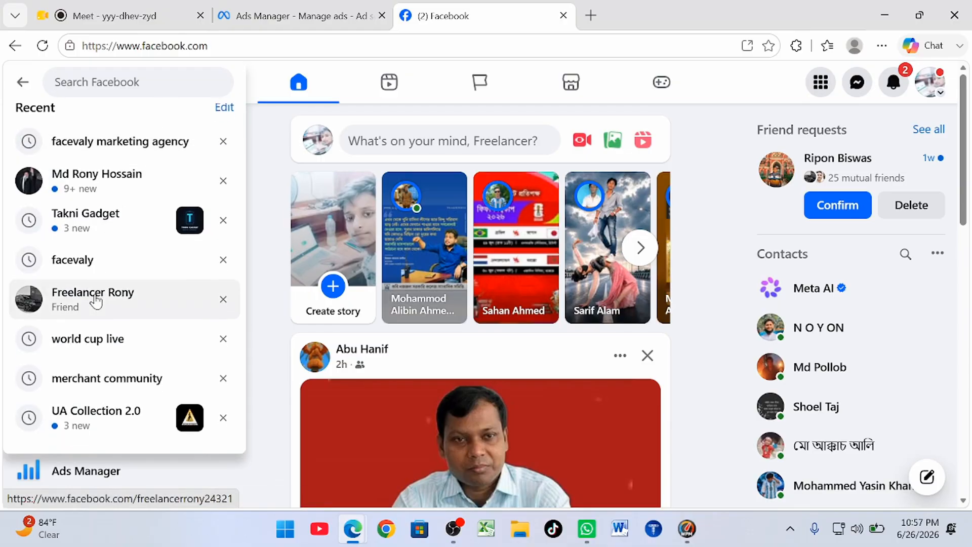
left_click(97, 442)
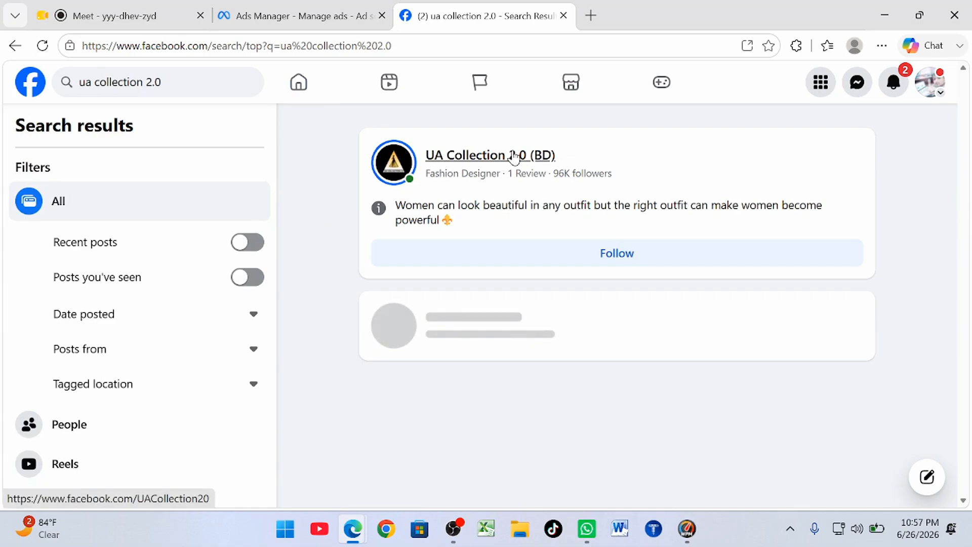
Open the UA Collection 2.0 (BD) page, scroll its posts and play a video post.
left_click(514, 155)
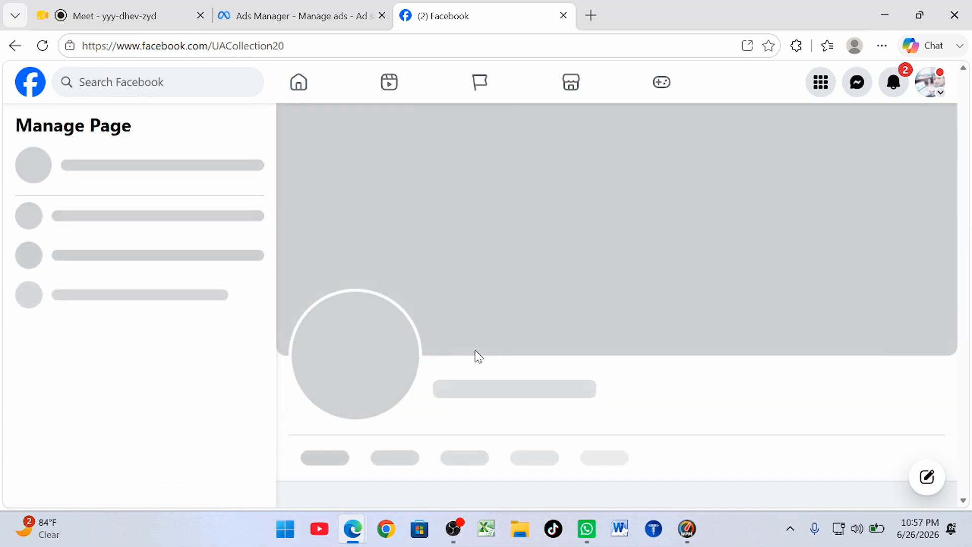
scroll(687, 374, "down", 8)
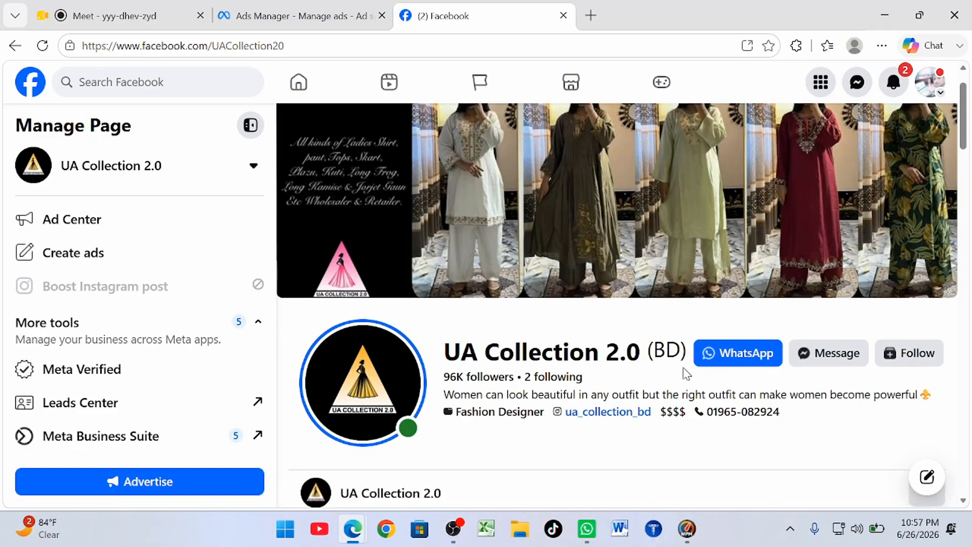
scroll(656, 348, "down", 10)
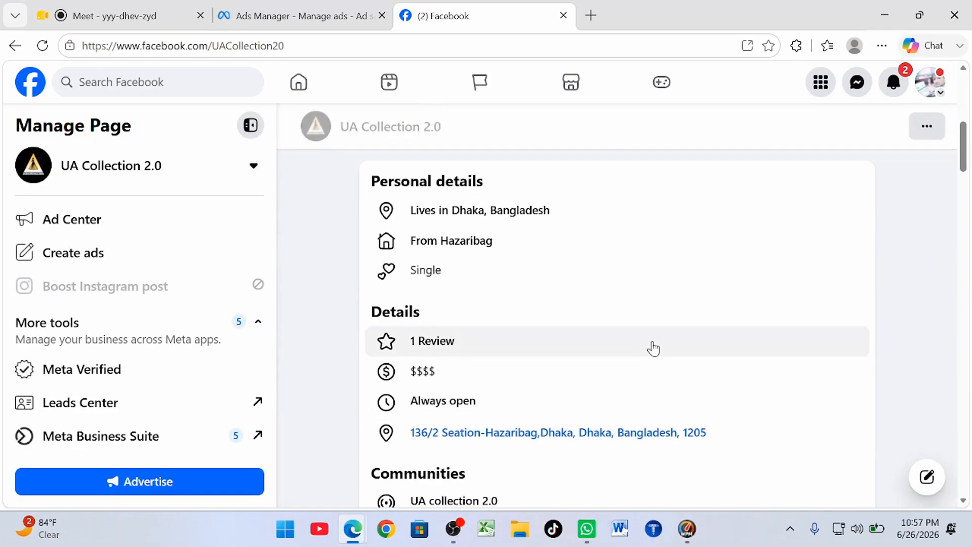
scroll(758, 325, "down", 10)
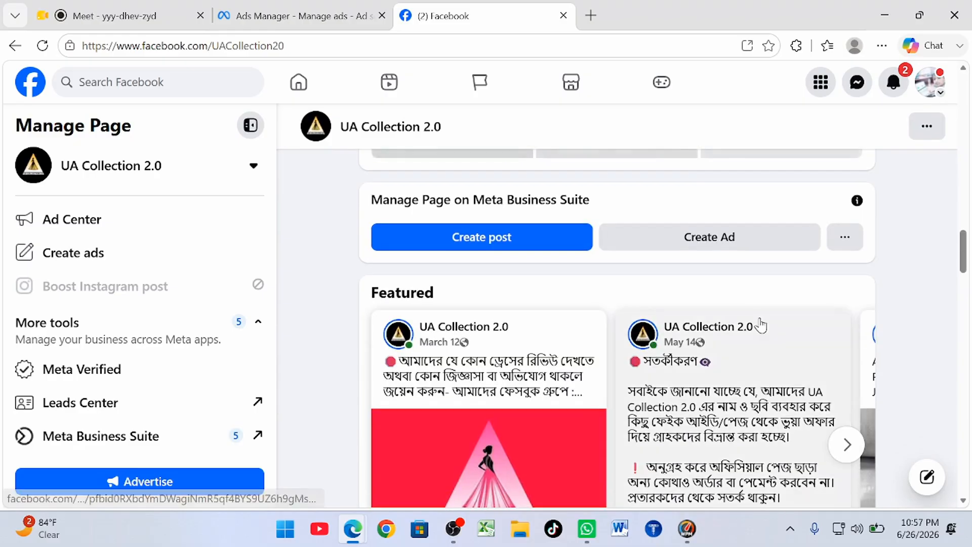
scroll(761, 324, "down", 3)
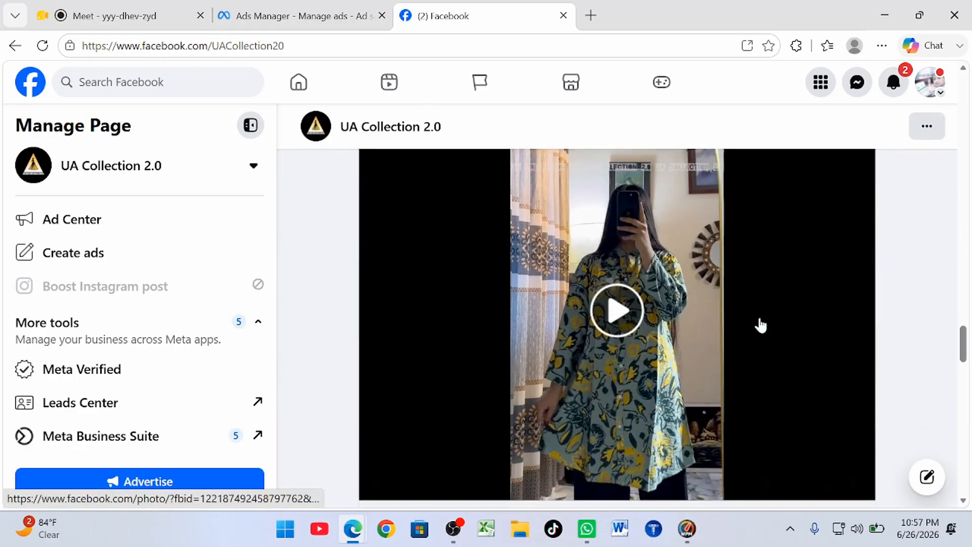
left_click(616, 265)
Browse further through the page's posts, then return to the Ads Manager ad set editor.
scroll(609, 287, "up", 2)
scroll(607, 287, "up", 2)
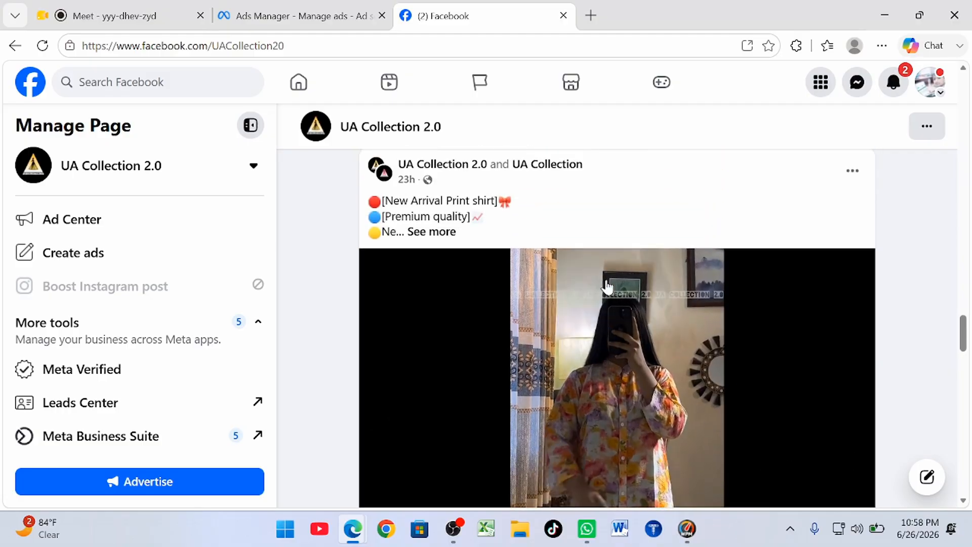
scroll(582, 242, "down", 20)
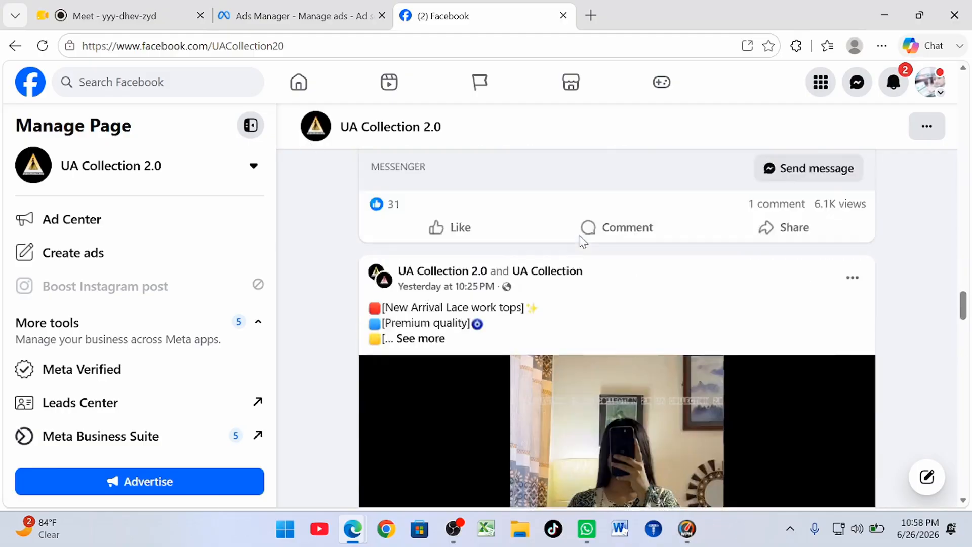
scroll(605, 350, "down", 15)
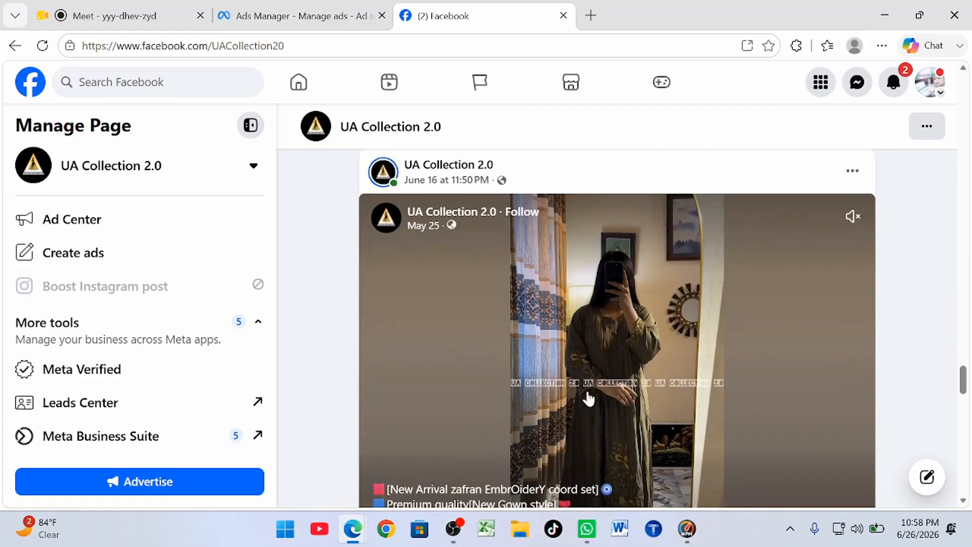
scroll(587, 390, "up", 2)
scroll(588, 391, "down", 7)
scroll(587, 391, "down", 6)
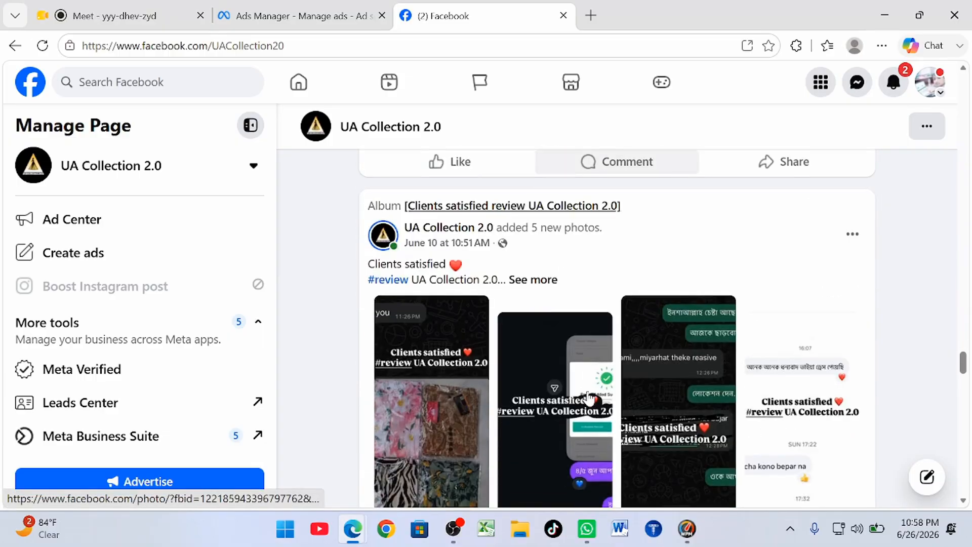
scroll(588, 391, "down", 6)
scroll(588, 391, "down", 15)
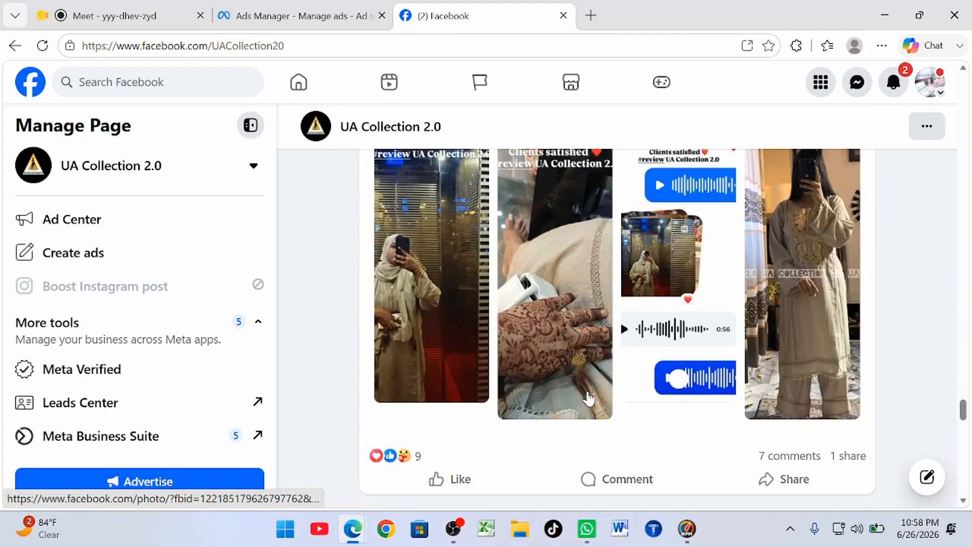
scroll(588, 395, "down", 15)
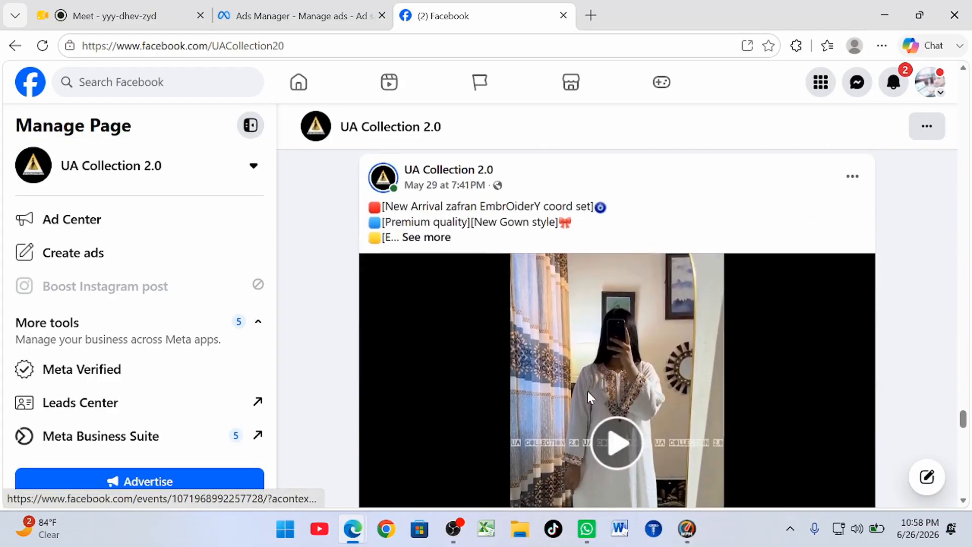
scroll(588, 395, "down", 5)
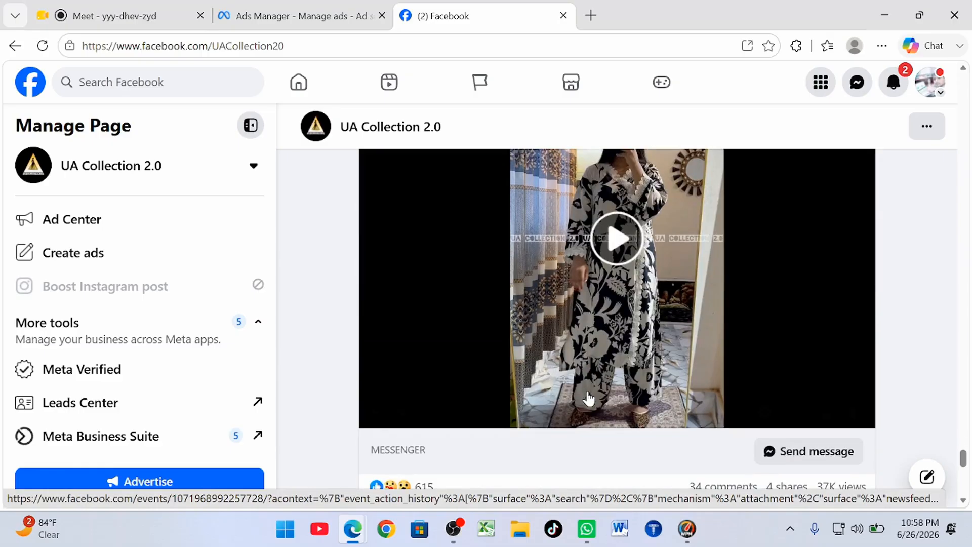
scroll(630, 348, "down", 3)
scroll(631, 348, "down", 2)
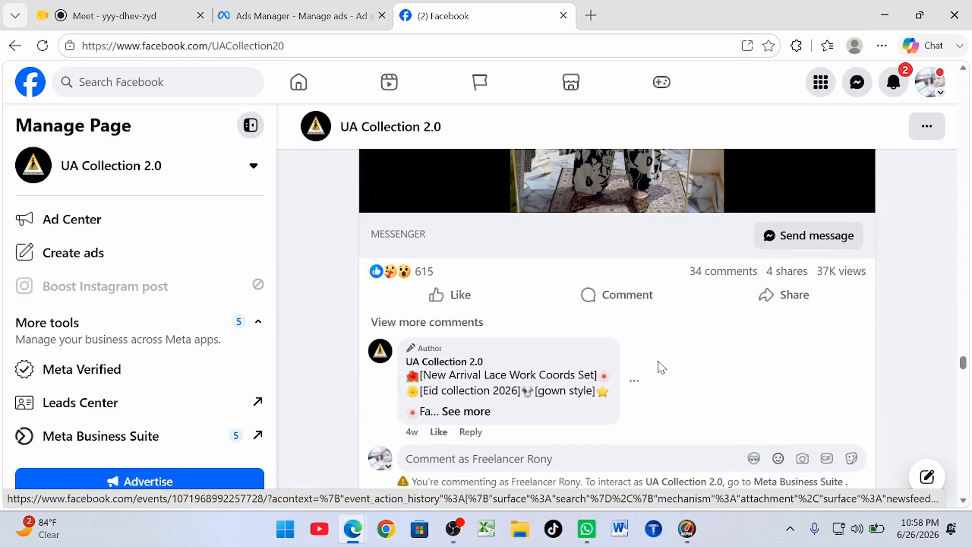
scroll(661, 367, "down", 5)
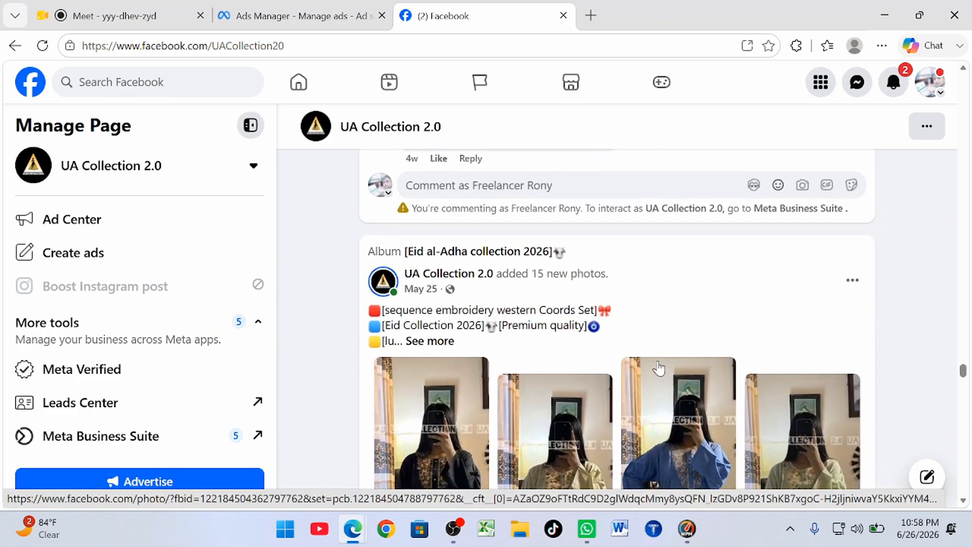
scroll(641, 269, "down", 8)
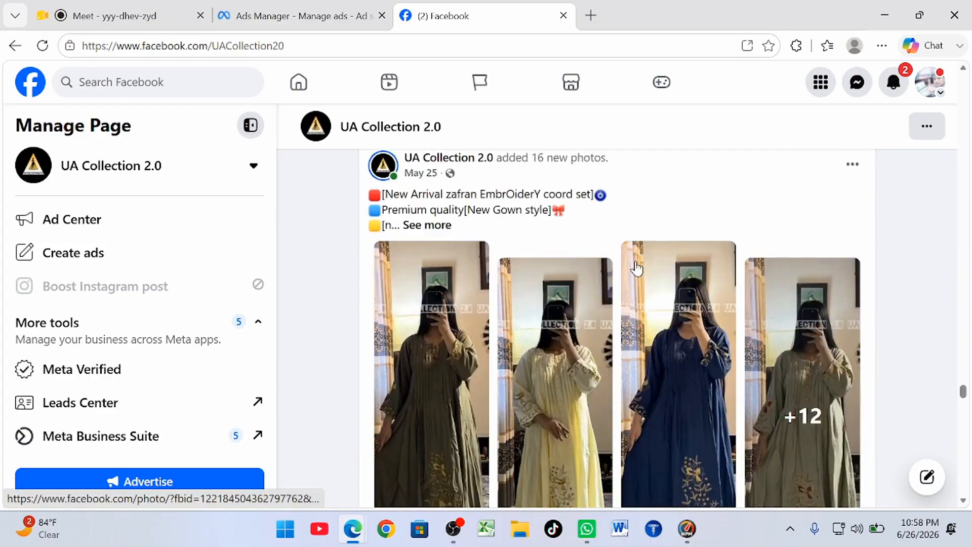
scroll(637, 268, "down", 10)
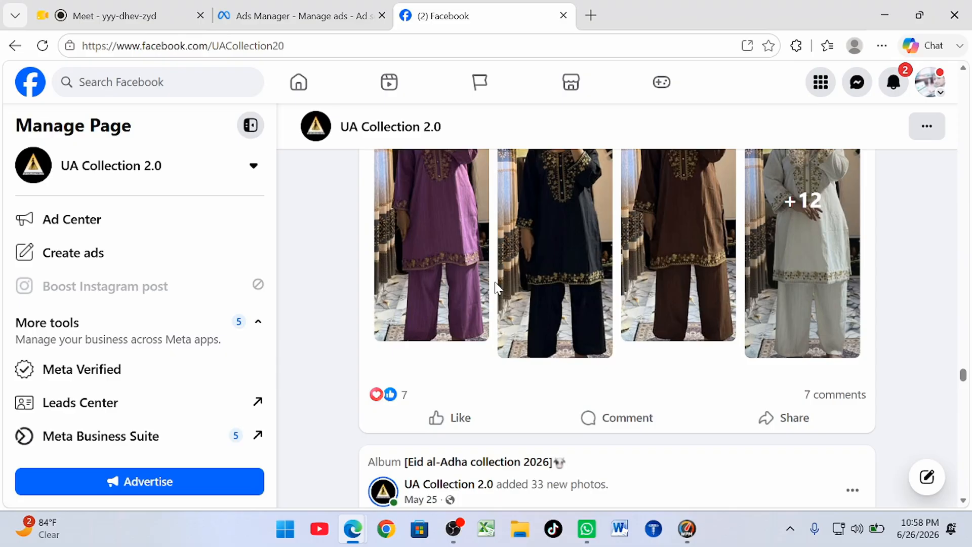
scroll(495, 287, "down", 18)
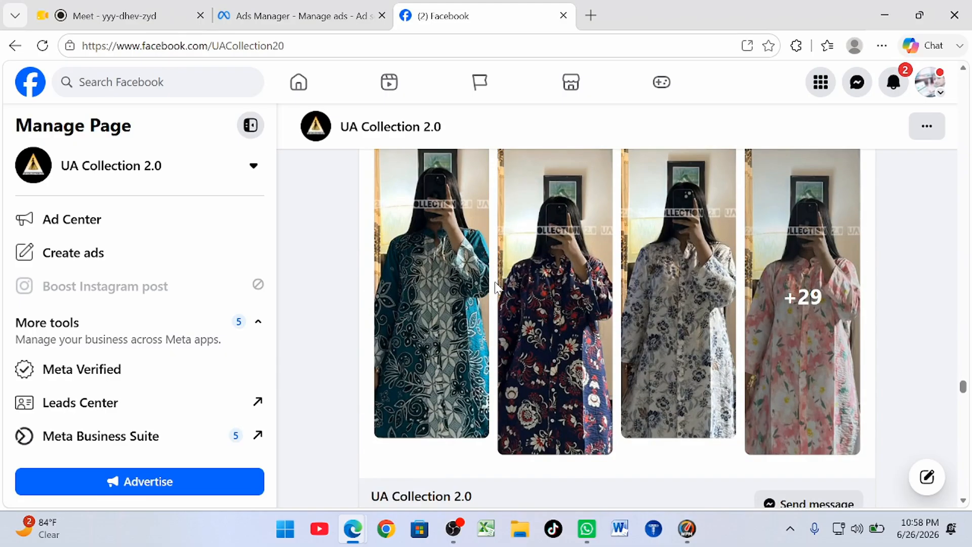
scroll(495, 287, "down", 5)
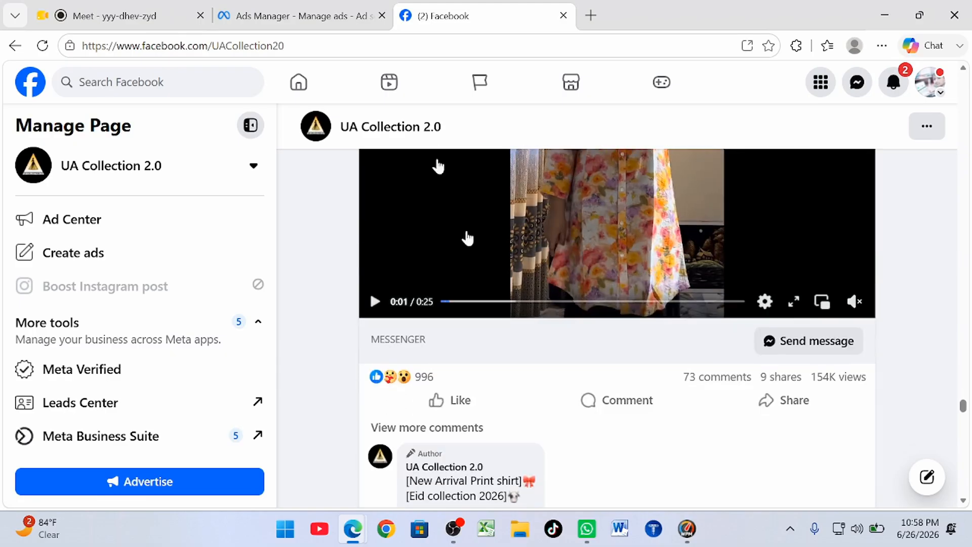
left_click(337, 9)
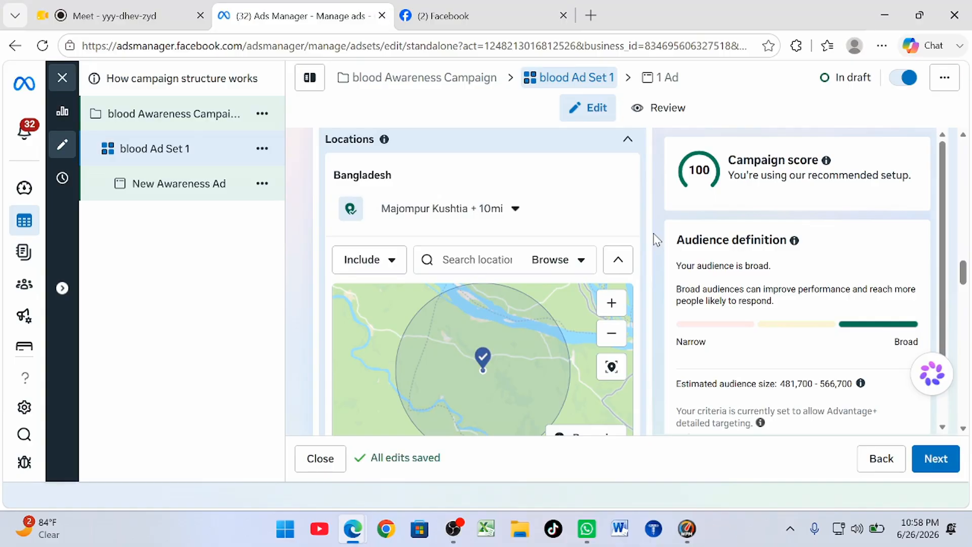
Collapse the location map and set the age range to 18–40.
left_click(628, 139)
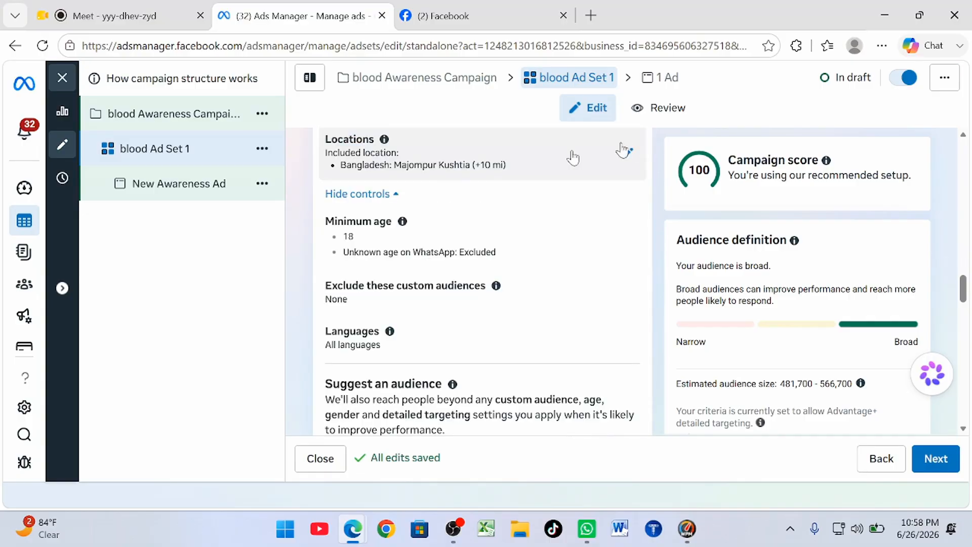
scroll(509, 225, "up", 3)
scroll(509, 224, "down", 4)
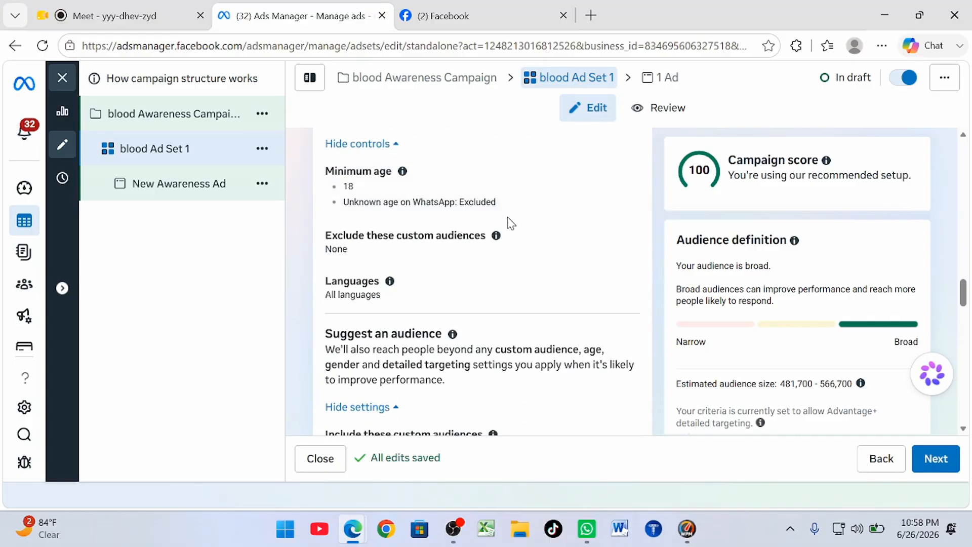
scroll(509, 224, "down", 5)
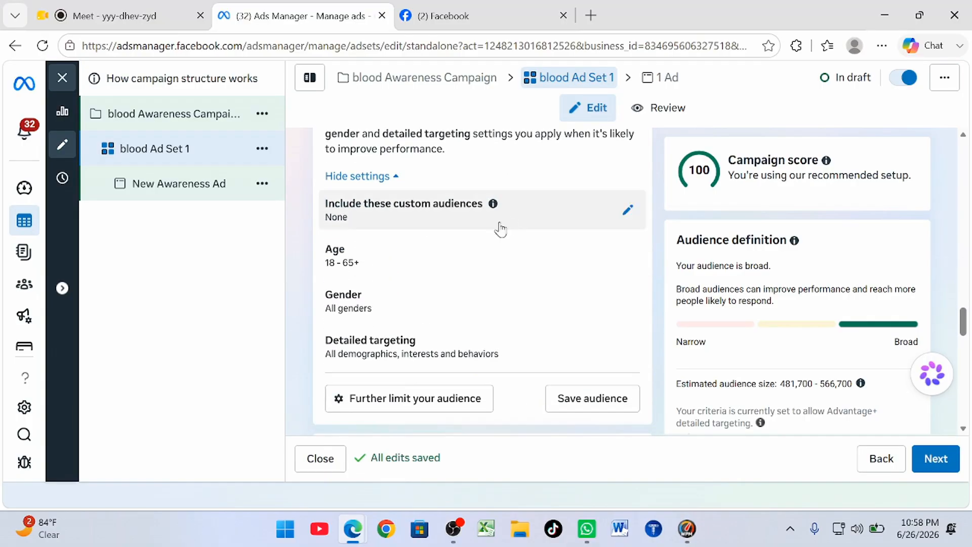
left_click(466, 249)
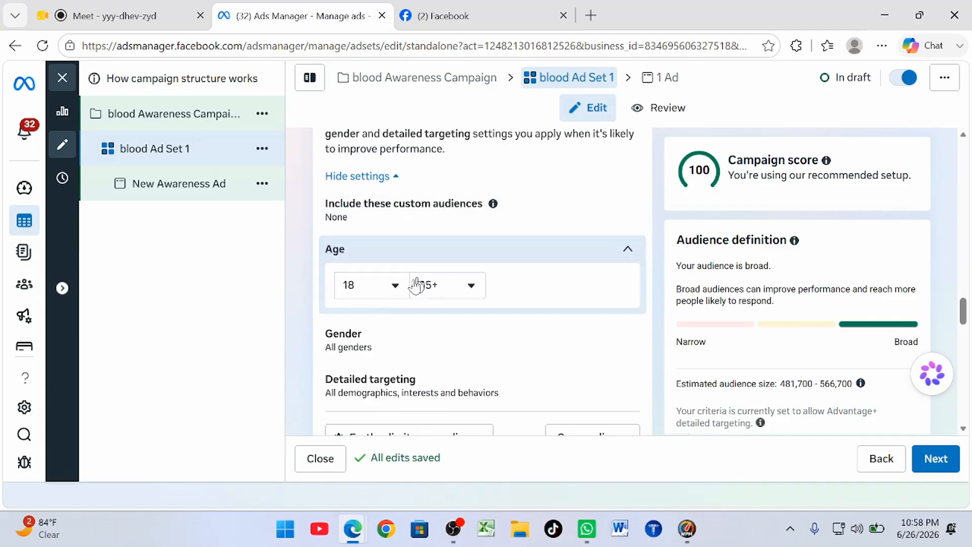
left_click(369, 295)
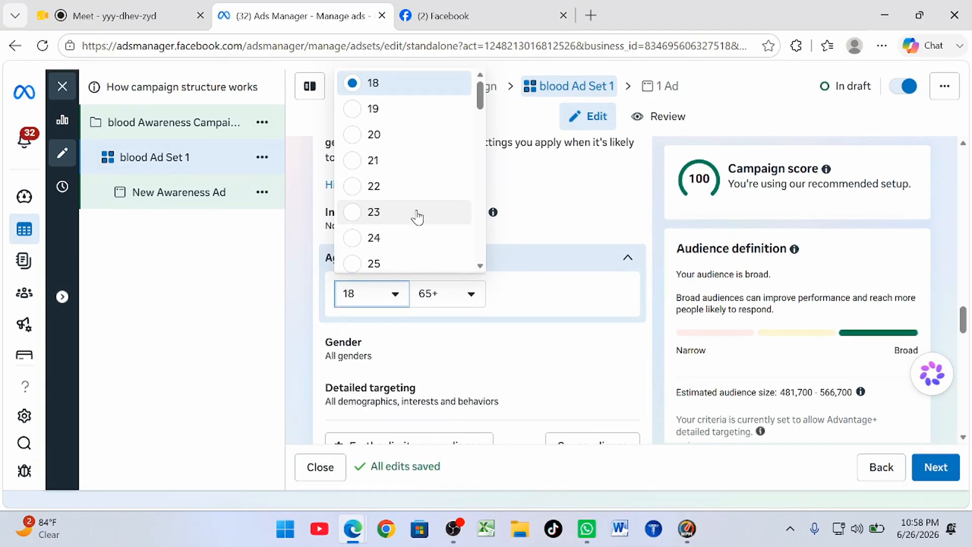
left_click(459, 292)
left_click(465, 287)
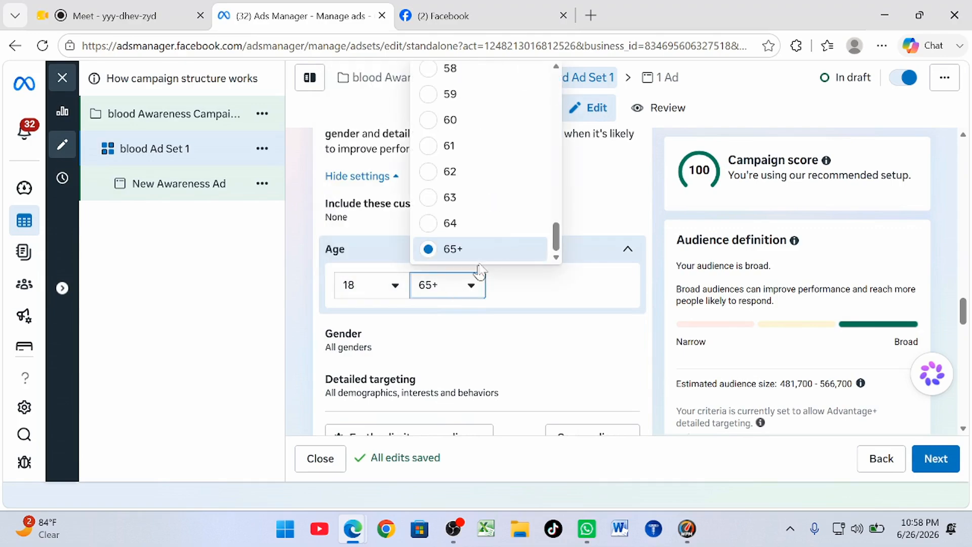
scroll(472, 118, "up", 9)
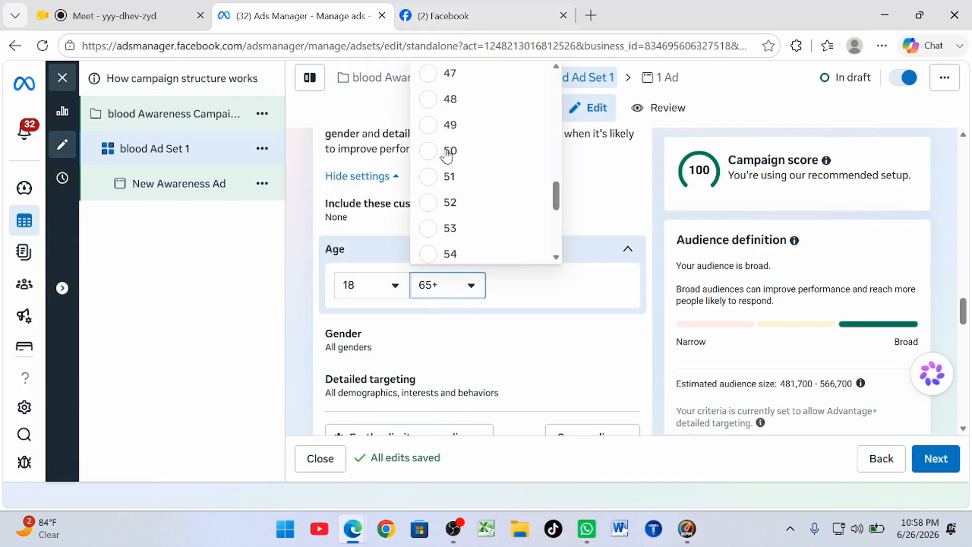
scroll(445, 157, "up", 2)
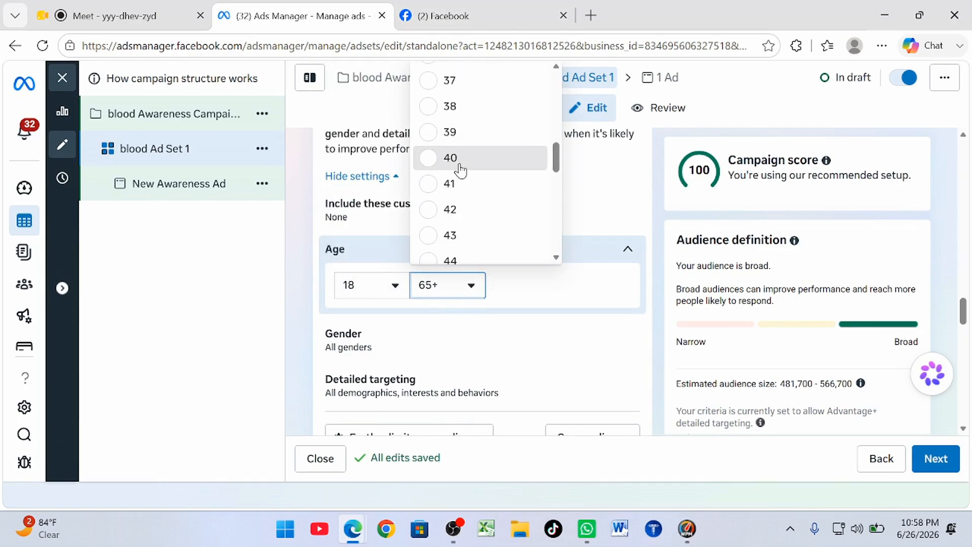
left_click(455, 161)
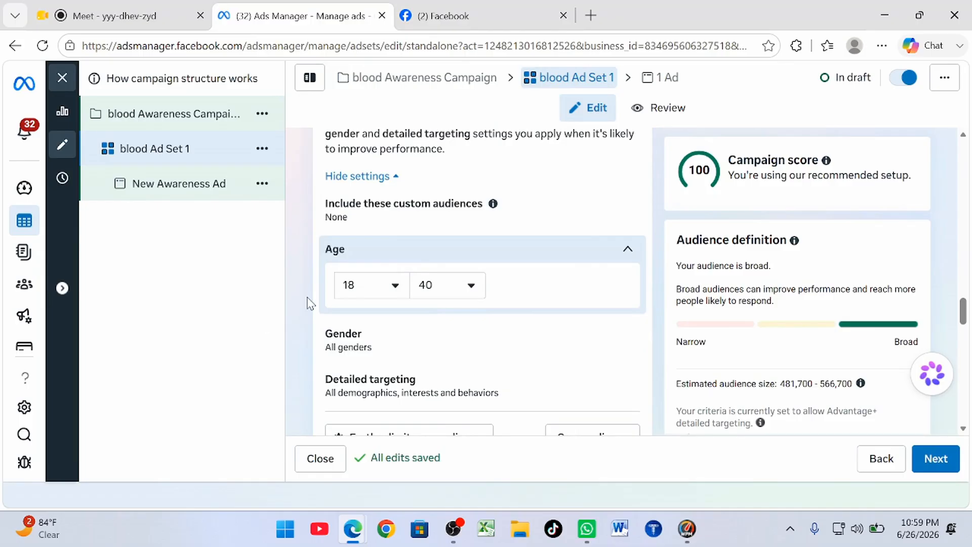
Restrict the gender to Women and open Detailed targeting for editing.
scroll(444, 252, "down", 1)
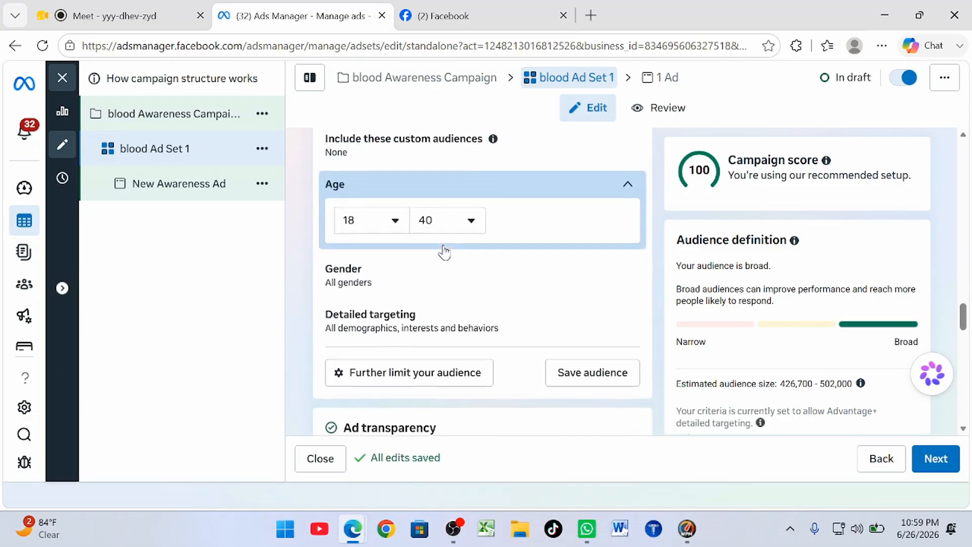
left_click(440, 282)
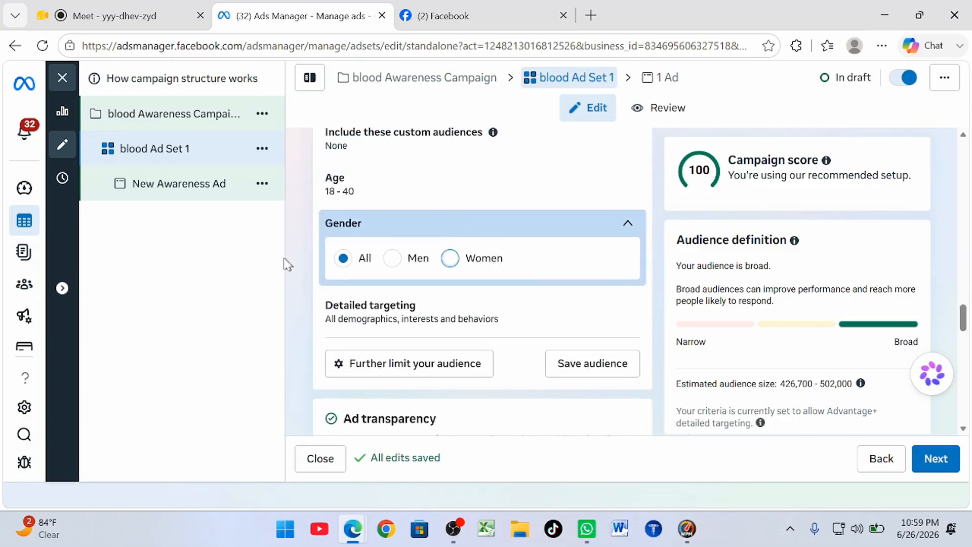
left_click(453, 259)
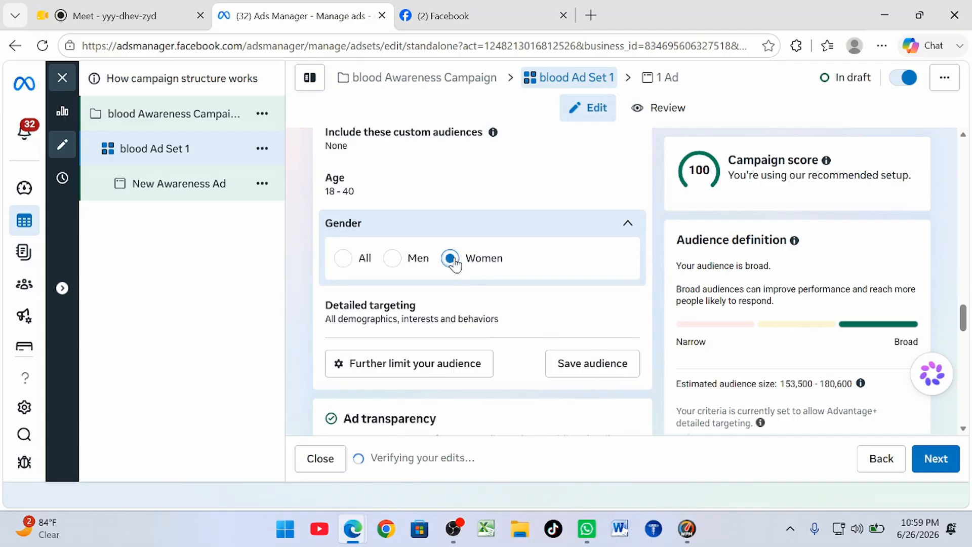
left_click(557, 223)
scroll(312, 307, "down", 1)
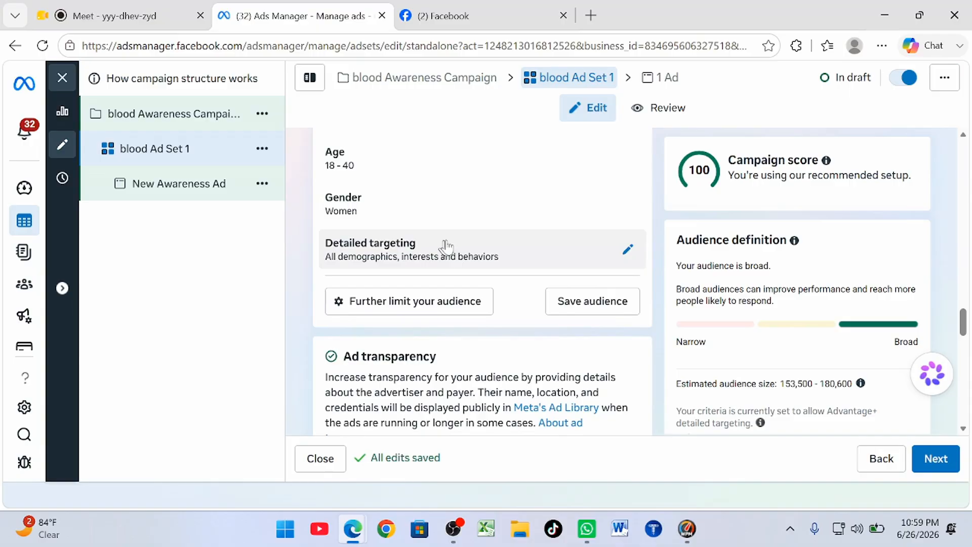
left_click(445, 246)
Search detailed targeting for 'wome' and scroll through the women-related suggestions.
left_click(495, 298)
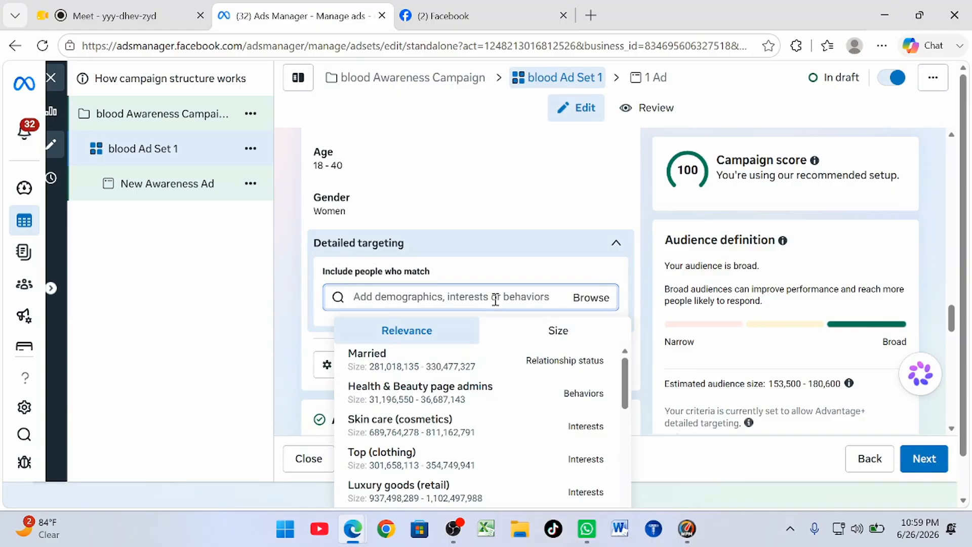
type("wome")
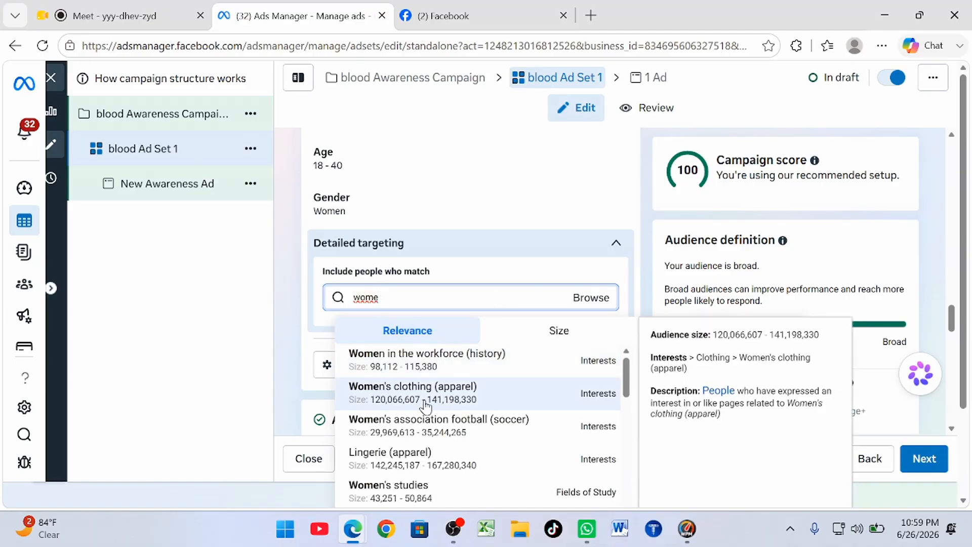
scroll(425, 405, "down", 2)
scroll(436, 395, "up", 2)
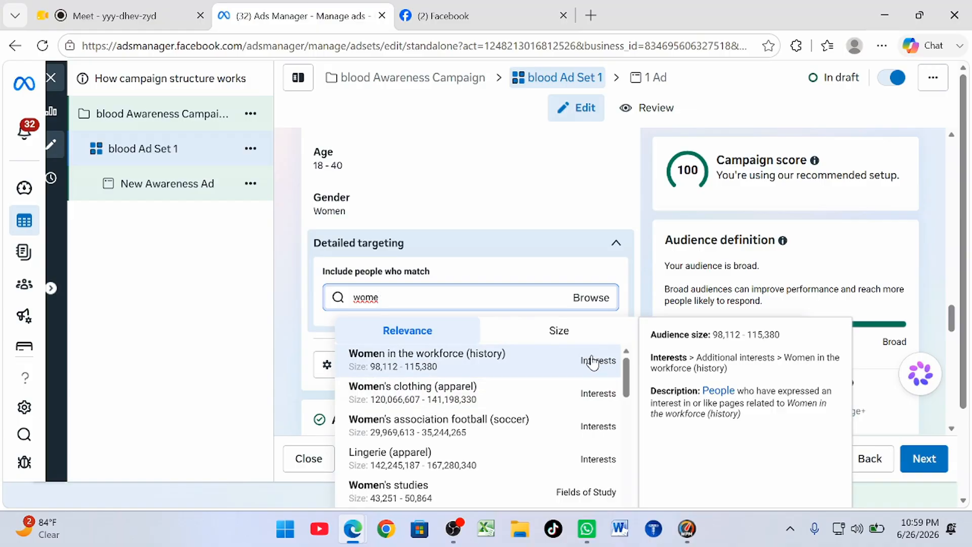
scroll(593, 361, "down", 5)
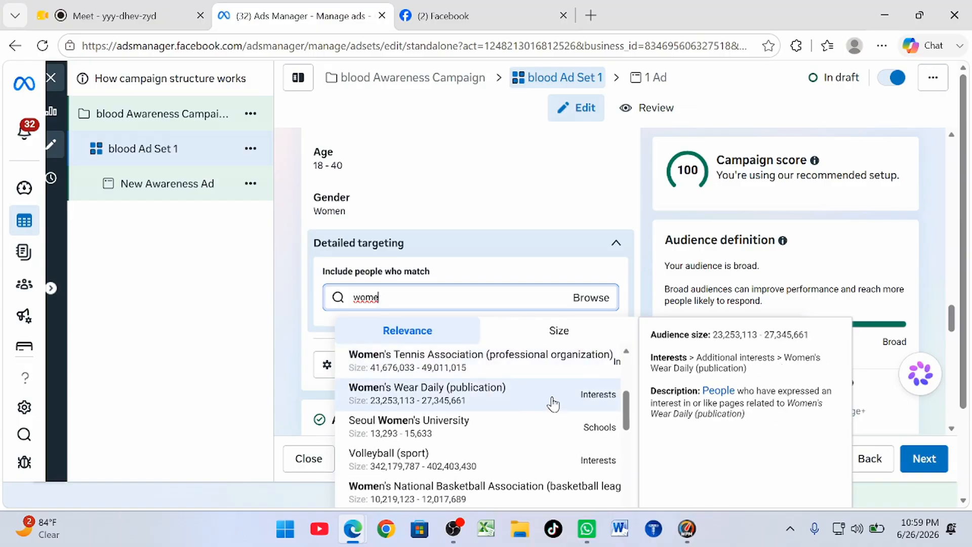
scroll(553, 403, "down", 1)
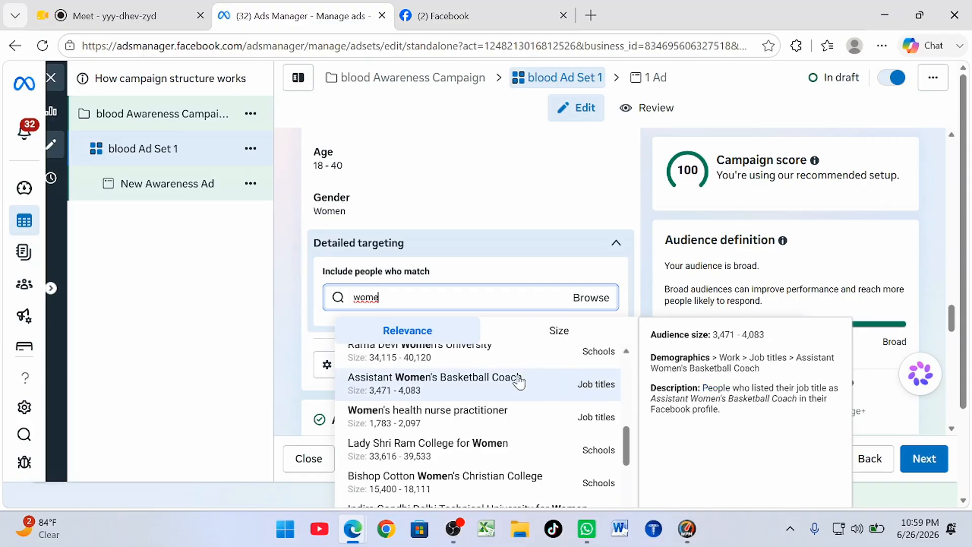
scroll(527, 382, "down", 3)
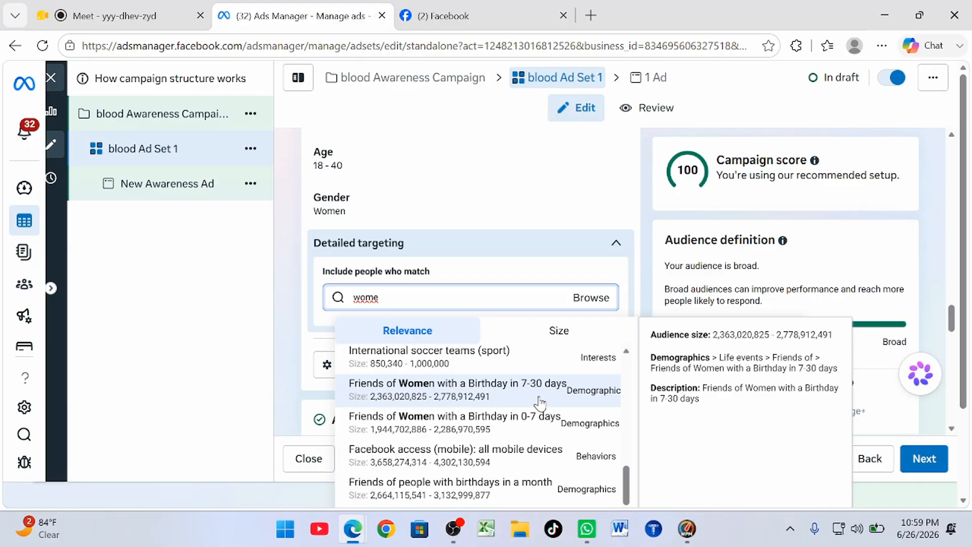
scroll(540, 403, "up", 1)
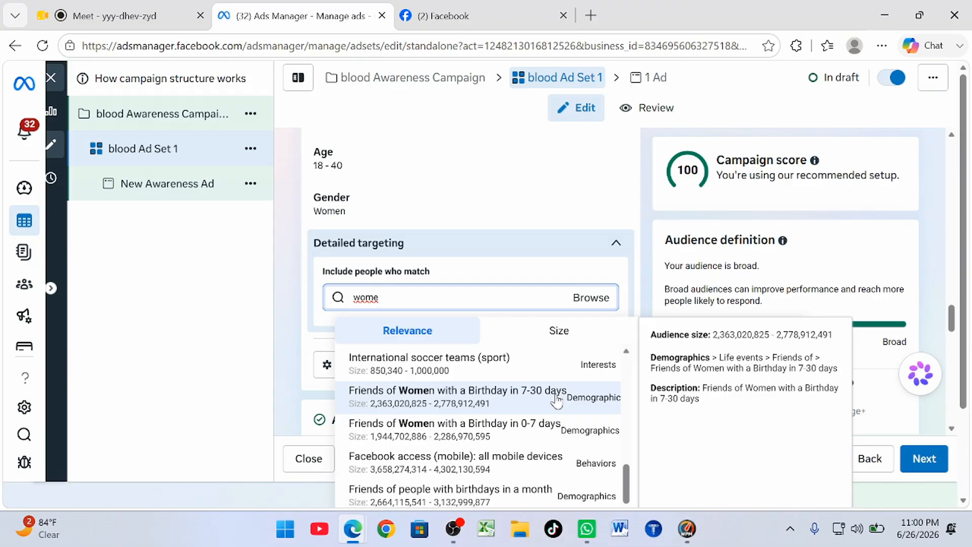
scroll(557, 401, "down", 1)
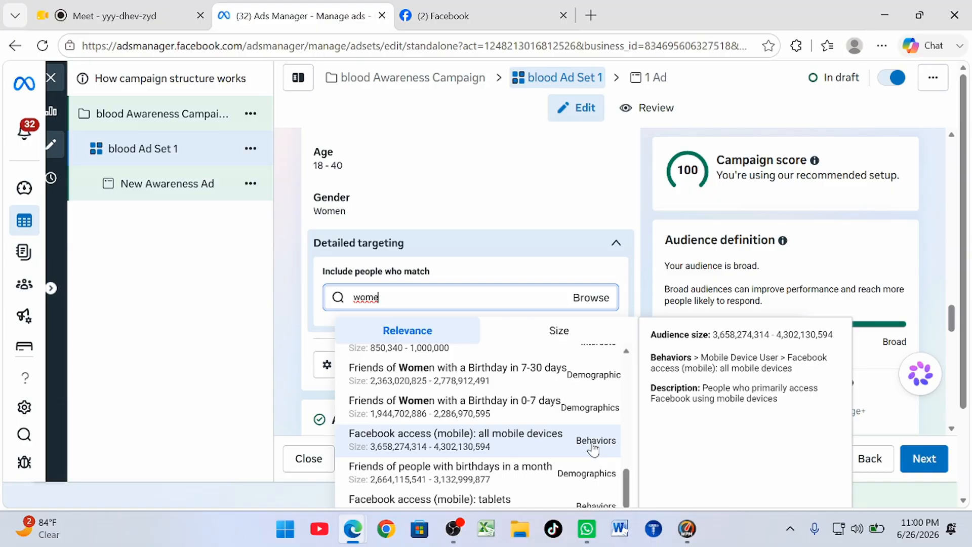
scroll(594, 448, "up", 10)
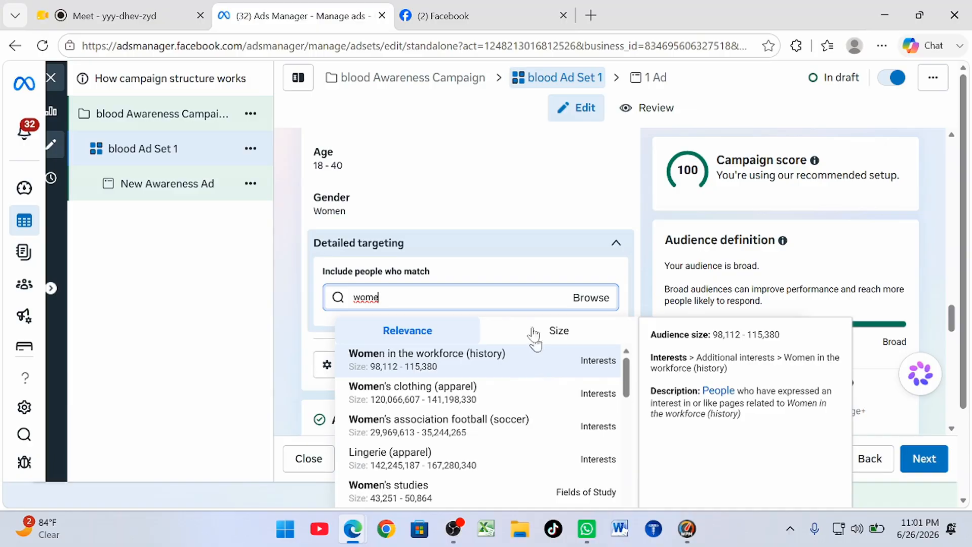
Replace the targeting search term with 'ceo' and browse the results.
key("ctrl+a")
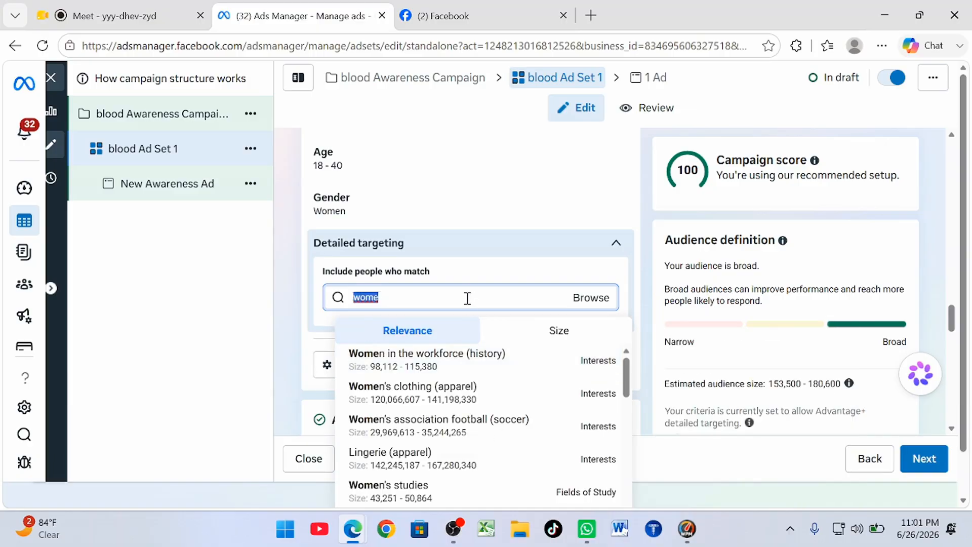
key("BackSpace")
type("ceo")
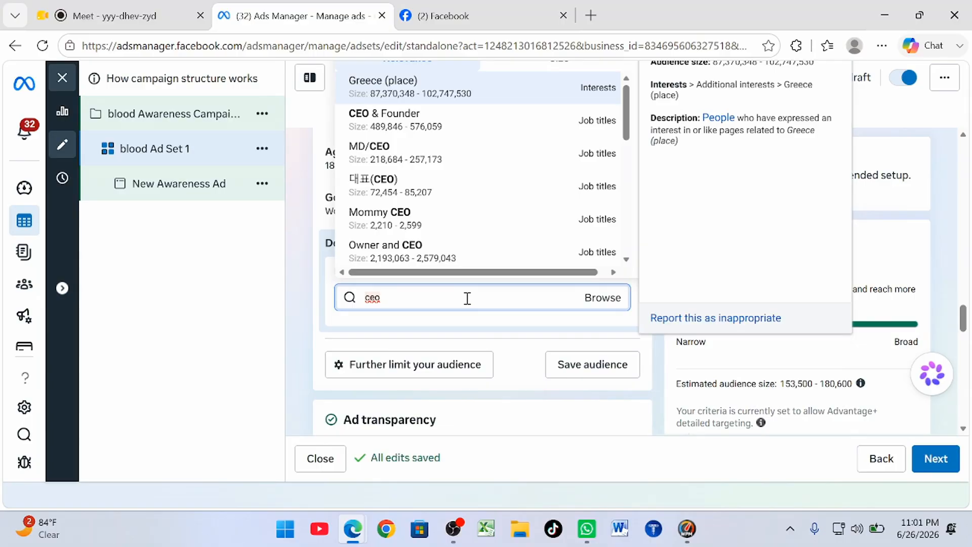
scroll(510, 143, "down", 1)
scroll(510, 143, "down", 5)
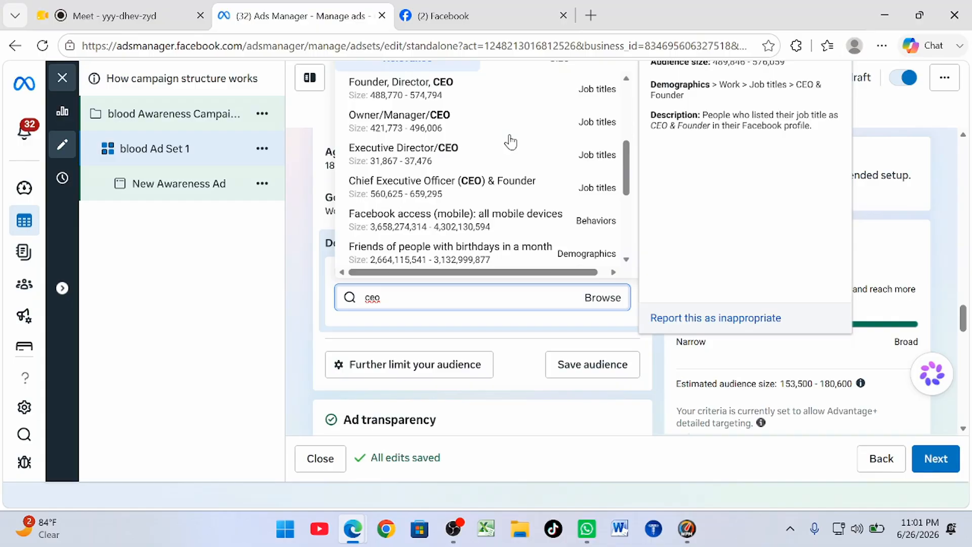
scroll(511, 143, "up", 1)
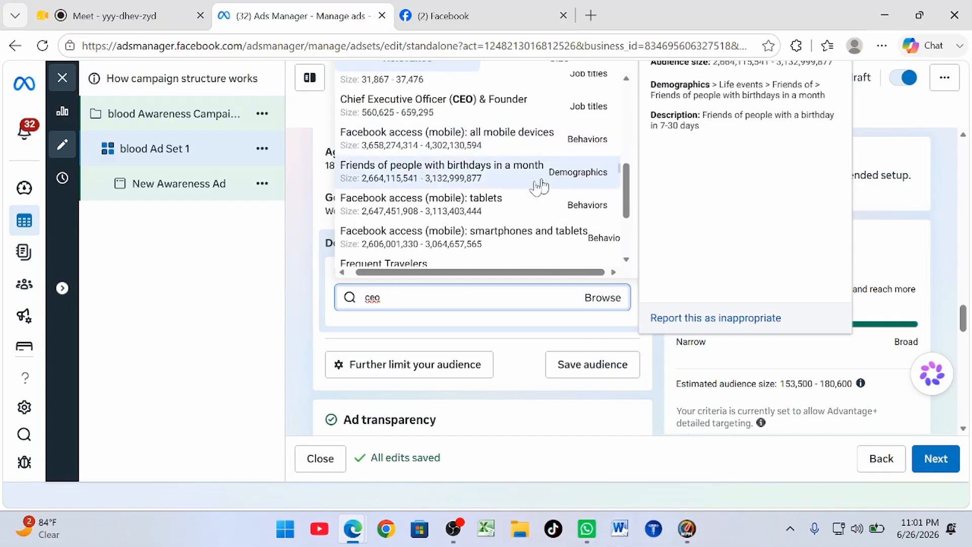
scroll(540, 188, "up", 2)
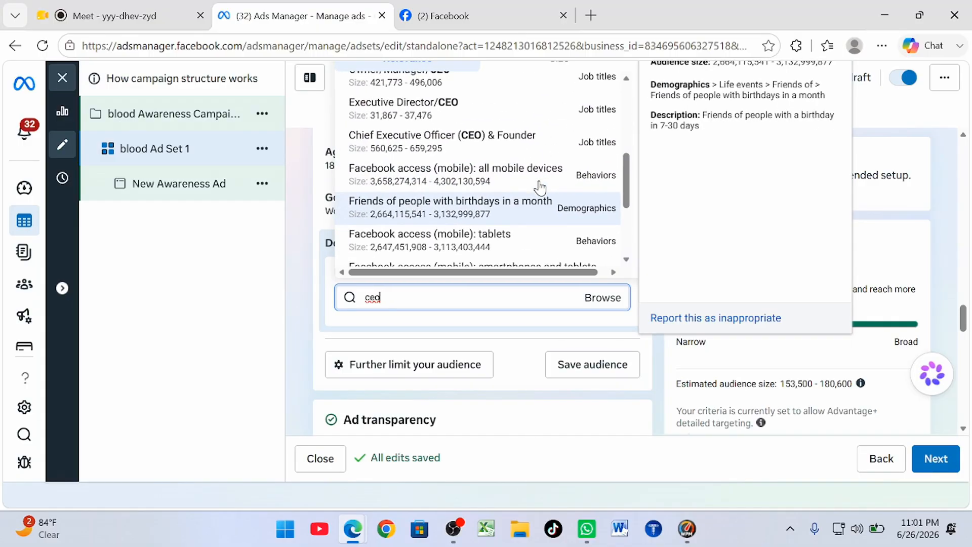
scroll(540, 189, "up", 3)
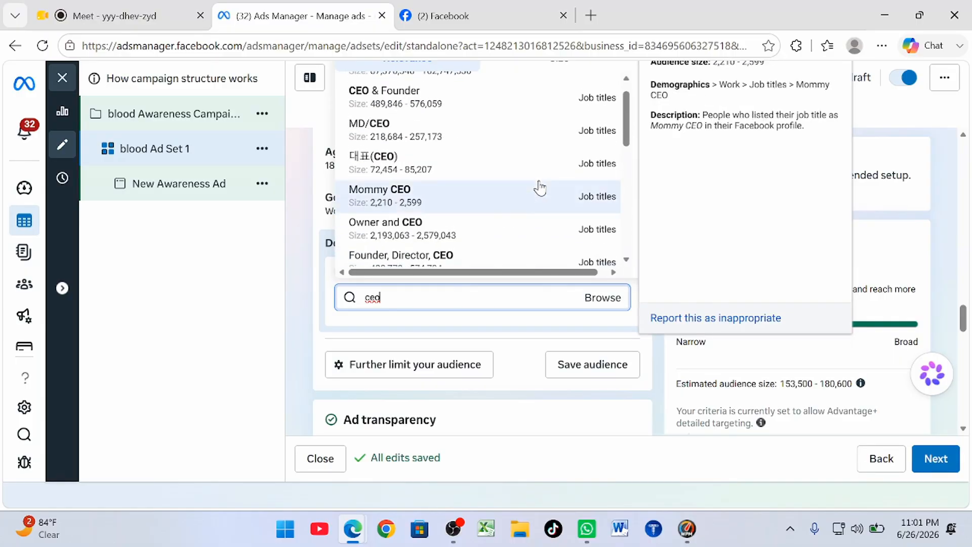
Search detailed targeting for 'owner' and scroll through its suggestions.
key("ctrl+a")
key("BackSpace")
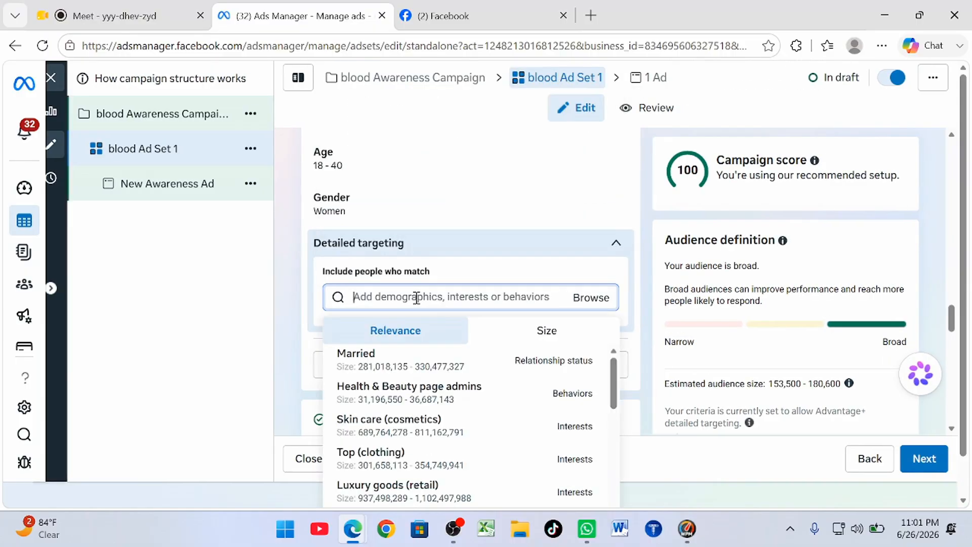
type("0")
key("BackSpace")
type("oe")
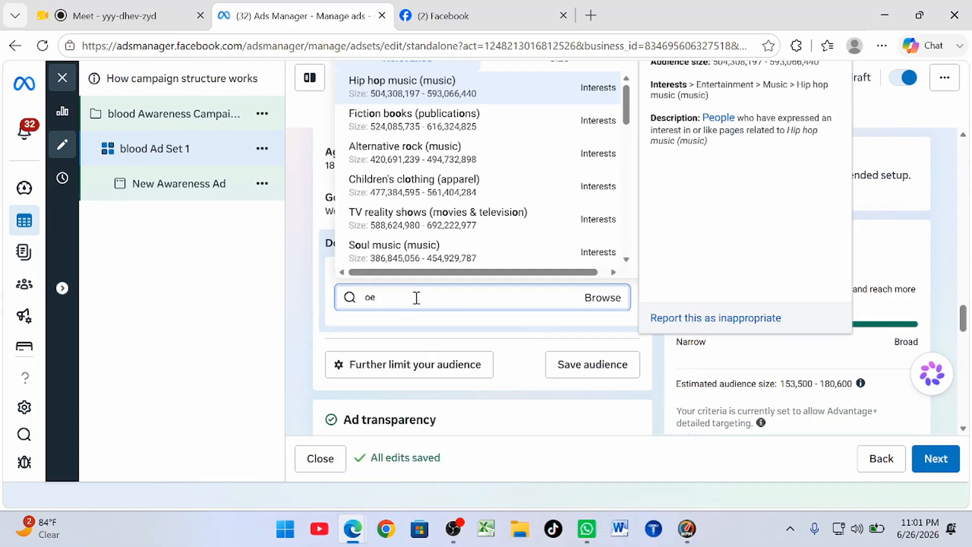
key("BackSpace")
type("owner")
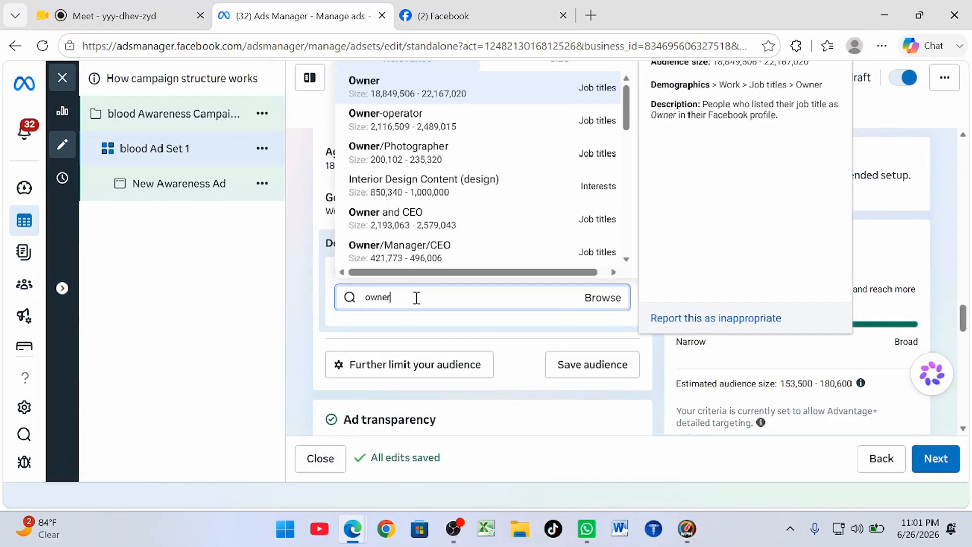
scroll(473, 139, "down", 4)
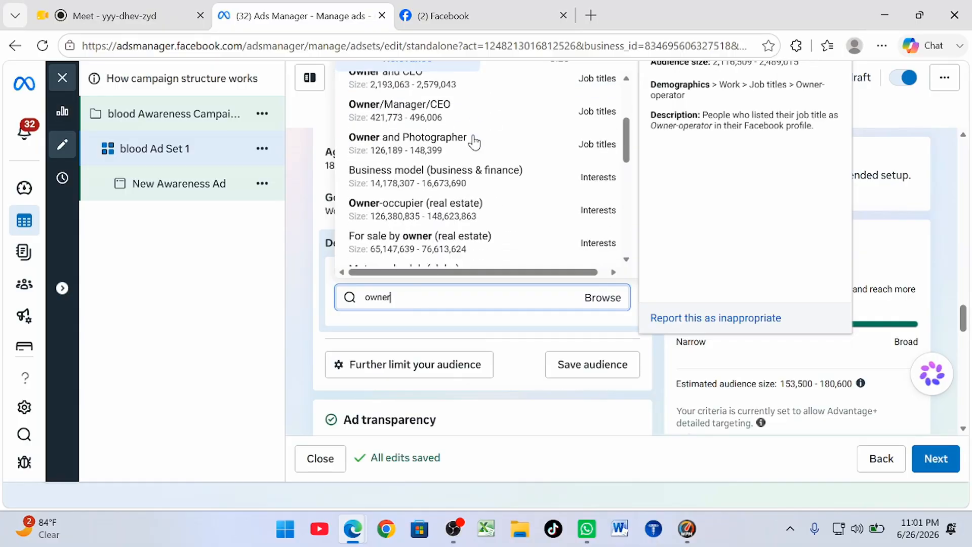
scroll(522, 119, "down", 6)
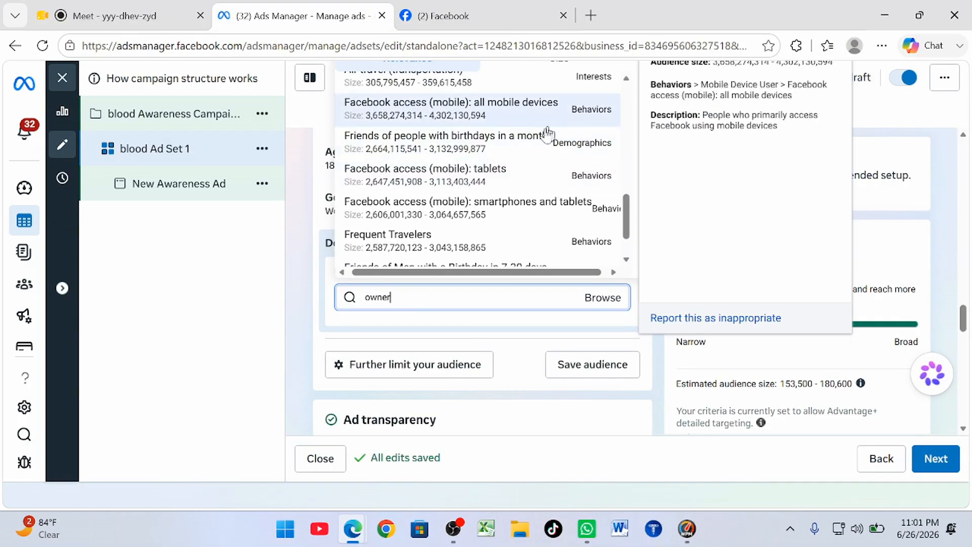
scroll(550, 150, "down", 2)
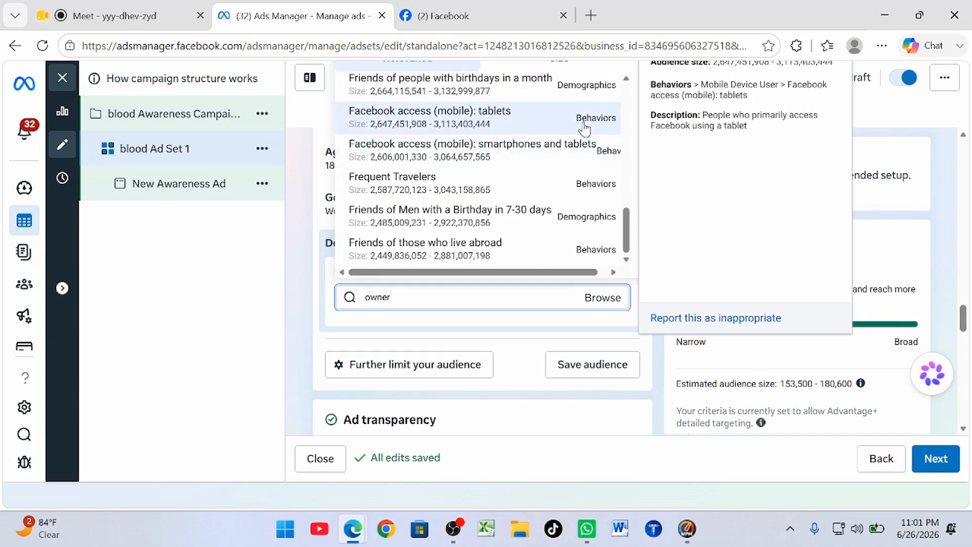
scroll(572, 161, "down", 1)
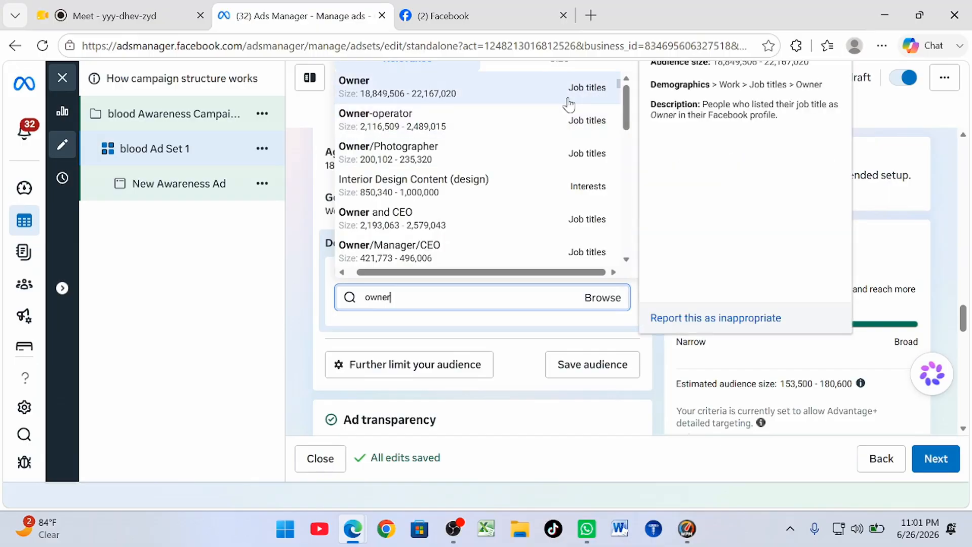
scroll(569, 105, "down", 5)
scroll(551, 167, "down", 4)
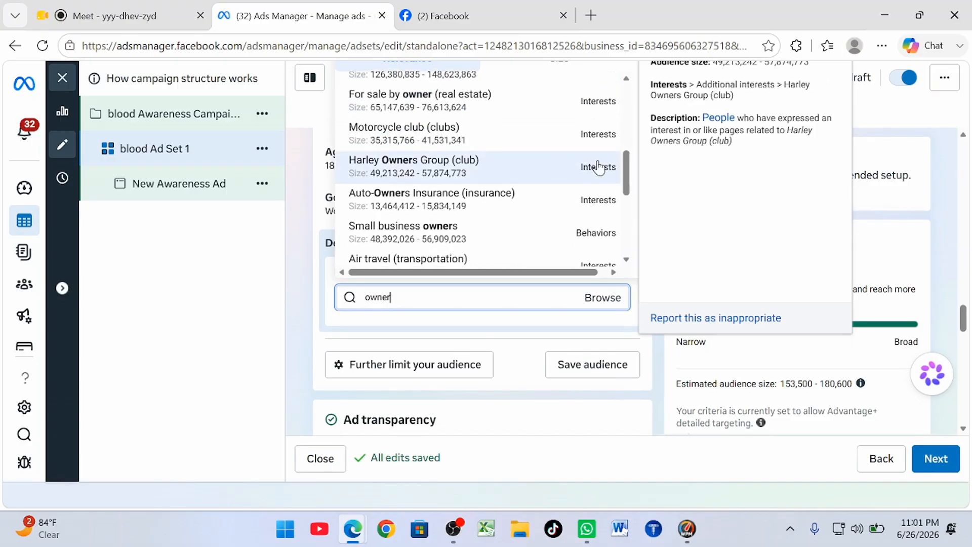
scroll(577, 221, "down", 4)
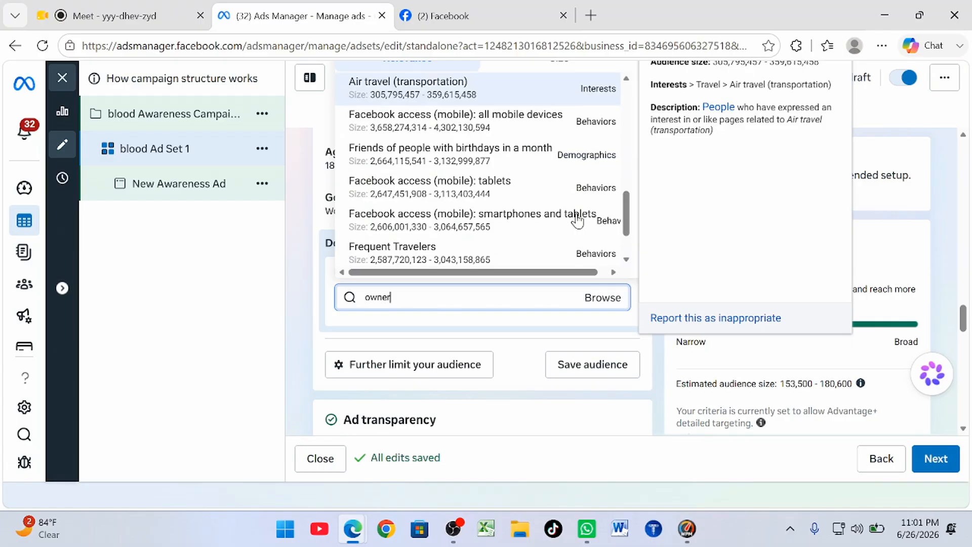
Drop the owner search without adding anything and switch to the UA Collection 2.0 Facebook page.
left_click(302, 325)
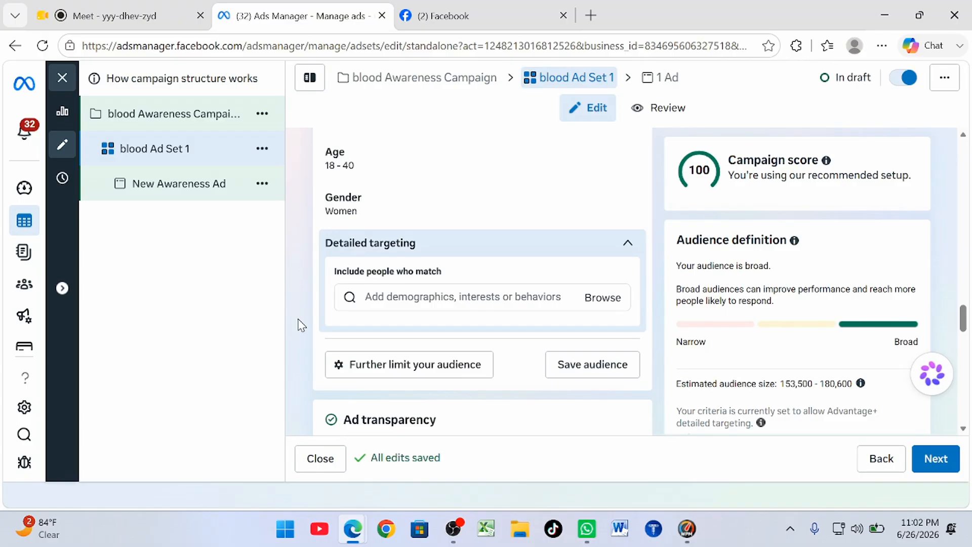
left_click(496, 297)
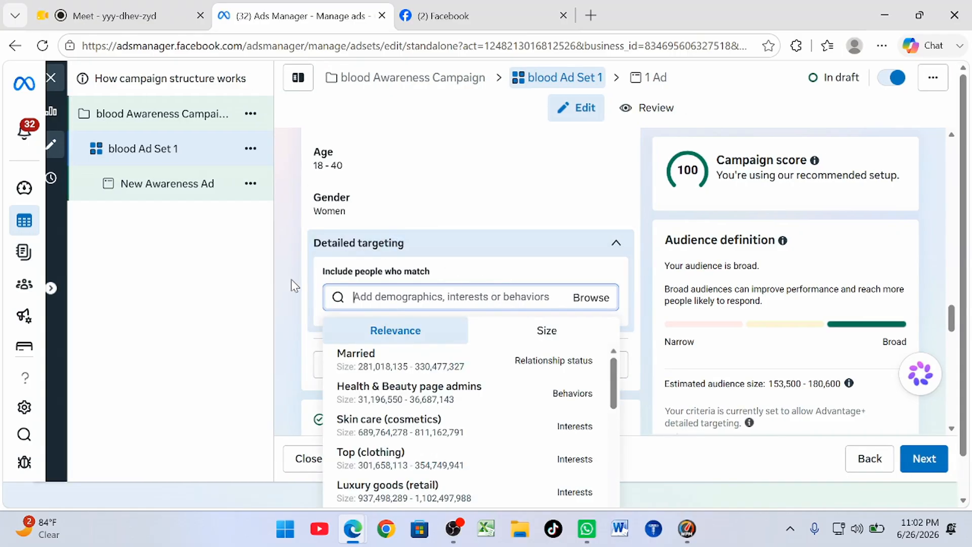
left_click(470, 4)
scroll(321, 308, "down", 10)
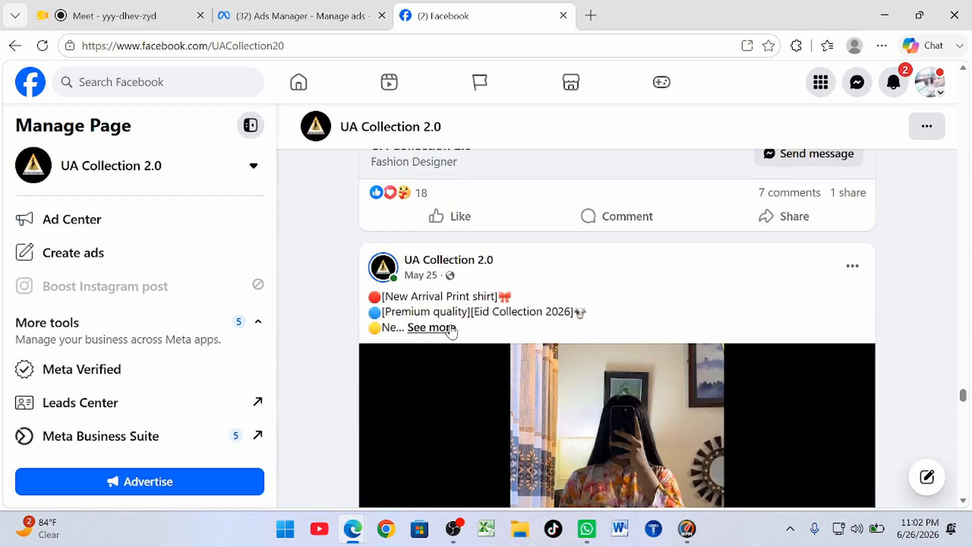
Expand the May 25 post's full caption and select its text.
left_click(451, 329)
scroll(355, 253, "down", 1)
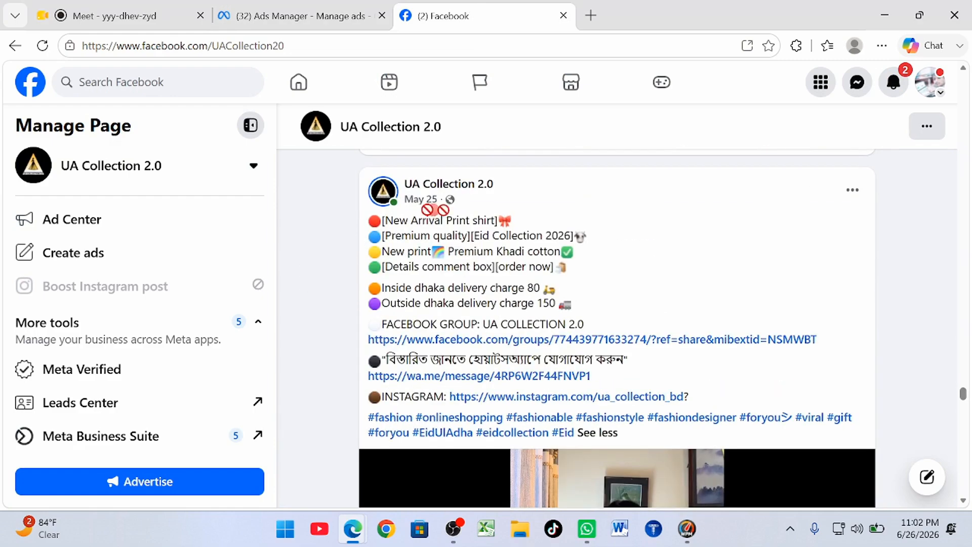
triple_click(481, 222)
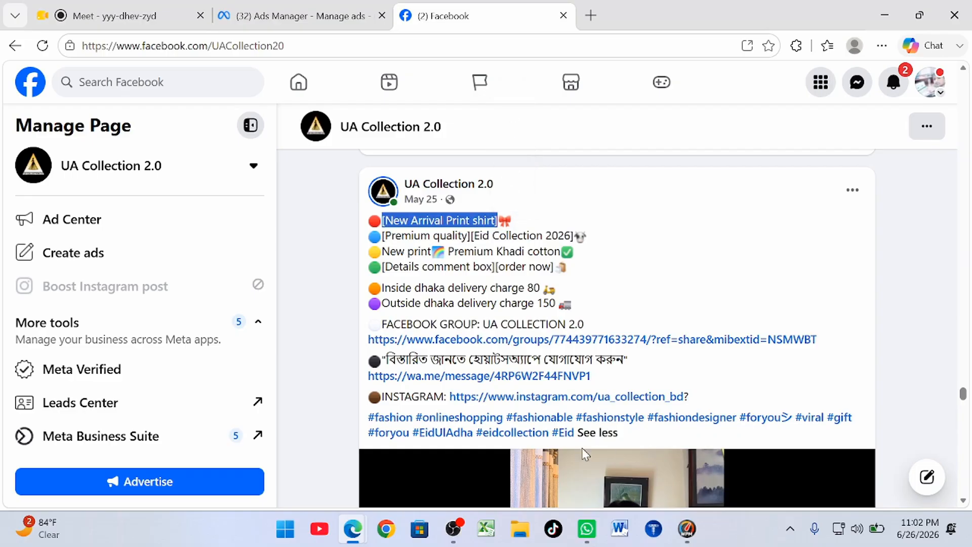
left_click_drag(648, 434, 379, 220)
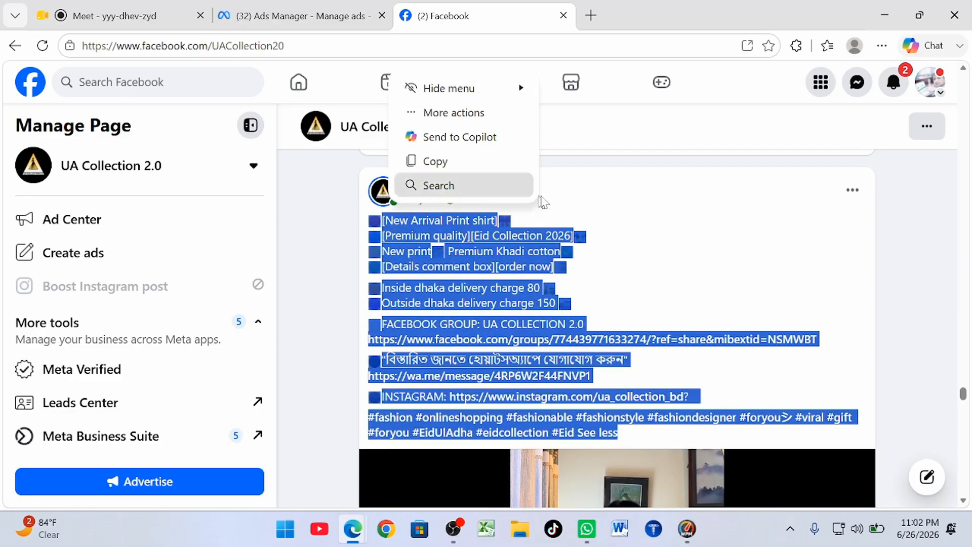
left_click(647, 184)
Open chatgpt.com in a new browser tab.
left_click(583, 5)
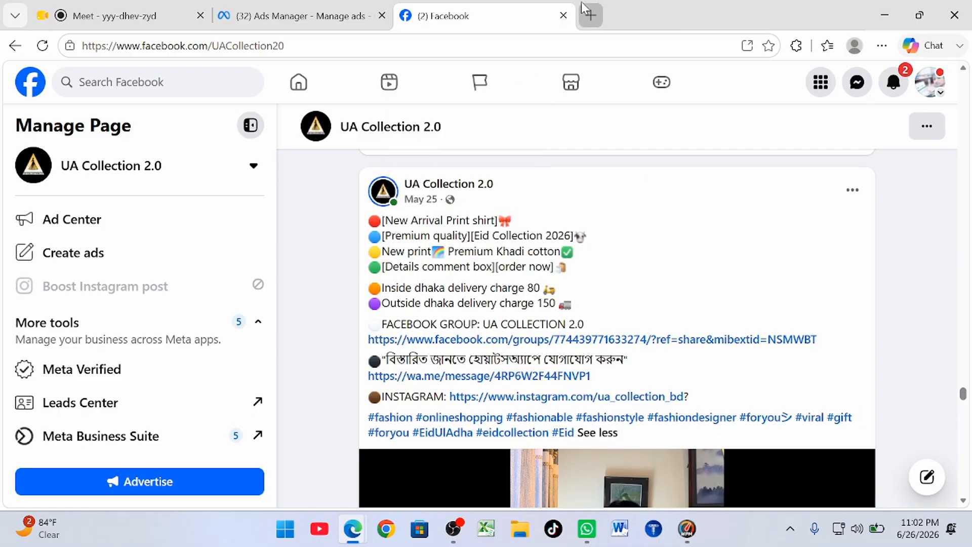
type("chatgpt.com")
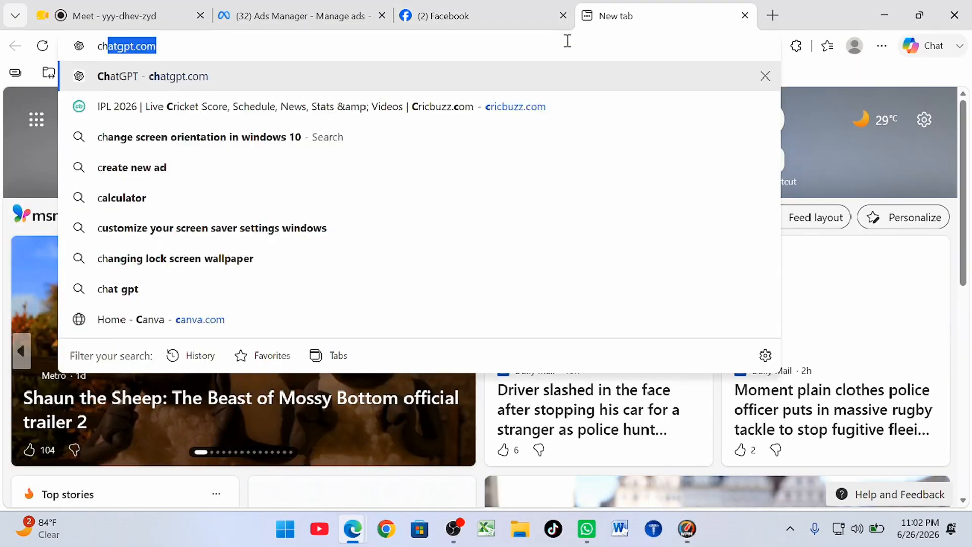
key("Return")
Back in Ads Manager, search detailed targeting for 'women'.
left_click(449, 7)
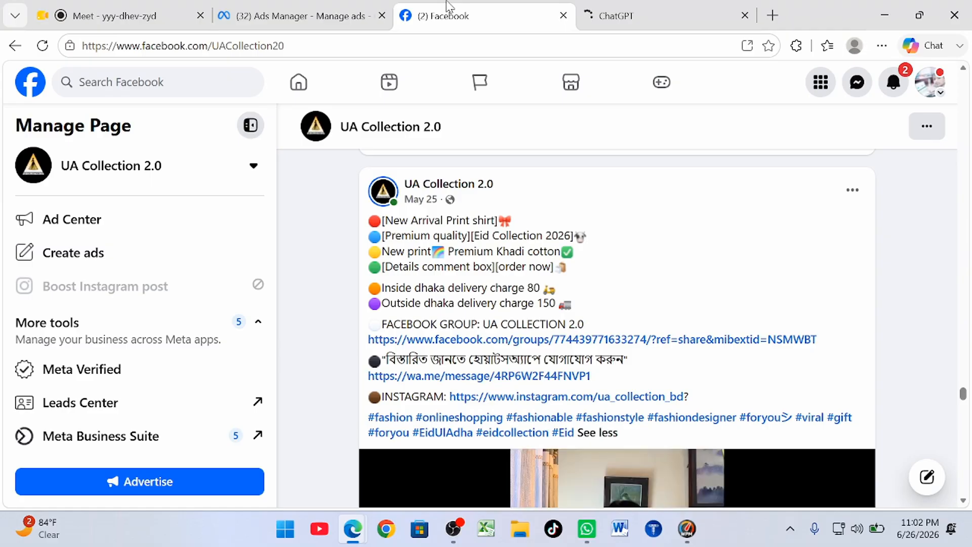
left_click(350, 12)
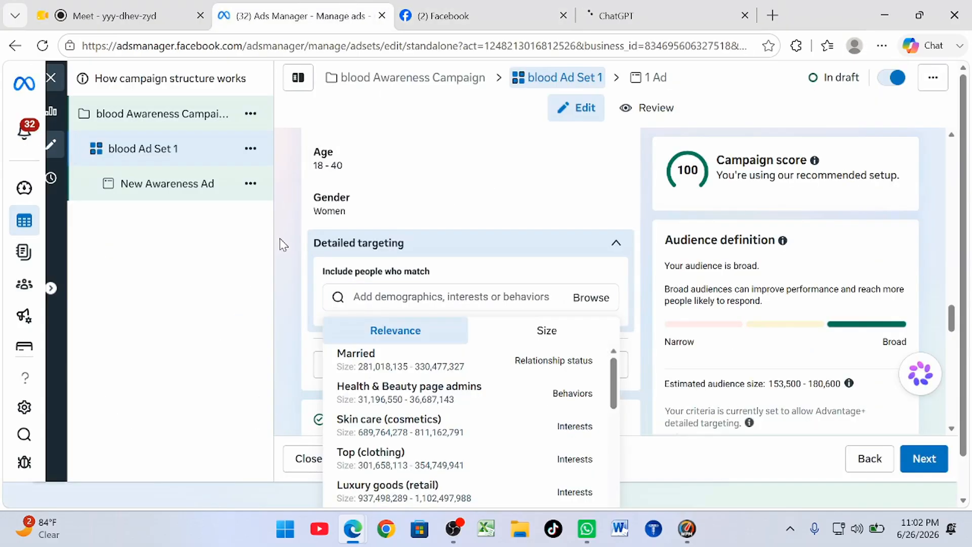
left_click(459, 297)
type("wone")
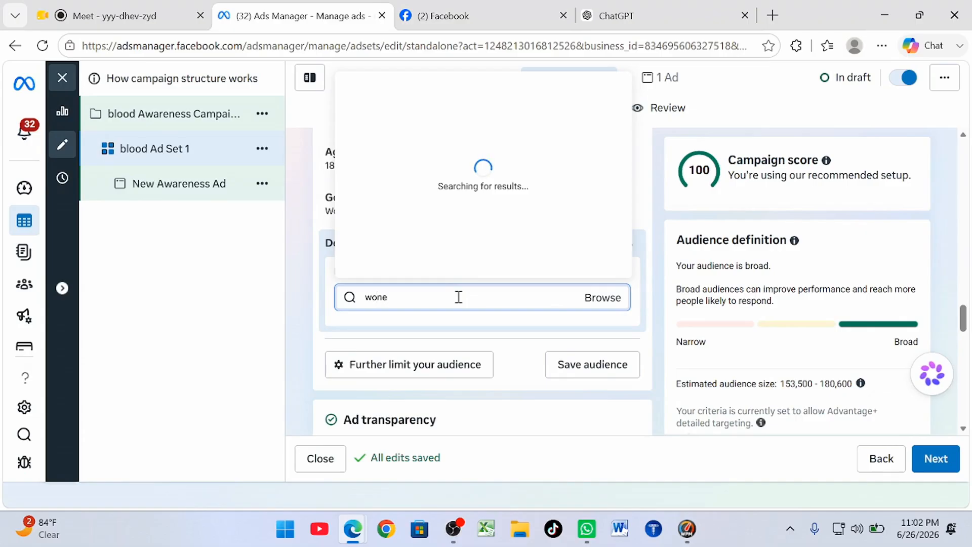
type("n")
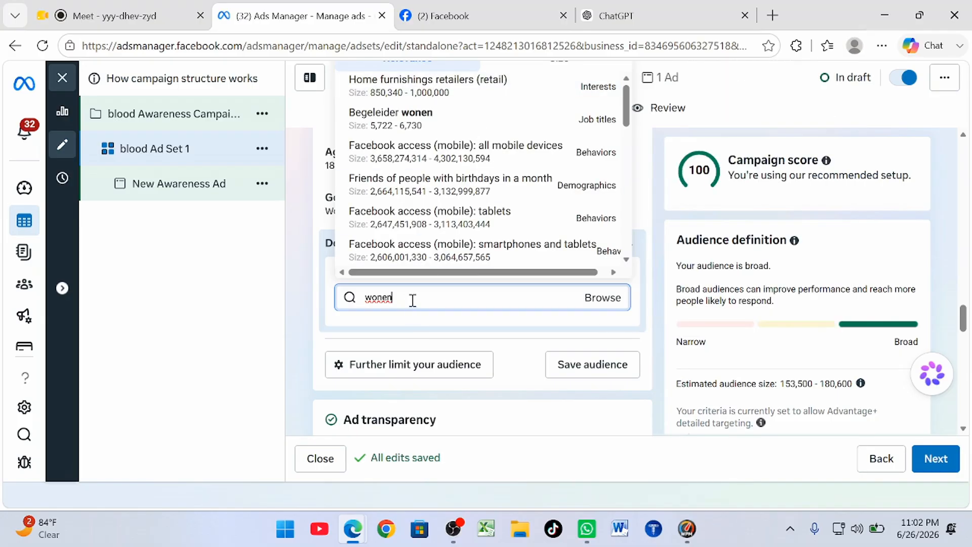
key("BackSpace")
key("BackSpace")
key("BackSpace")
key("BackSpace")
key("BackSpace")
type("womee")
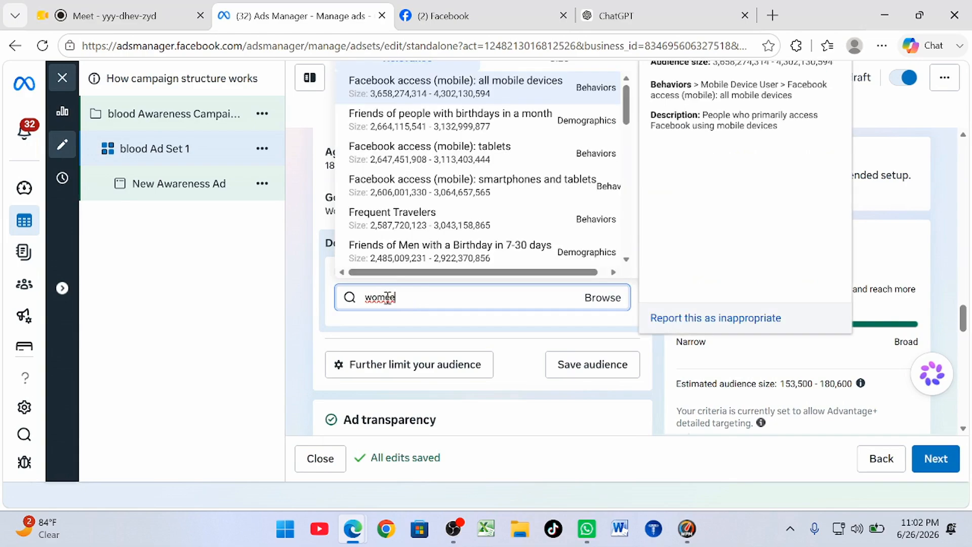
key("BackSpace")
key("BackSpace")
key("BackSpace")
key("BackSpace")
key("BackSpace")
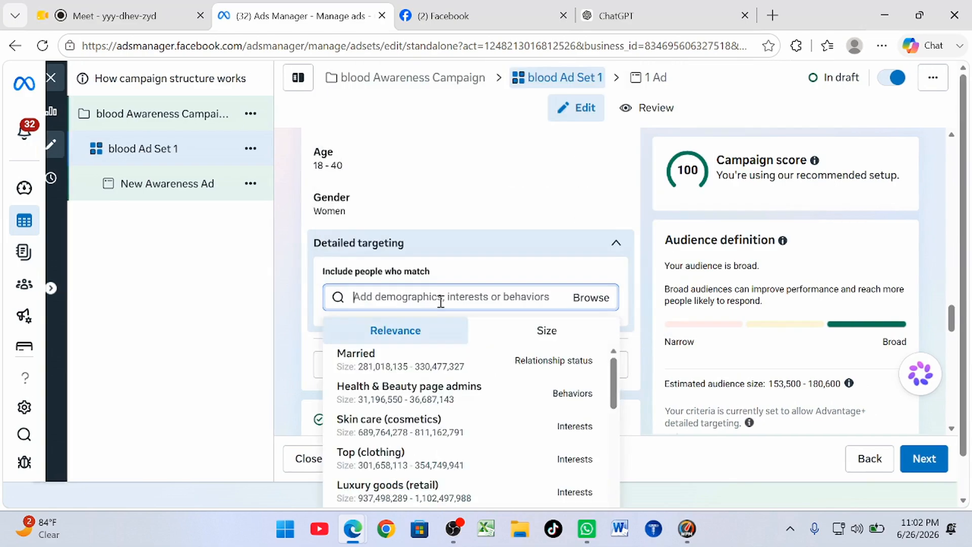
type("n")
key("BackSpace")
type("women clo")
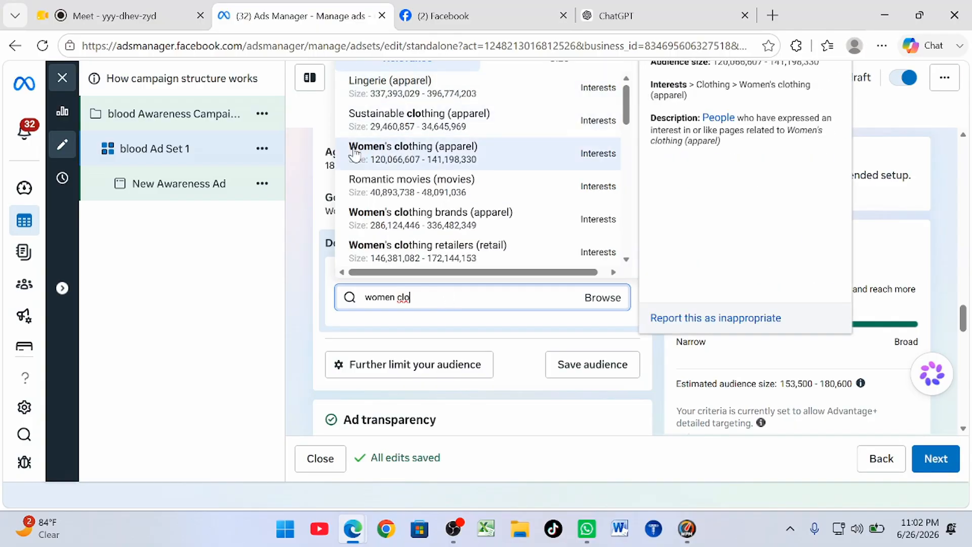
Add the Women's clothing, Dresses and Fashion accessories interests to the targeting.
left_click(354, 152)
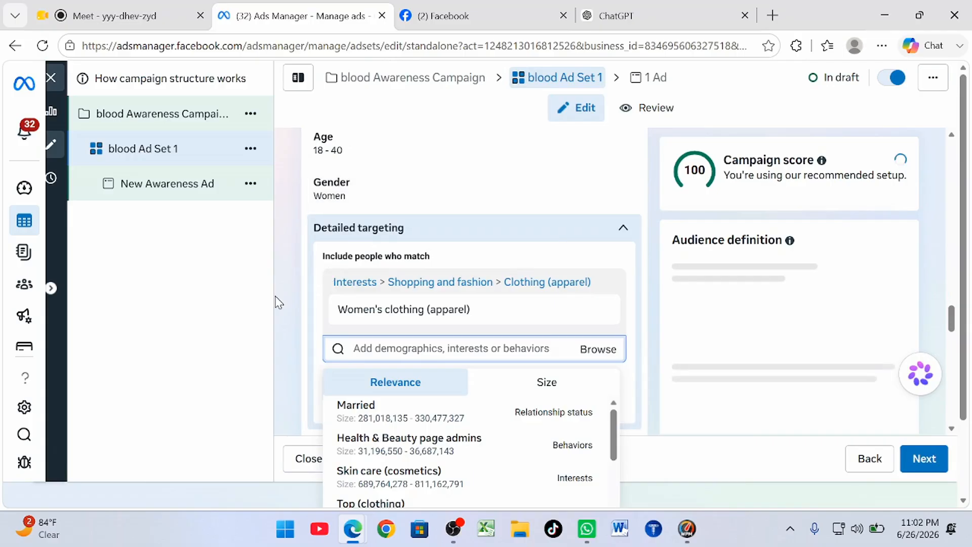
scroll(400, 348, "down", 3)
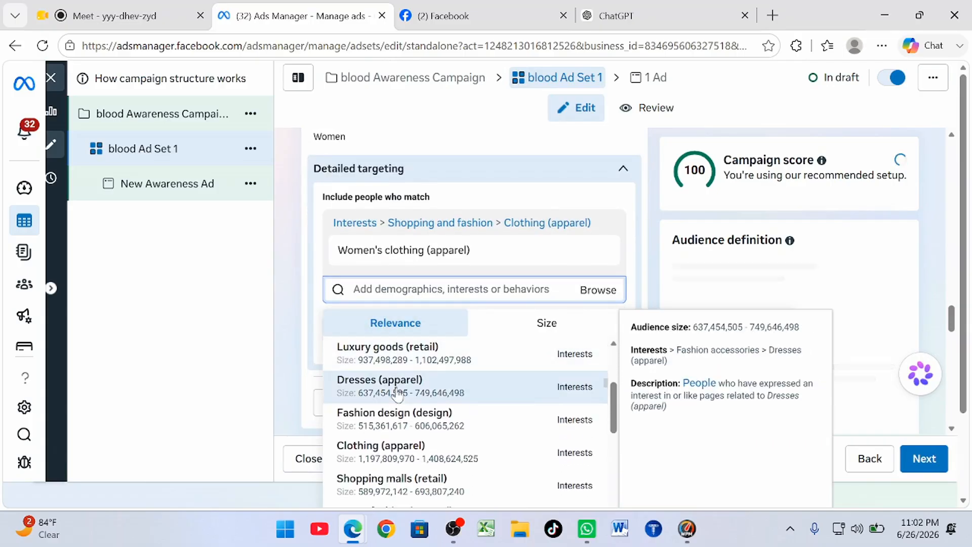
left_click(400, 401)
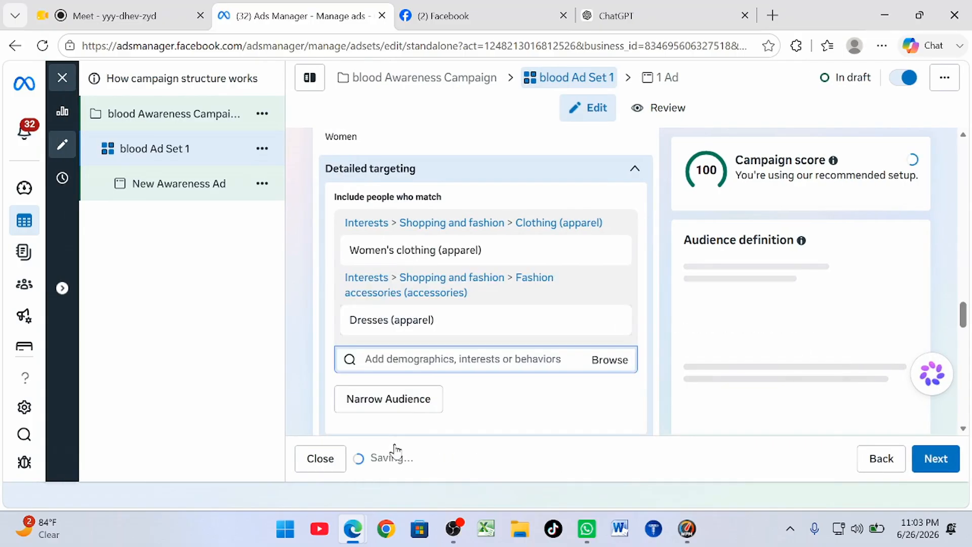
scroll(454, 322, "down", 3)
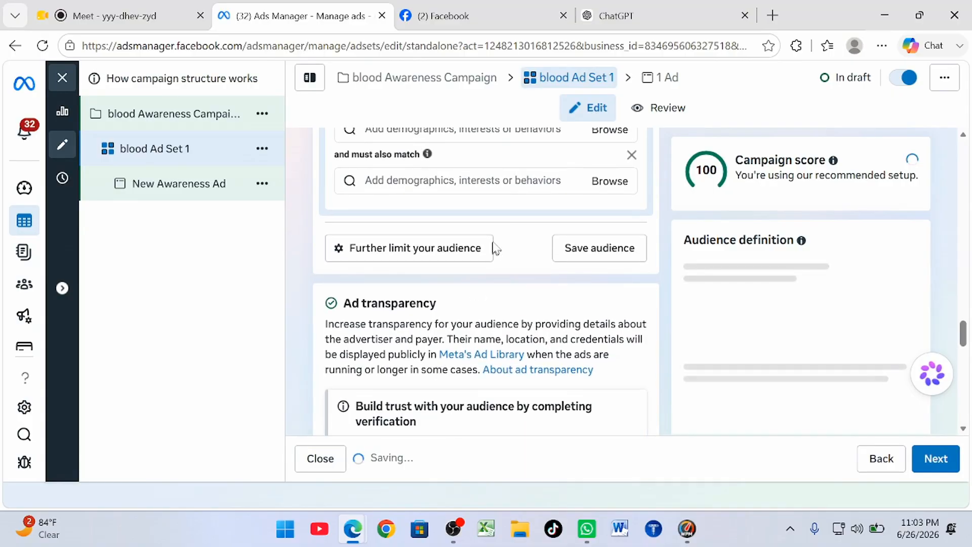
scroll(478, 245, "up", 3)
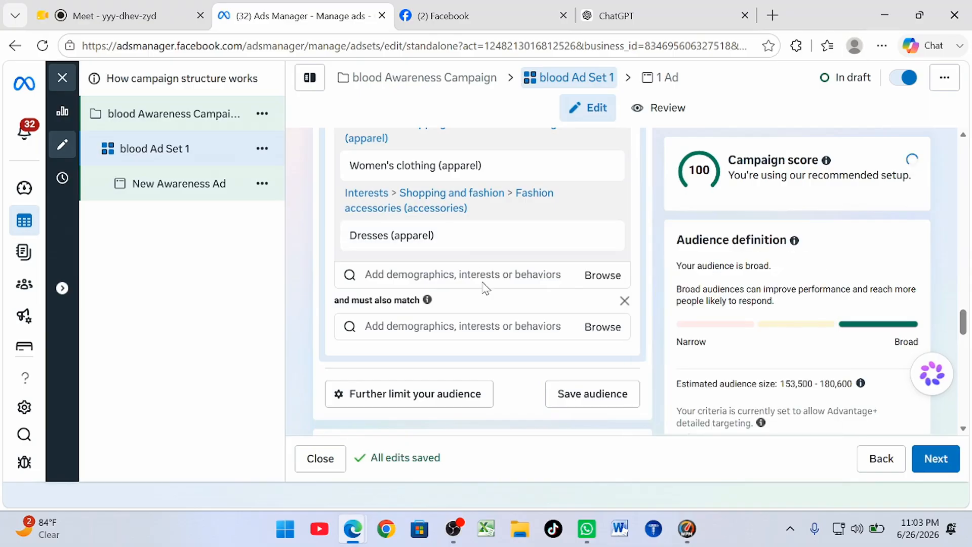
left_click(490, 275)
scroll(416, 419, "down", 1)
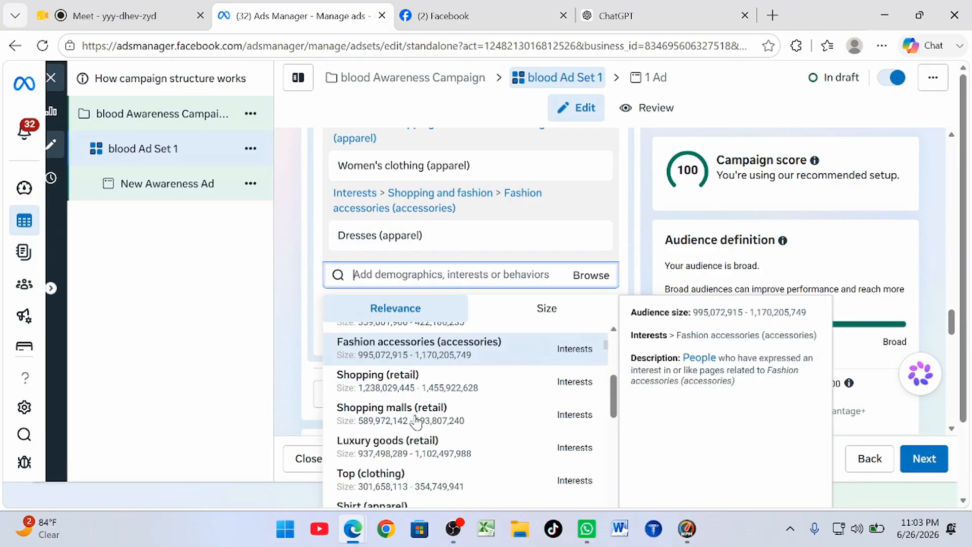
left_click(490, 343)
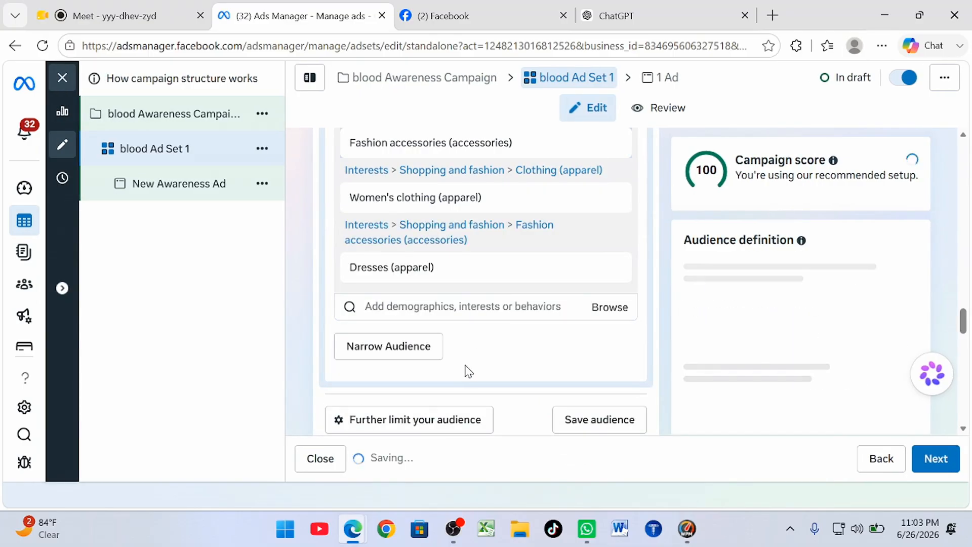
Choose the Party dress suggestion and add the Clothing (apparel) interest.
left_click(506, 304)
left_click(430, 407)
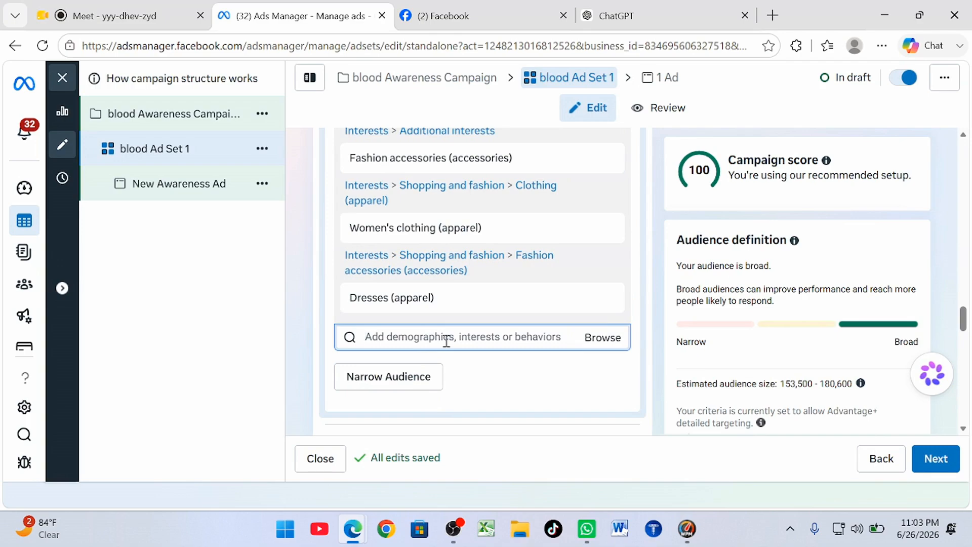
left_click(446, 341)
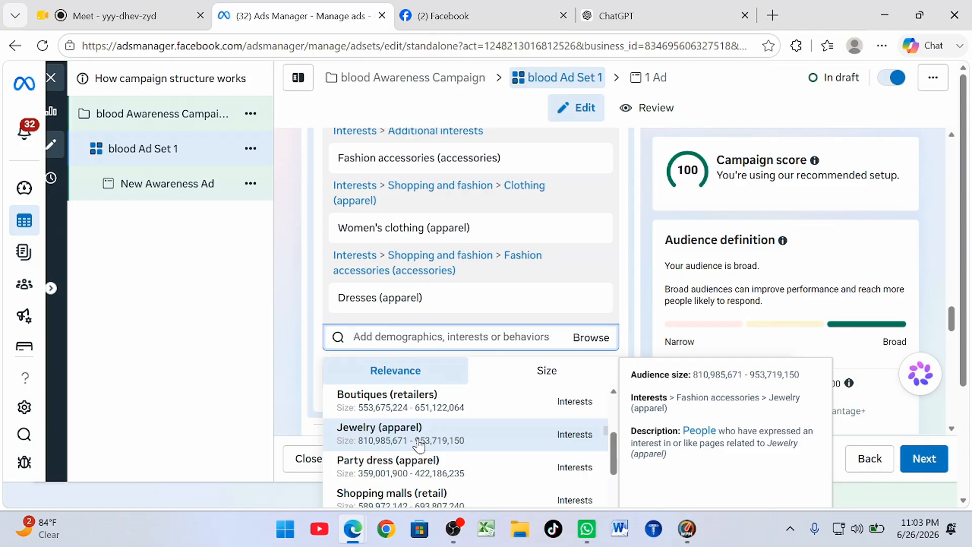
scroll(419, 444, "down", 1)
scroll(423, 440, "up", 4)
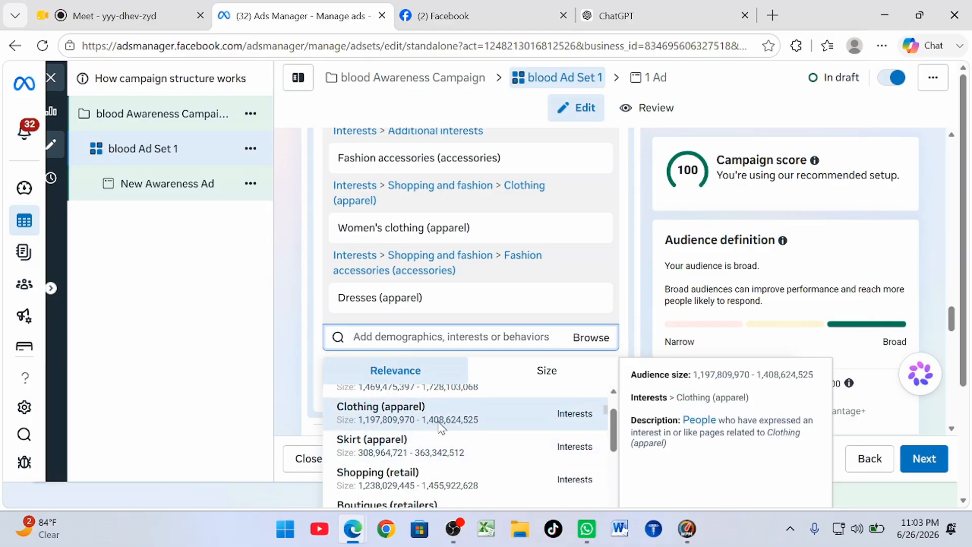
left_click(438, 428)
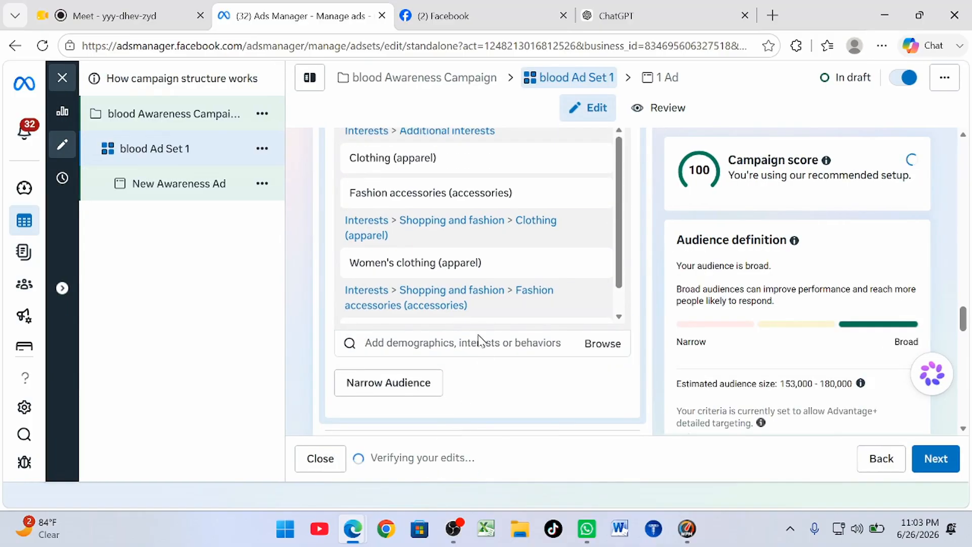
left_click(432, 345)
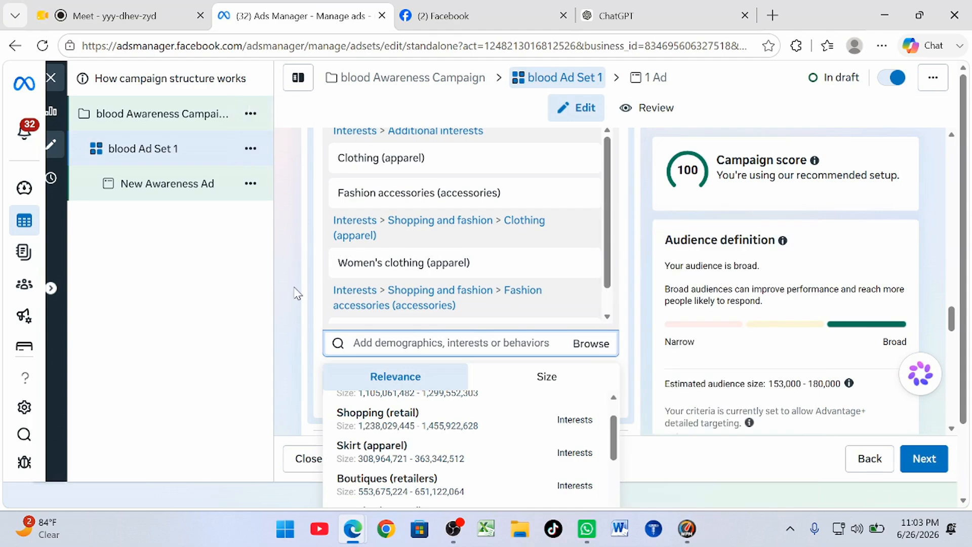
Glance at the Google Meet call, then return to the blood Ad Set 1 editor.
left_click(134, 19)
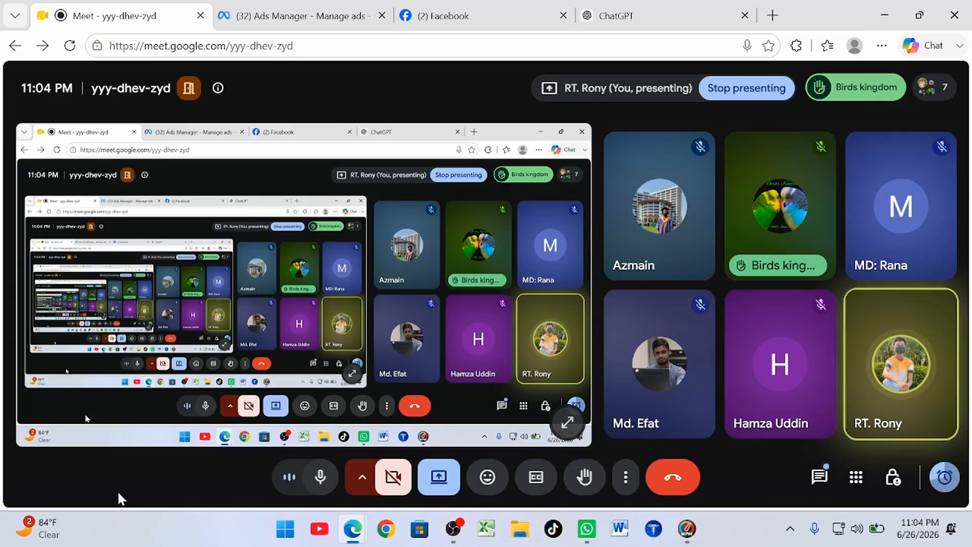
left_click(269, 3)
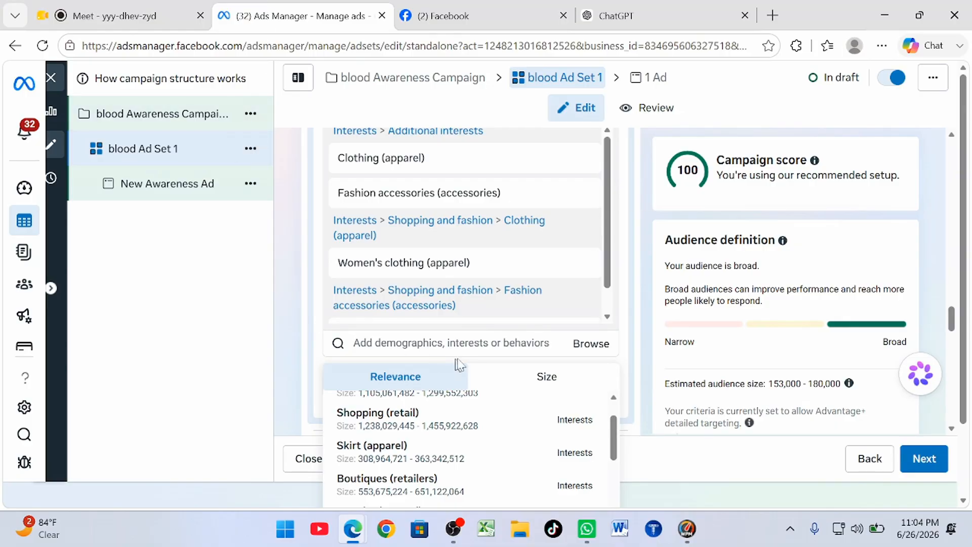
Pick the Online shopping (retail) interest, then add the Engaged Shoppers behavior from the suggestions.
left_click(479, 337)
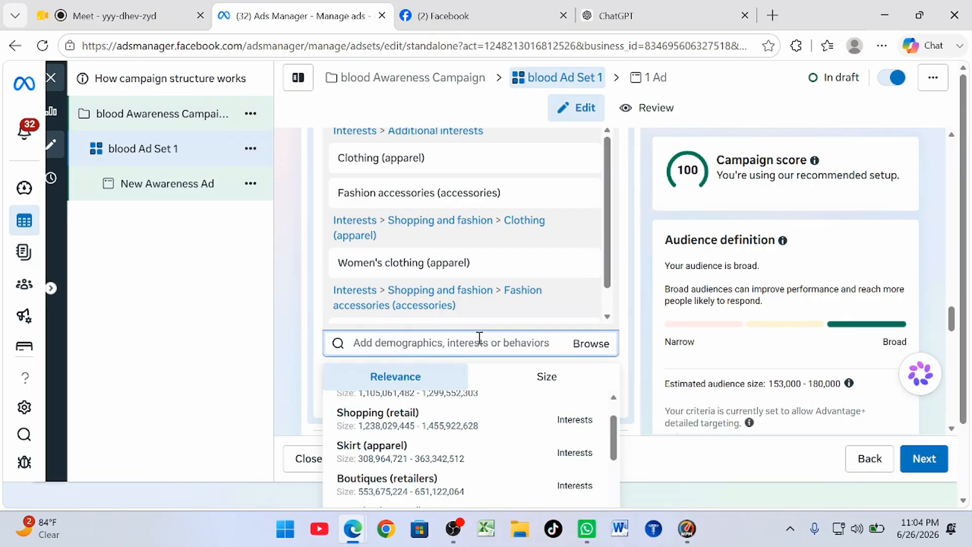
mouse_move(423, 435)
scroll(428, 456, "up", 2)
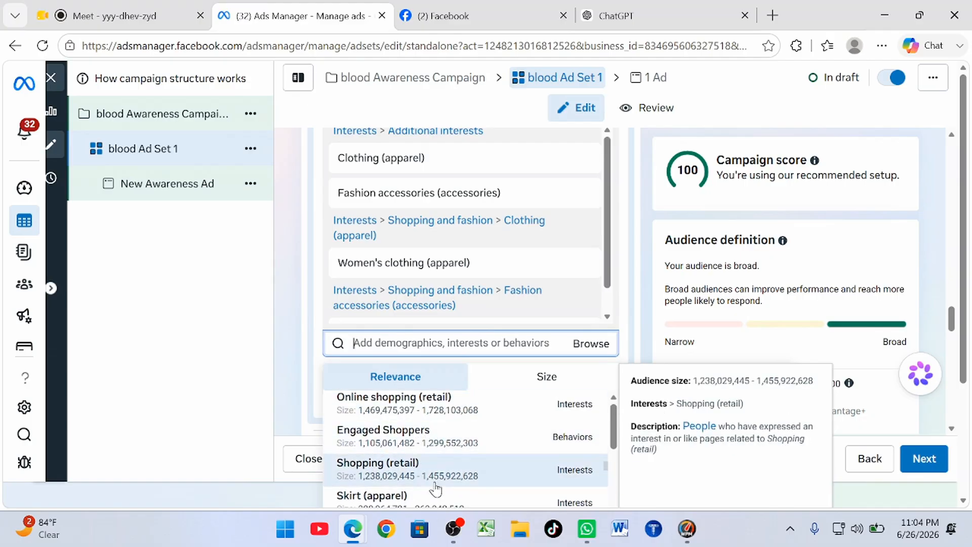
left_click(439, 416)
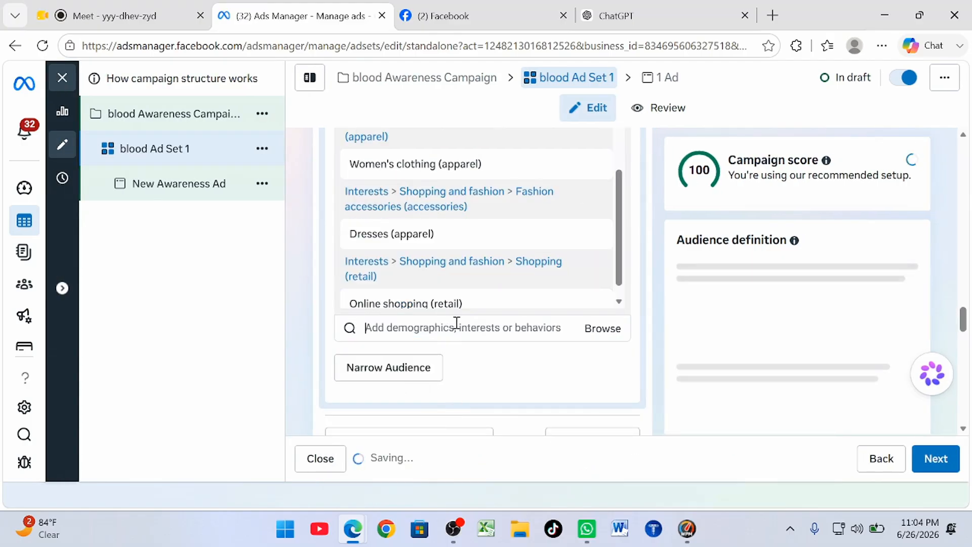
left_click(442, 327)
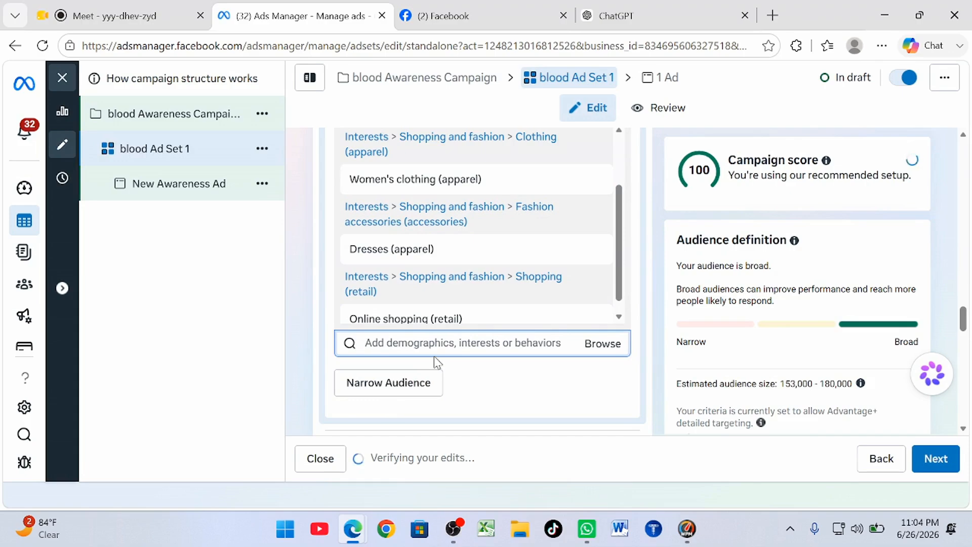
left_click(455, 342)
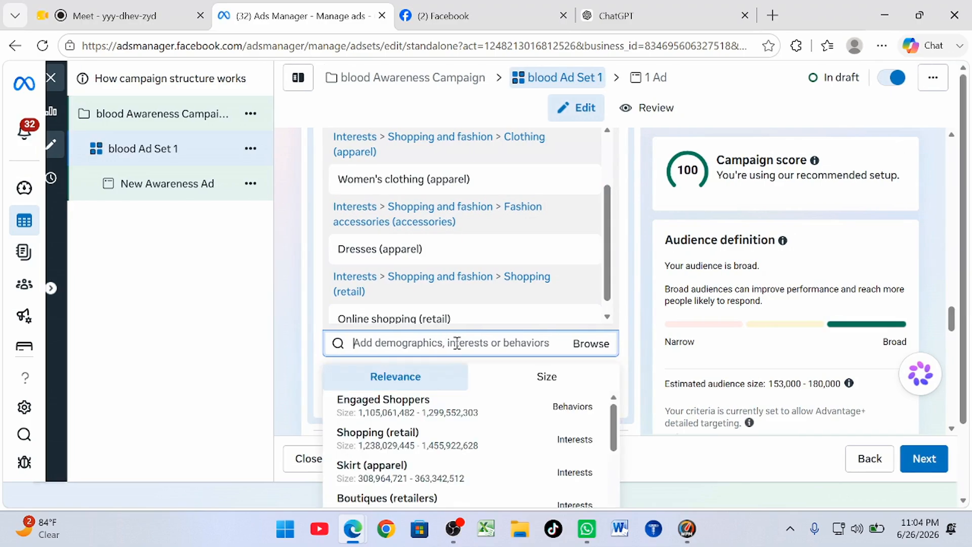
left_click(409, 419)
left_click(476, 334)
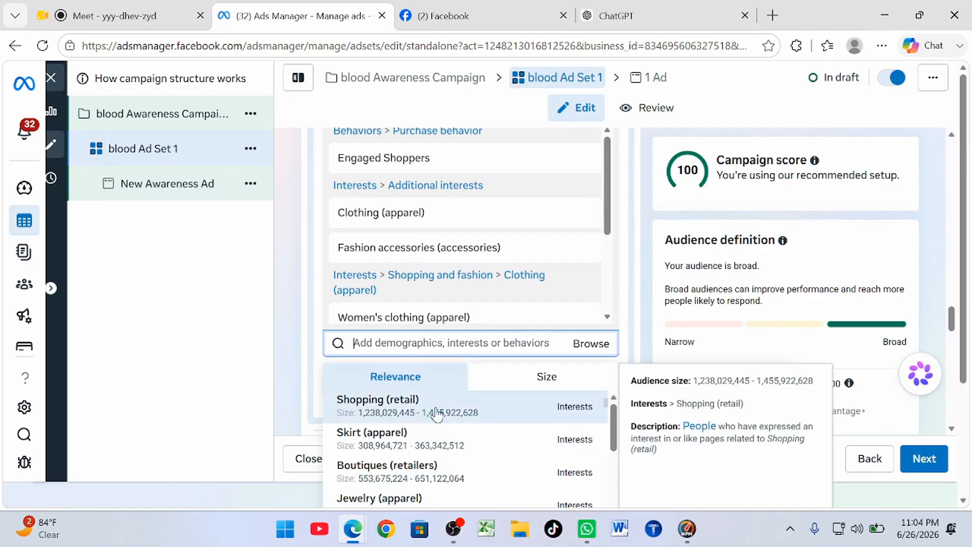
scroll(436, 414, "down", 5)
scroll(436, 415, "up", 1)
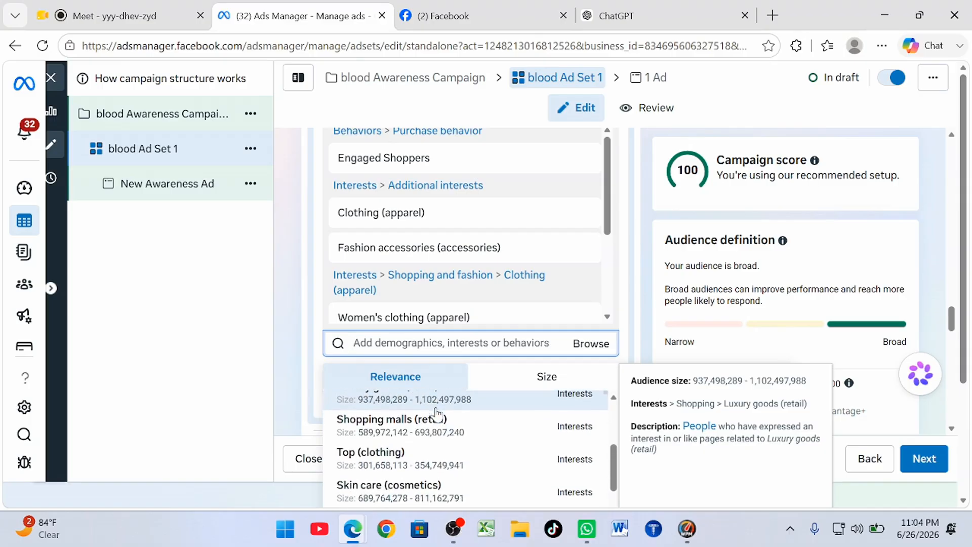
In ChatGPT, paste the product post and ask for Facebook ads targeting ('amar atar facebook ads ar taregetting daw').
left_click(632, 9)
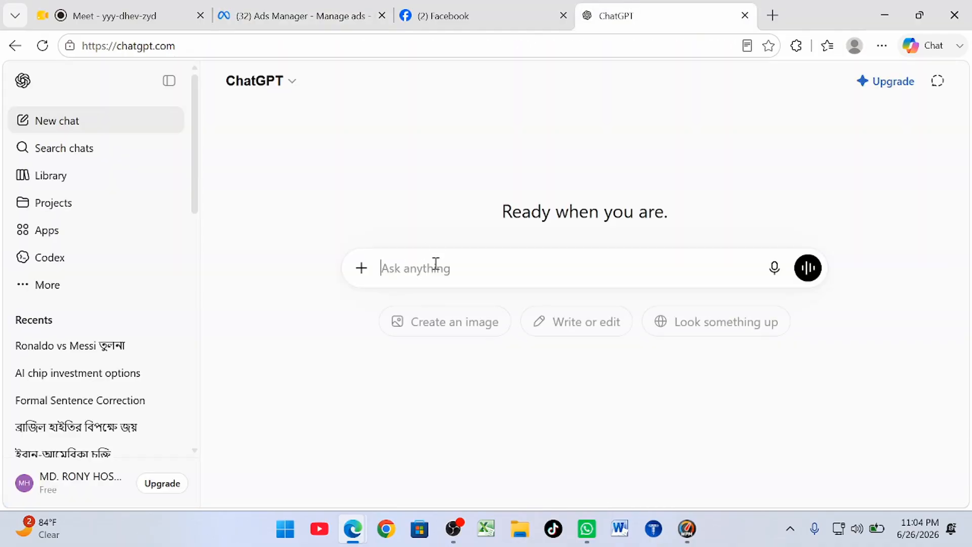
key("ctrl+v")
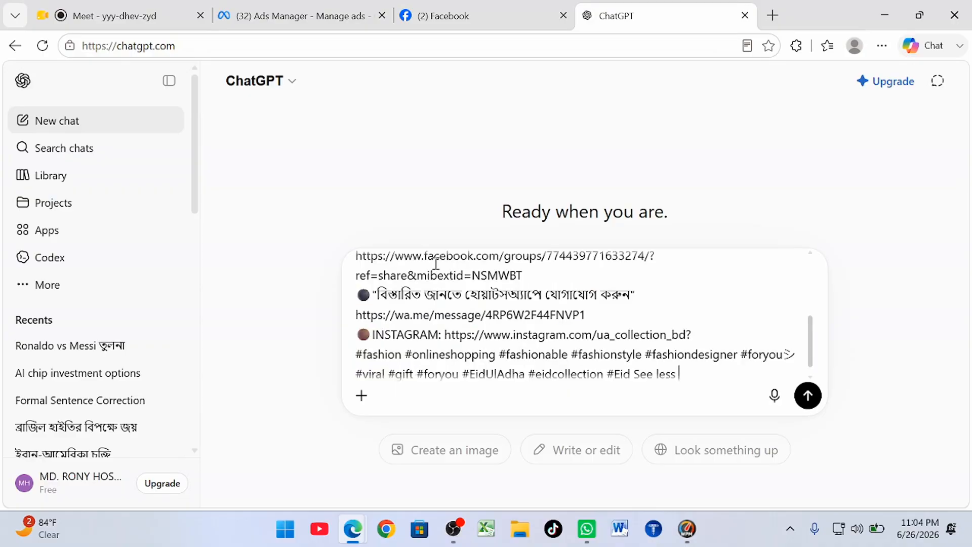
type("amar atar facebook a")
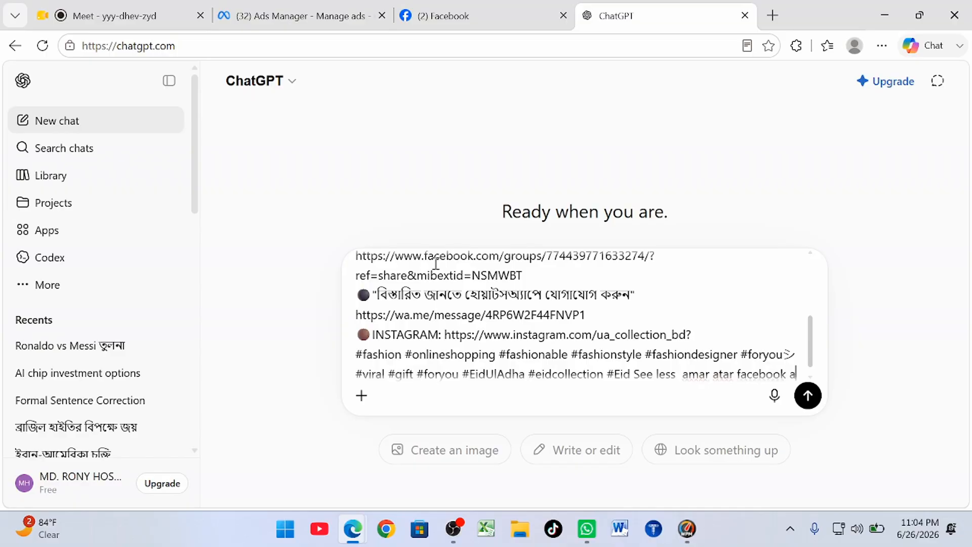
type("ds ar tare")
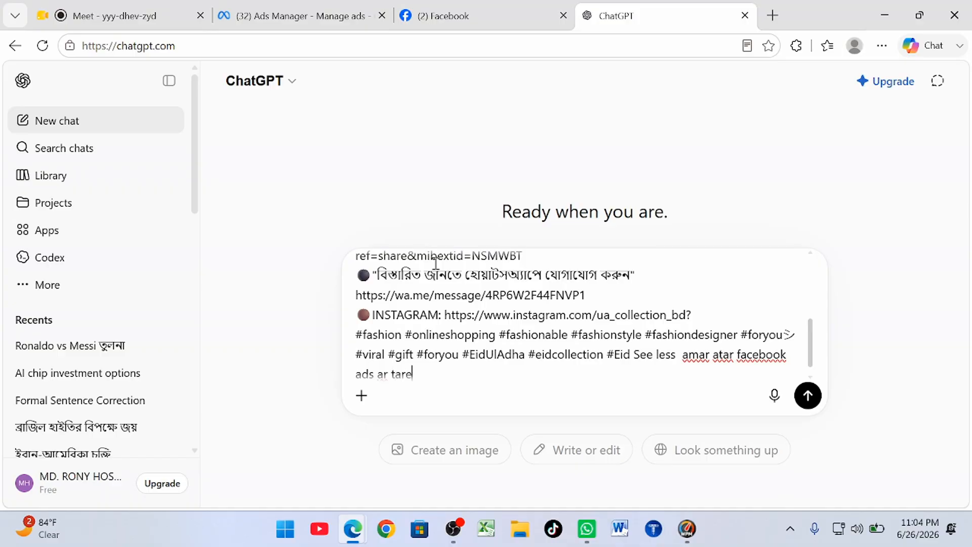
type("getting daw")
key("Return")
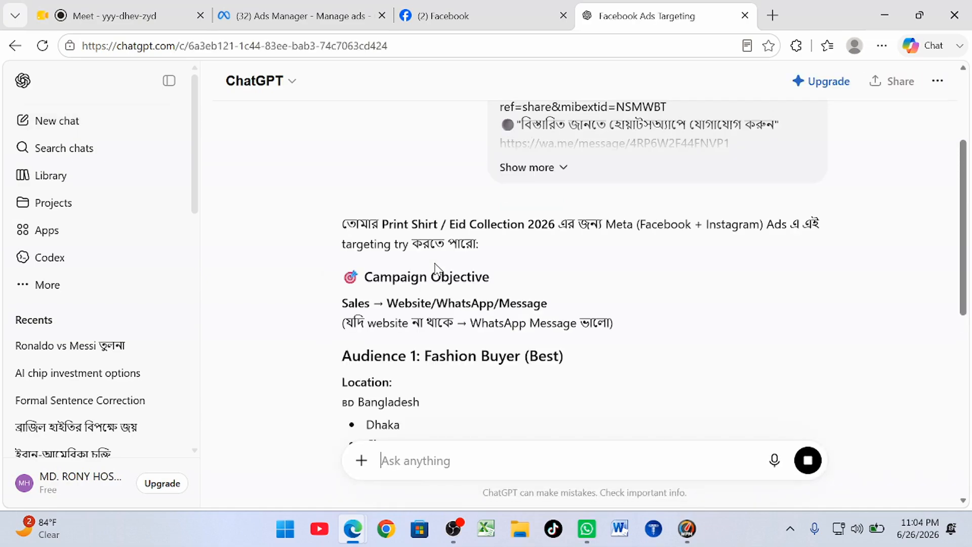
scroll(435, 263, "down", 3)
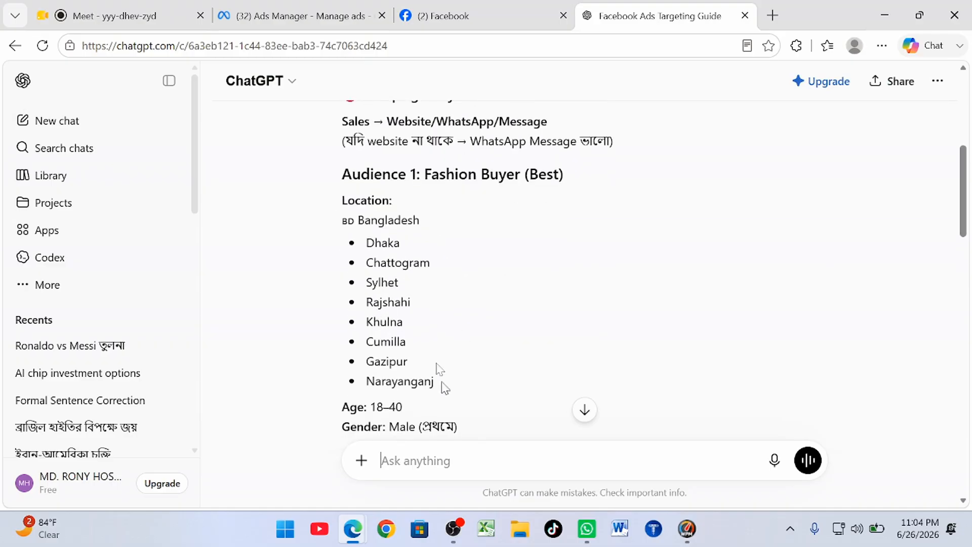
scroll(455, 283, "down", 5)
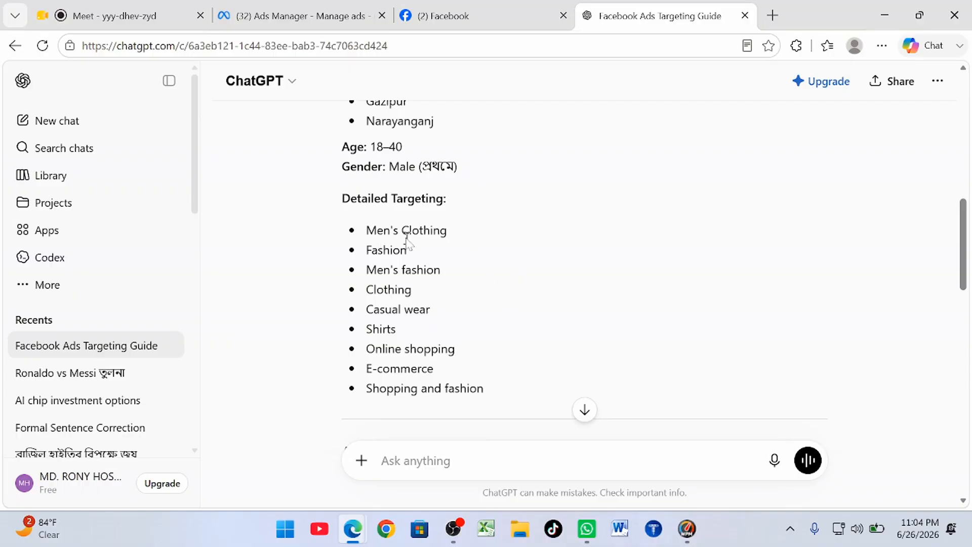
scroll(408, 233, "down", 6)
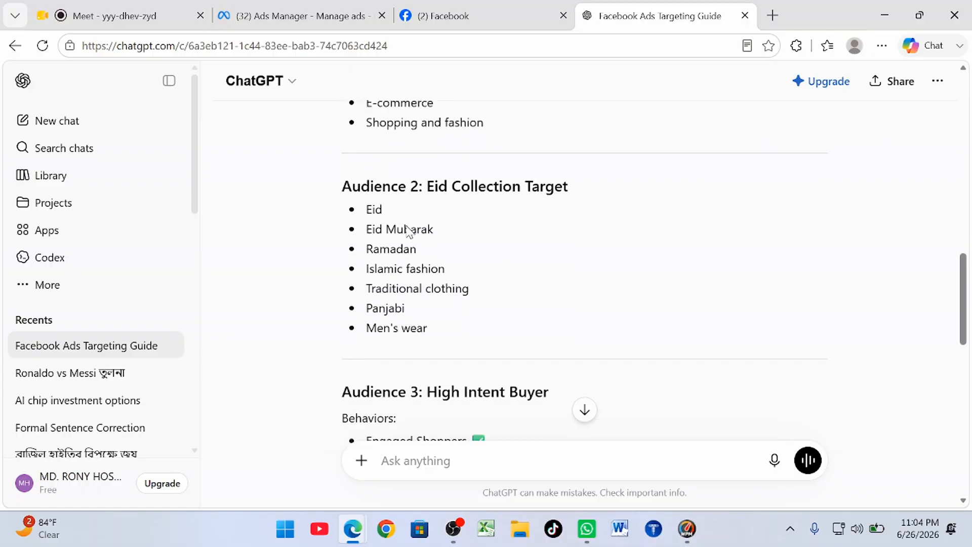
Ask ChatGPT for women-only targeting with 'only womens ar targetting daw'.
type("on")
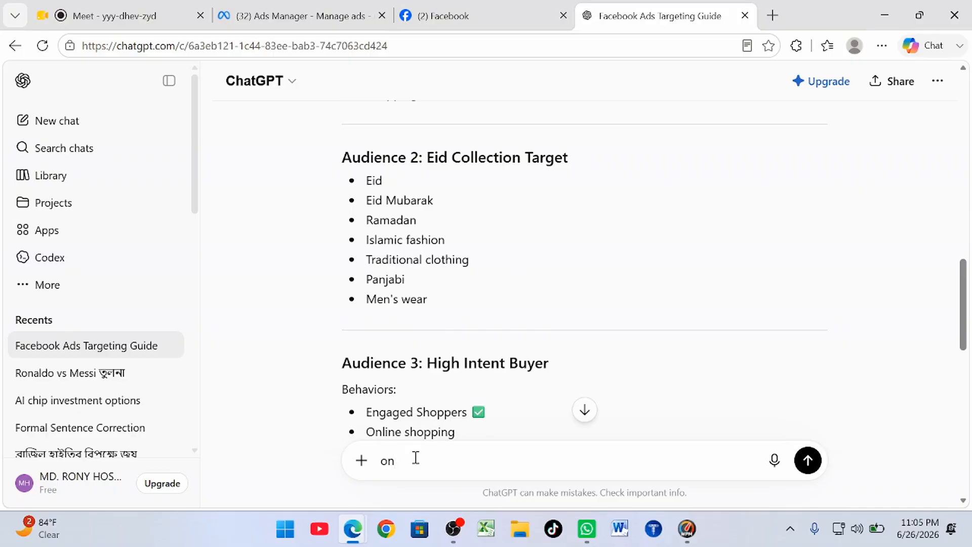
type("ly womens ar")
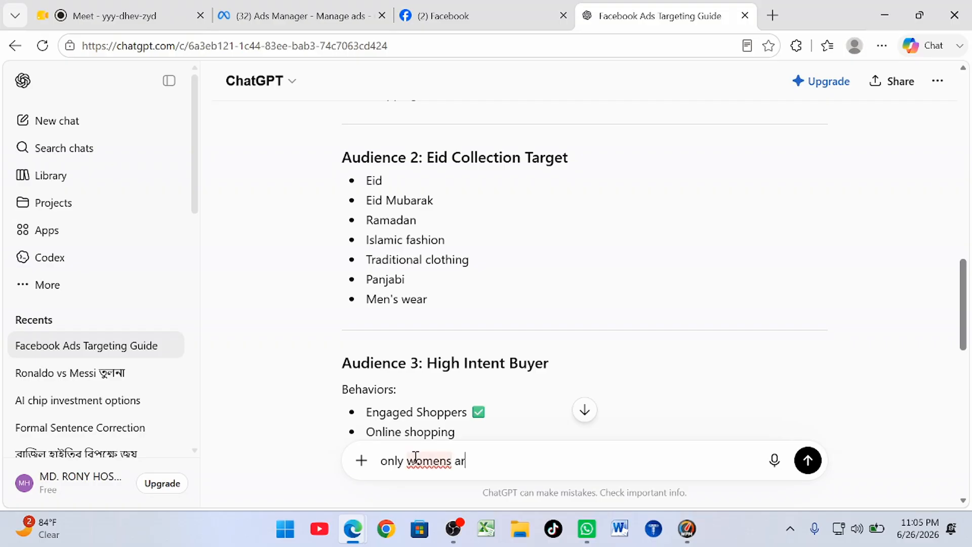
type(" targetting daw")
key("Return")
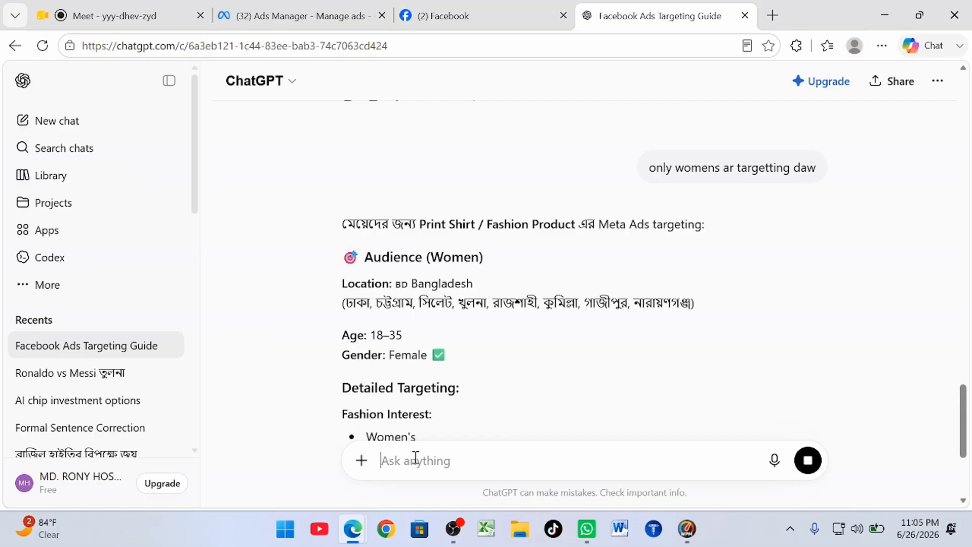
scroll(538, 374, "down", 3)
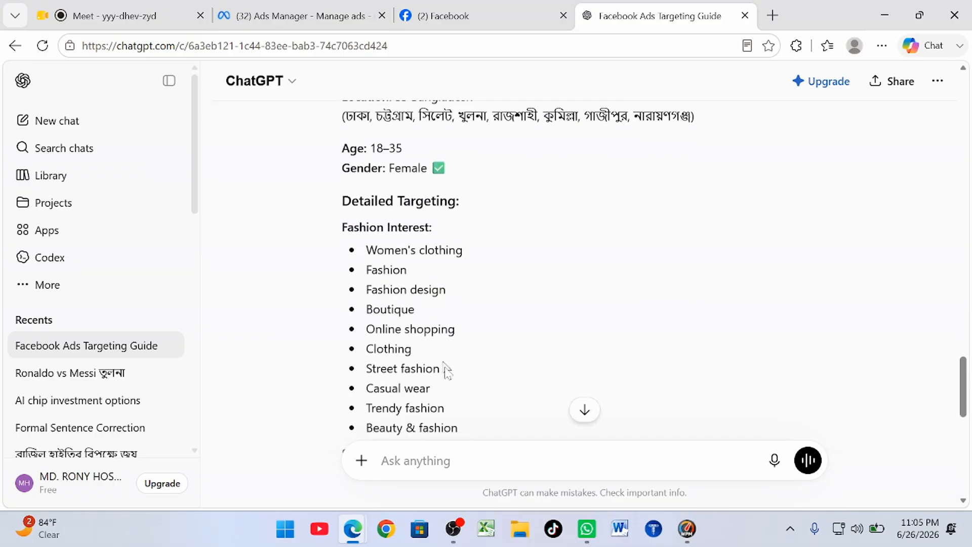
scroll(430, 348, "down", 7)
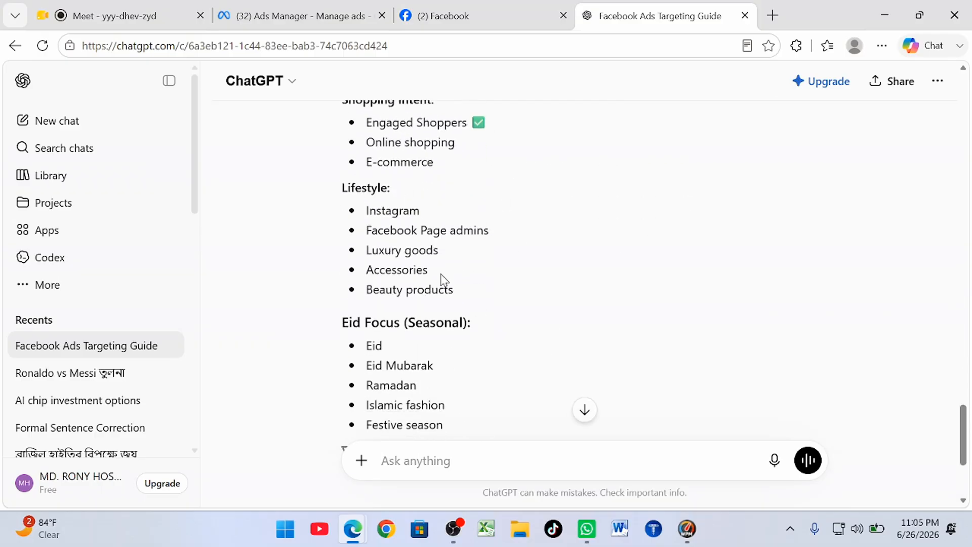
scroll(441, 276, "down", 4)
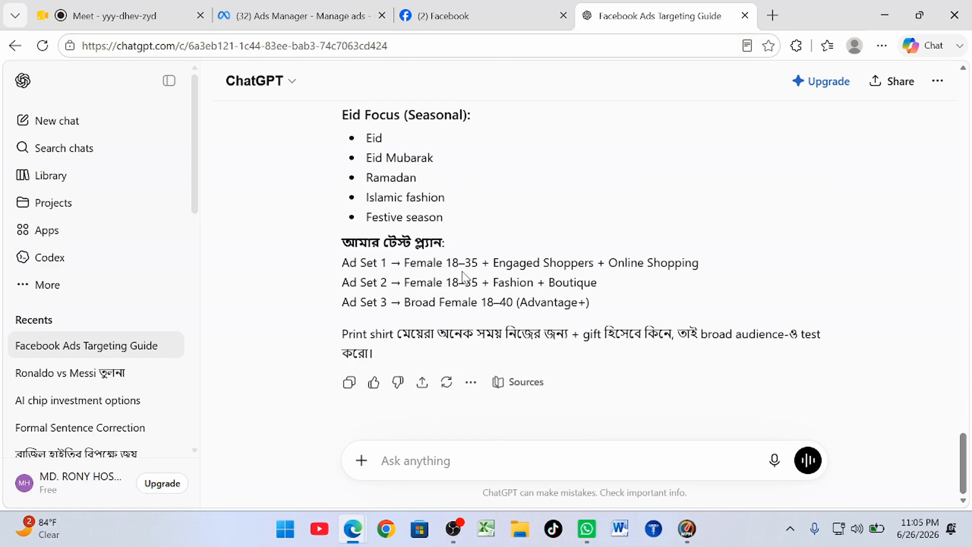
Ask for the top 5 targeting sets ('top 5 targetting daw') and read the answer.
type("top")
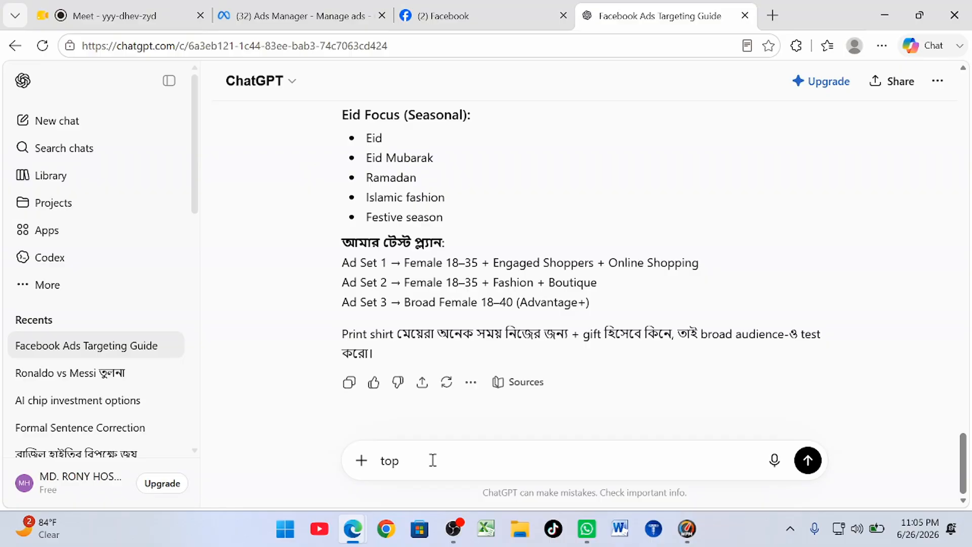
type(" 5 targetting daw")
key("Return")
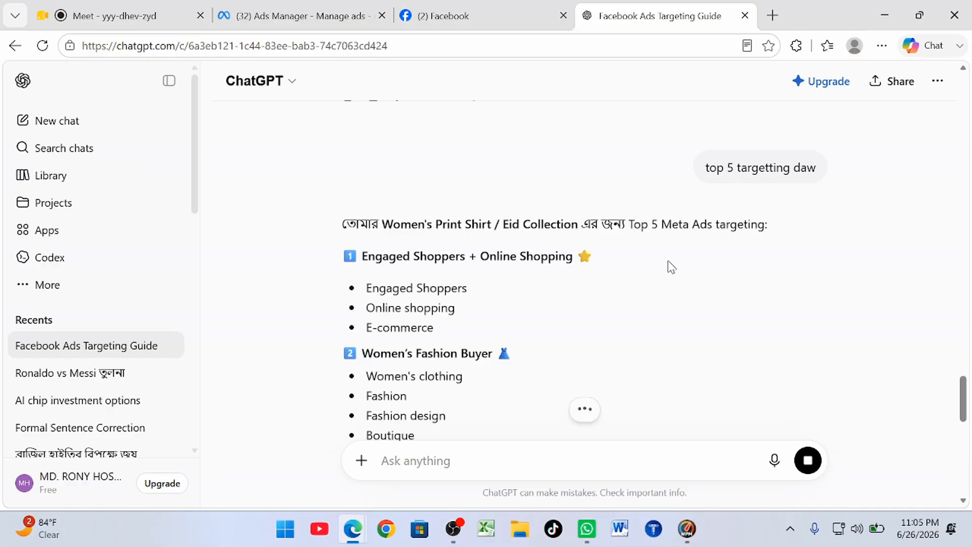
scroll(324, 174, "up", 5)
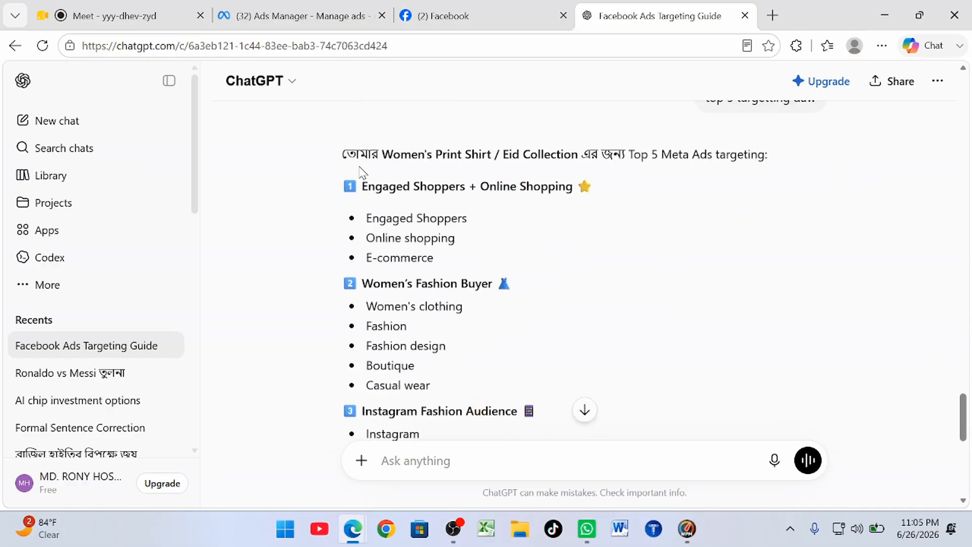
scroll(413, 304, "down", 1)
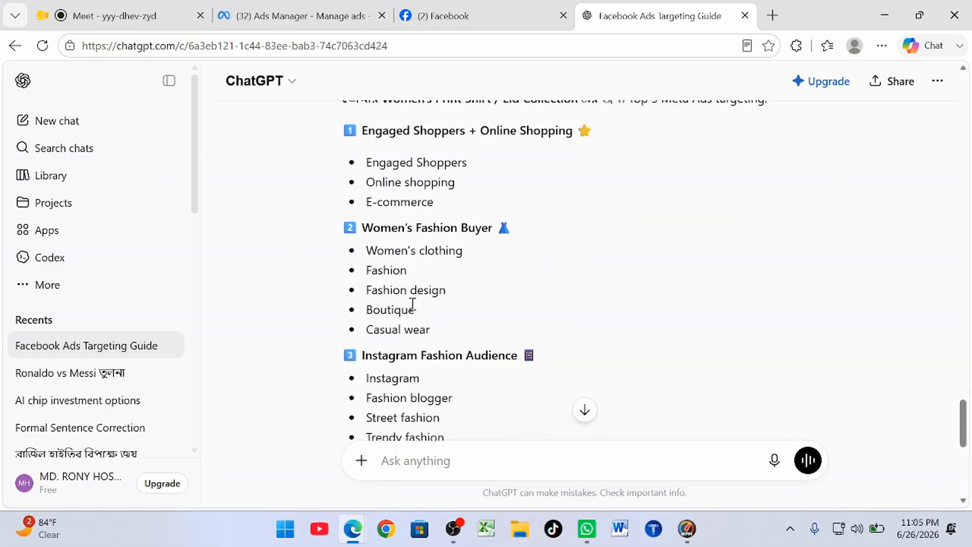
scroll(357, 223, "up", 1)
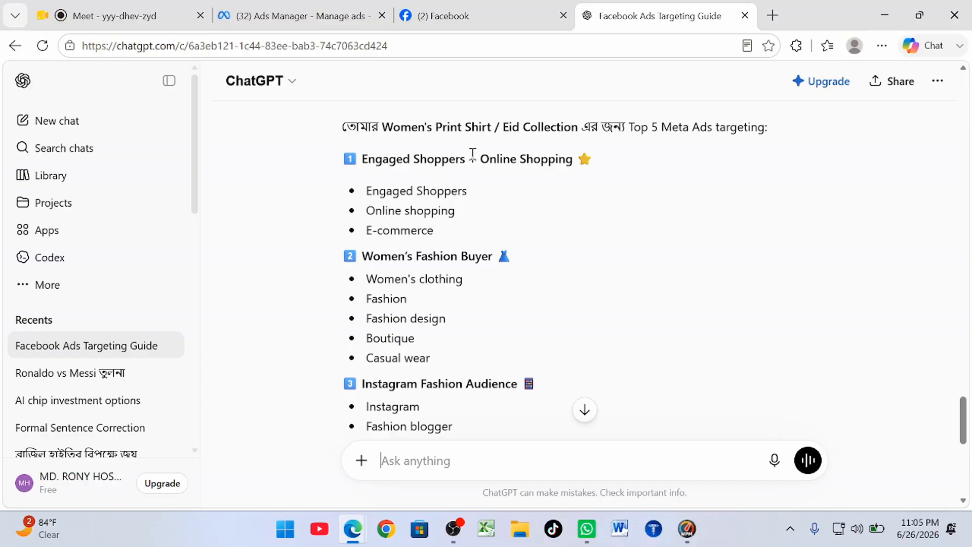
scroll(458, 274, "down", 1)
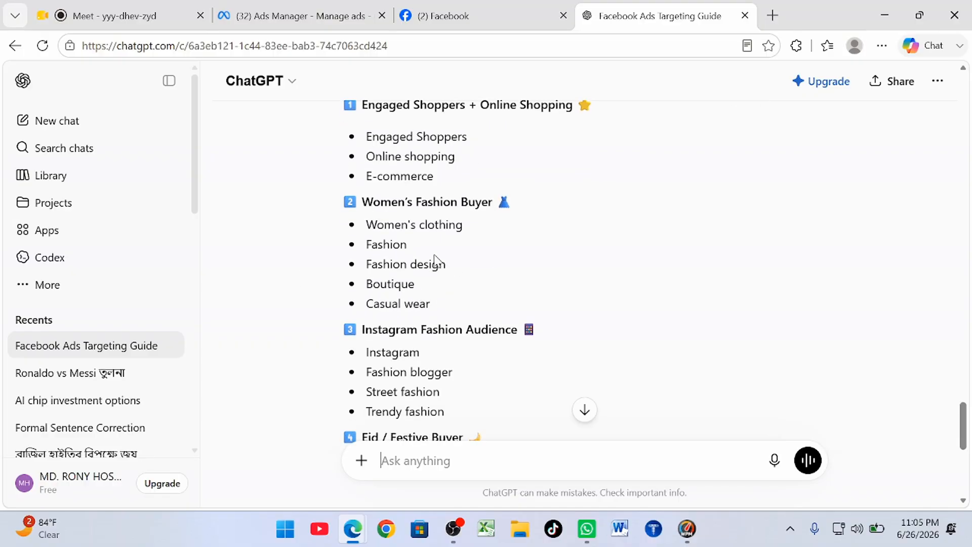
scroll(405, 253, "down", 3)
scroll(443, 301, "down", 2)
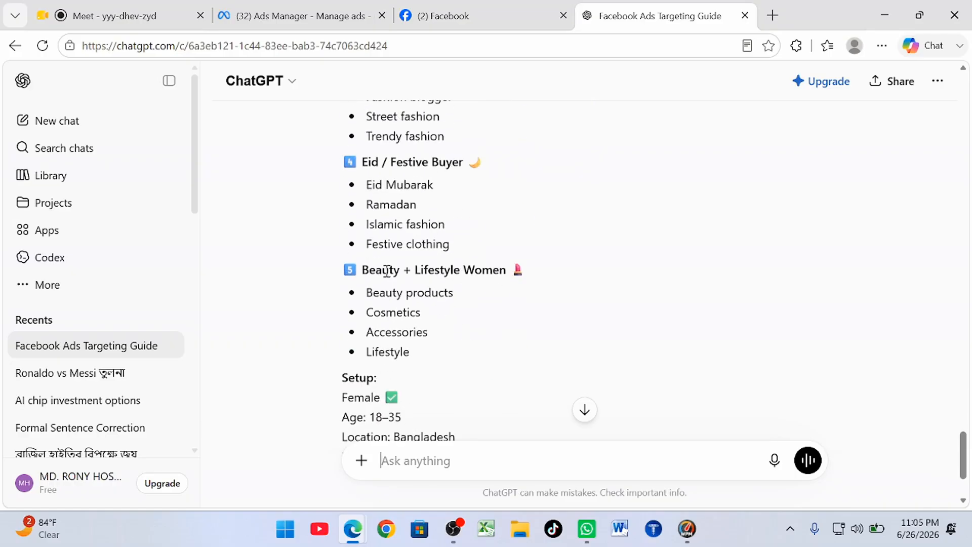
scroll(389, 271, "down", 3)
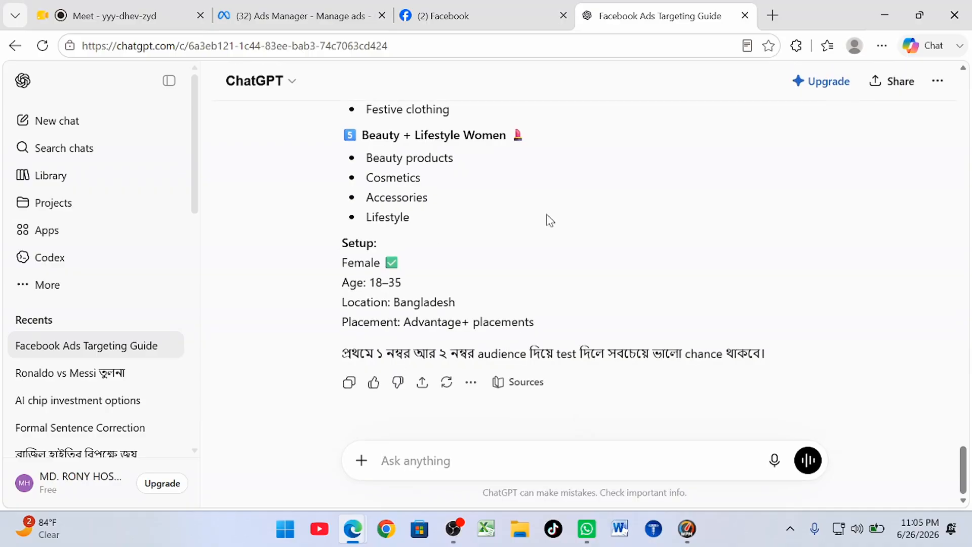
Back in the ad set editor, close interest suggestions and dismiss the WhatsApp Status and value rule notices.
left_click(532, 18)
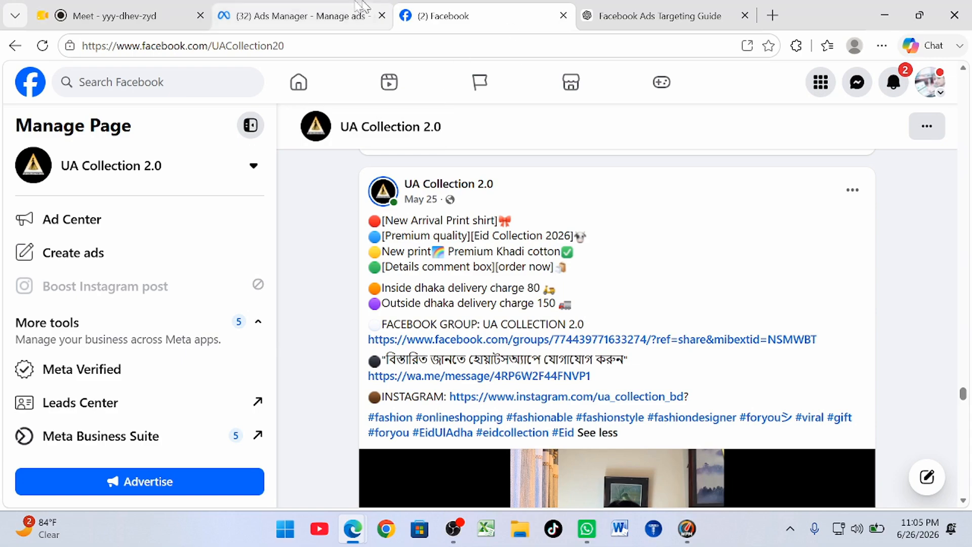
left_click(377, 3)
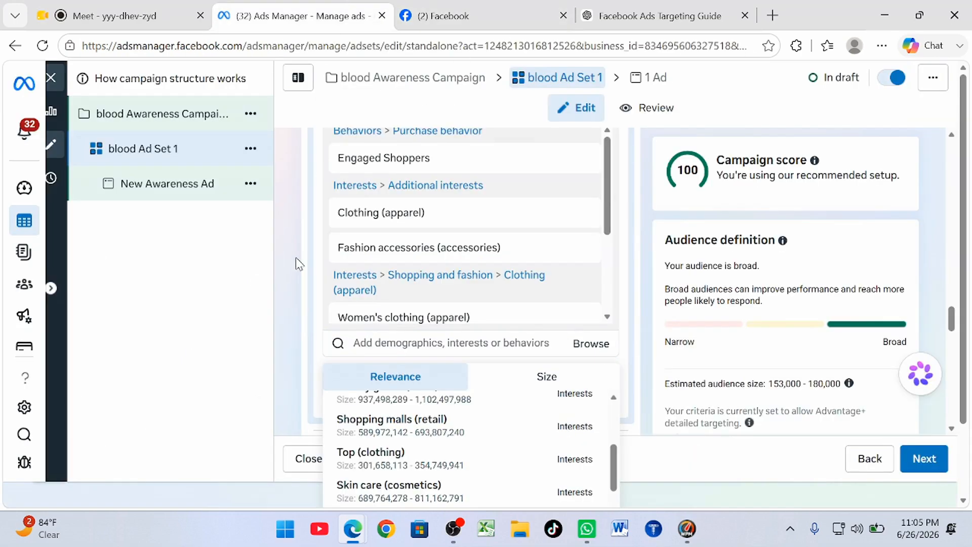
left_click(296, 257)
scroll(610, 399, "down", 10)
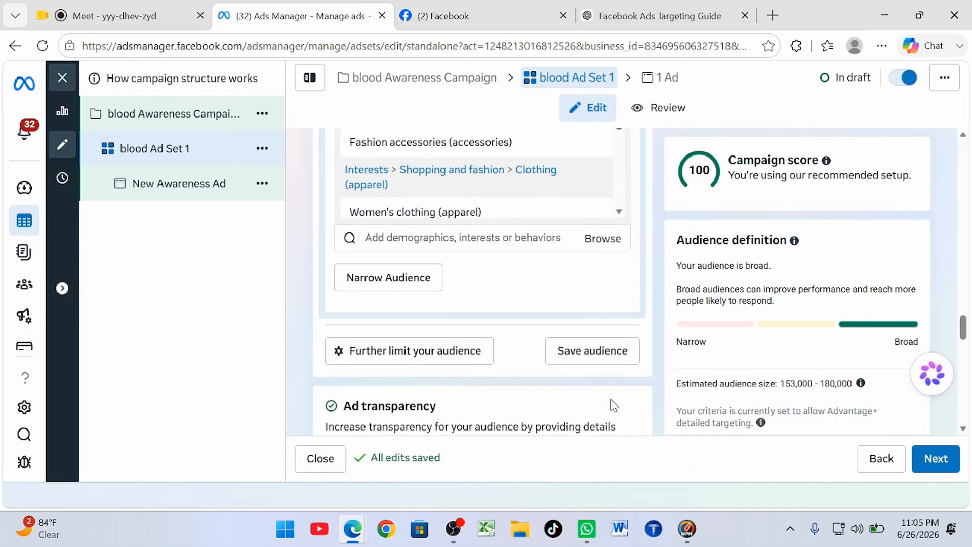
scroll(611, 401, "down", 3)
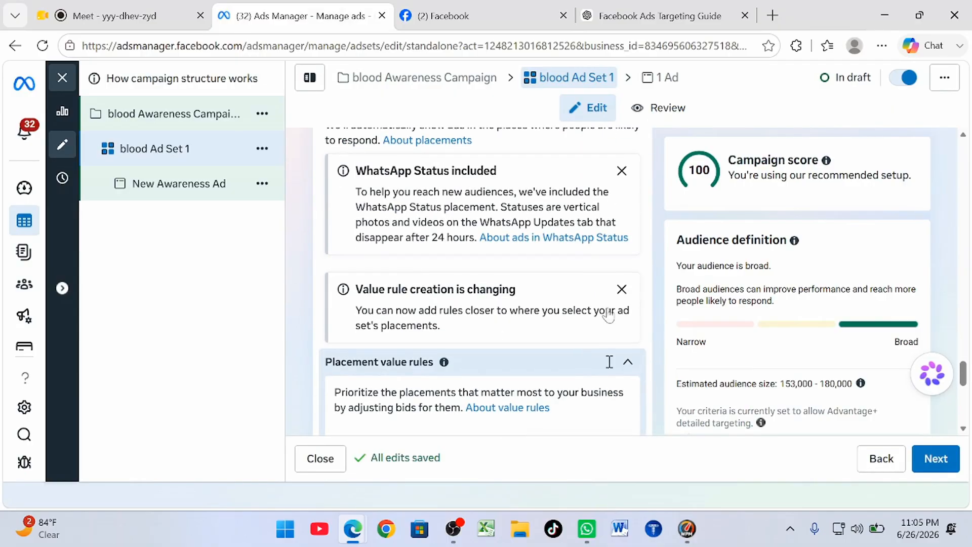
left_click(623, 170)
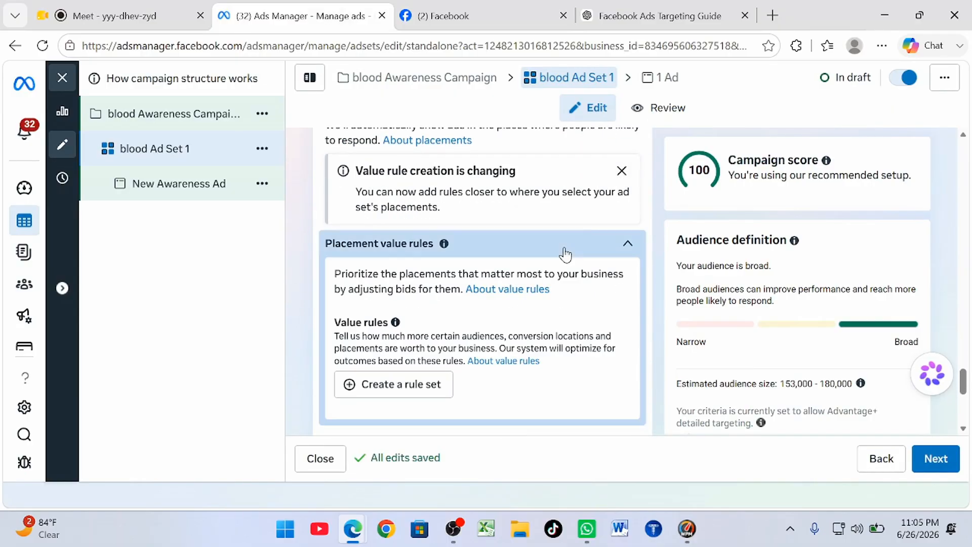
left_click(621, 171)
scroll(571, 305, "down", 2)
scroll(571, 305, "down", 2)
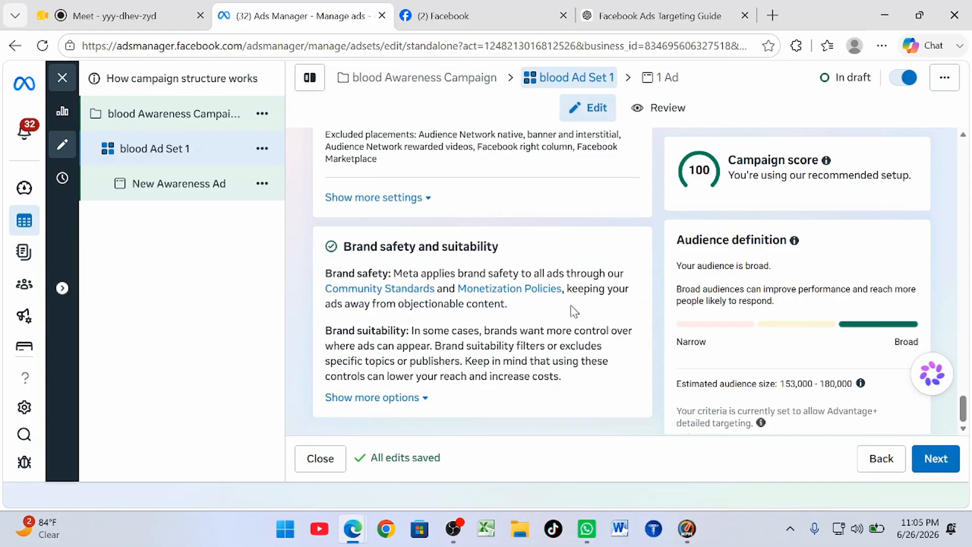
Reveal the additional placement settings for blood Ad Set 1.
left_click(424, 197)
scroll(469, 259, "down", 1)
scroll(469, 259, "up", 1)
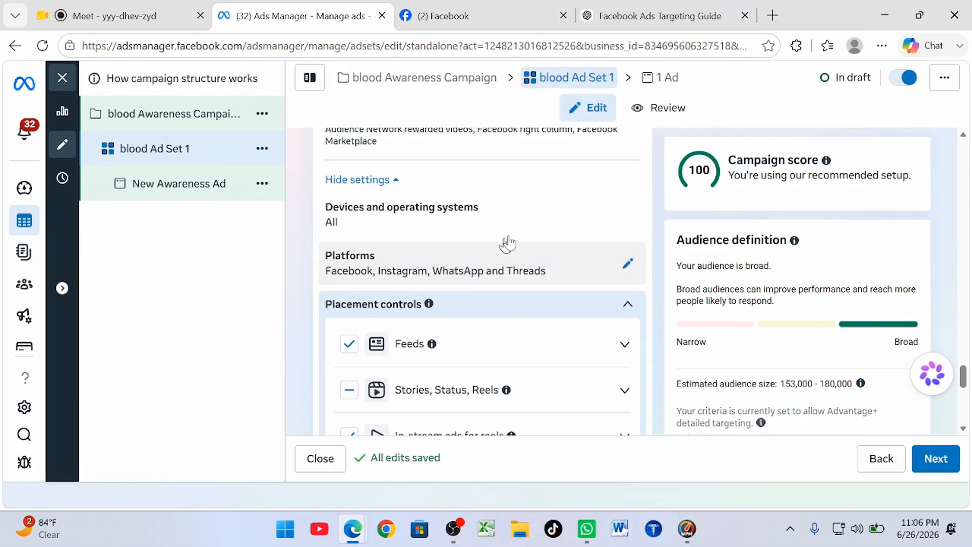
left_click(90, 6)
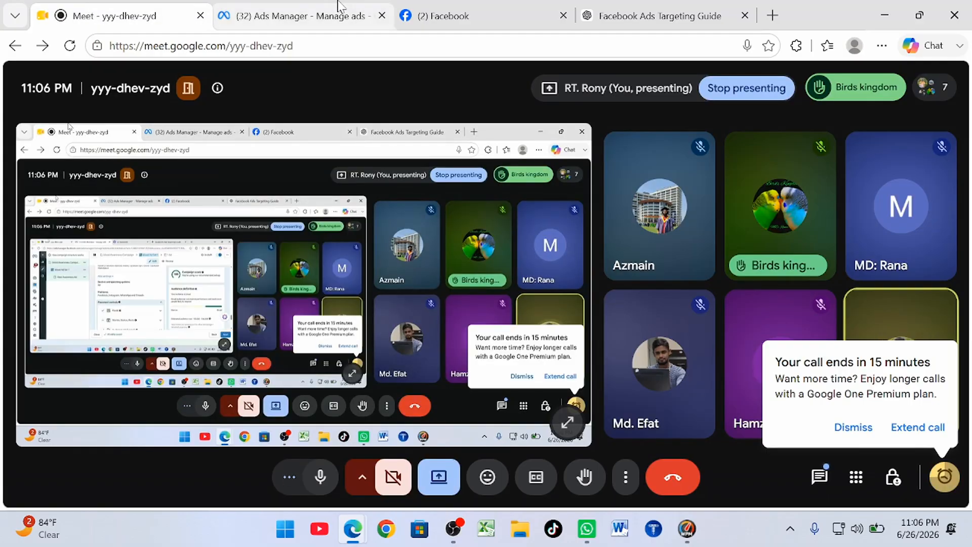
left_click(313, 11)
scroll(564, 306, "down", 2)
scroll(564, 306, "up", 1)
scroll(564, 306, "down", 1)
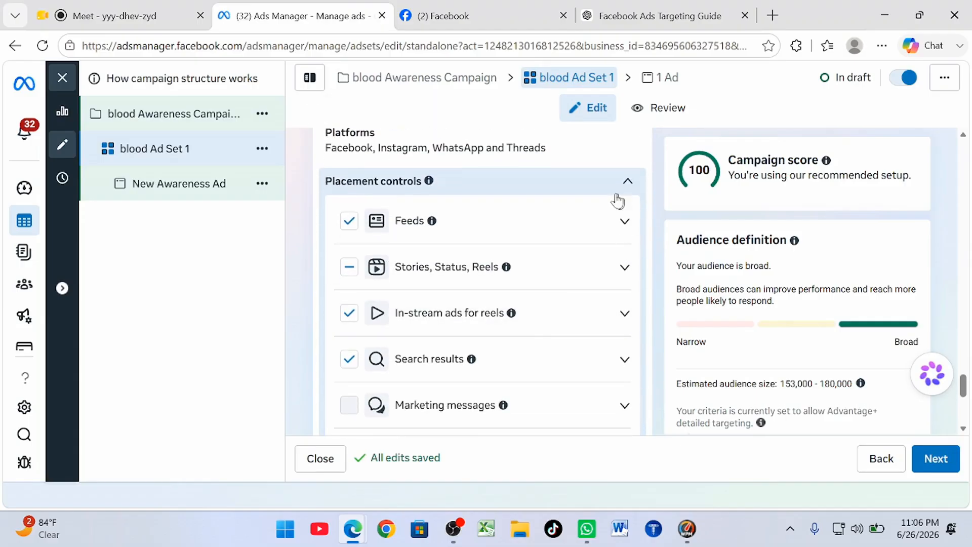
Expand the Platforms section of blood Ad Set 1 and review the platform checkboxes.
left_click(536, 154)
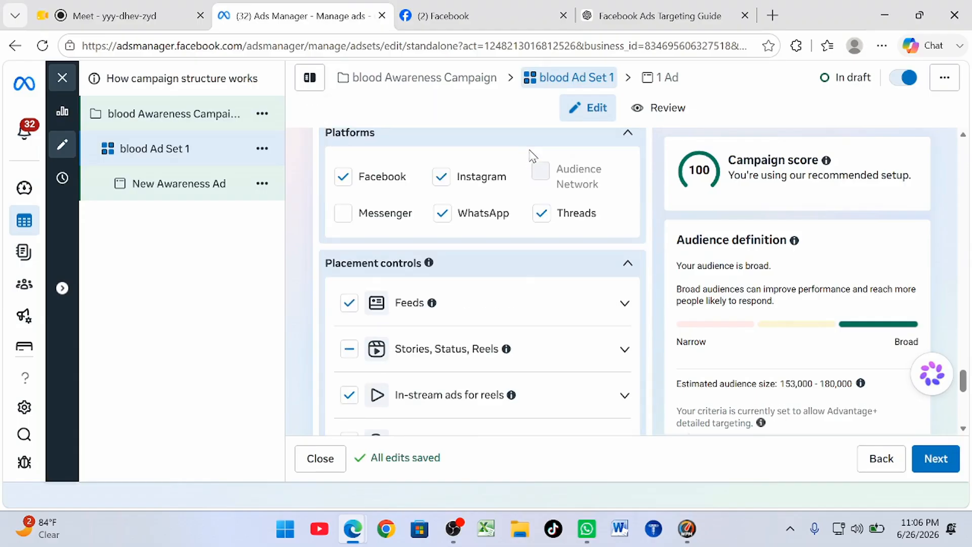
scroll(293, 227, "up", 2)
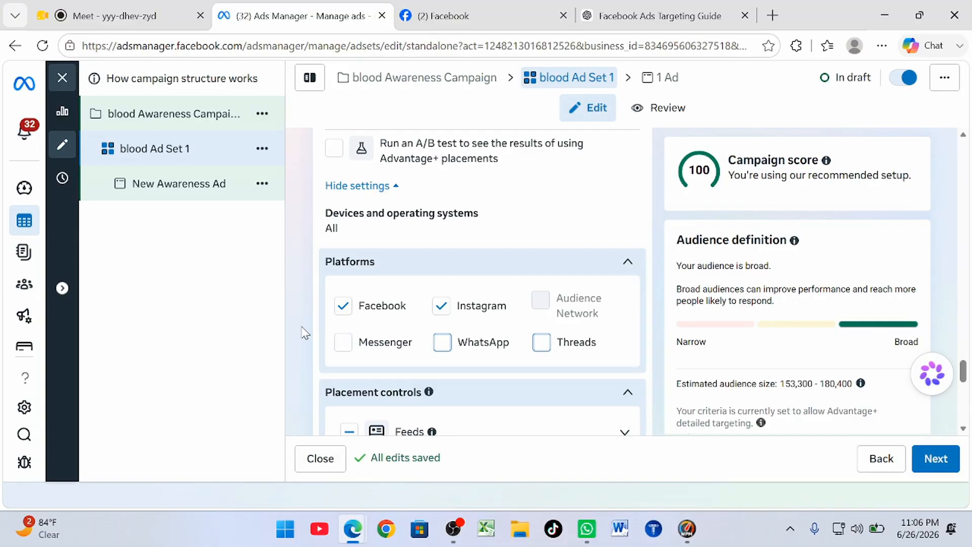
scroll(304, 333, "down", 3)
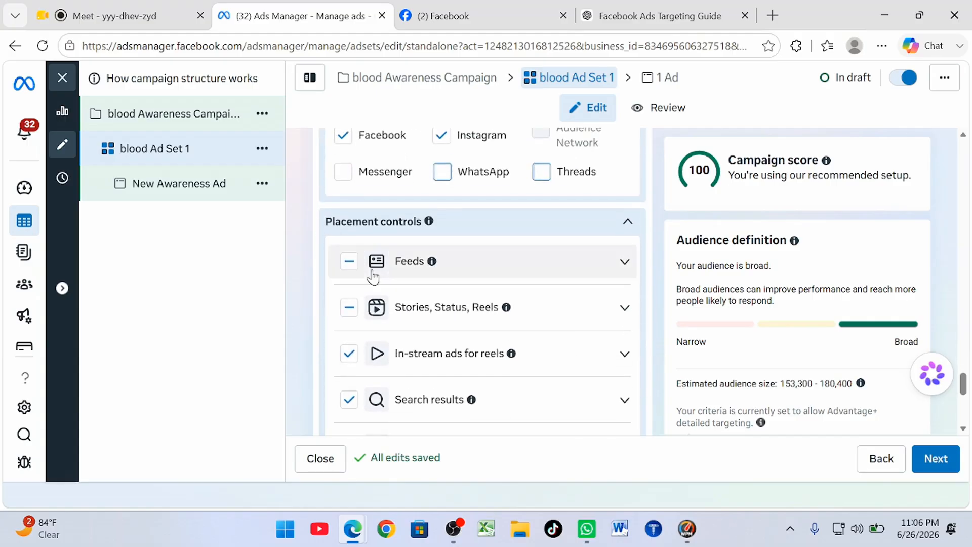
scroll(394, 364, "down", 3)
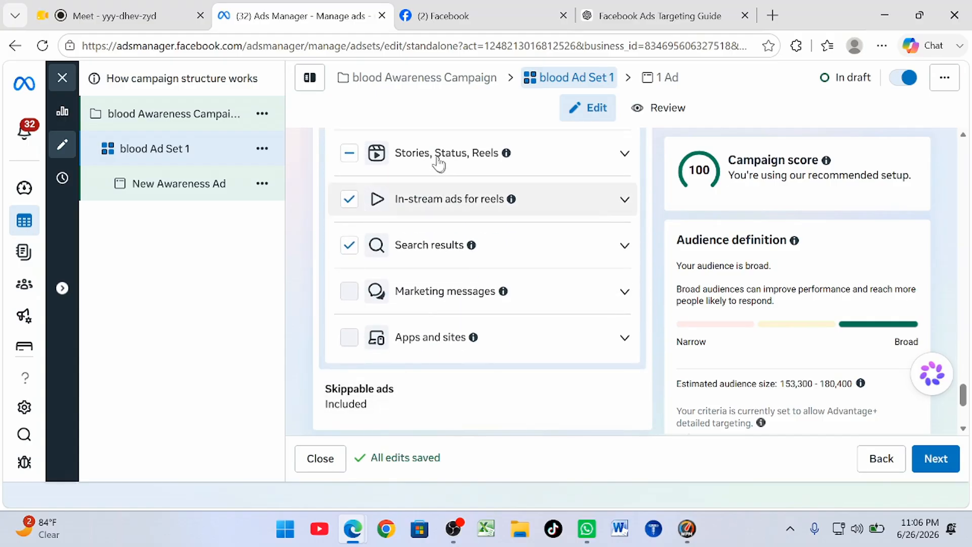
scroll(418, 174, "up", 2)
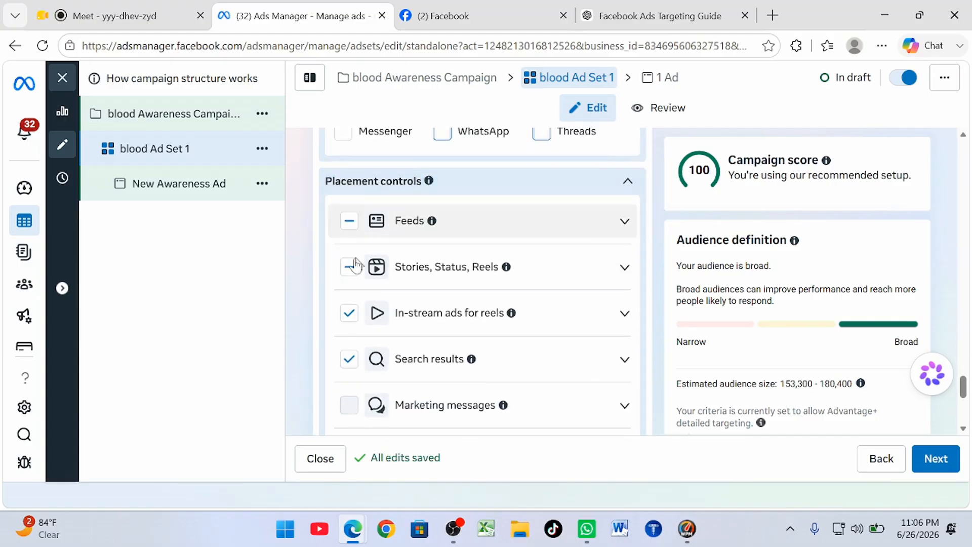
scroll(521, 358, "down", 1)
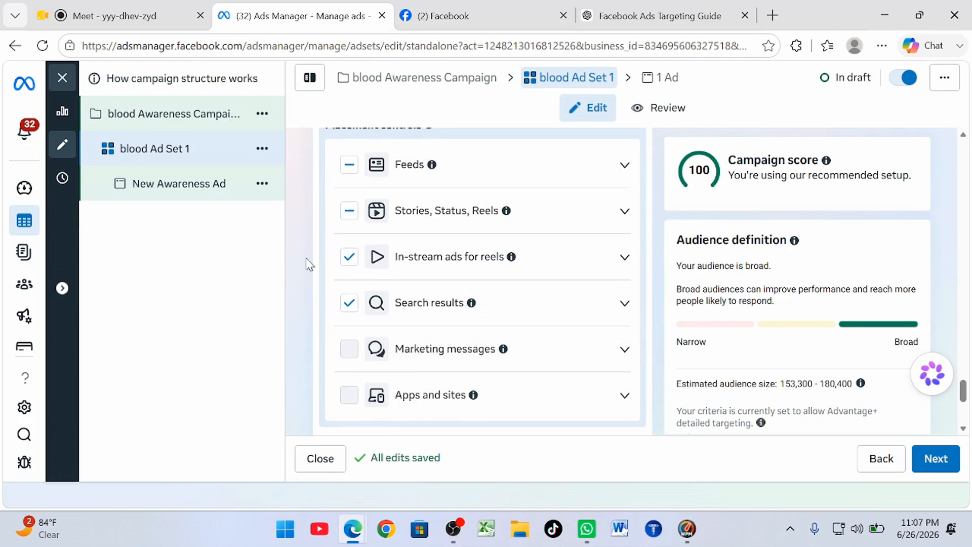
scroll(310, 264, "up", 4)
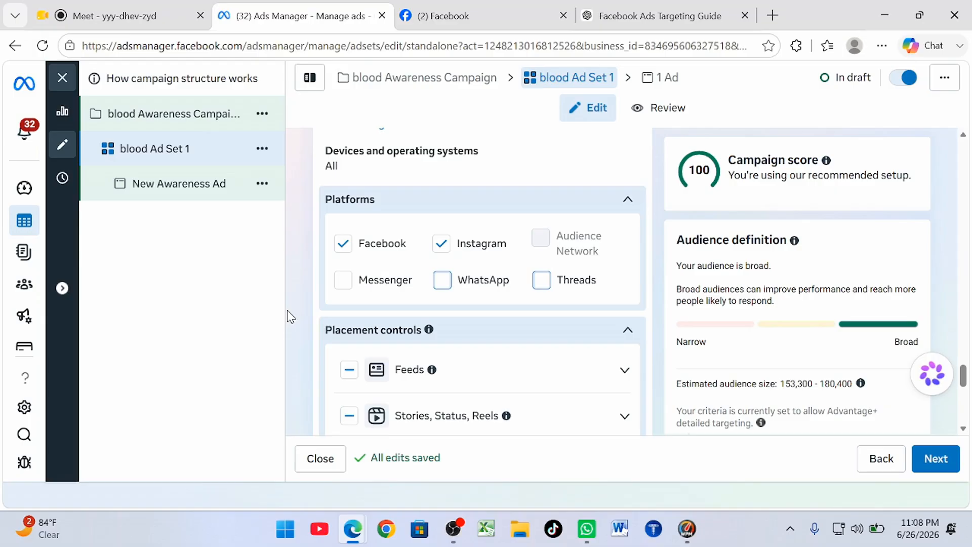
Include all Feeds and Stories, Status, Reels placements, untick Messenger, and collapse Platforms.
scroll(304, 341, "down", 1)
left_click(349, 311)
left_click(349, 357)
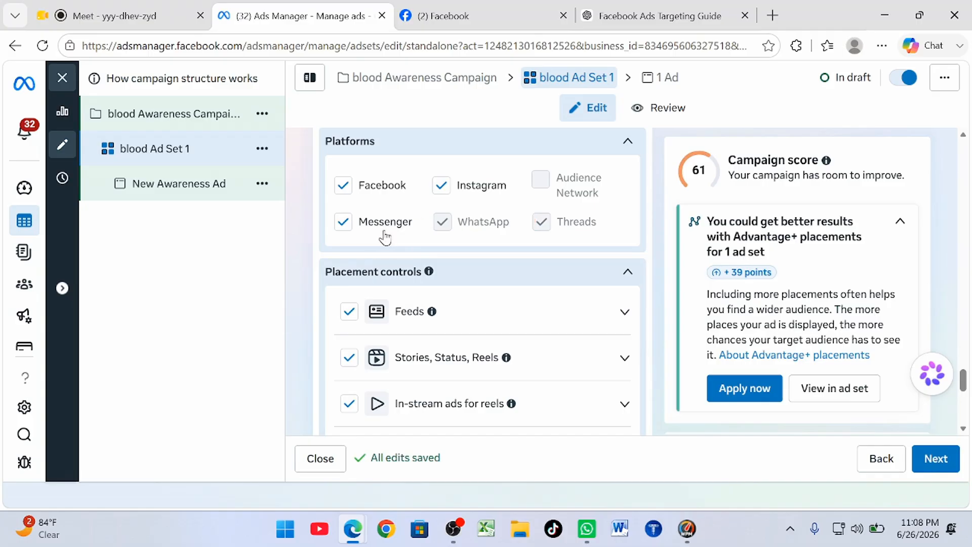
left_click(341, 225)
scroll(302, 318, "up", 3)
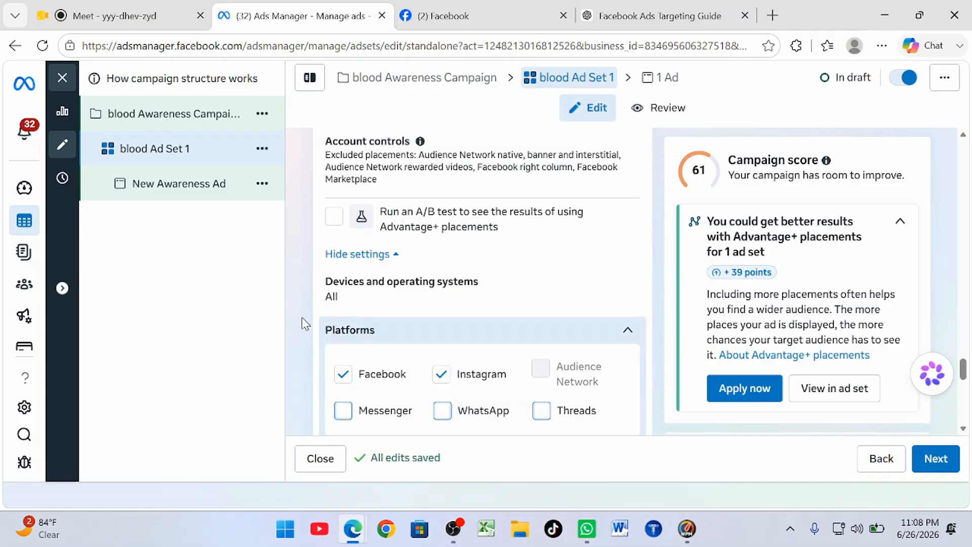
scroll(302, 318, "down", 1)
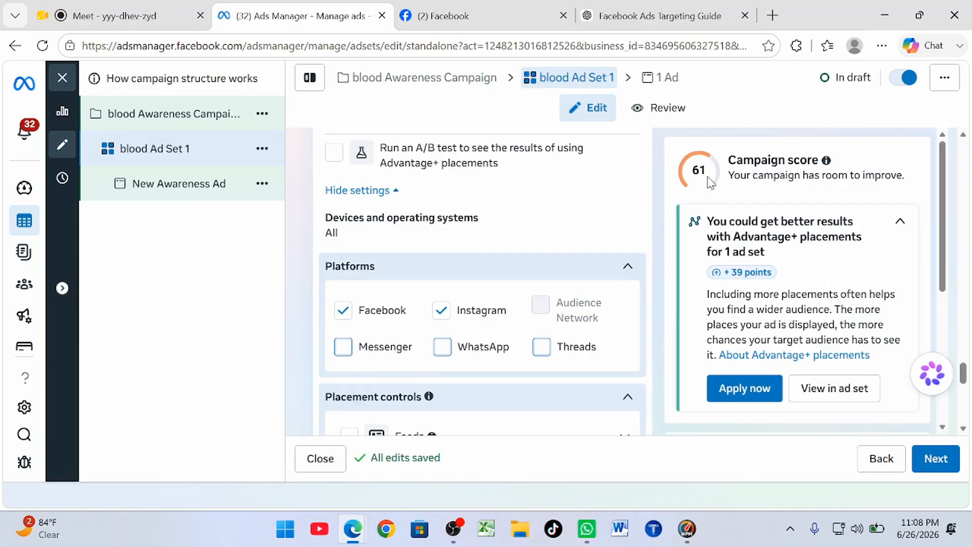
left_click(627, 269)
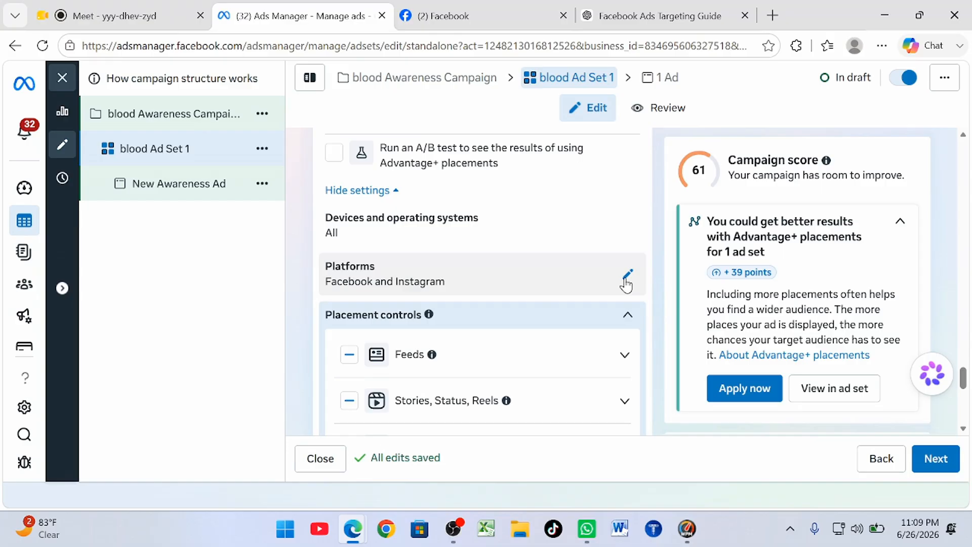
Return to blood Ad Set 1 and expand the brand suitability options.
left_click(512, 8)
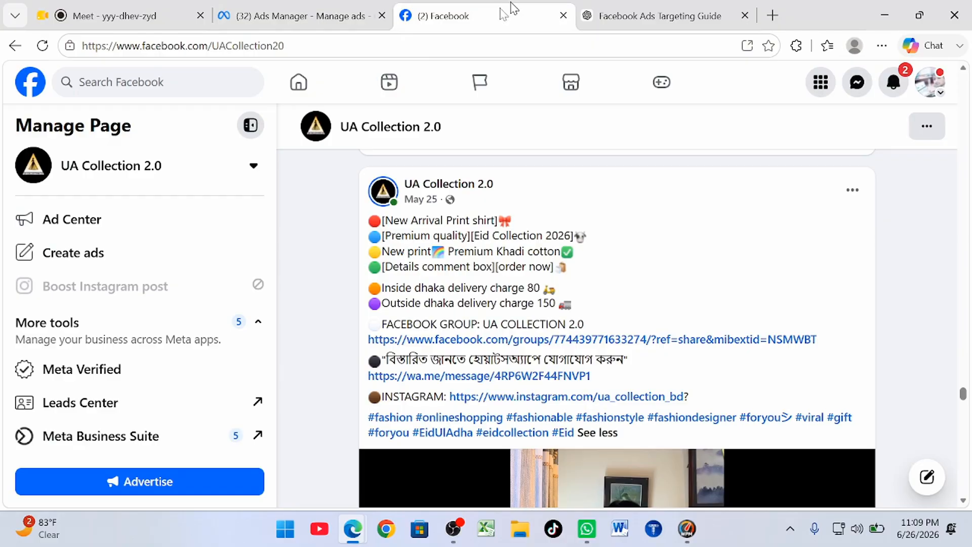
left_click(312, 25)
scroll(496, 310, "down", 5)
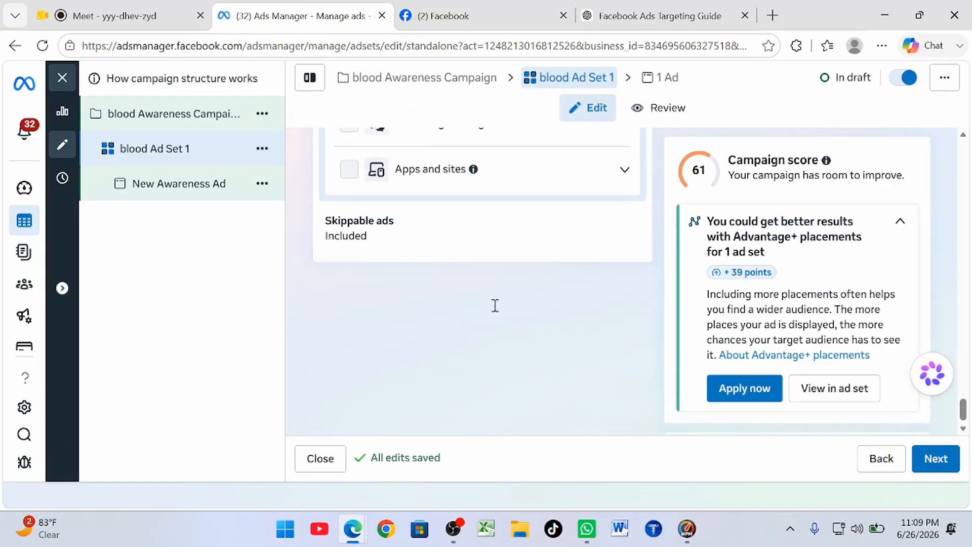
scroll(441, 329, "up", 3)
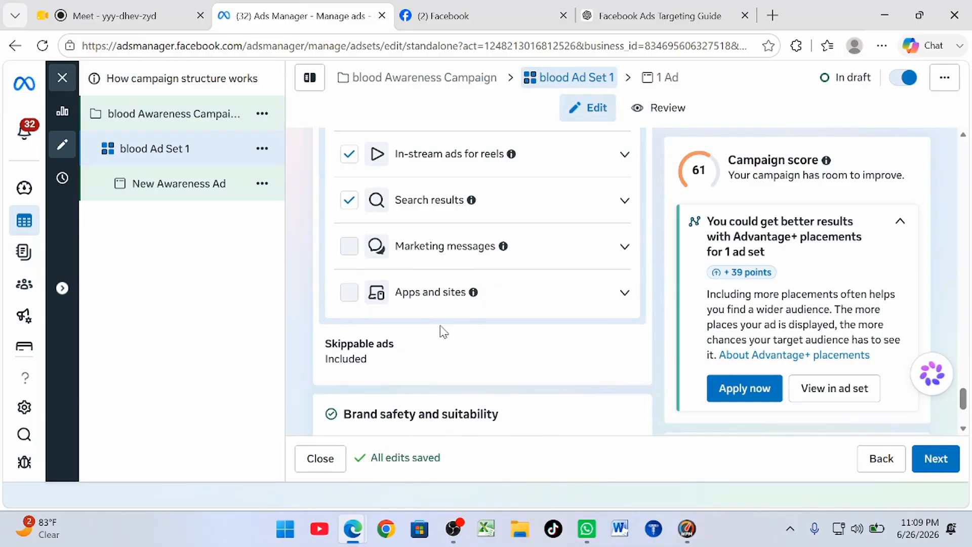
scroll(441, 325, "down", 3)
left_click(427, 399)
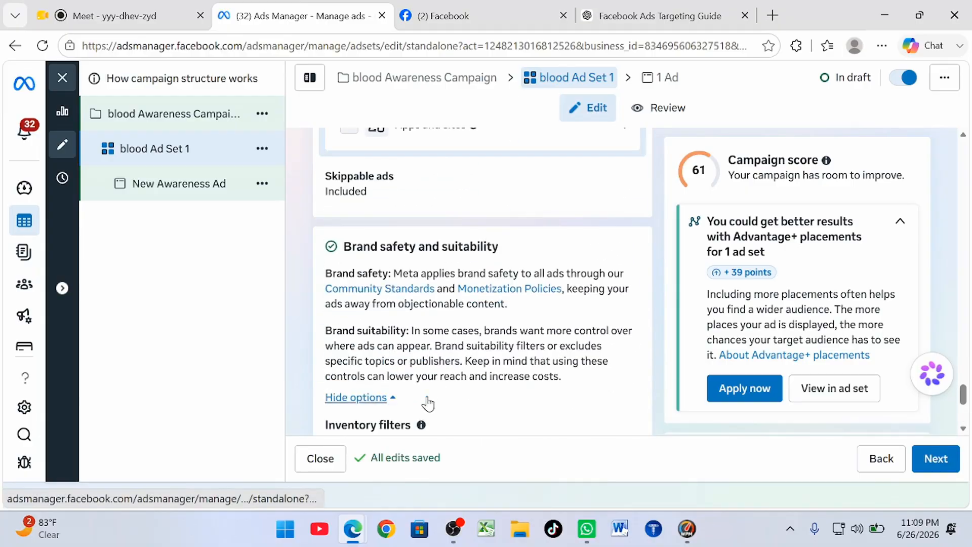
scroll(428, 403, "down", 2)
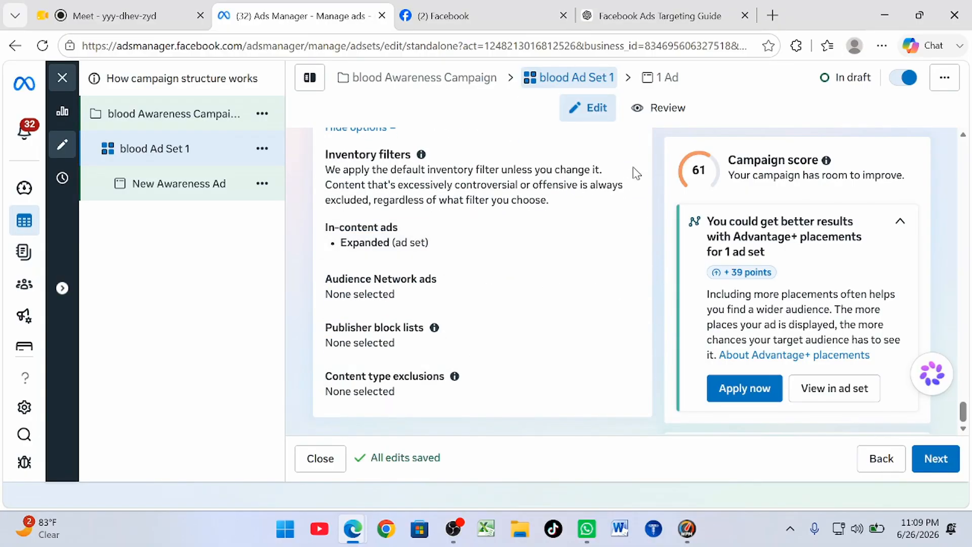
scroll(633, 166, "up", 10)
scroll(632, 169, "down", 1)
scroll(487, 360, "up", 7)
scroll(489, 363, "down", 1)
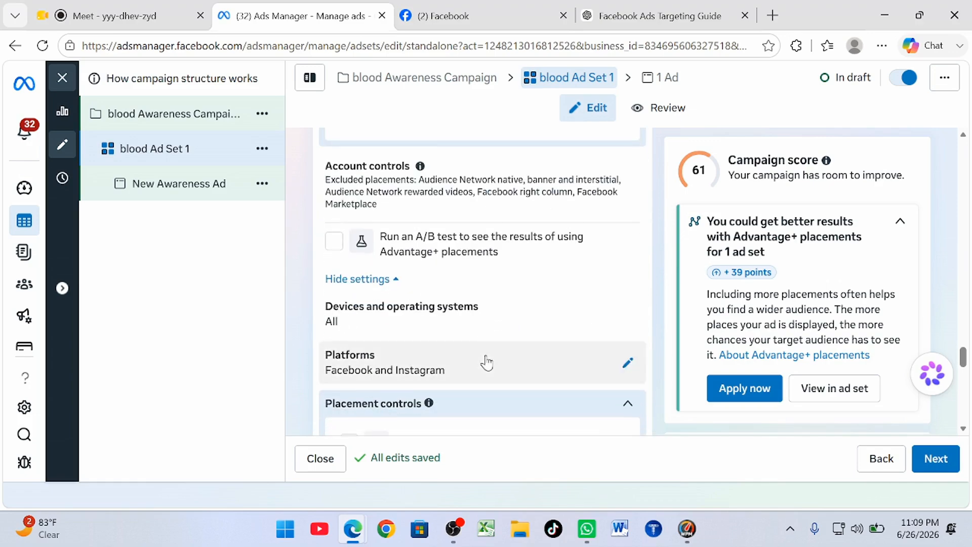
Keep the ad set targeting all mobile devices, then continue to the ad level.
left_click(529, 320)
scroll(433, 311, "down", 2)
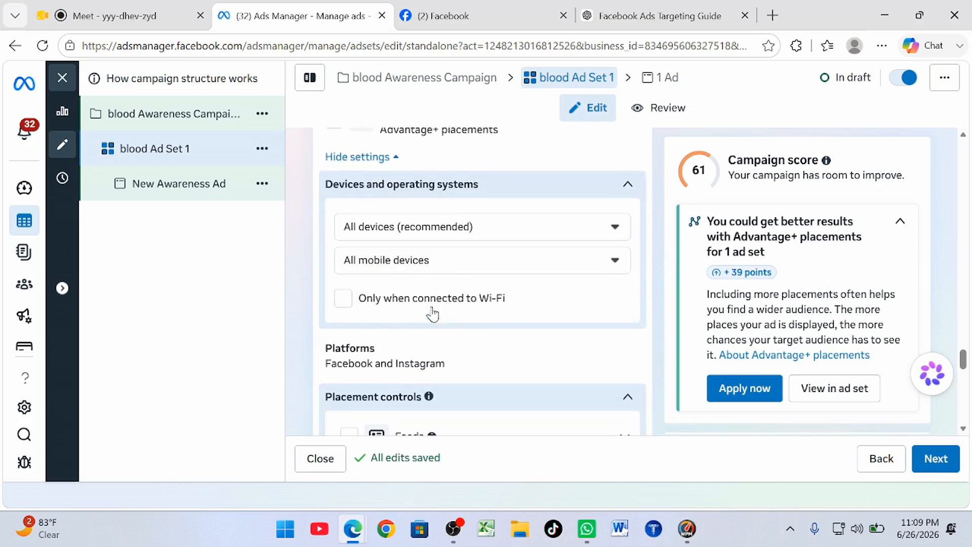
left_click(556, 251)
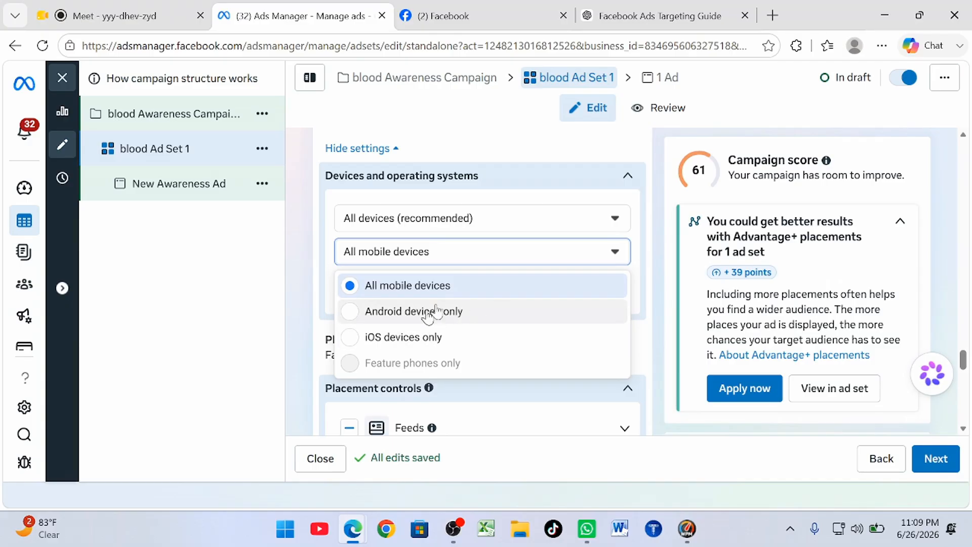
left_click(415, 340)
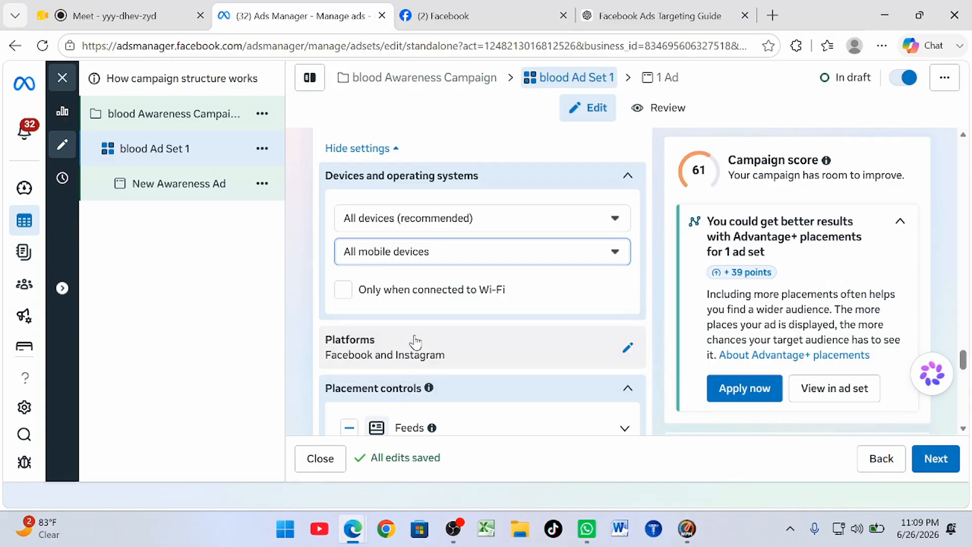
left_click(422, 255)
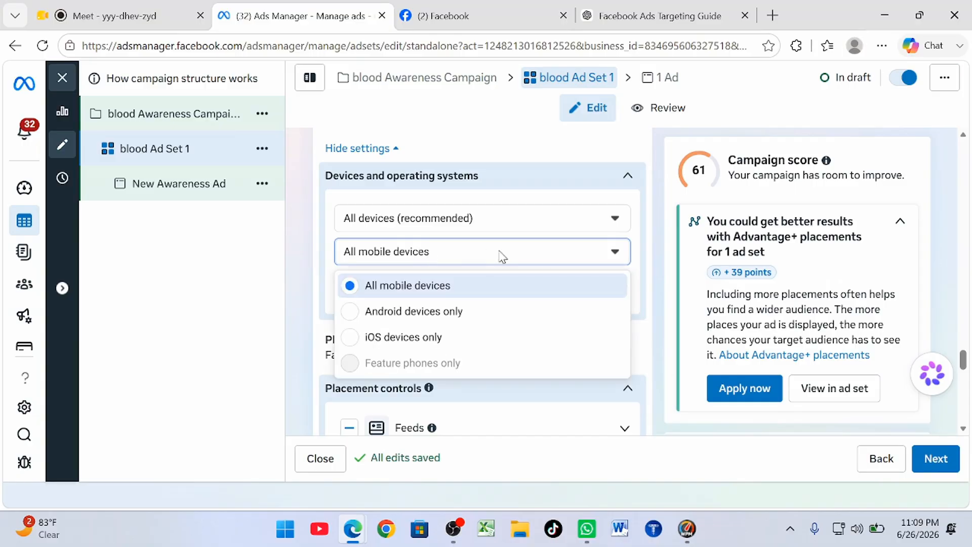
left_click(455, 287)
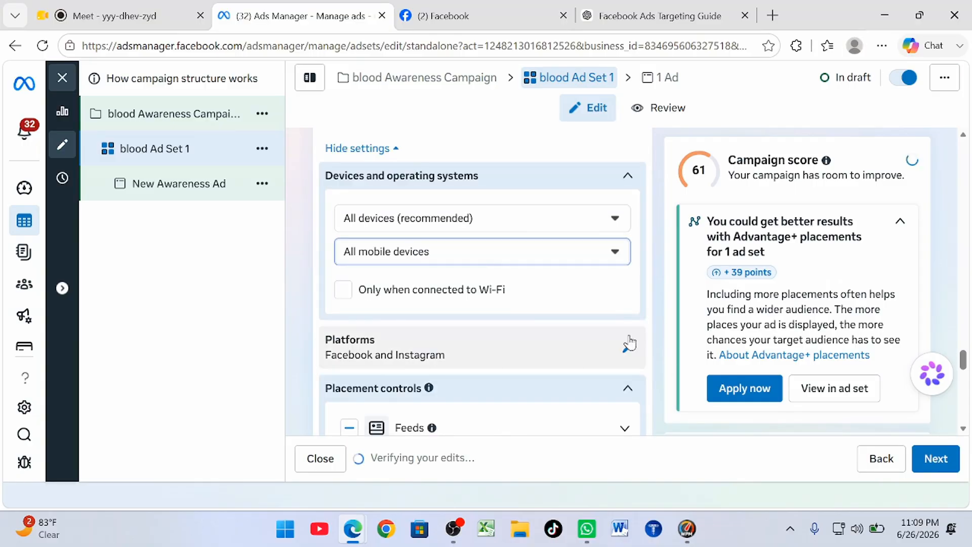
scroll(646, 353, "down", 2)
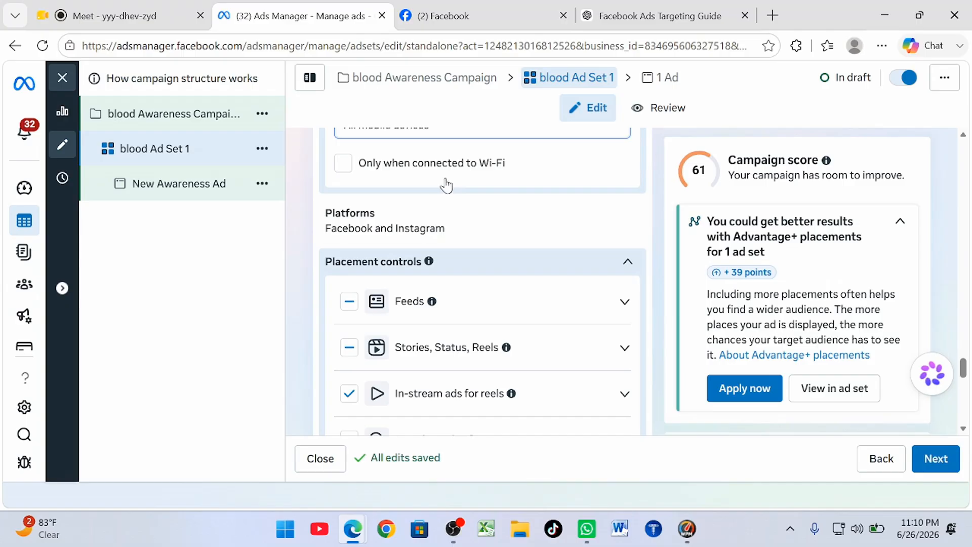
scroll(438, 176, "up", 1)
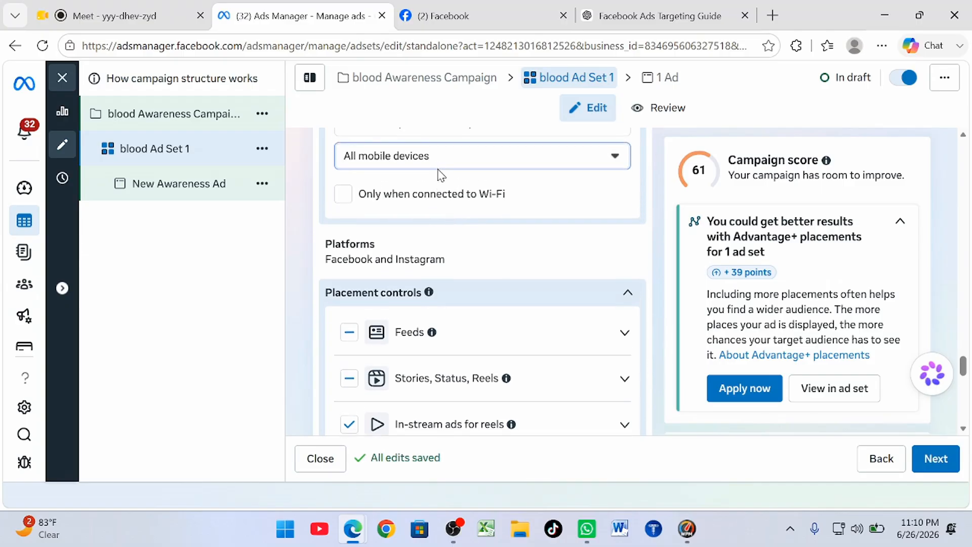
scroll(496, 207, "up", 3)
scroll(498, 207, "down", 1)
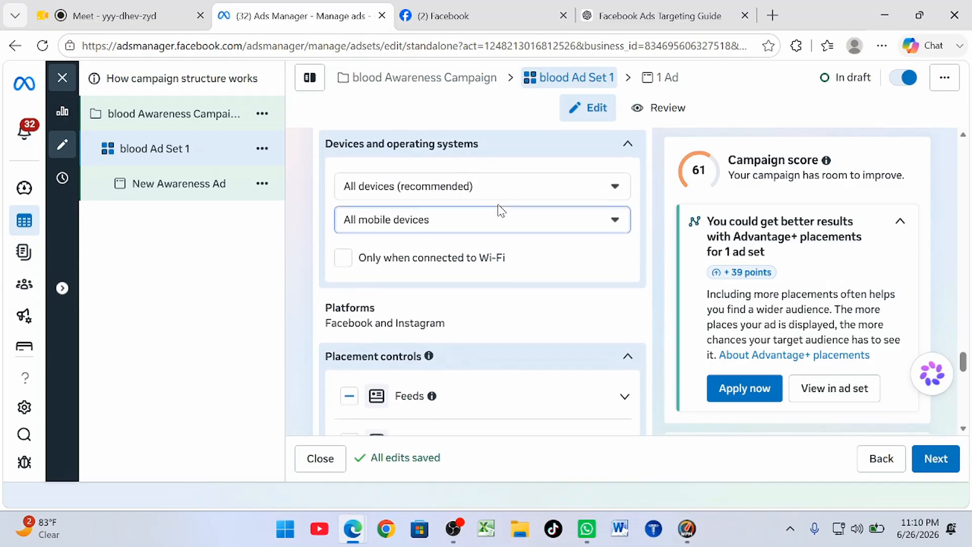
scroll(532, 203, "up", 1)
left_click_drag(358, 292, 435, 293)
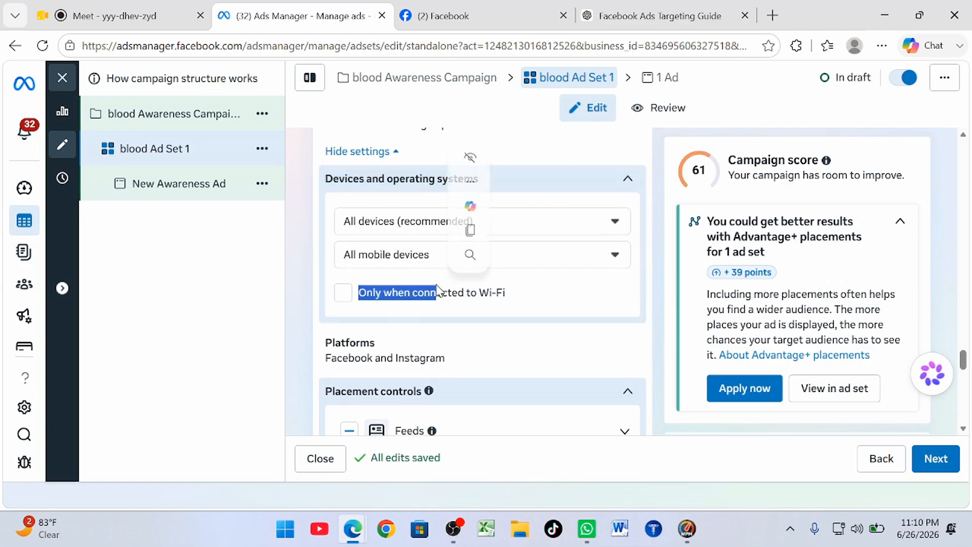
left_click(946, 461)
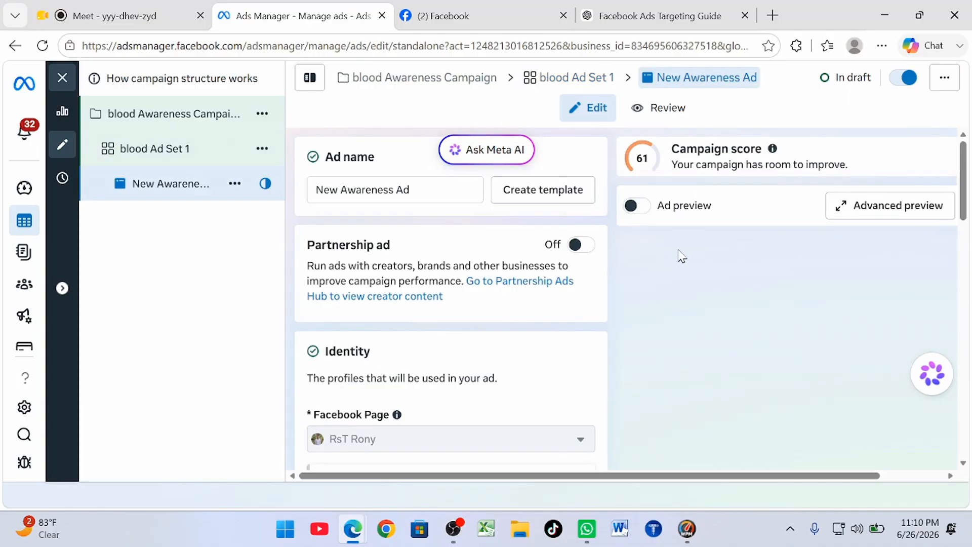
Delete 'New Awareness' from the ad name, leaving it as 'Ad'.
scroll(412, 222, "down", 5)
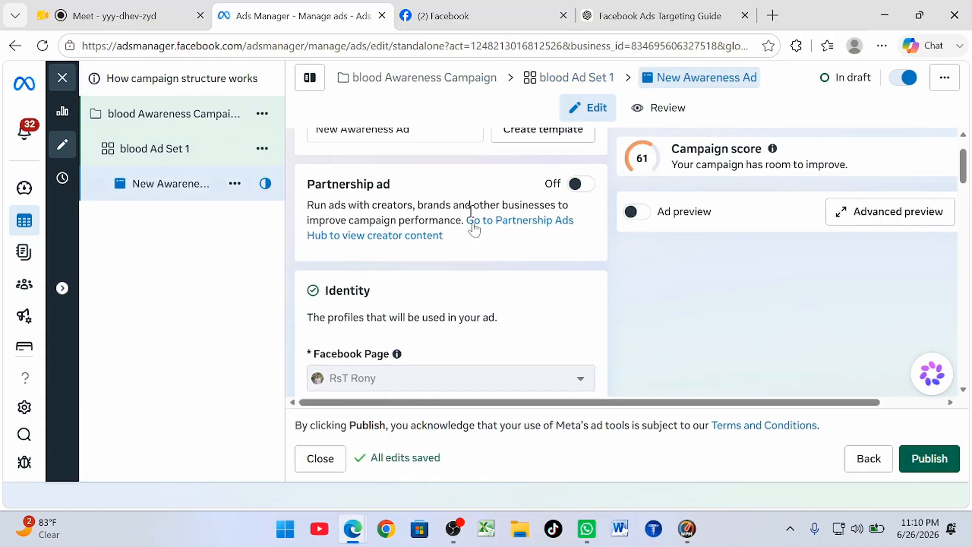
scroll(476, 248, "right", 2)
scroll(476, 247, "left", 2)
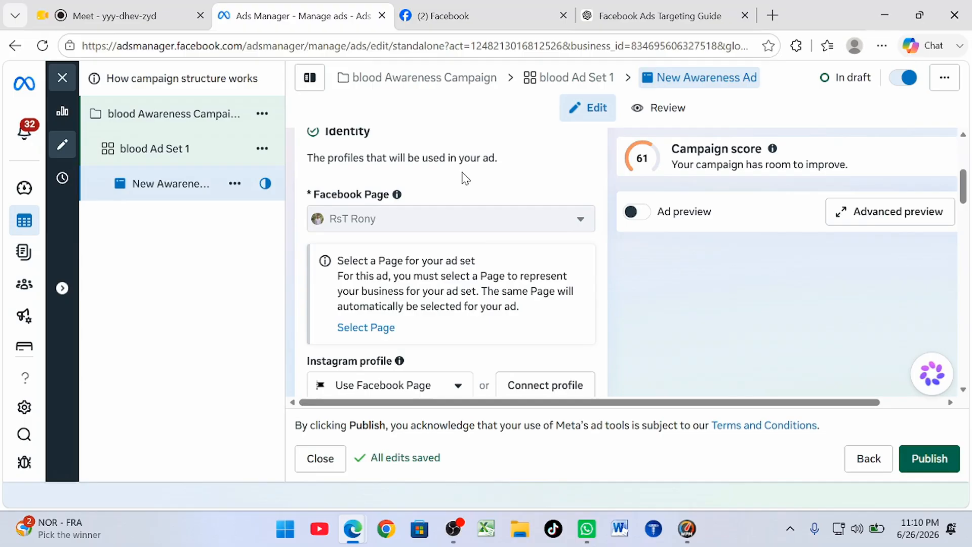
scroll(464, 177, "up", 4)
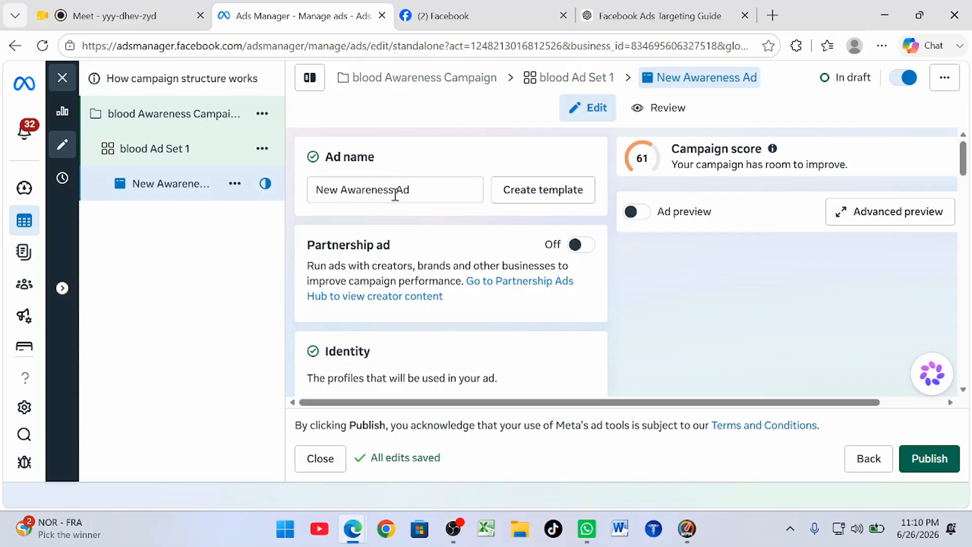
left_click_drag(396, 194, 192, 259)
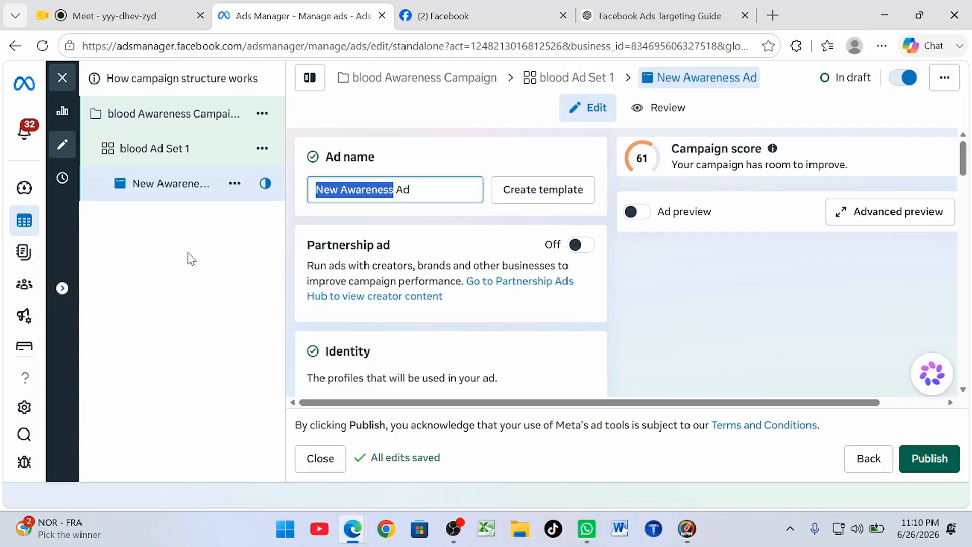
key("BackSpace")
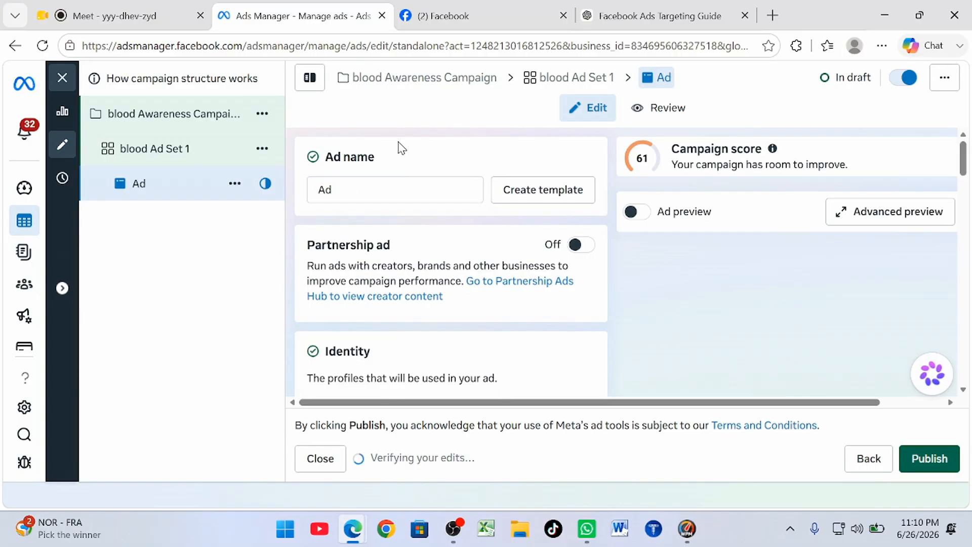
Keep Ad setup on Create ad and dismiss the format selection notice.
scroll(603, 299, "down", 4)
scroll(505, 304, "down", 4)
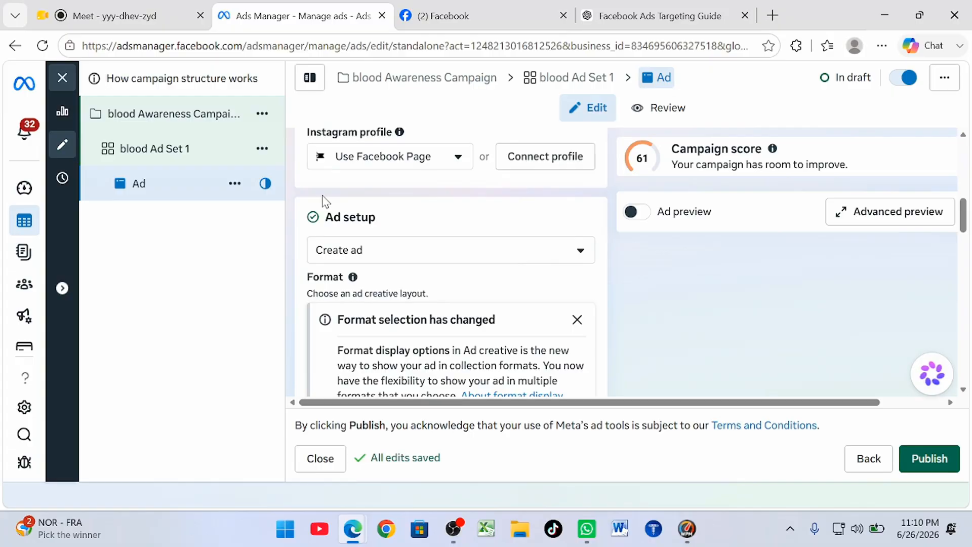
scroll(322, 200, "up", 6)
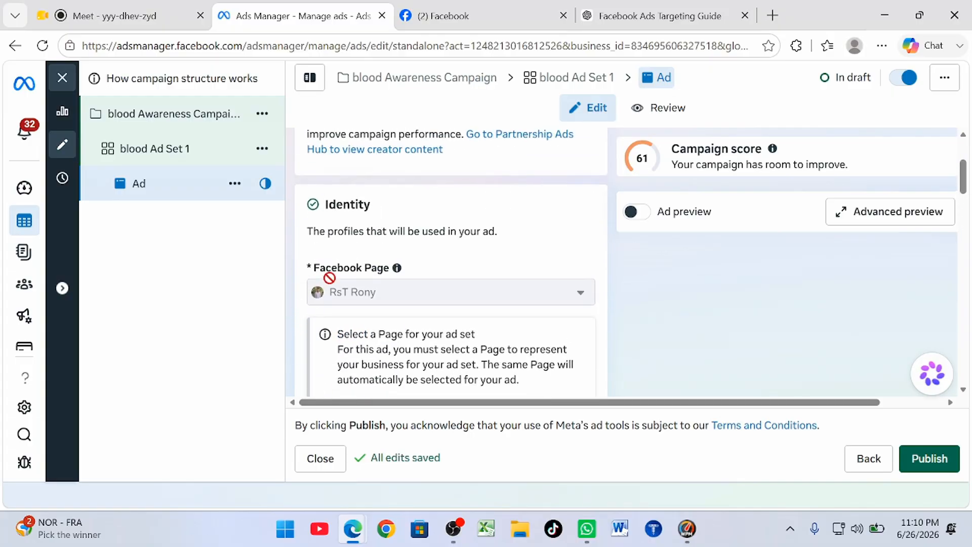
scroll(339, 298, "down", 6)
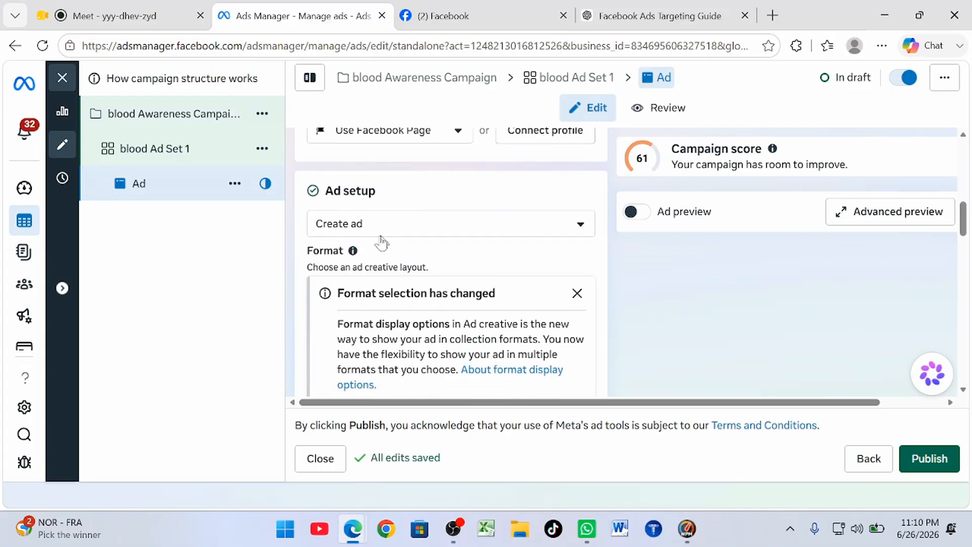
left_click(363, 219)
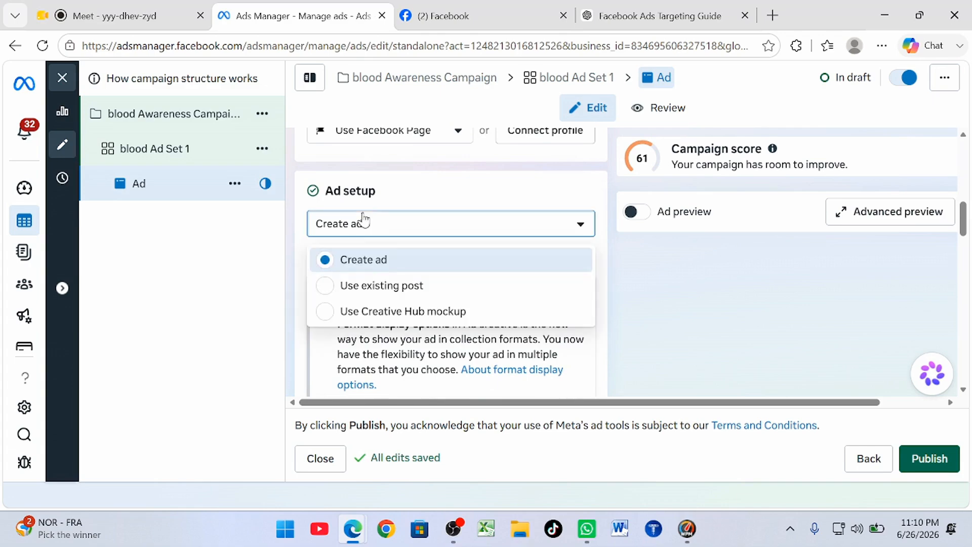
left_click(377, 260)
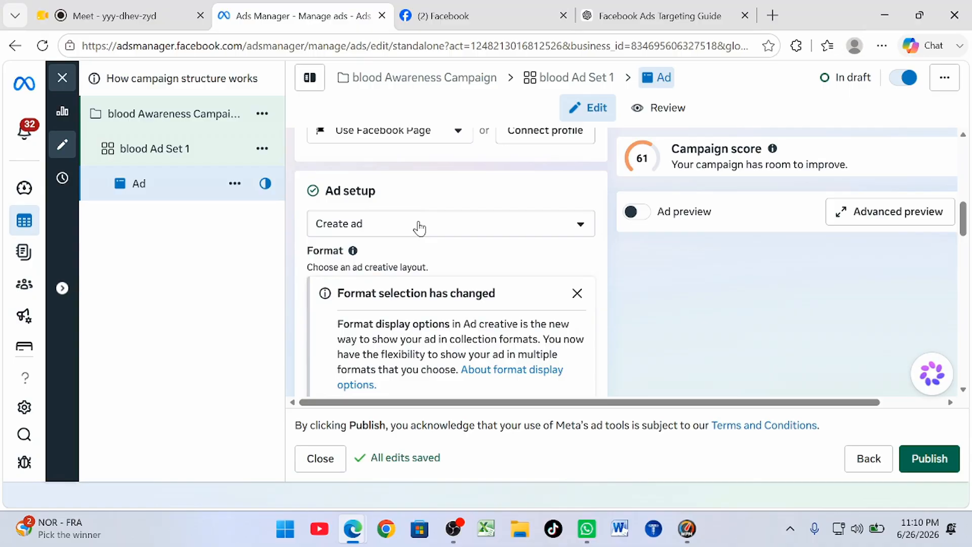
left_click(419, 228)
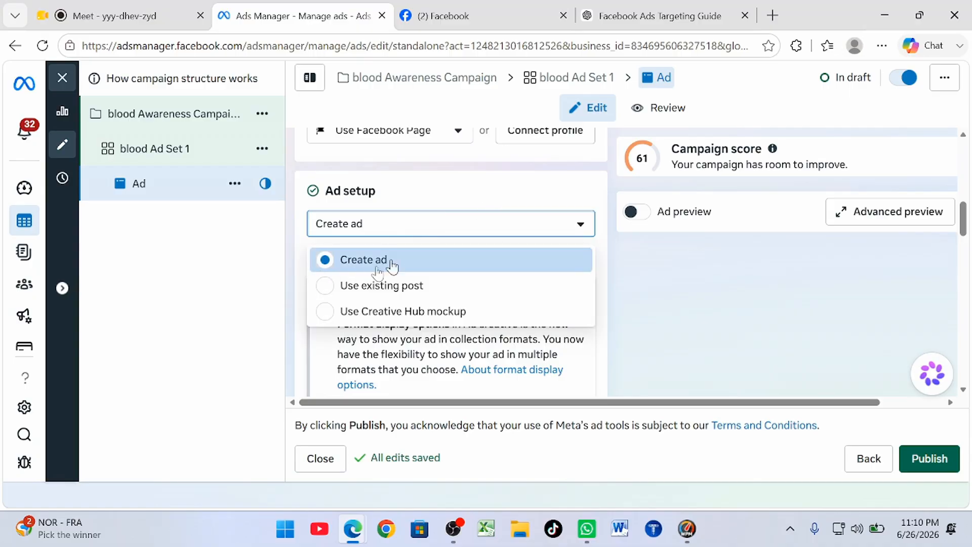
left_click(572, 203)
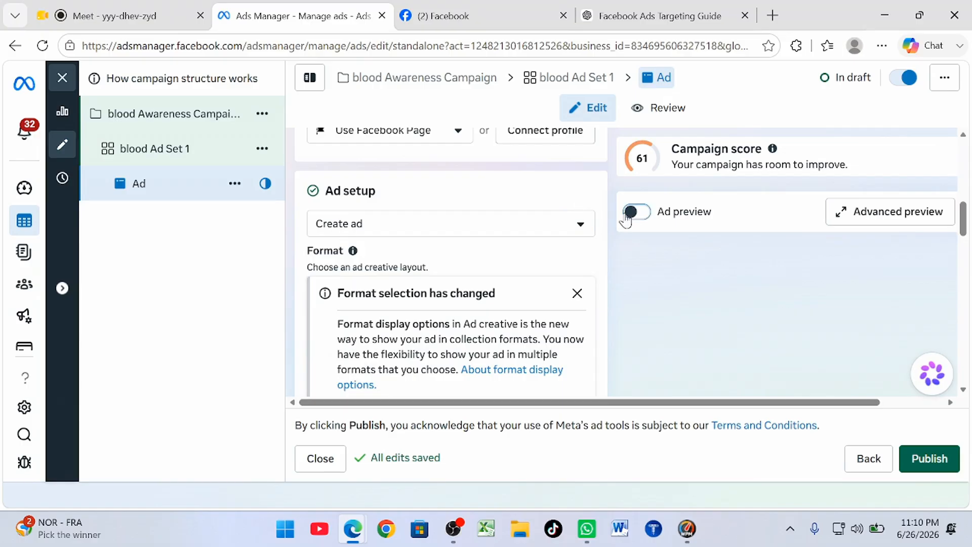
scroll(540, 207, "down", 2)
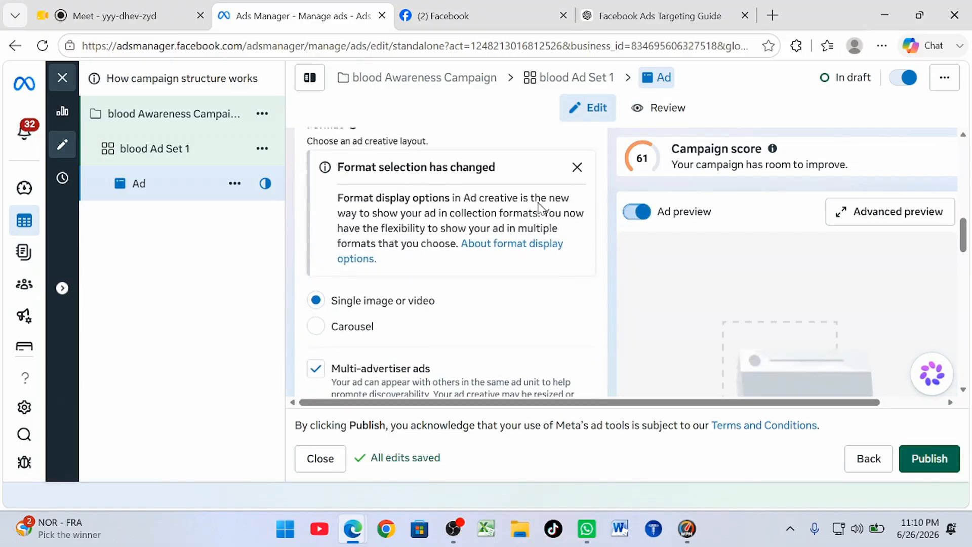
left_click(577, 167)
scroll(405, 234, "down", 1)
scroll(404, 234, "down", 1)
scroll(405, 234, "up", 3)
scroll(404, 234, "down", 4)
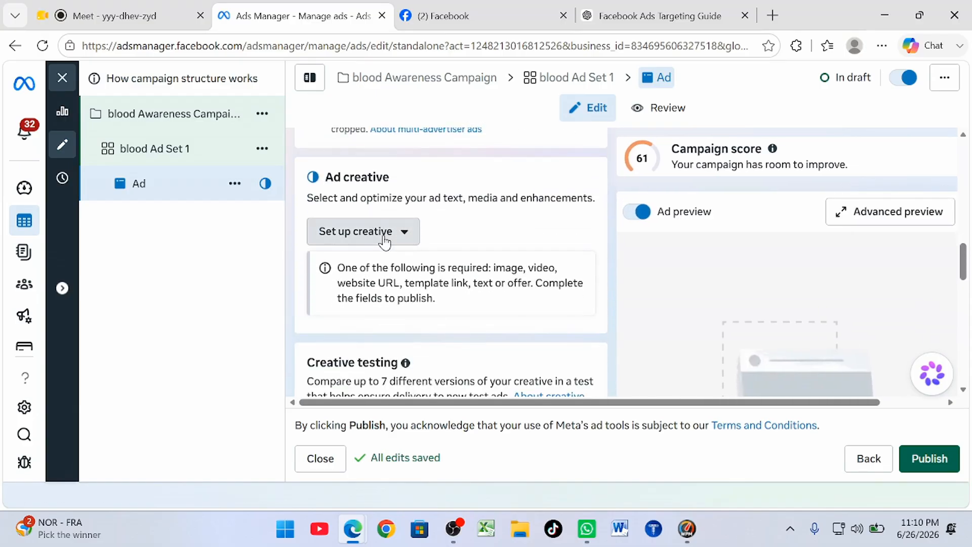
left_click(403, 232)
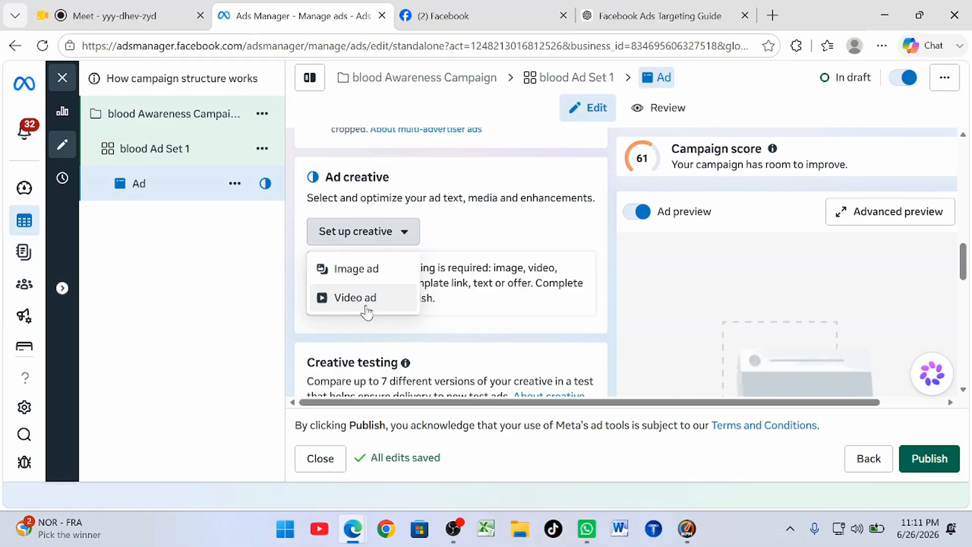
Choose an image ad, select the 606 × 592 blood-donation account image, and continue to Text.
double_click(373, 280)
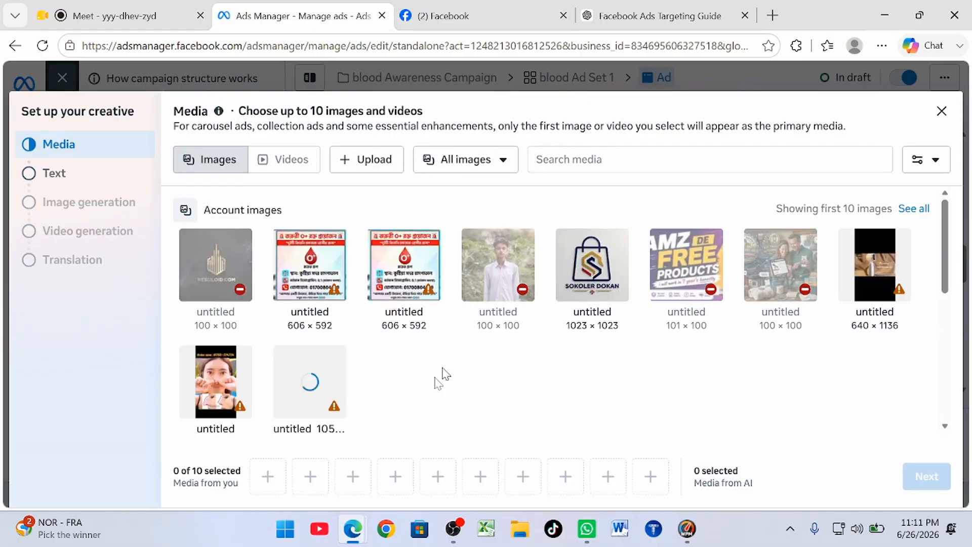
left_click(369, 163)
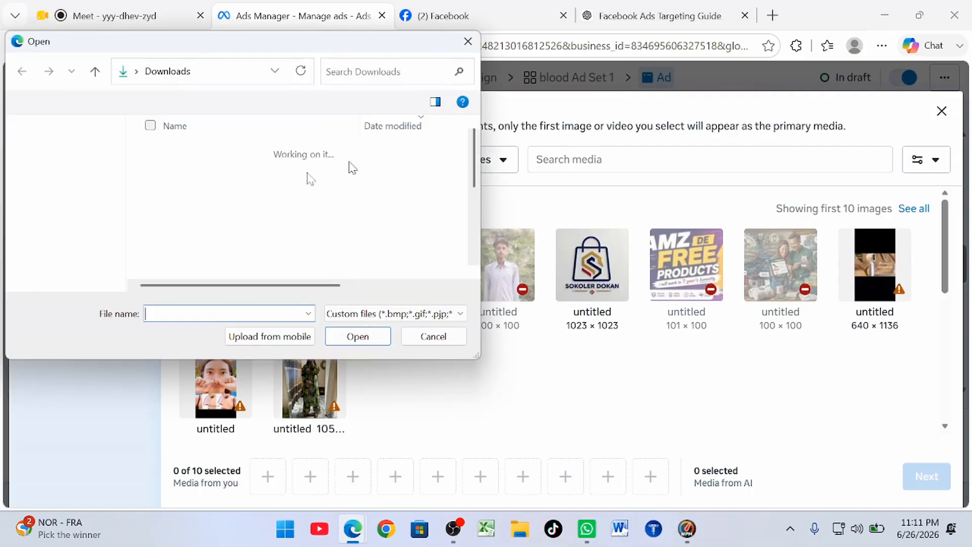
scroll(136, 208, "down", 4)
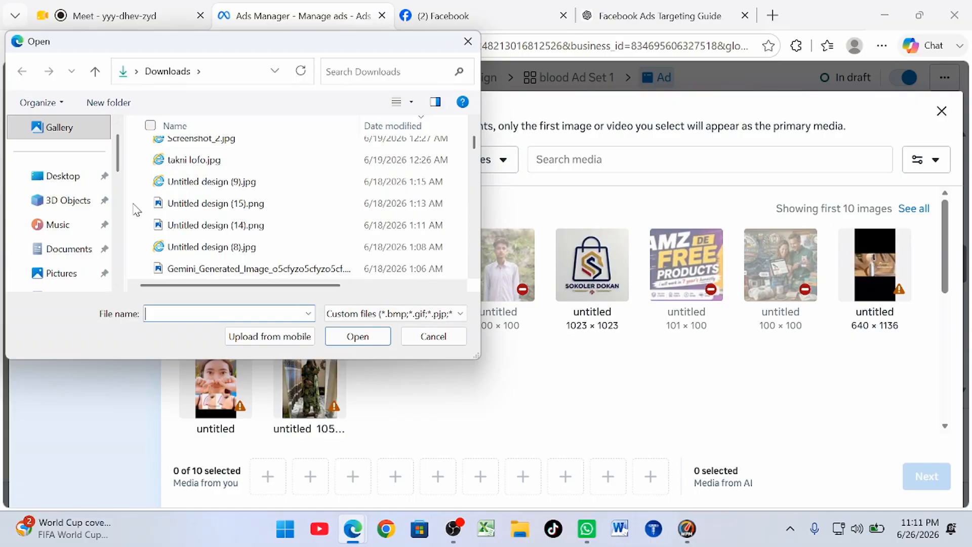
left_click(467, 41)
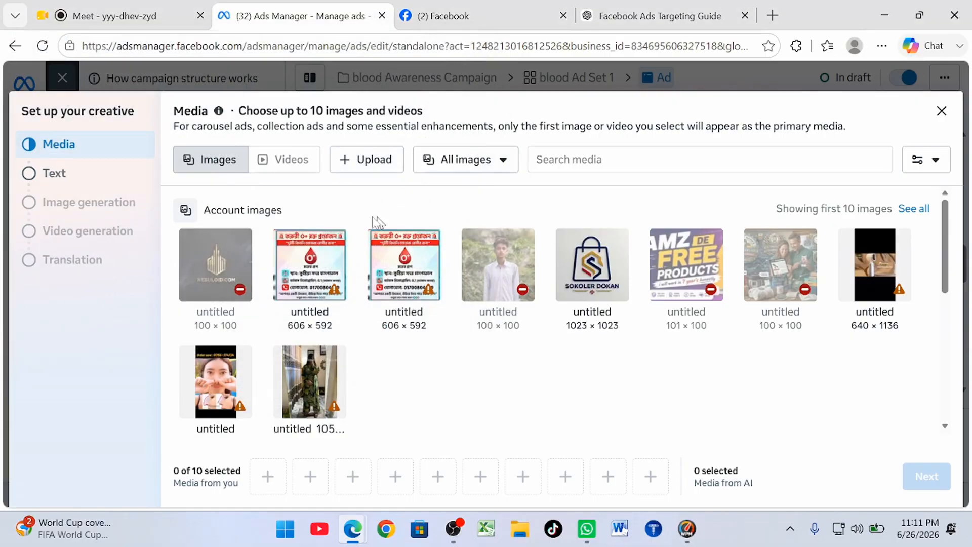
left_click(310, 282)
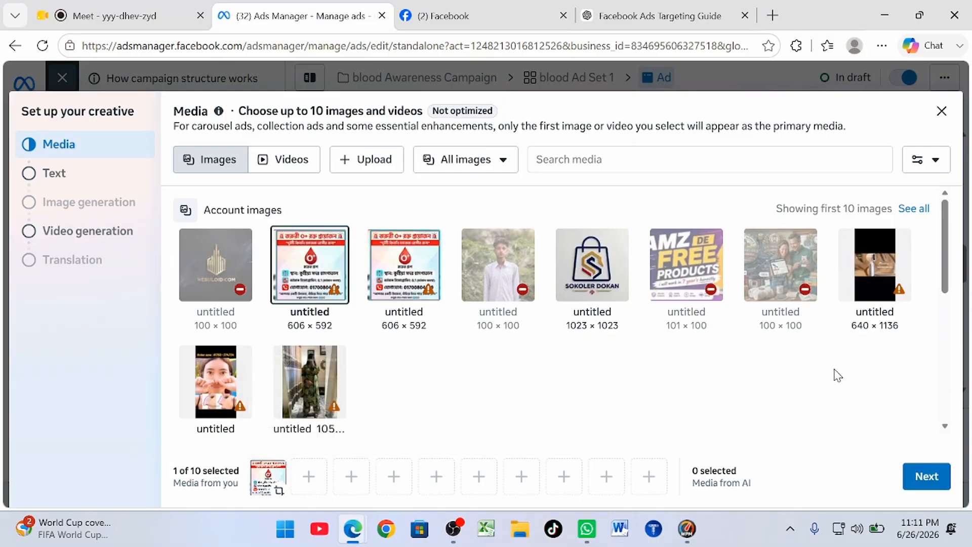
left_click(926, 476)
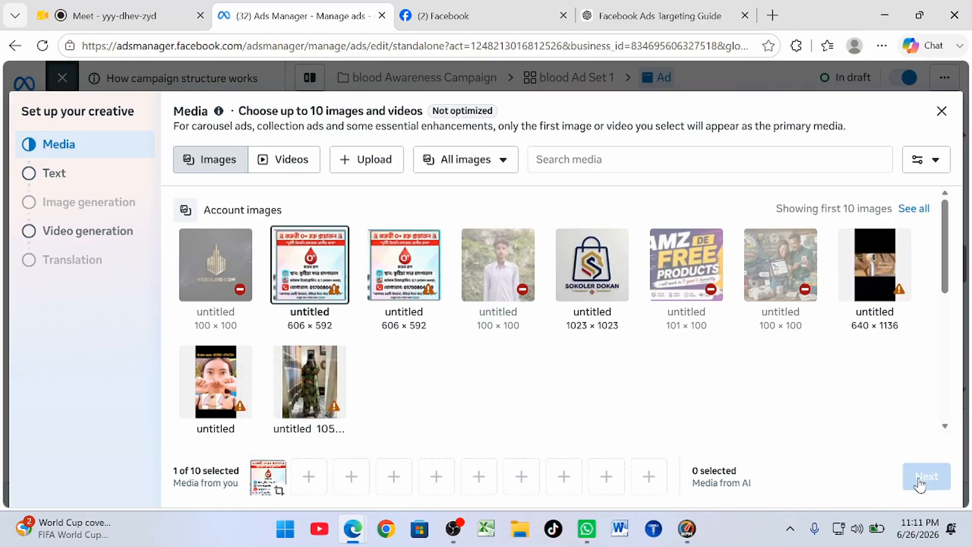
left_click(286, 181)
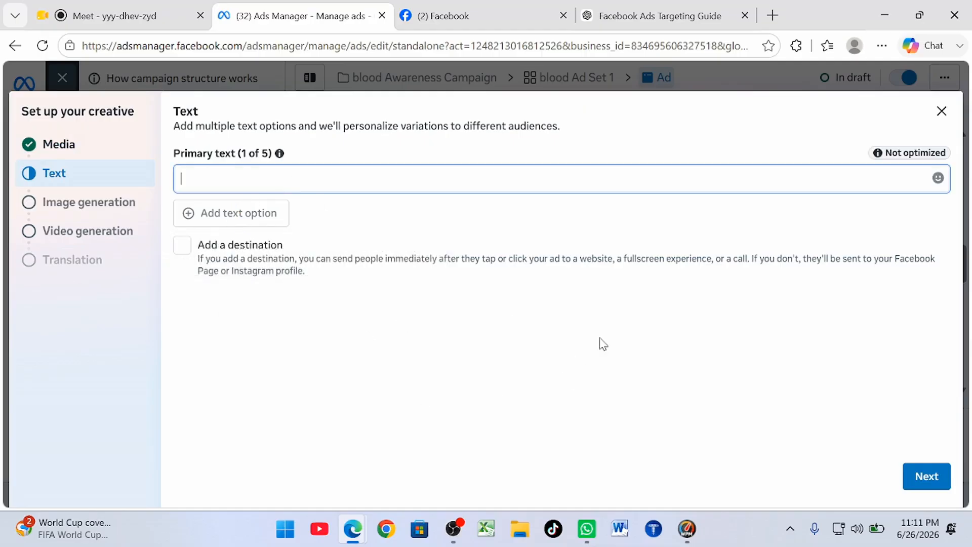
Skip past image and video generation and close creative setup with the single image as media.
left_click(917, 474)
scroll(565, 388, "down", 5)
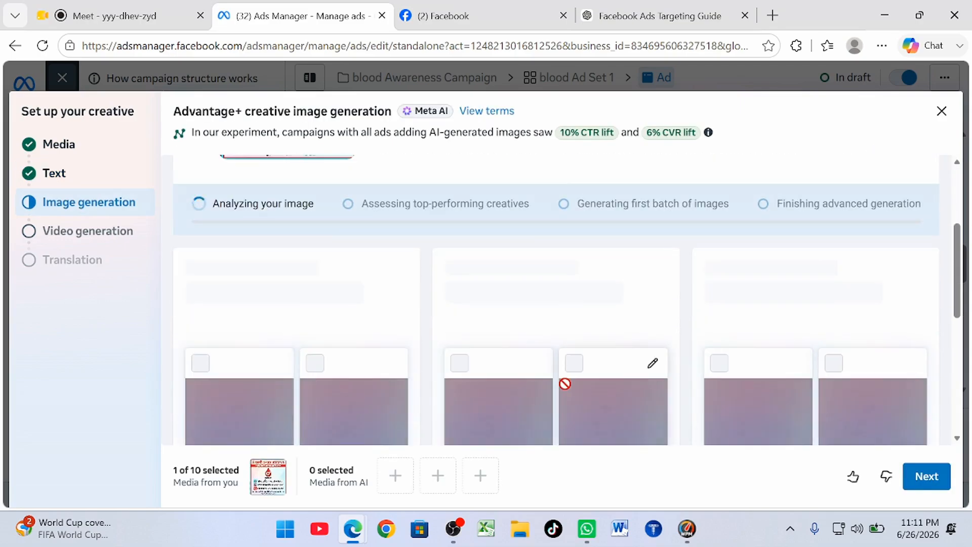
scroll(565, 384, "down", 4)
scroll(565, 386, "up", 9)
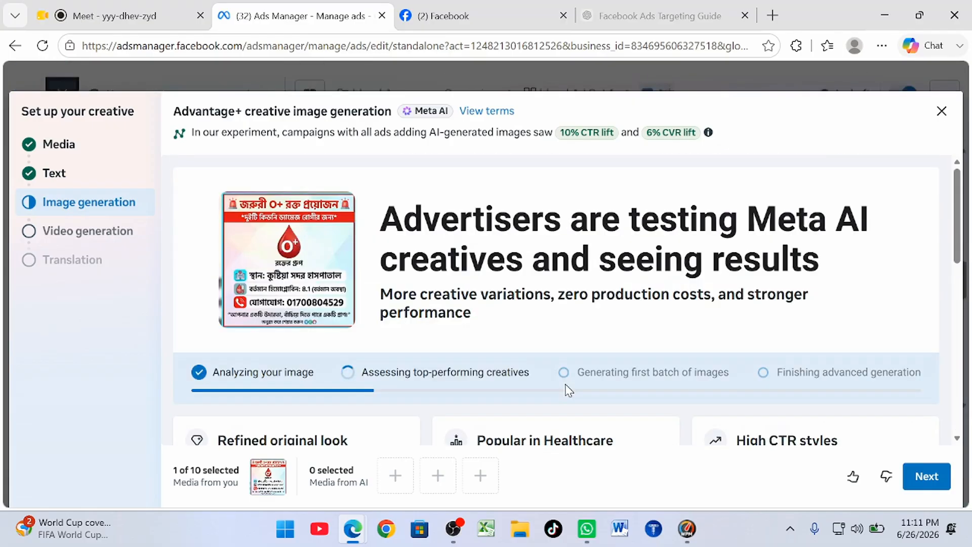
left_click(928, 477)
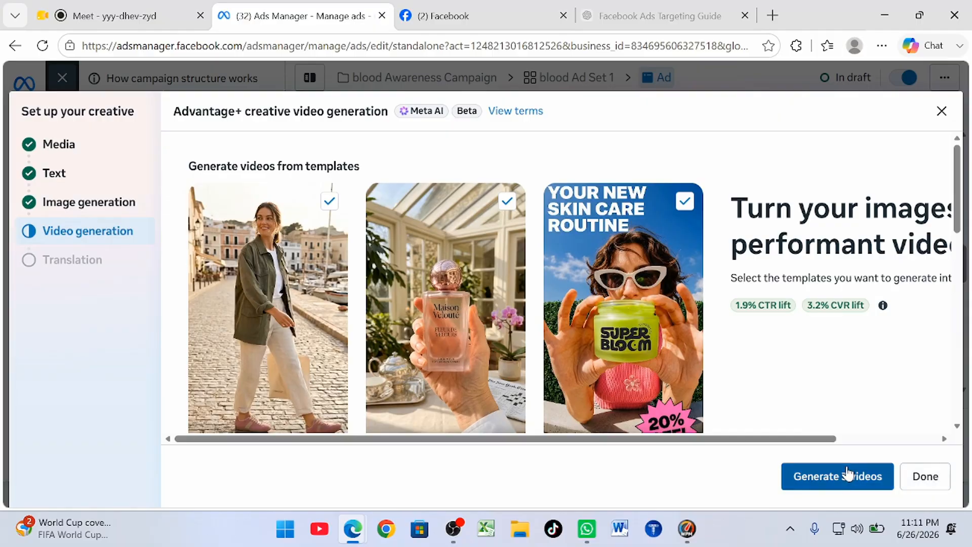
left_click(941, 112)
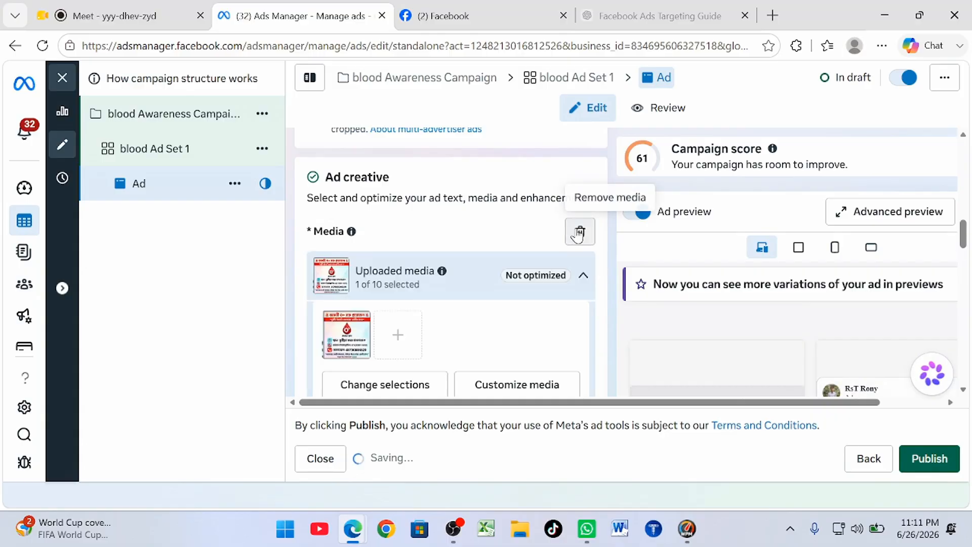
Save the media customization, then remove the uploaded blood-donation image from the ad.
scroll(463, 299, "down", 2)
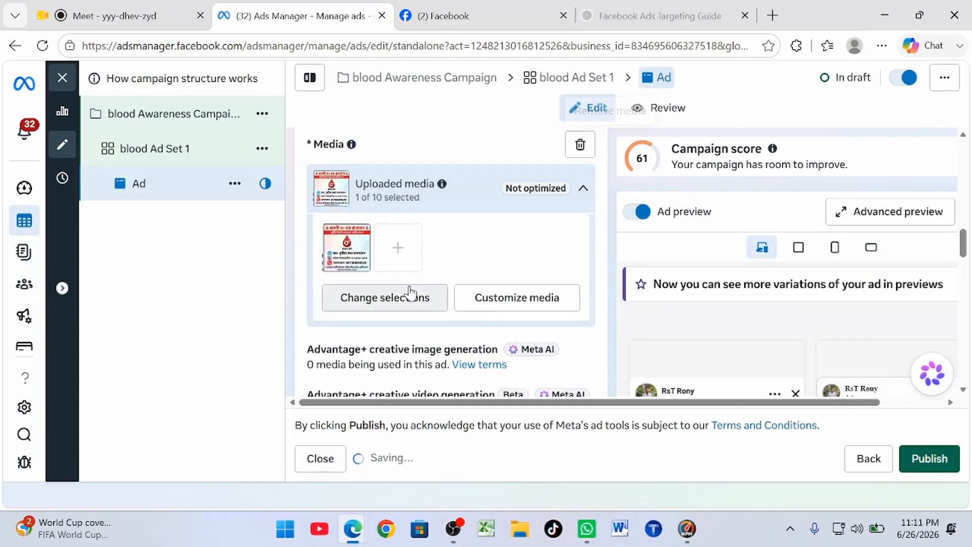
left_click(510, 303)
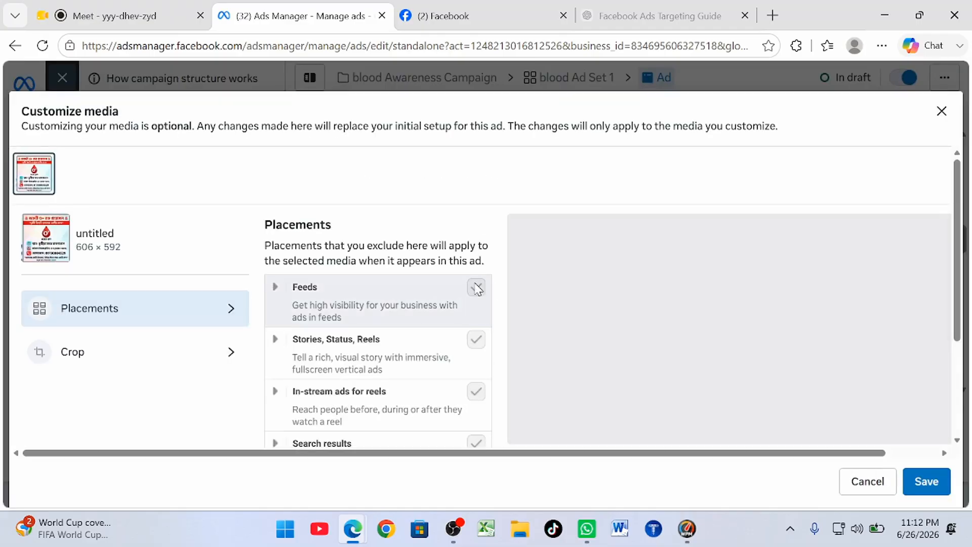
scroll(369, 295, "down", 2)
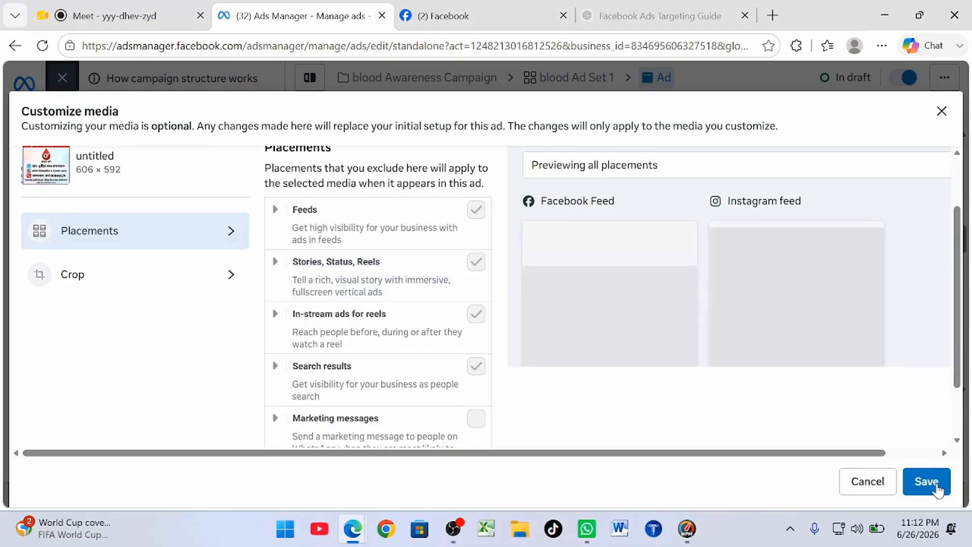
left_click(937, 487)
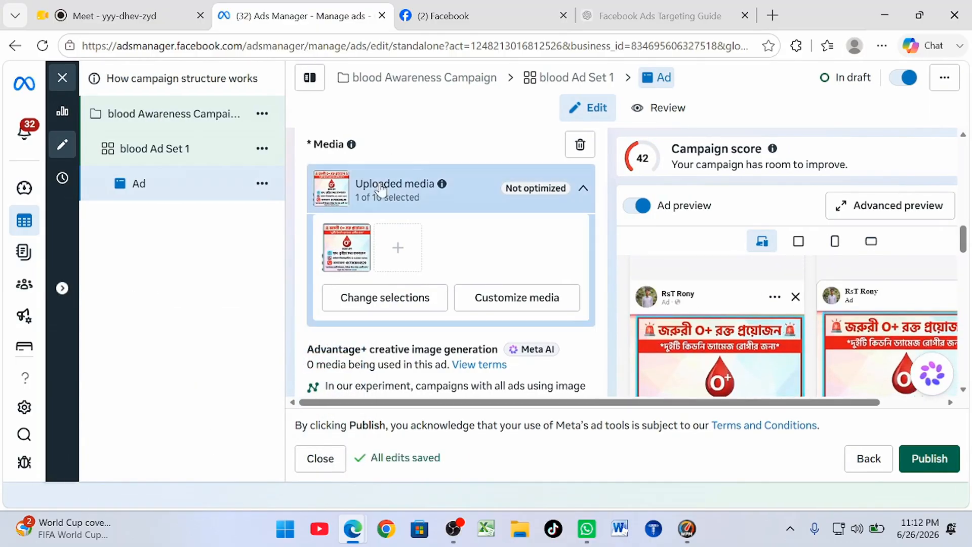
left_click(581, 145)
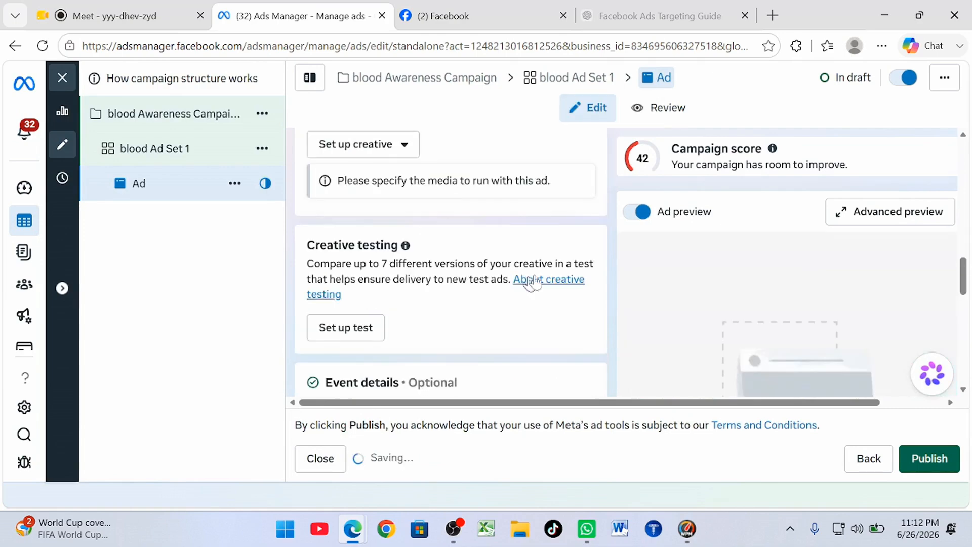
scroll(455, 298, "up", 4)
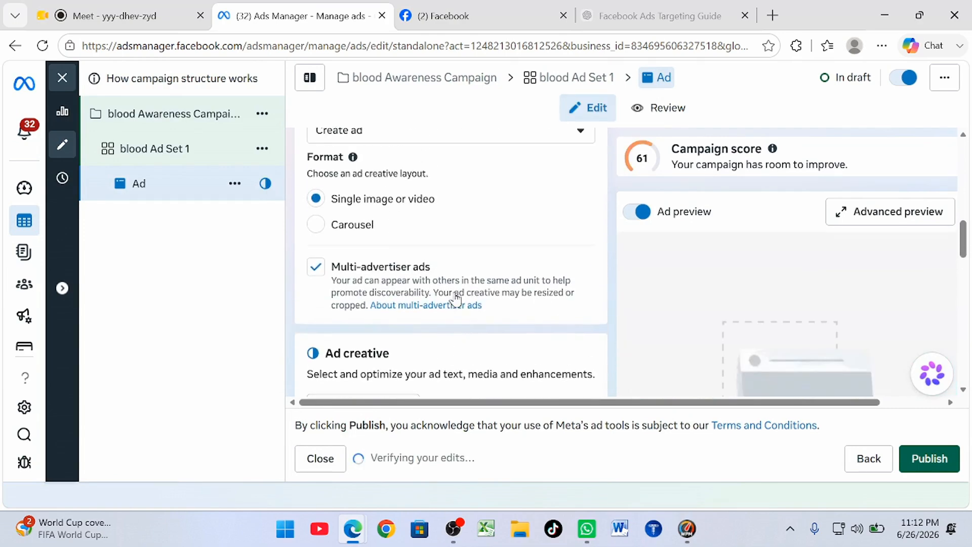
scroll(408, 234, "up", 2)
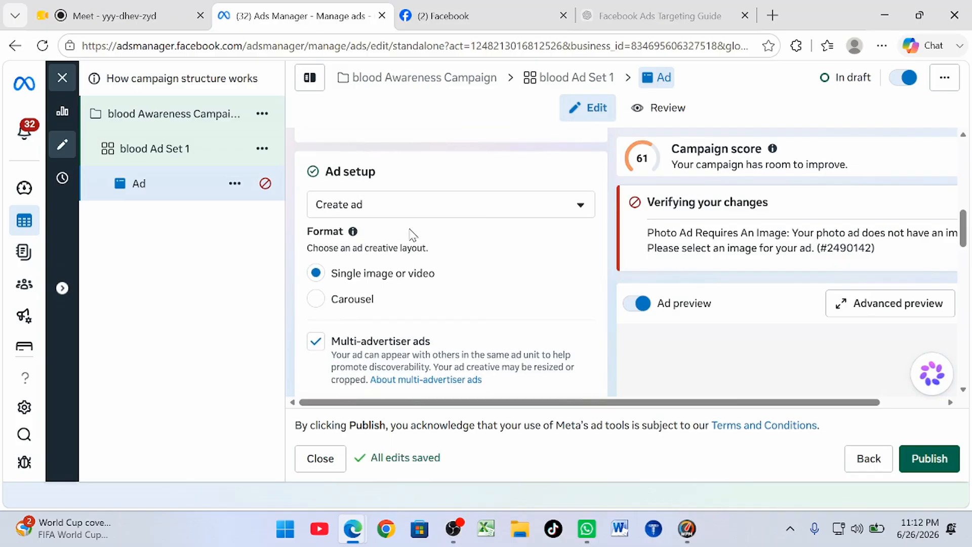
Switch Ad setup to 'Use existing post' and choose the Jun 15 urgent O+ blood Facebook post.
left_click(494, 222)
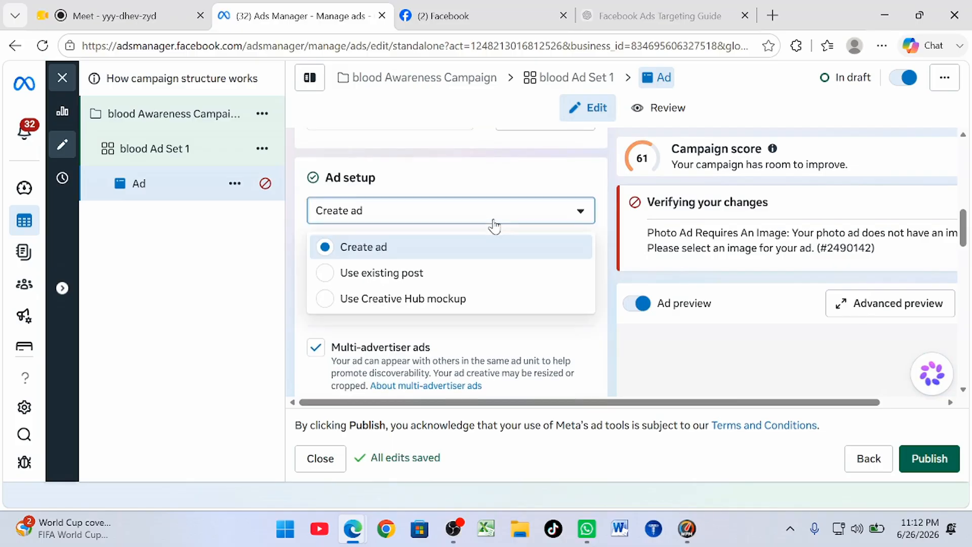
left_click_drag(485, 259, 487, 268)
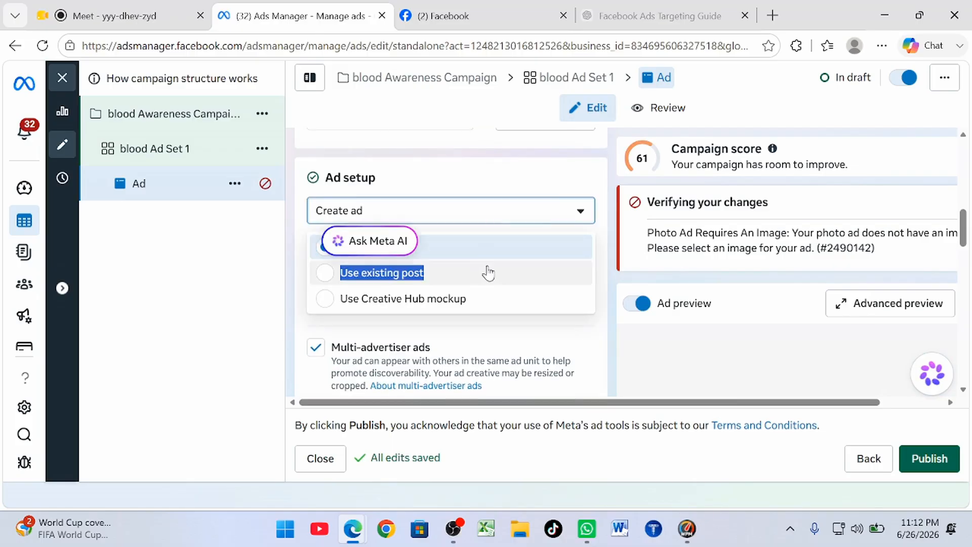
left_click(439, 278)
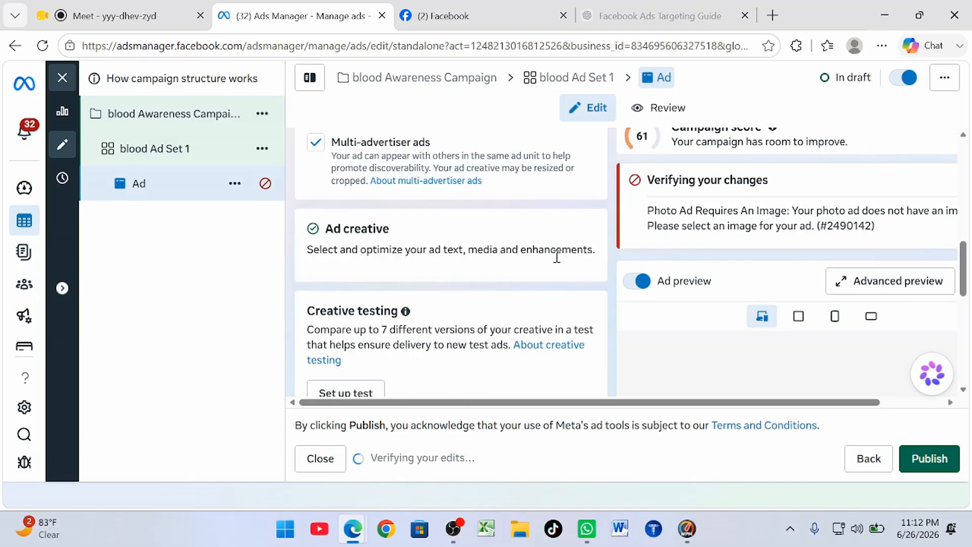
scroll(541, 280, "down", 2)
scroll(541, 280, "up", 1)
left_click(363, 241)
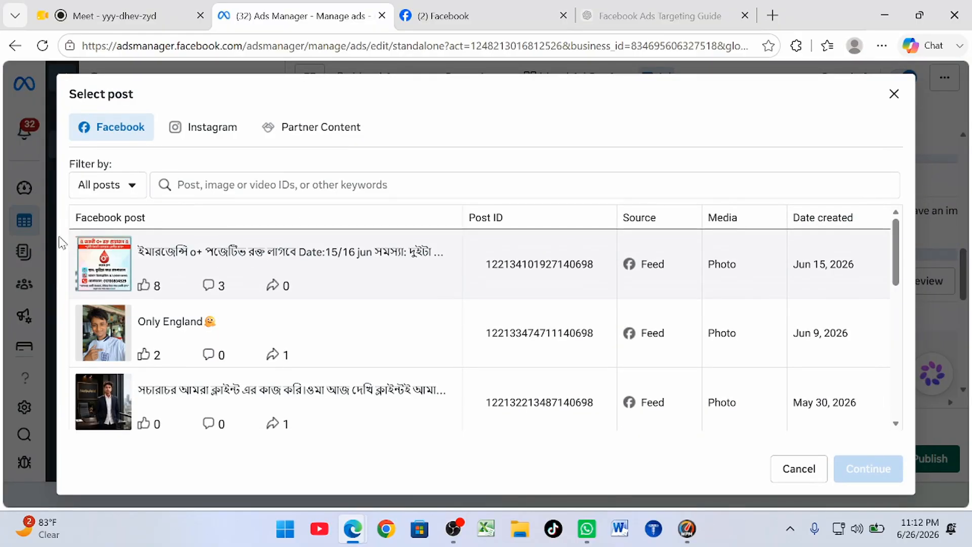
scroll(279, 344, "down", 5)
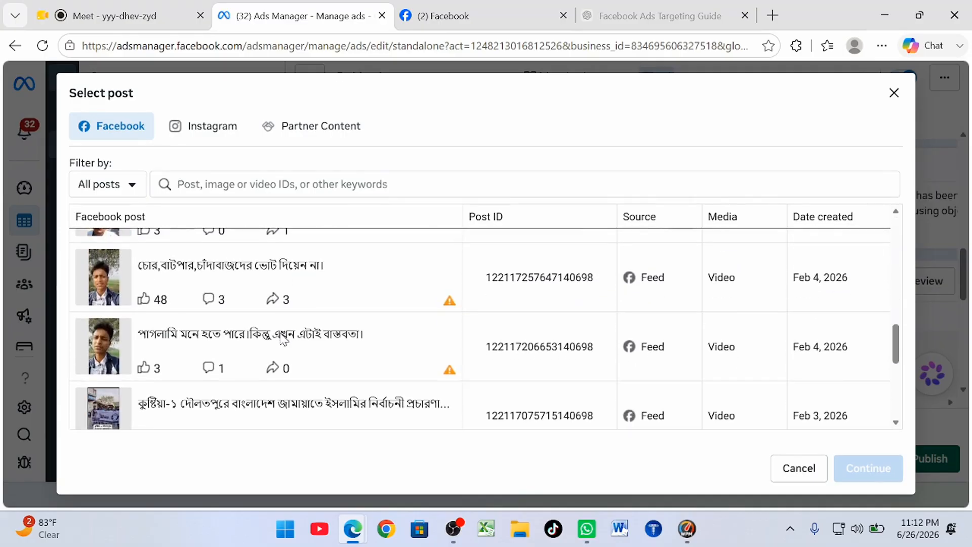
scroll(283, 340, "down", 5)
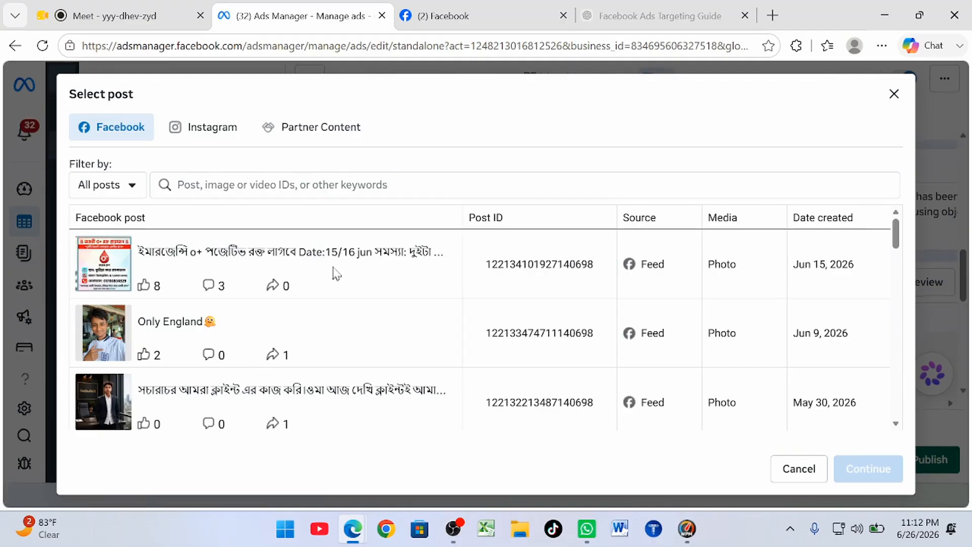
left_click(210, 263)
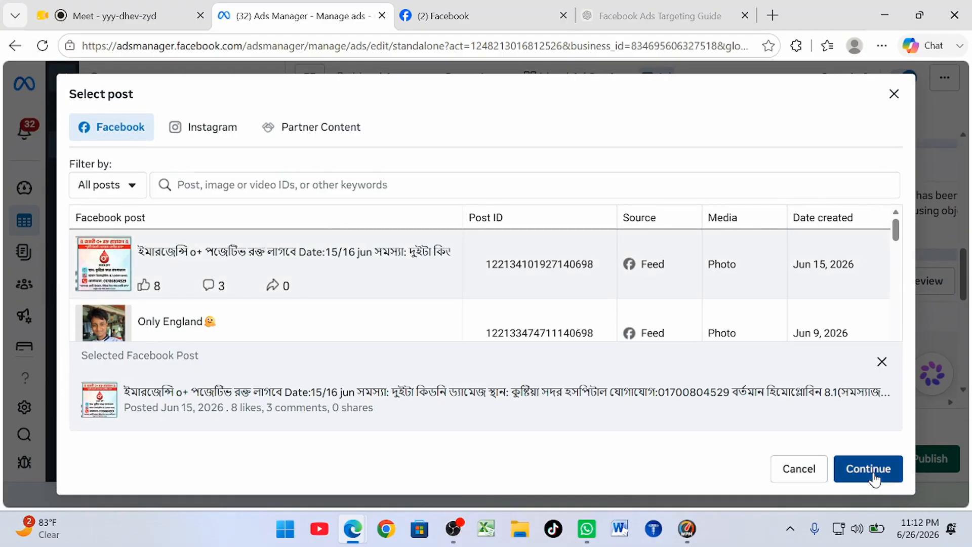
left_click(871, 469)
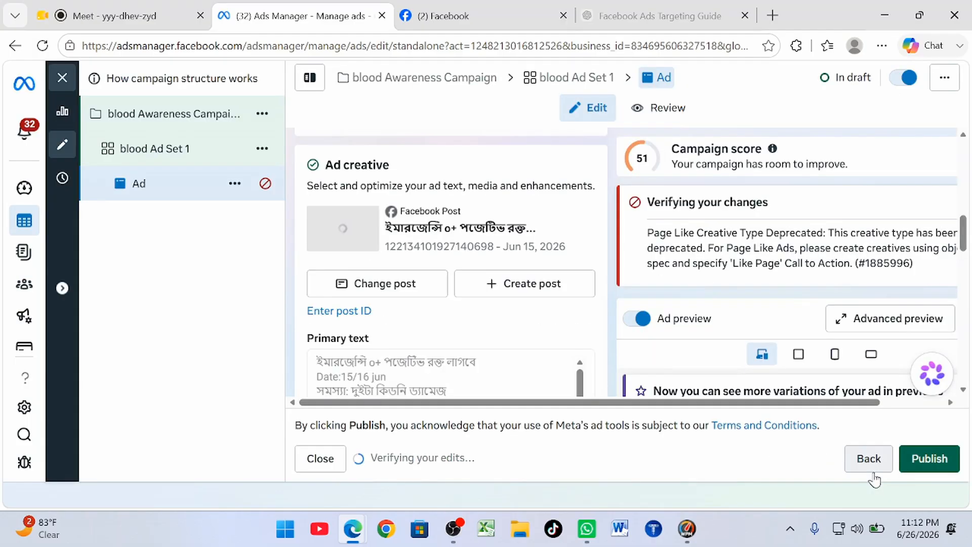
scroll(682, 351, "down", 5)
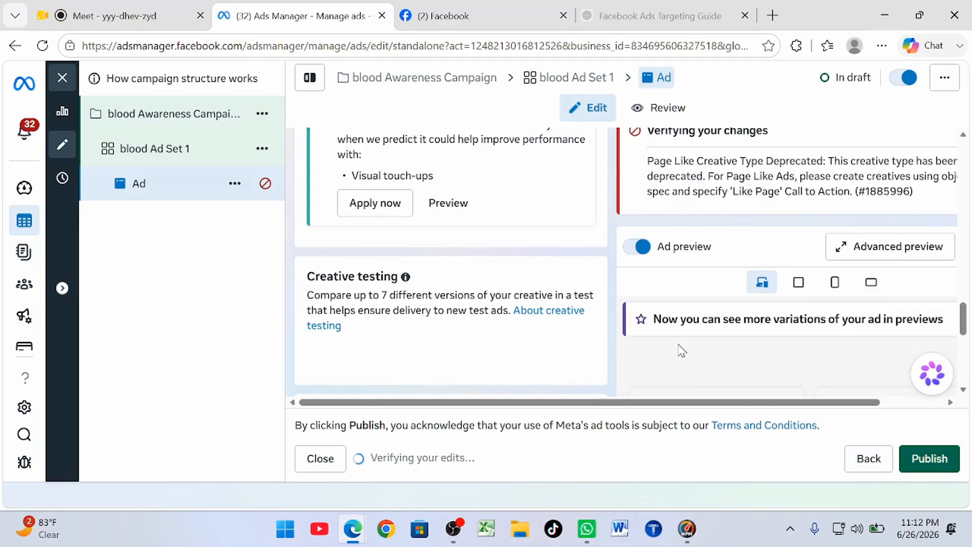
scroll(735, 324, "up", 10)
scroll(571, 292, "down", 15)
scroll(572, 291, "down", 2)
scroll(759, 223, "up", 4)
scroll(758, 223, "down", 2)
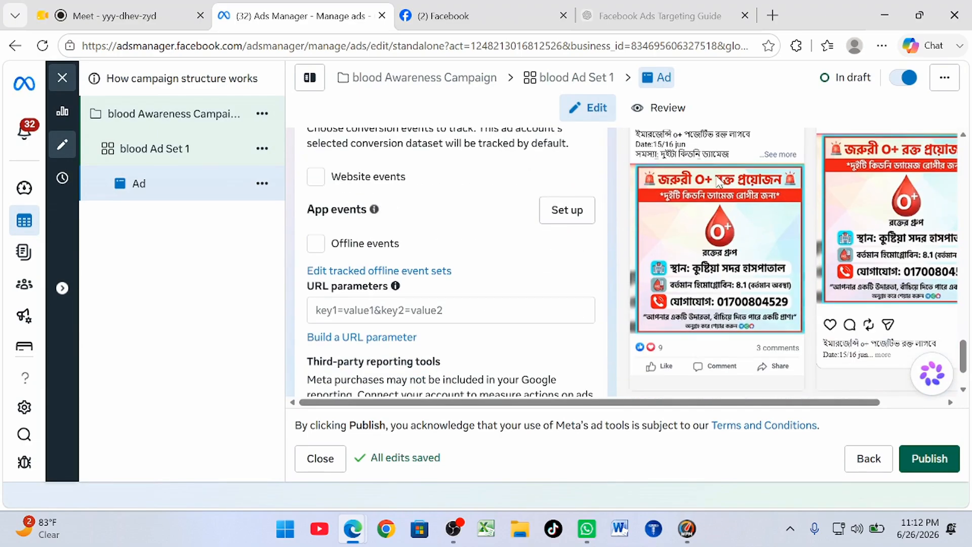
scroll(517, 229, "down", 2)
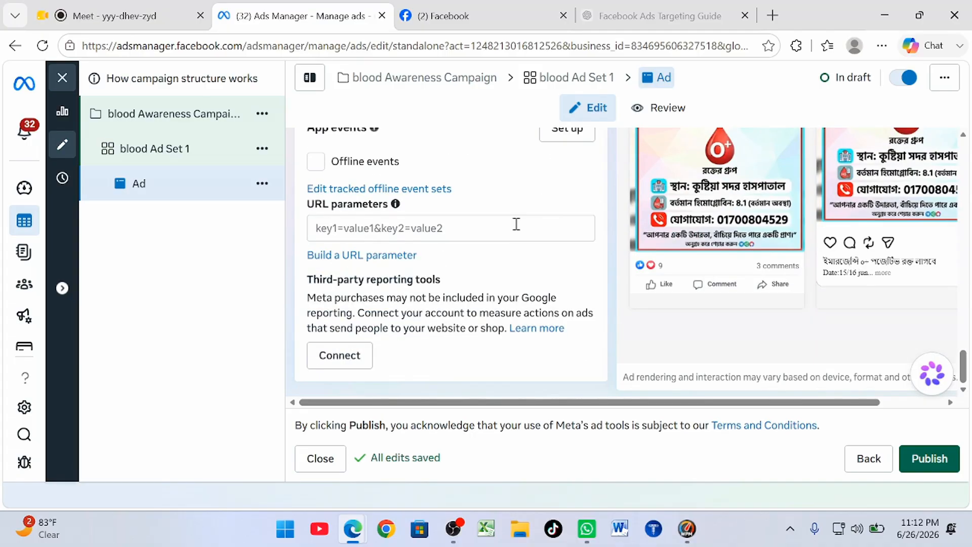
scroll(467, 269, "right", 2)
scroll(467, 269, "up", 5)
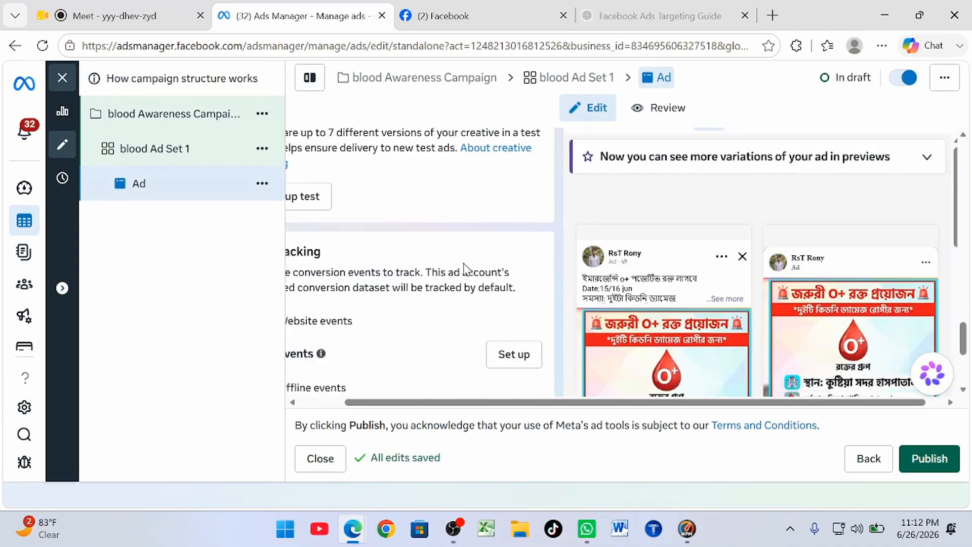
scroll(466, 269, "left", 2)
scroll(467, 269, "up", 12)
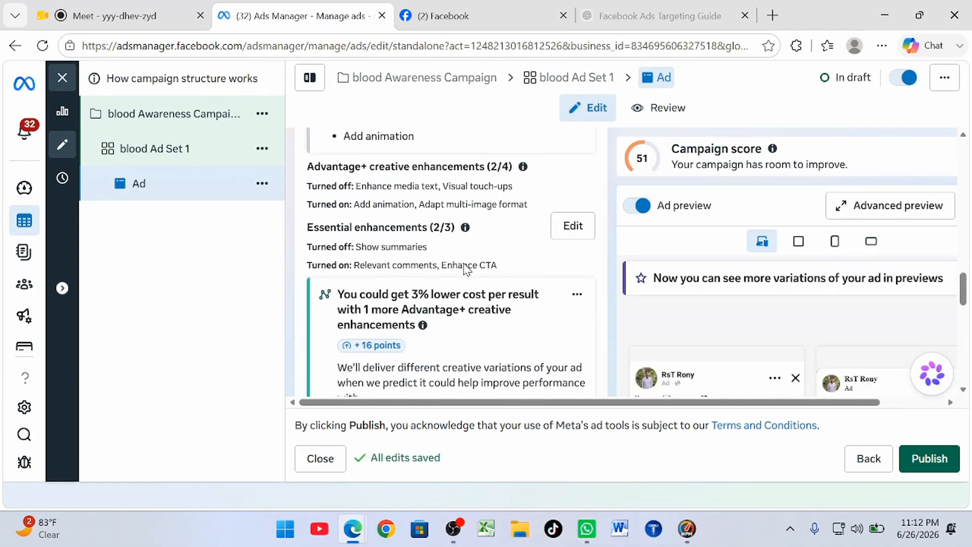
scroll(466, 270, "up", 6)
scroll(725, 377, "down", 3)
scroll(591, 348, "down", 10)
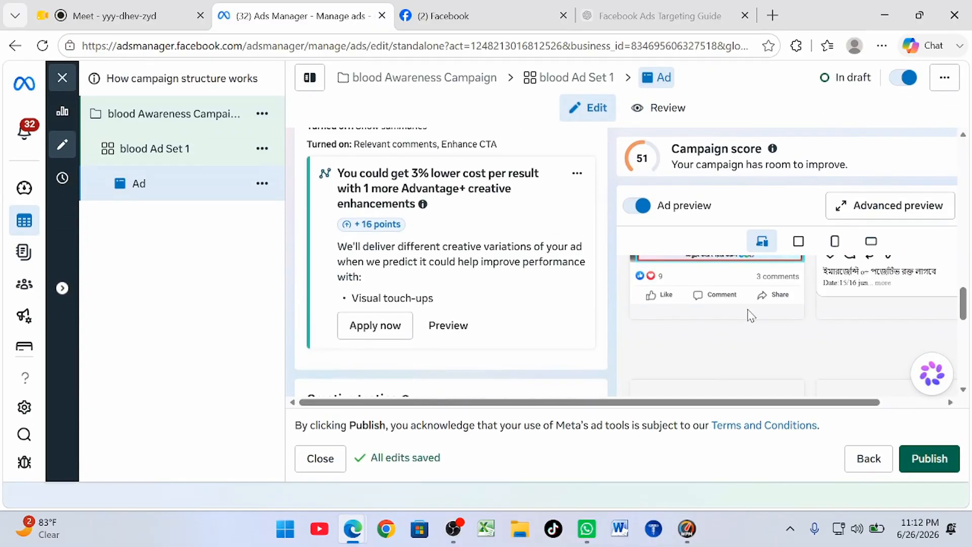
scroll(752, 314, "up", 3)
scroll(653, 313, "up", 1)
scroll(712, 334, "down", 3)
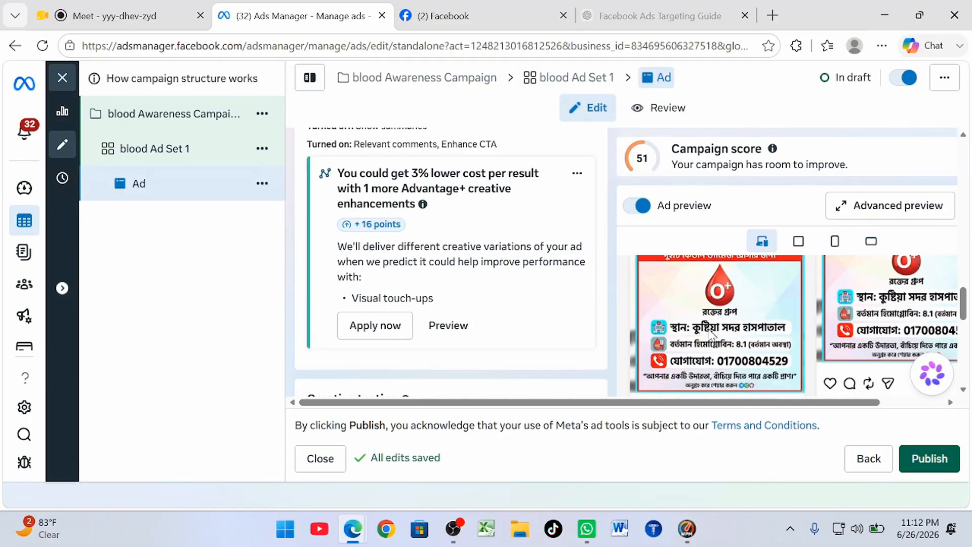
scroll(710, 331, "up", 1)
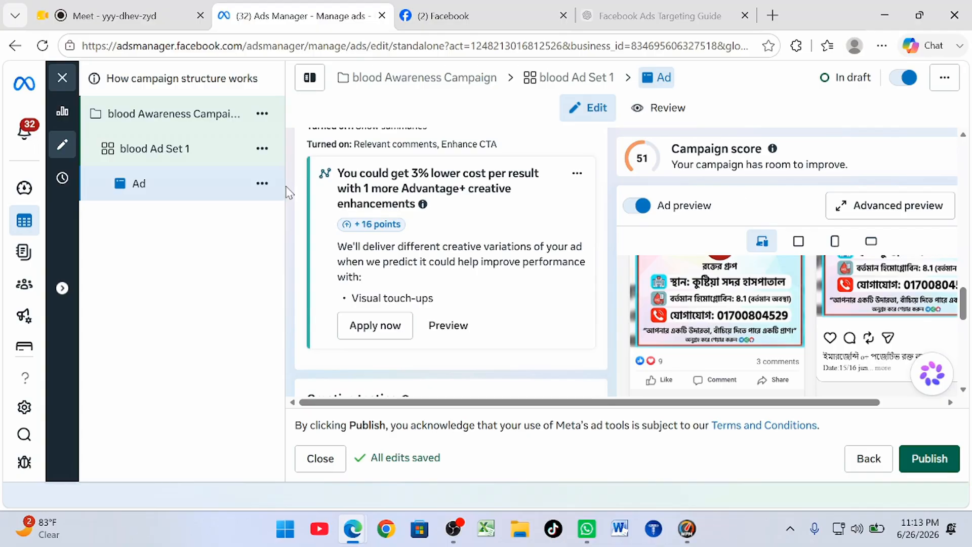
Return to the blood Awareness Campaign settings and look over them.
left_click(428, 80)
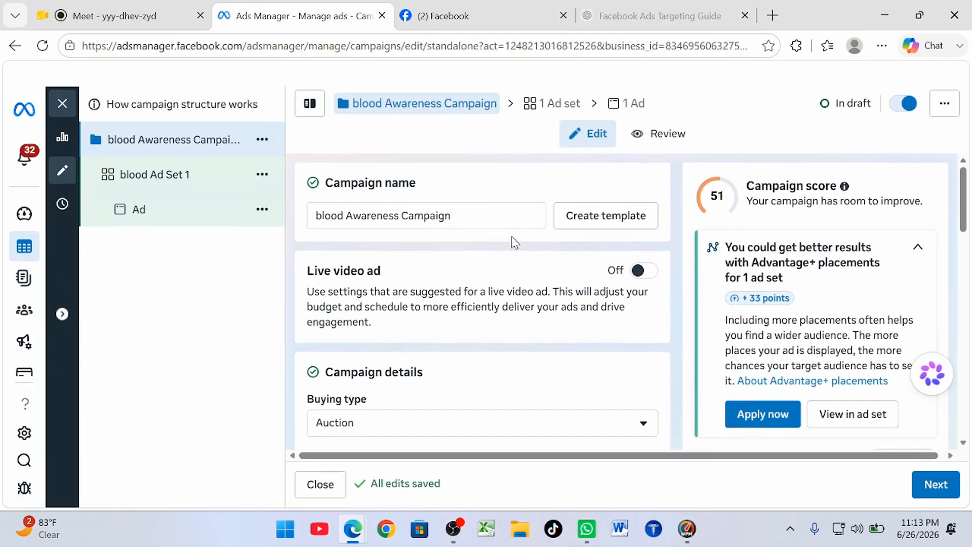
scroll(512, 236, "down", 5)
scroll(560, 364, "down", 4)
Review blood Ad Set 1's women's clothing audience and Jun 26–30, 2026 schedule, all edits saved.
left_click(936, 461)
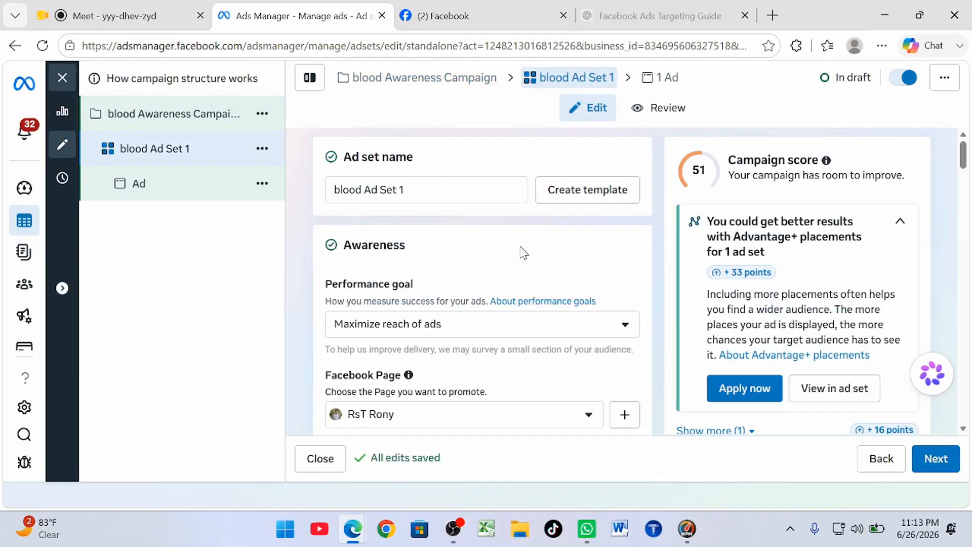
scroll(588, 242, "down", 10)
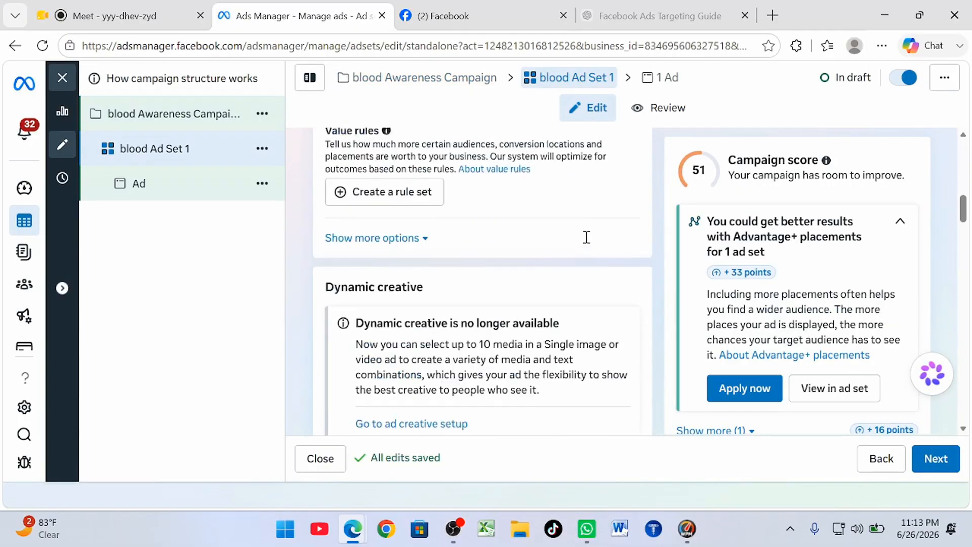
scroll(586, 244, "down", 3)
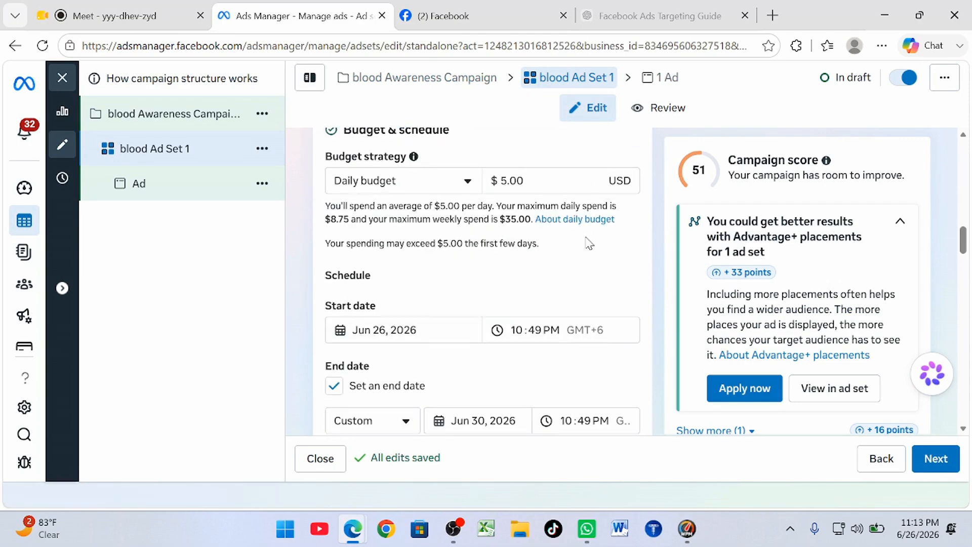
scroll(587, 242, "up", 1)
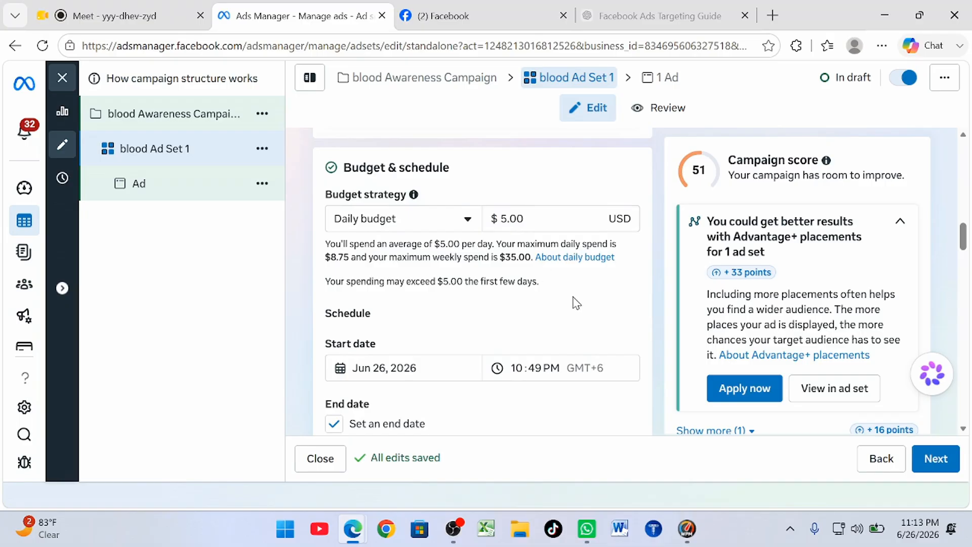
scroll(444, 276, "down", 3)
scroll(603, 354, "down", 5)
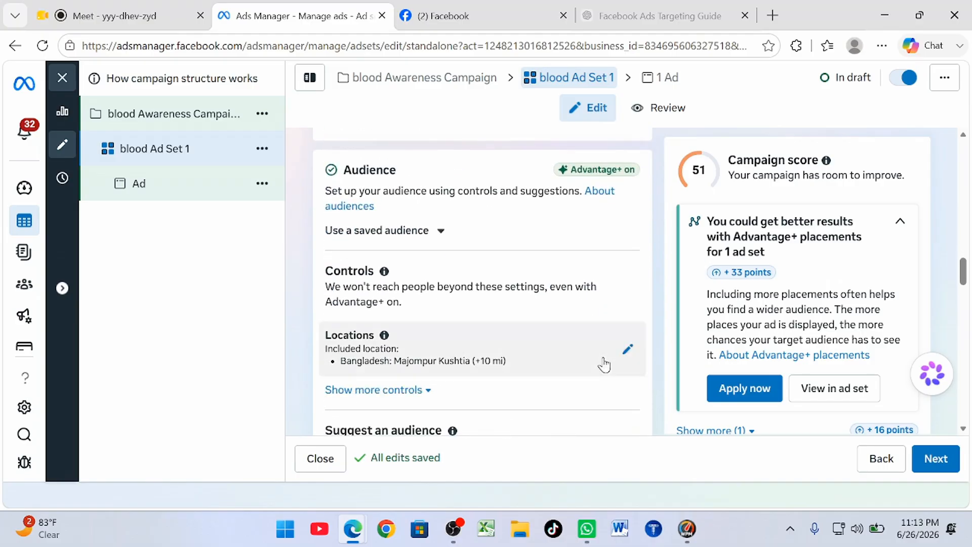
scroll(516, 250, "up", 5)
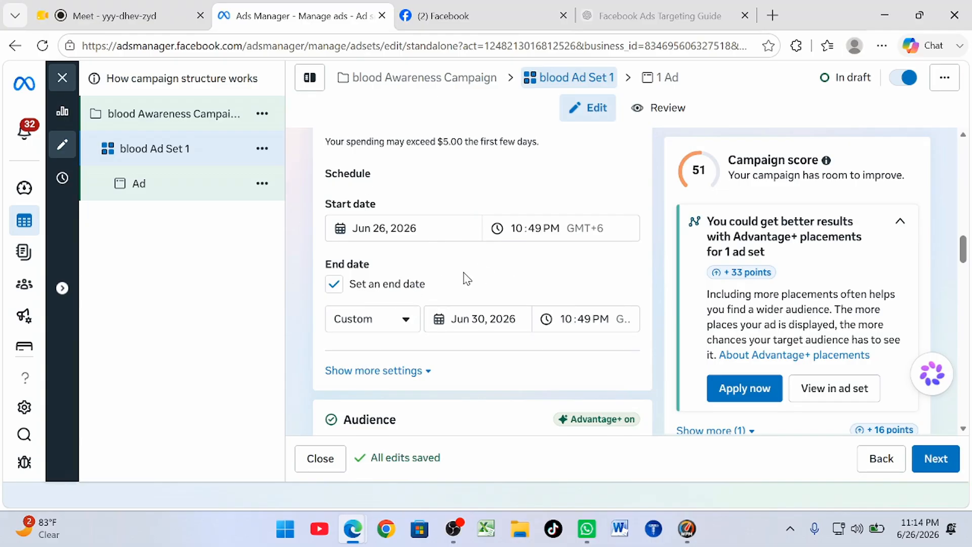
scroll(467, 279, "down", 5)
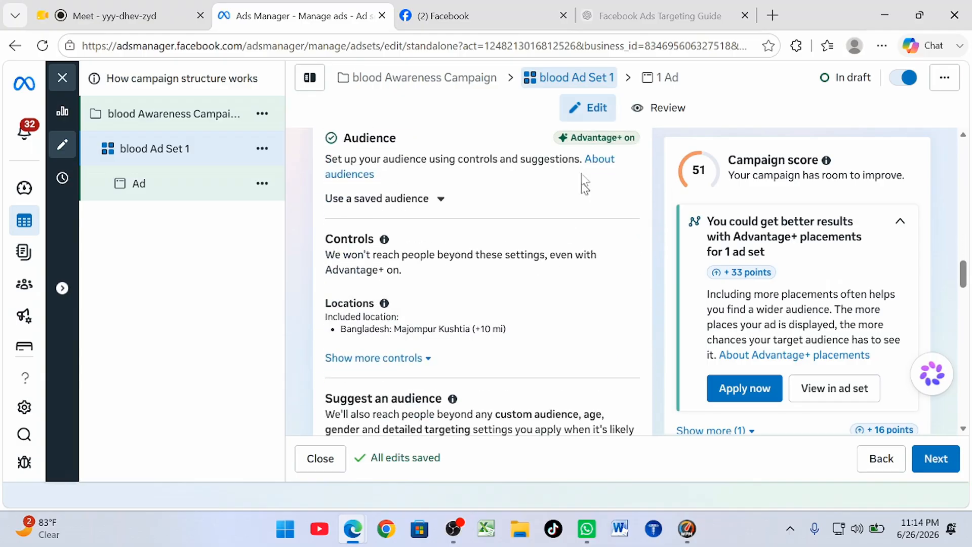
scroll(500, 165, "down", 6)
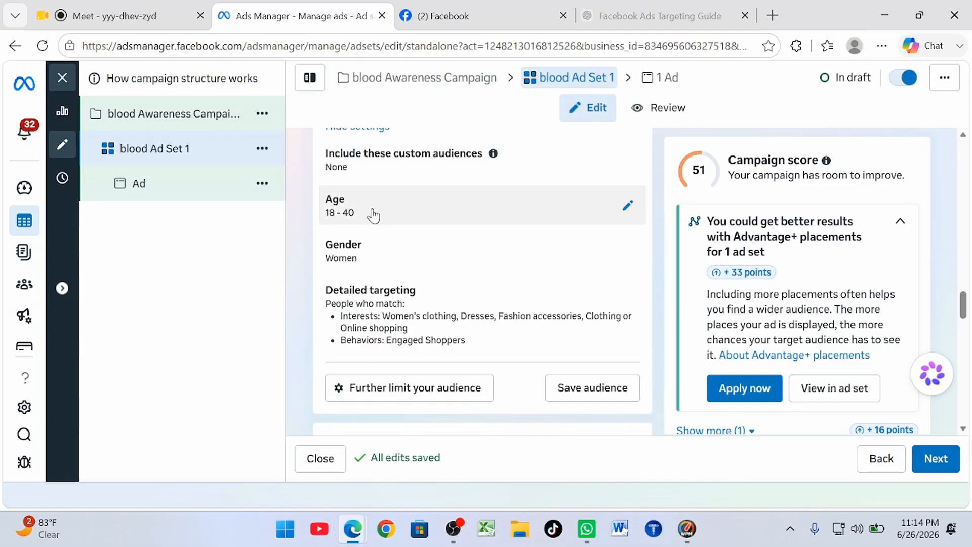
scroll(373, 215, "down", 7)
scroll(411, 255, "down", 4)
scroll(411, 255, "down", 10)
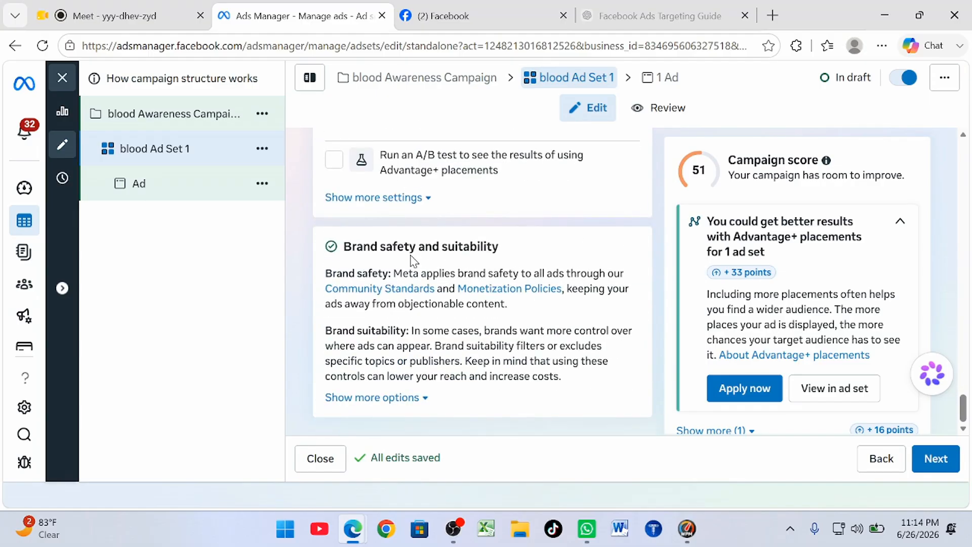
scroll(411, 259, "up", 20)
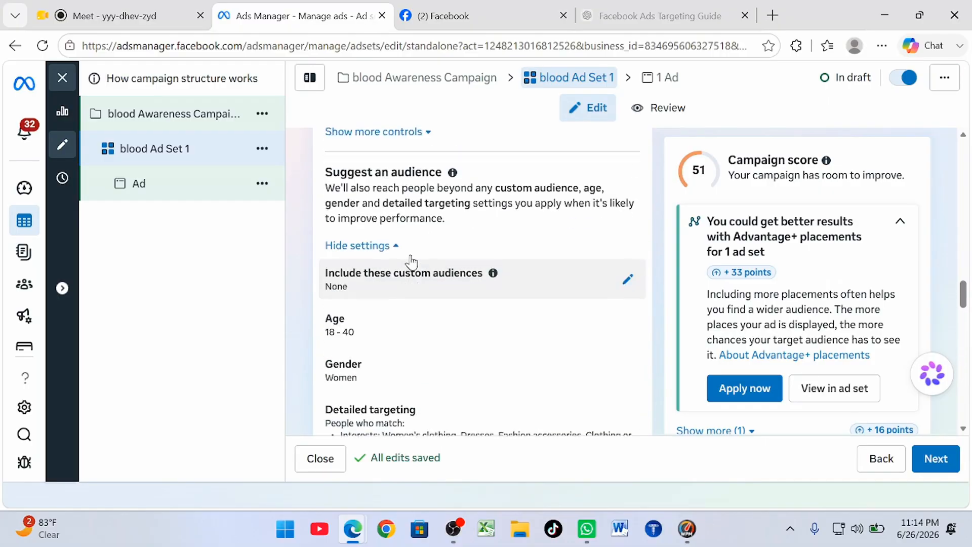
scroll(411, 261, "down", 3)
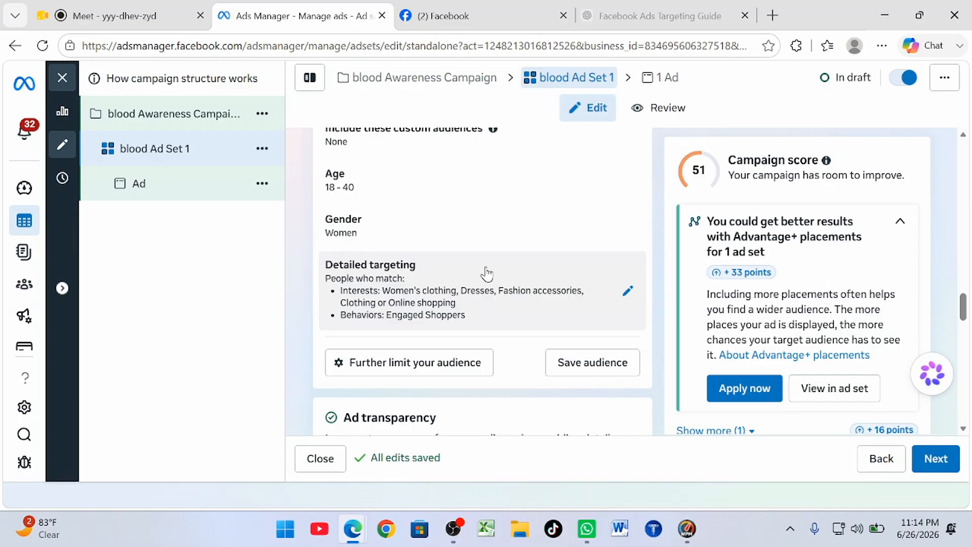
scroll(487, 273, "down", 3)
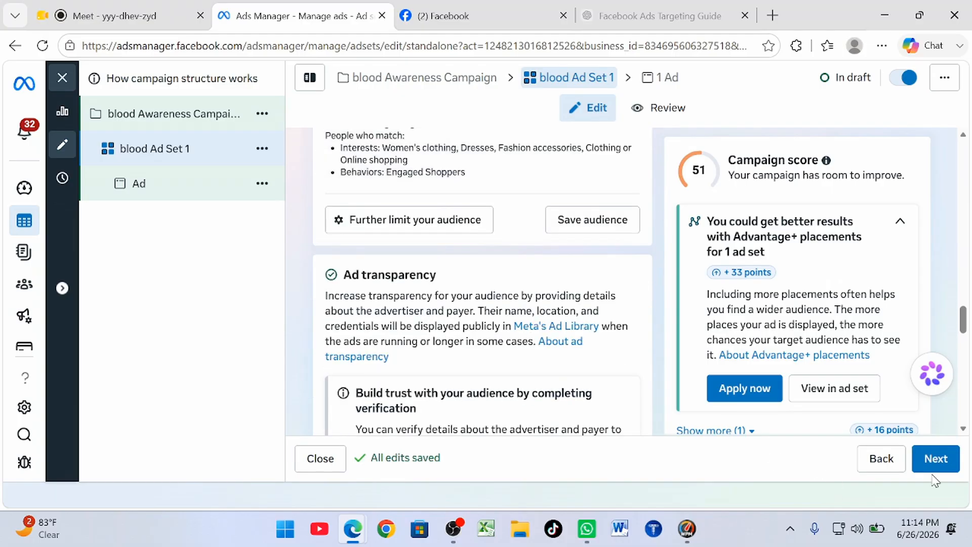
Advance to the ad level and publish the blood Awareness Campaign, its ad set and ad.
left_click(936, 459)
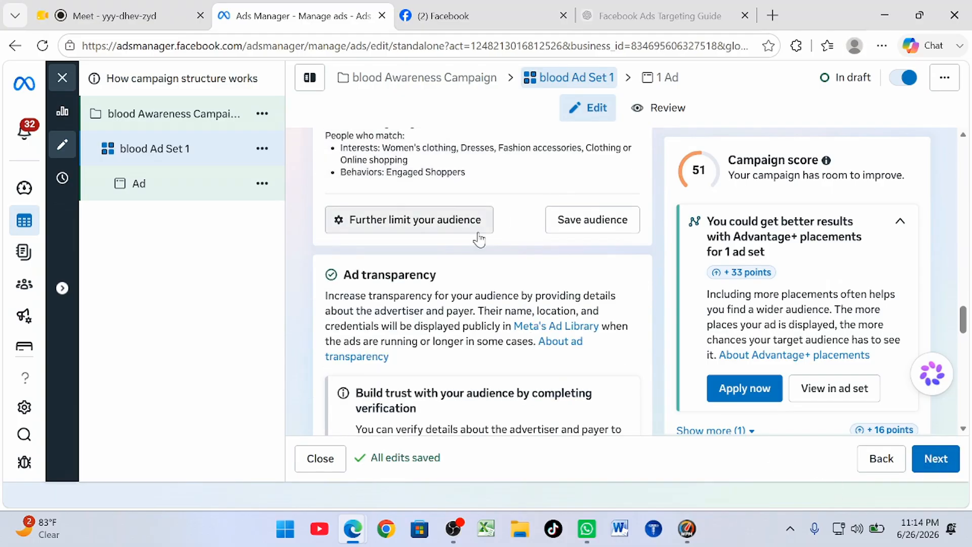
scroll(542, 387, "down", 5)
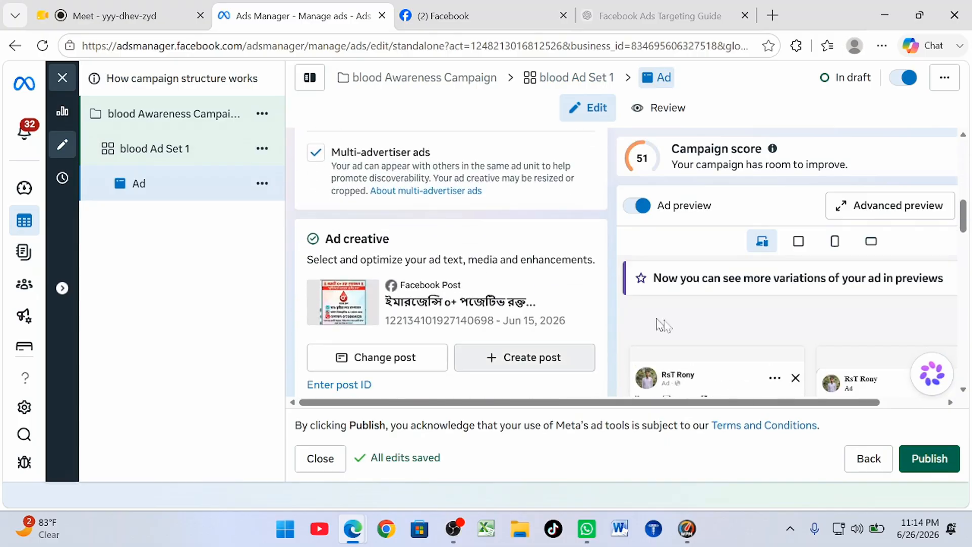
left_click(935, 467)
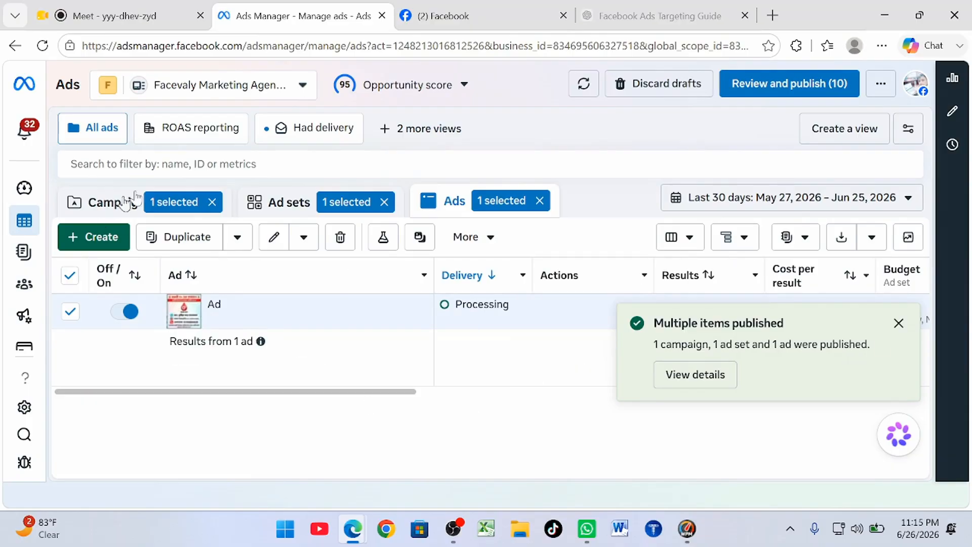
Clear the campaign, ad set and ad selection filters so all ads are listed.
left_click(212, 202)
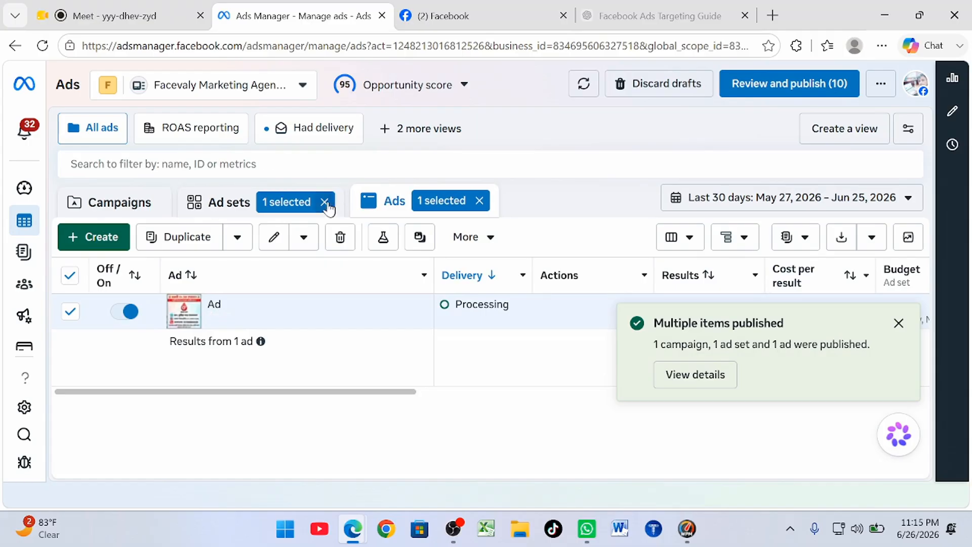
left_click(324, 203)
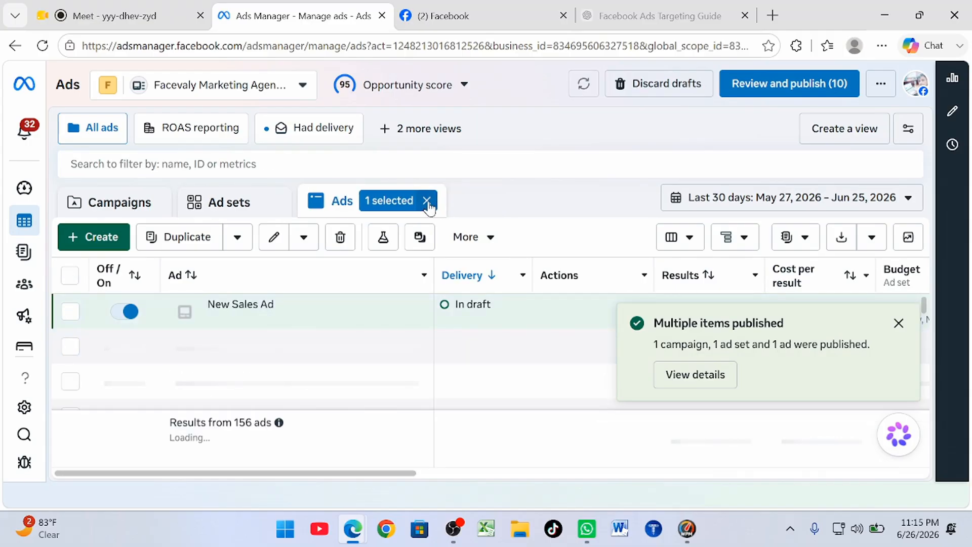
left_click(429, 201)
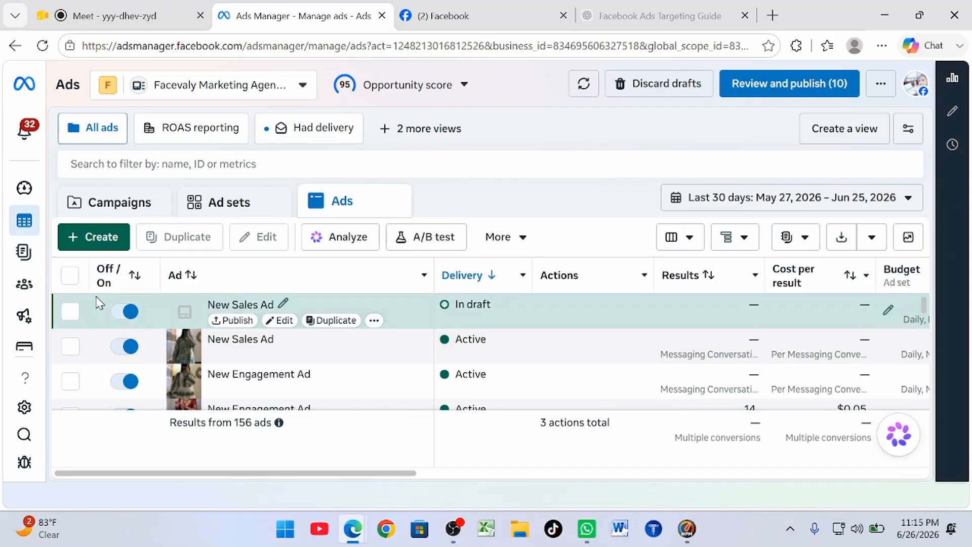
scroll(231, 332, "down", 5)
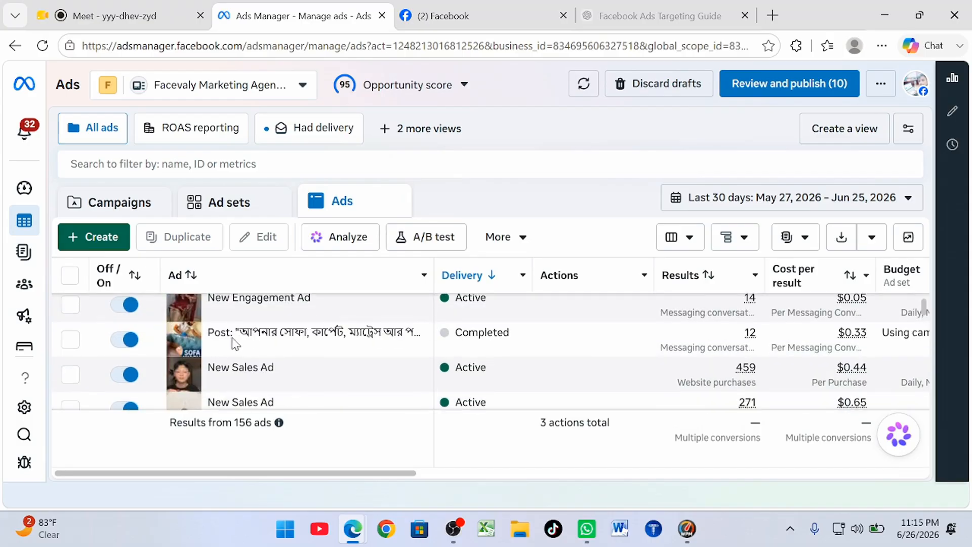
scroll(236, 345, "down", 3)
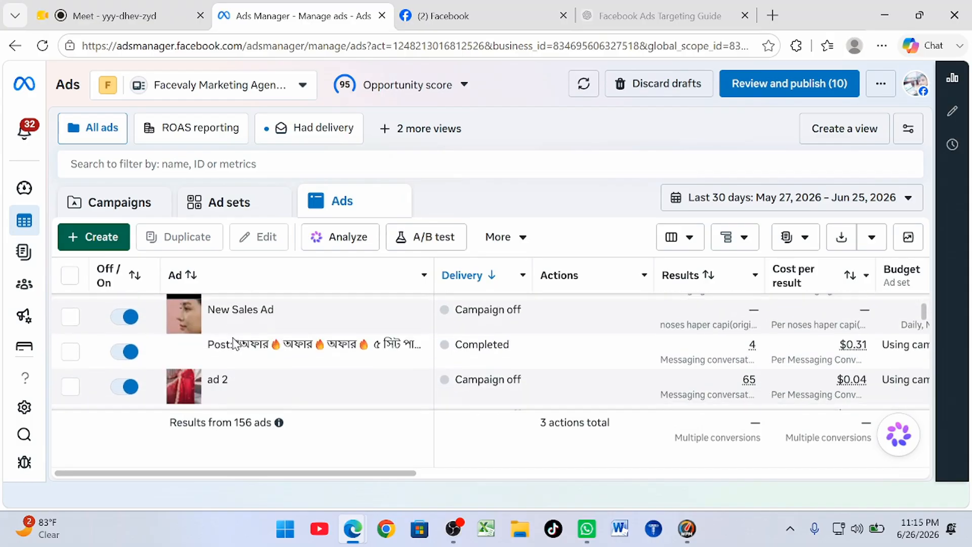
scroll(237, 344, "up", 8)
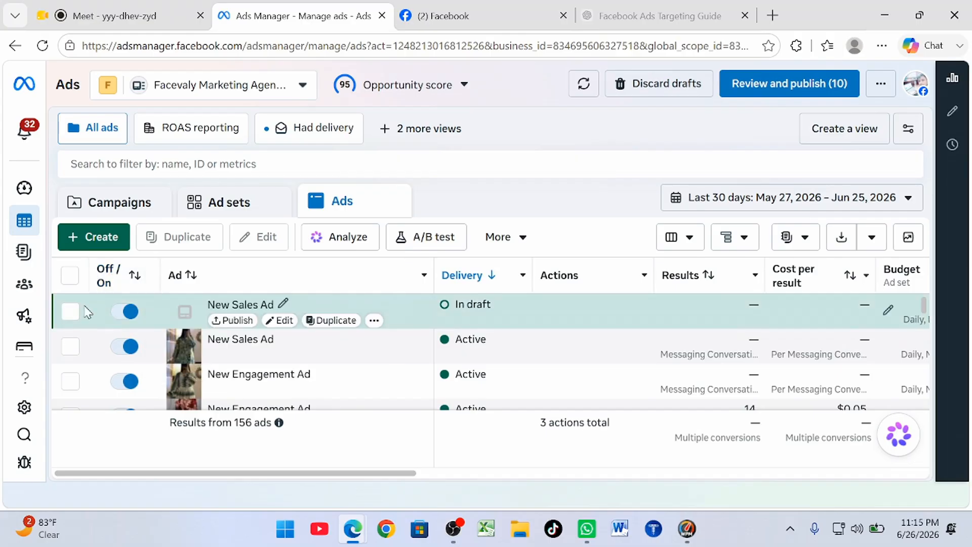
Show the full Campaigns list of 148, with the draft New Sales Campaign on top.
left_click(100, 208)
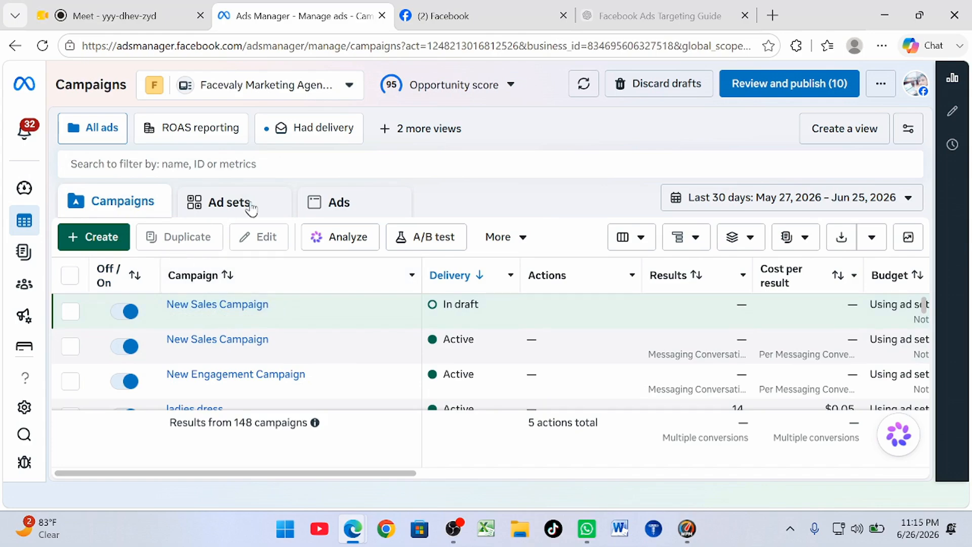
scroll(158, 352, "down", 5)
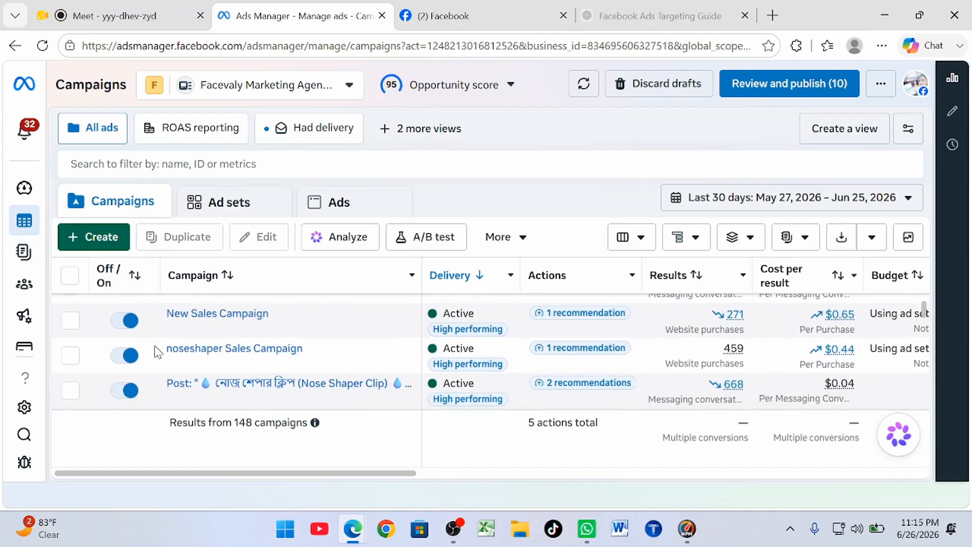
scroll(159, 352, "up", 5)
scroll(245, 163, "down", 1)
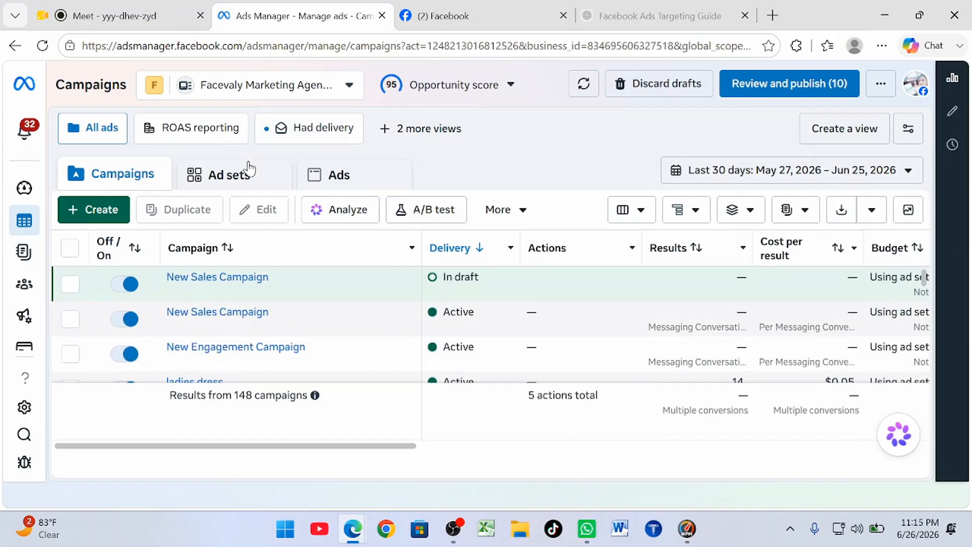
Search the campaigns list for 'bloo', then dismiss the search suggestions.
scroll(245, 162, "up", 1)
left_click(202, 165)
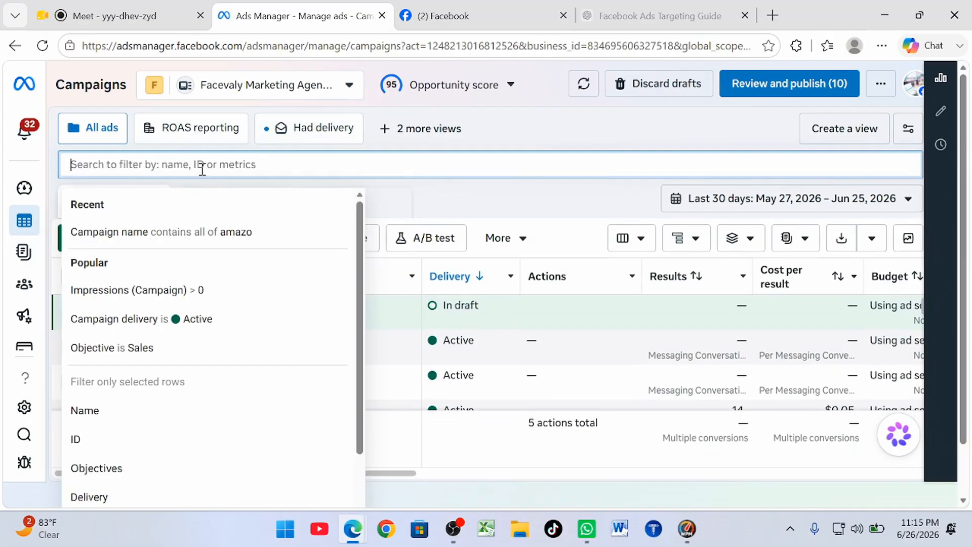
type("bloo")
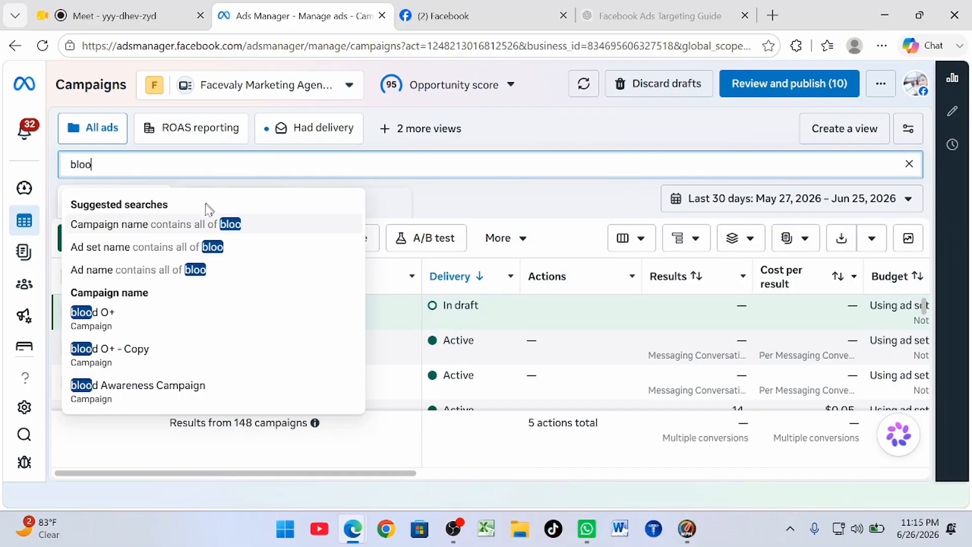
left_click(526, 142)
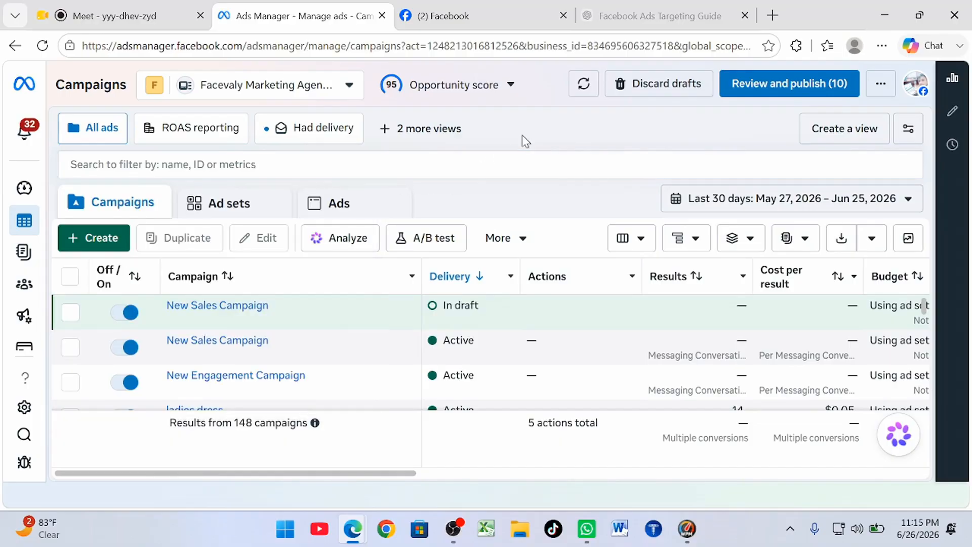
Delete the draft New Sales Campaign, bringing the list down to 147 campaigns.
left_click(72, 318)
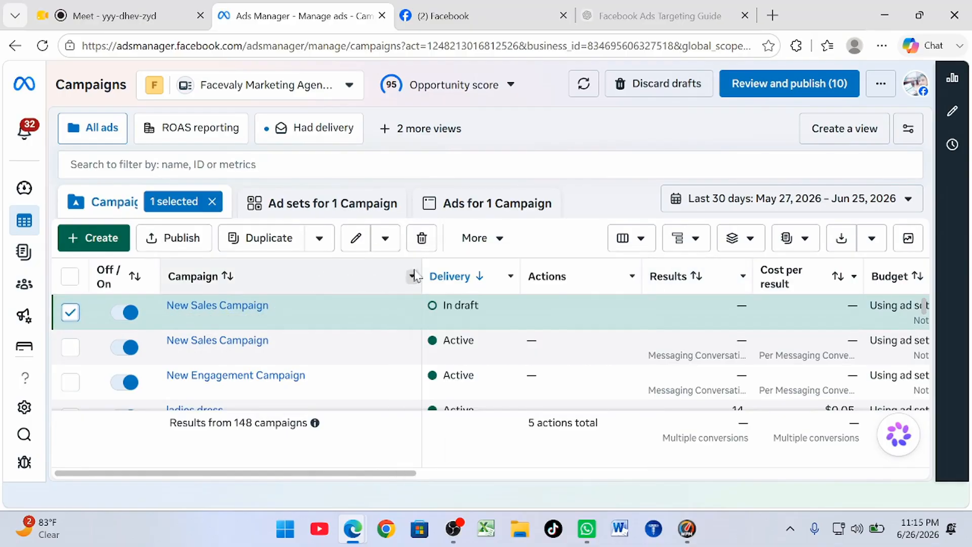
left_click(422, 238)
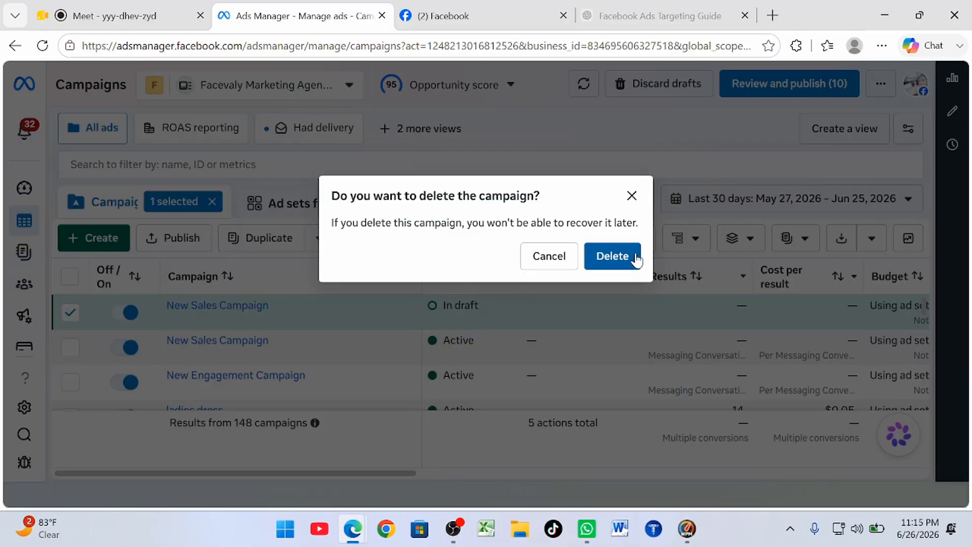
left_click(606, 265)
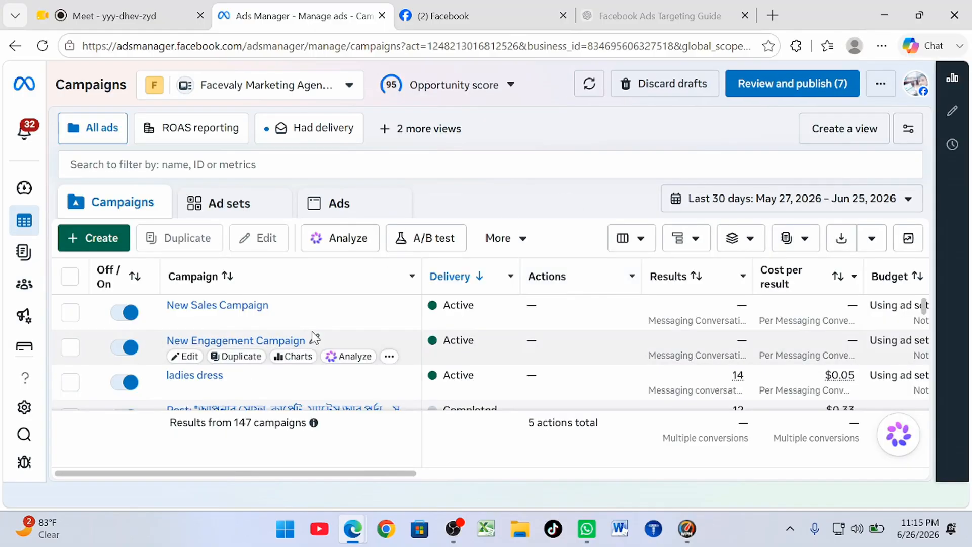
scroll(397, 329, "down", 2)
scroll(397, 330, "down", 5)
scroll(398, 329, "up", 1)
scroll(398, 330, "down", 5)
scroll(397, 330, "down", 6)
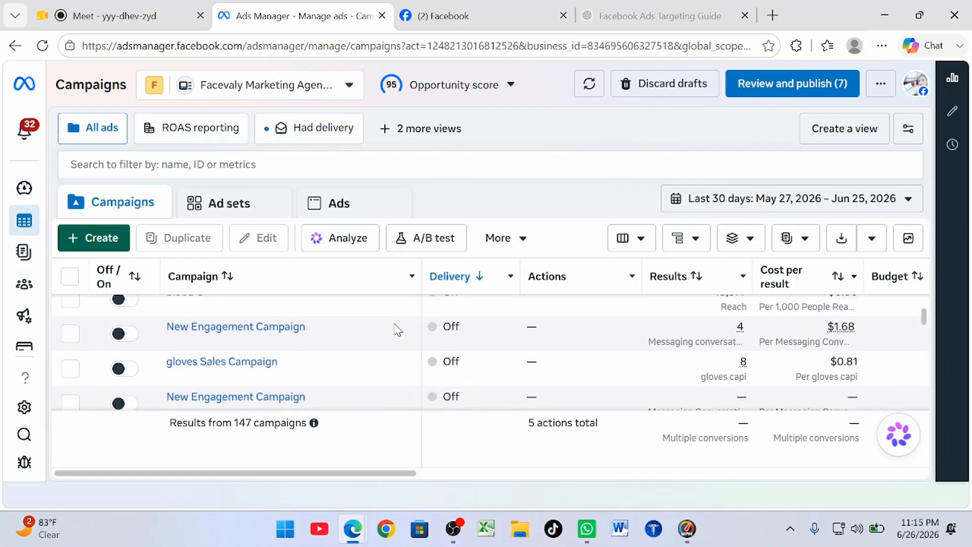
scroll(398, 330, "up", 8)
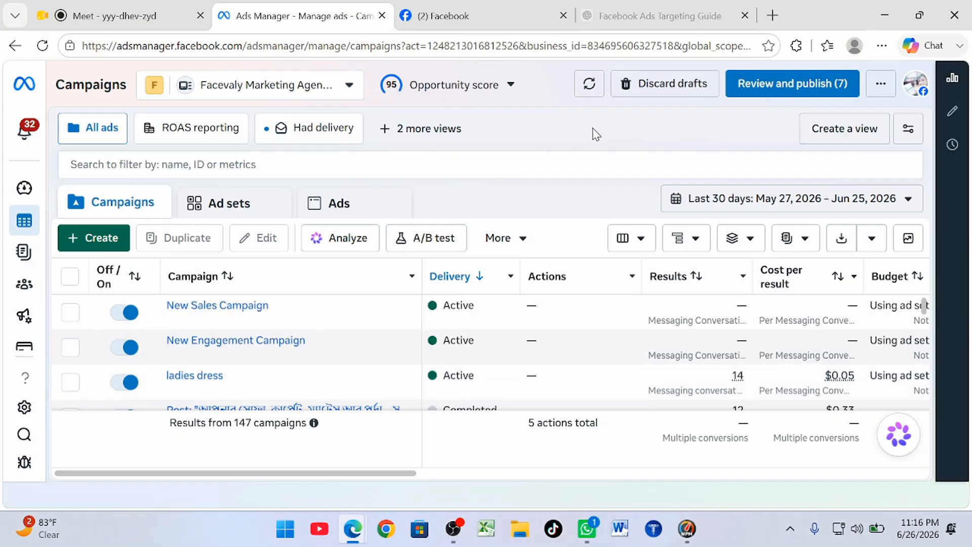
Return to the Google Meet call and dismiss the 'Your call ends in 5 minutes' notice.
left_click(136, 15)
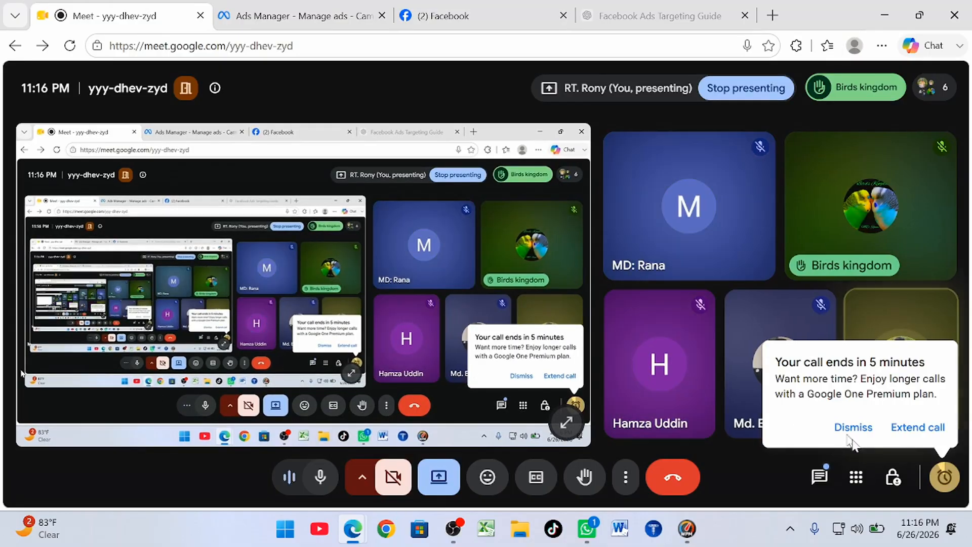
left_click(853, 428)
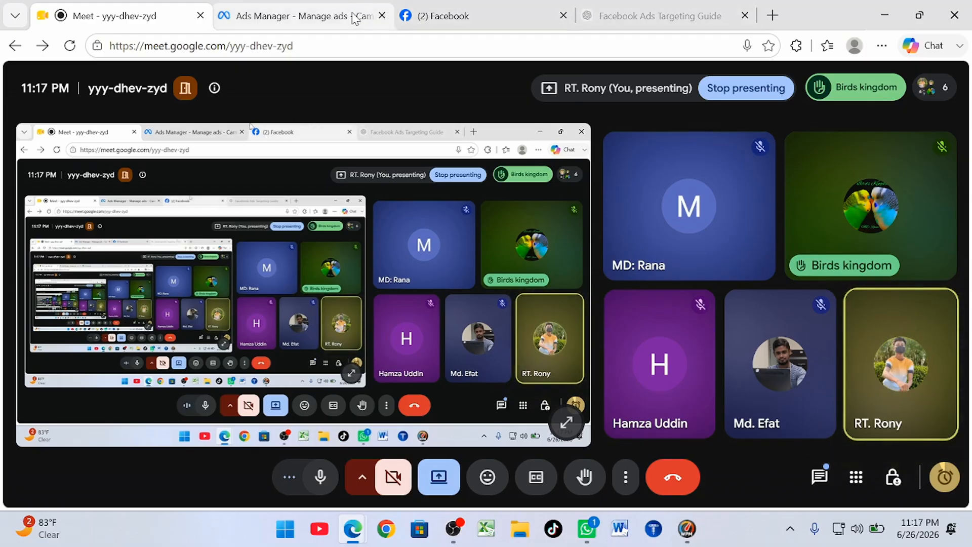
Return to the Campaigns list and check the Results trends for New Sales and noseshaper Sales.
left_click(299, 16)
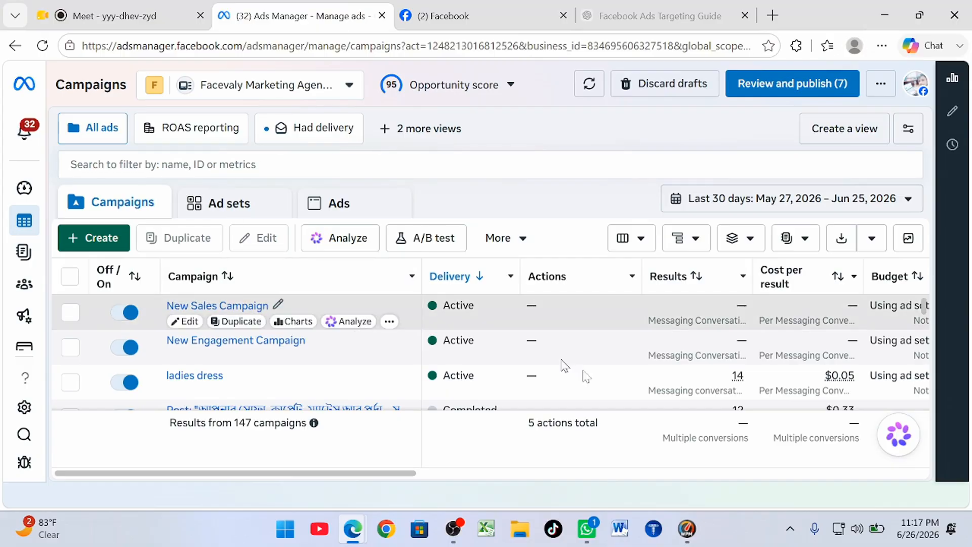
scroll(678, 385, "down", 2)
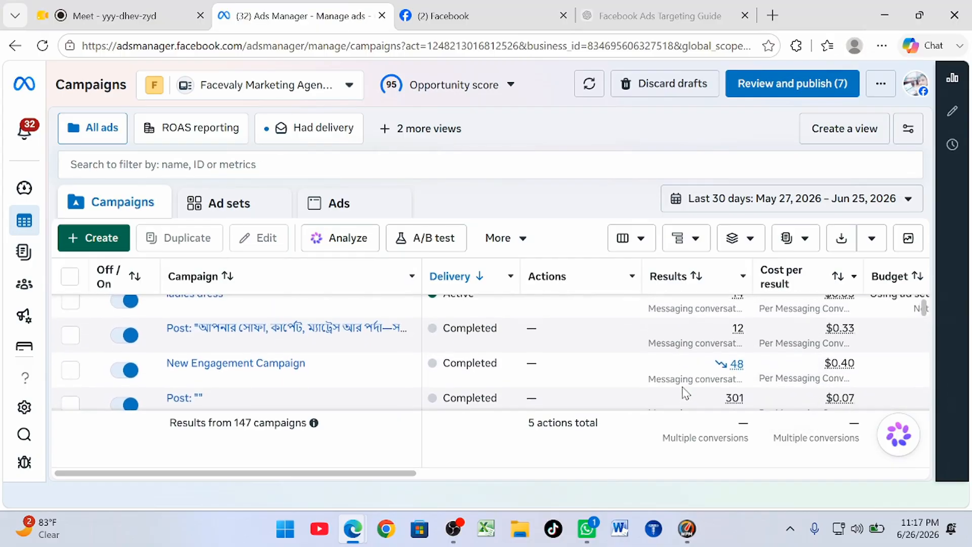
scroll(683, 392, "down", 2)
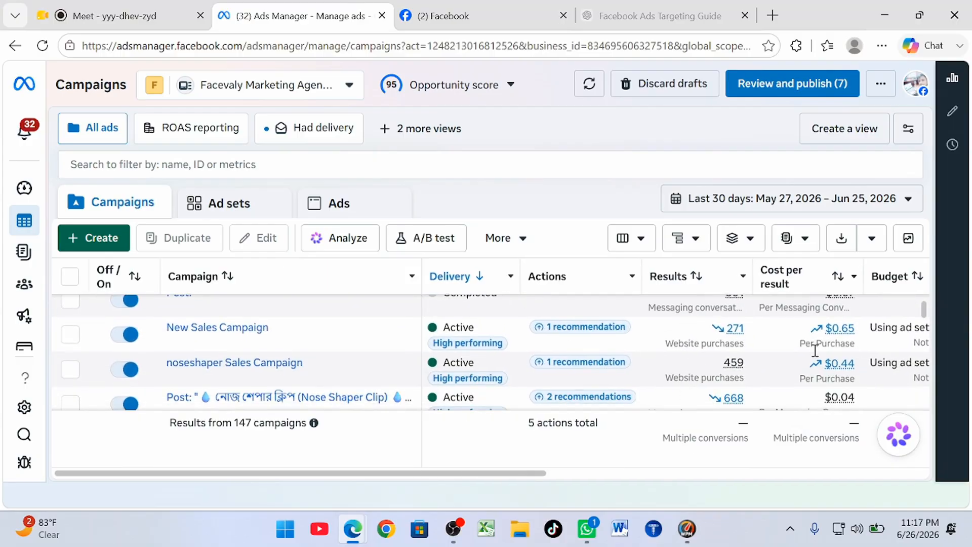
mouse_move(846, 328)
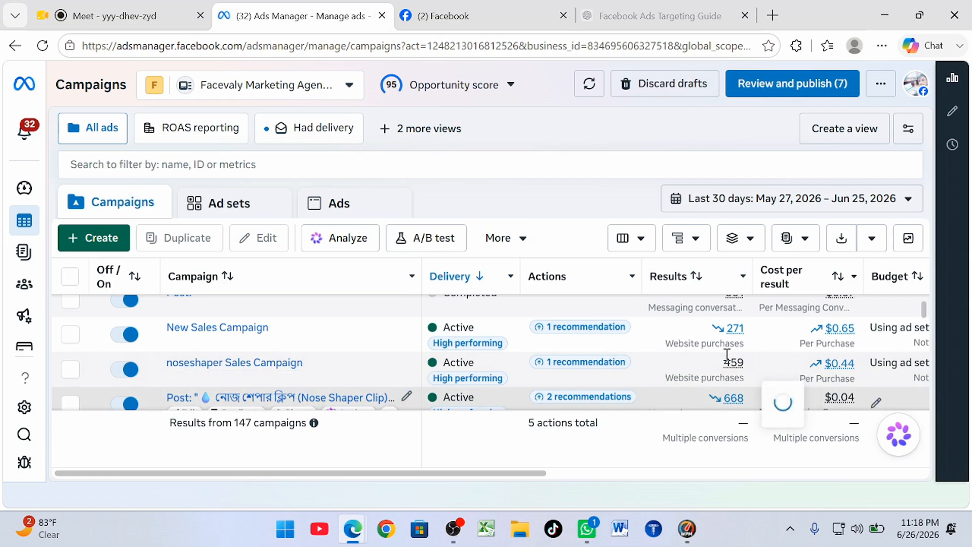
mouse_move(732, 328)
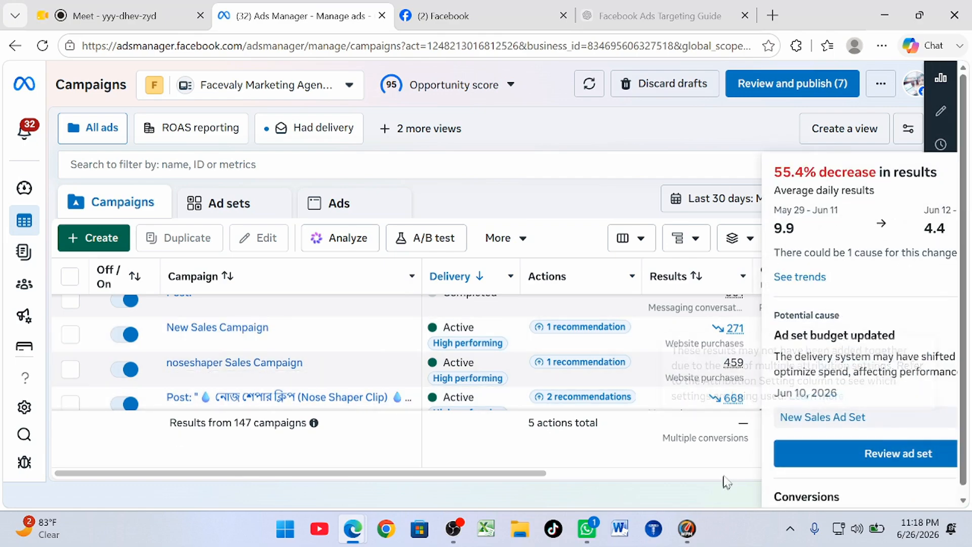
mouse_move(798, 430)
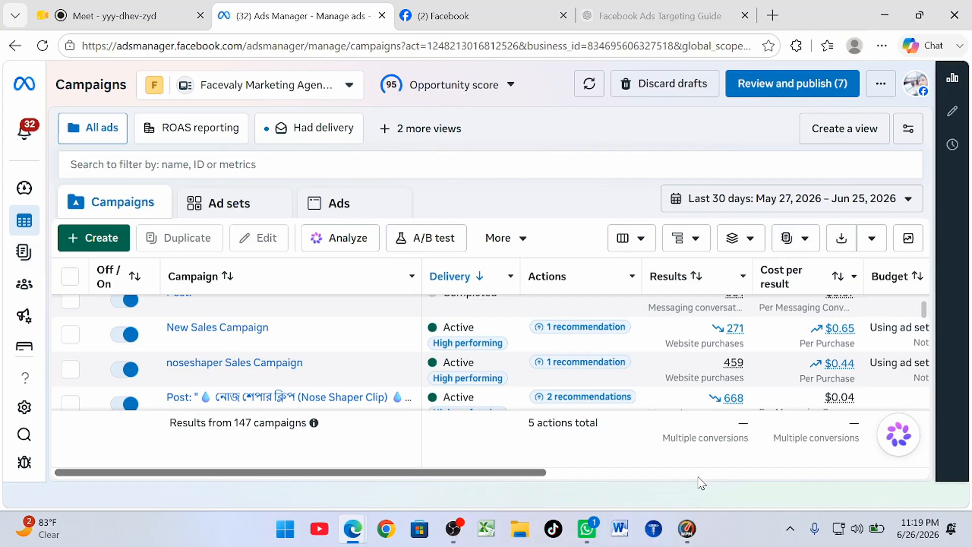
Glance at the Facebook business page, then leave the Google Meet call.
left_click(461, 15)
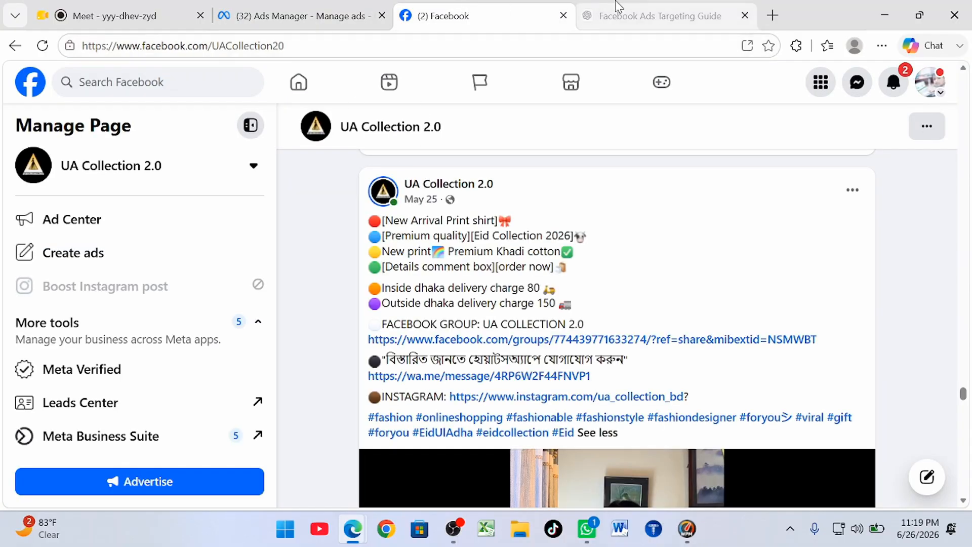
left_click(150, 16)
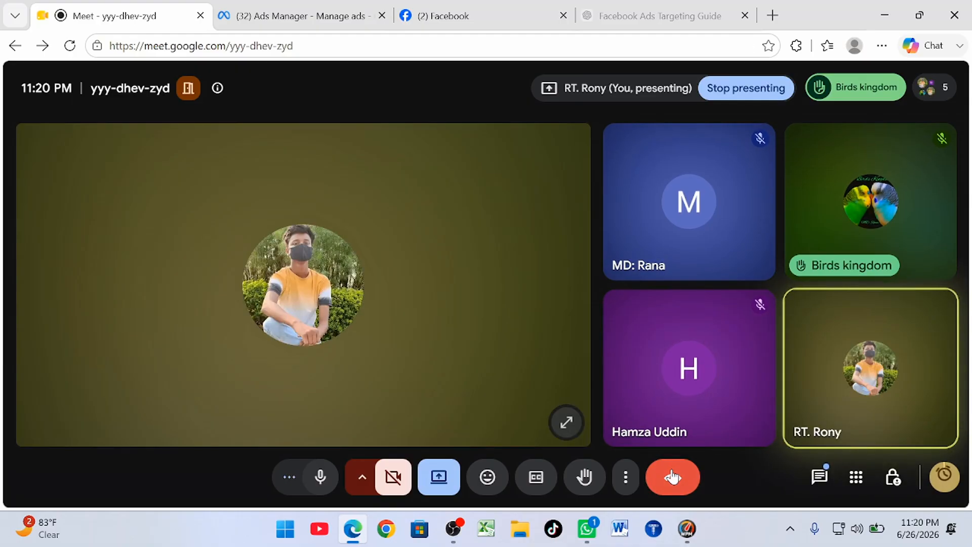
left_click(673, 476)
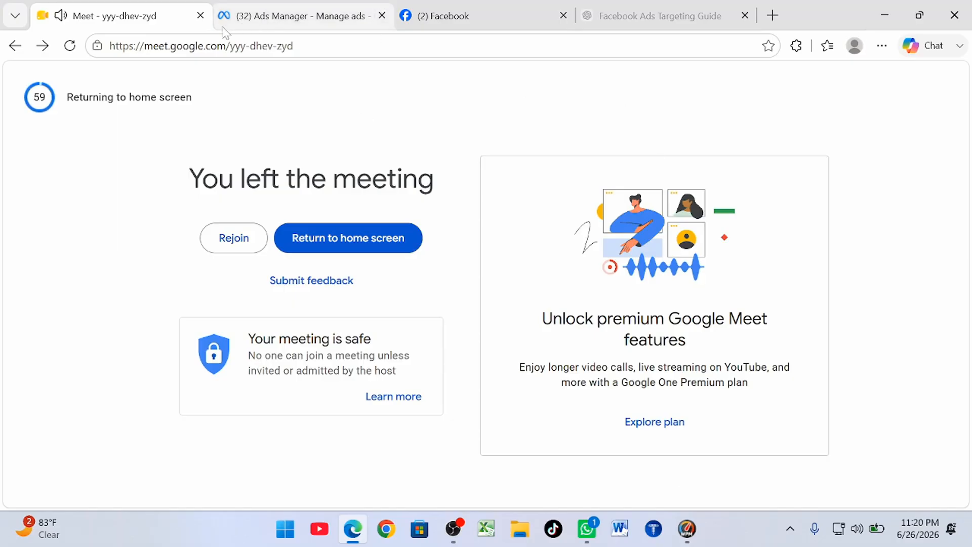